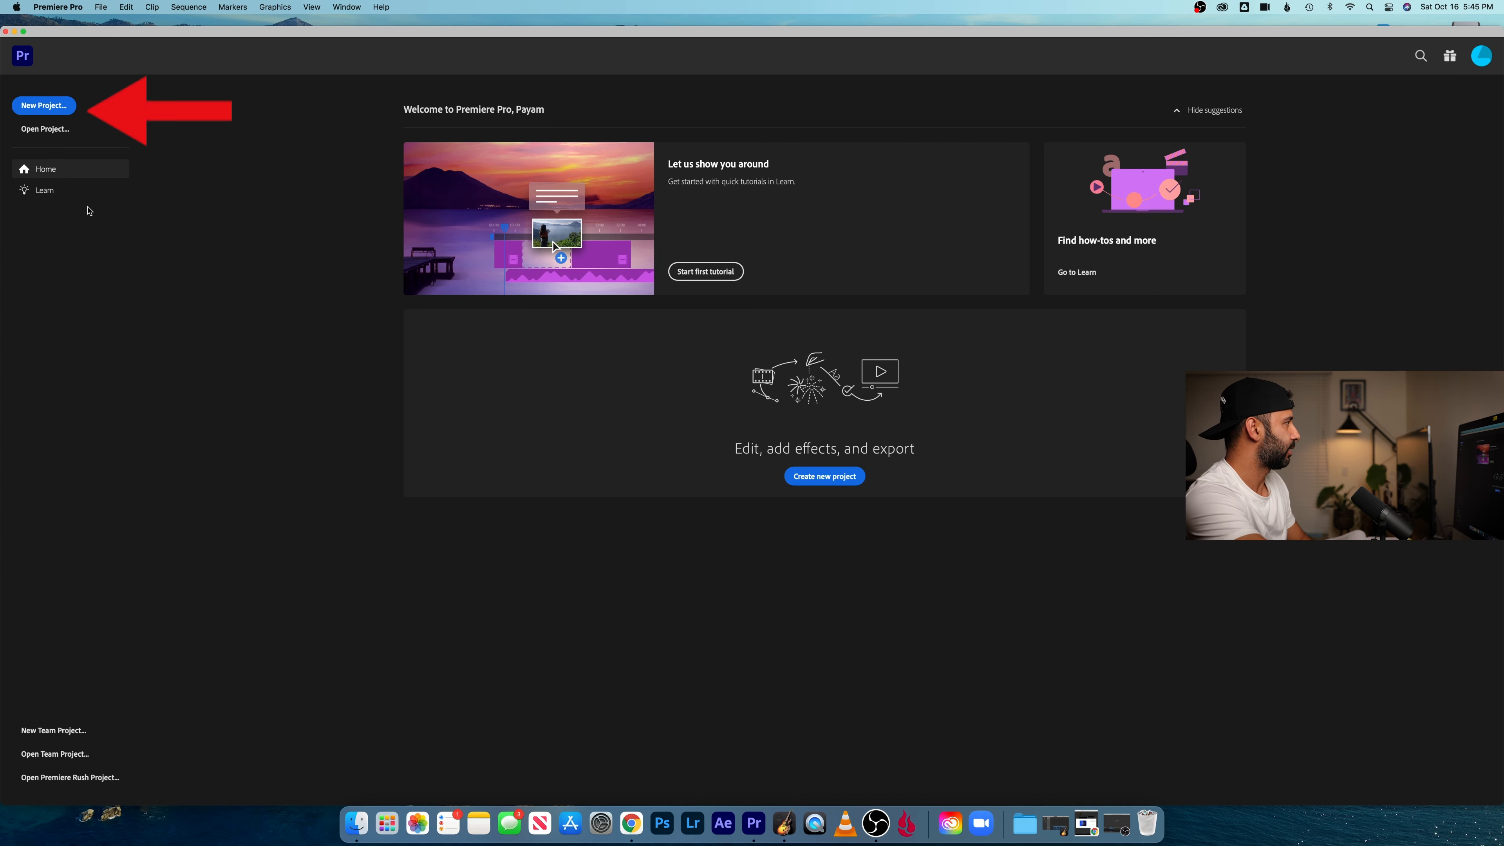
- Create a new project named Zoom and switch to the Editing workspace
click(43, 105)
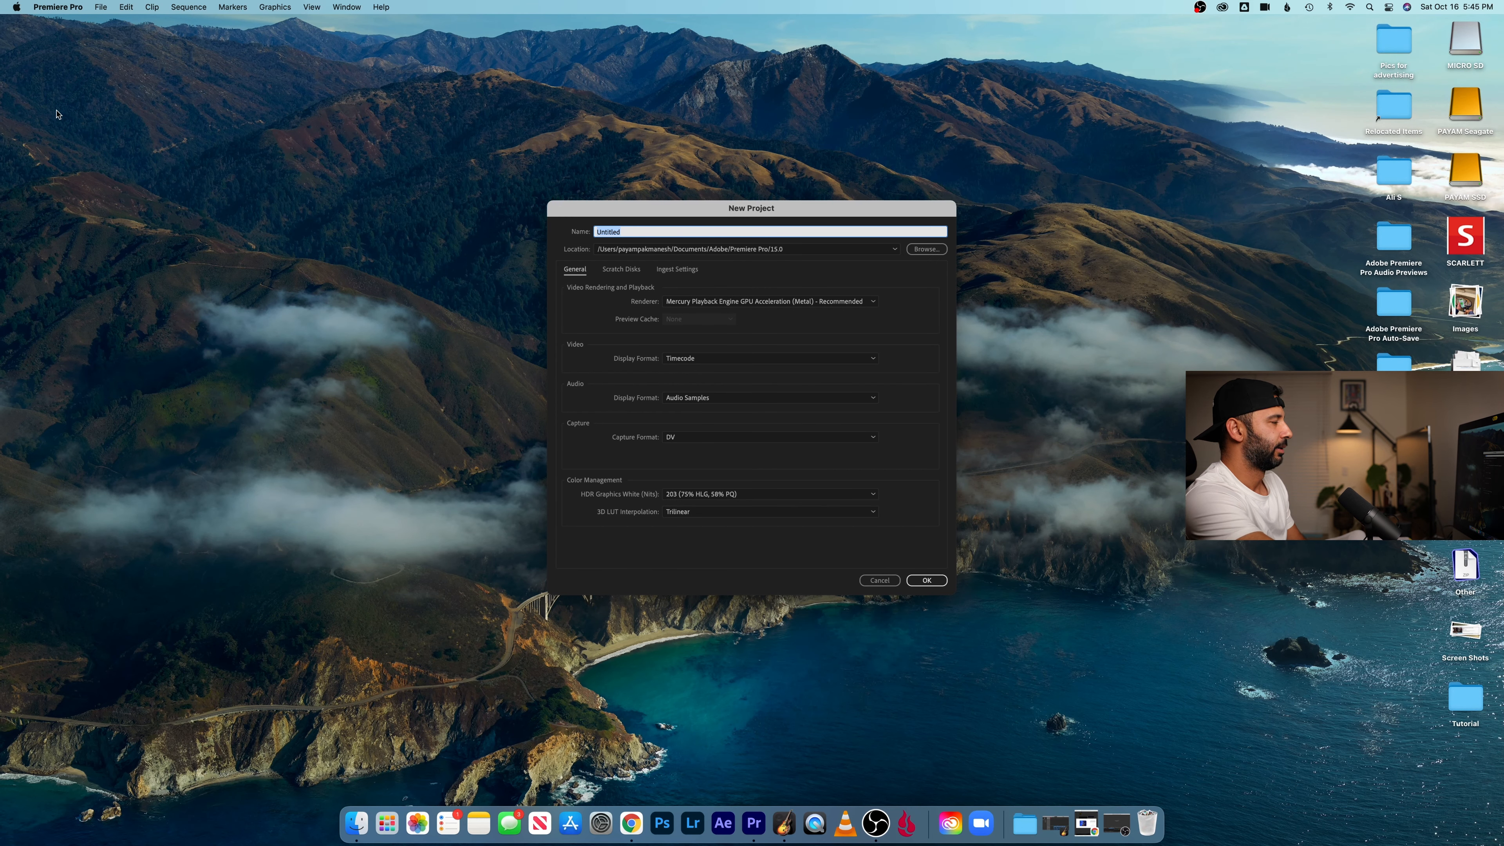
text(Zoom)
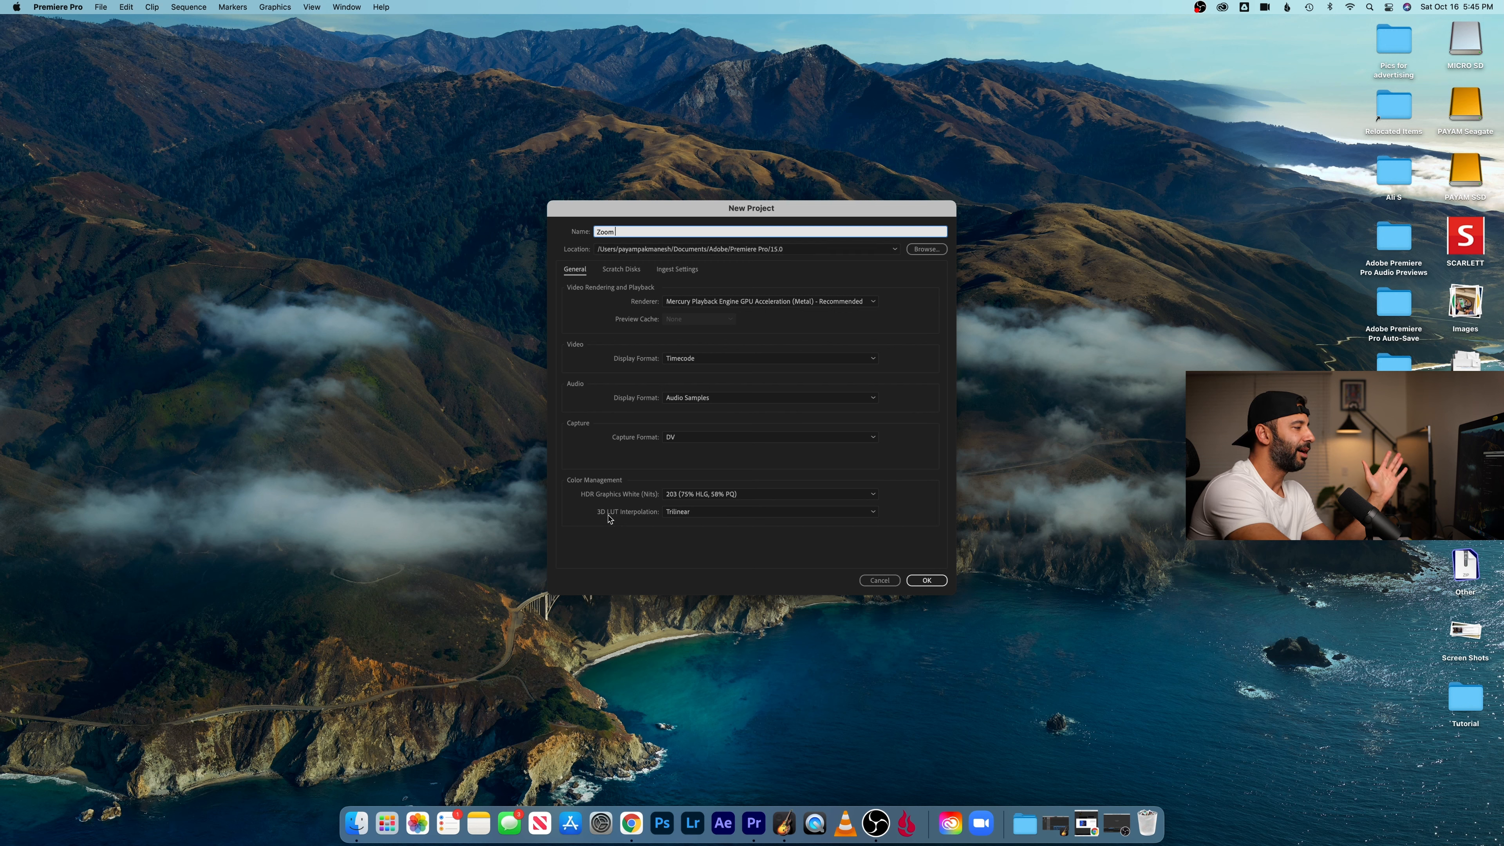
click(924, 581)
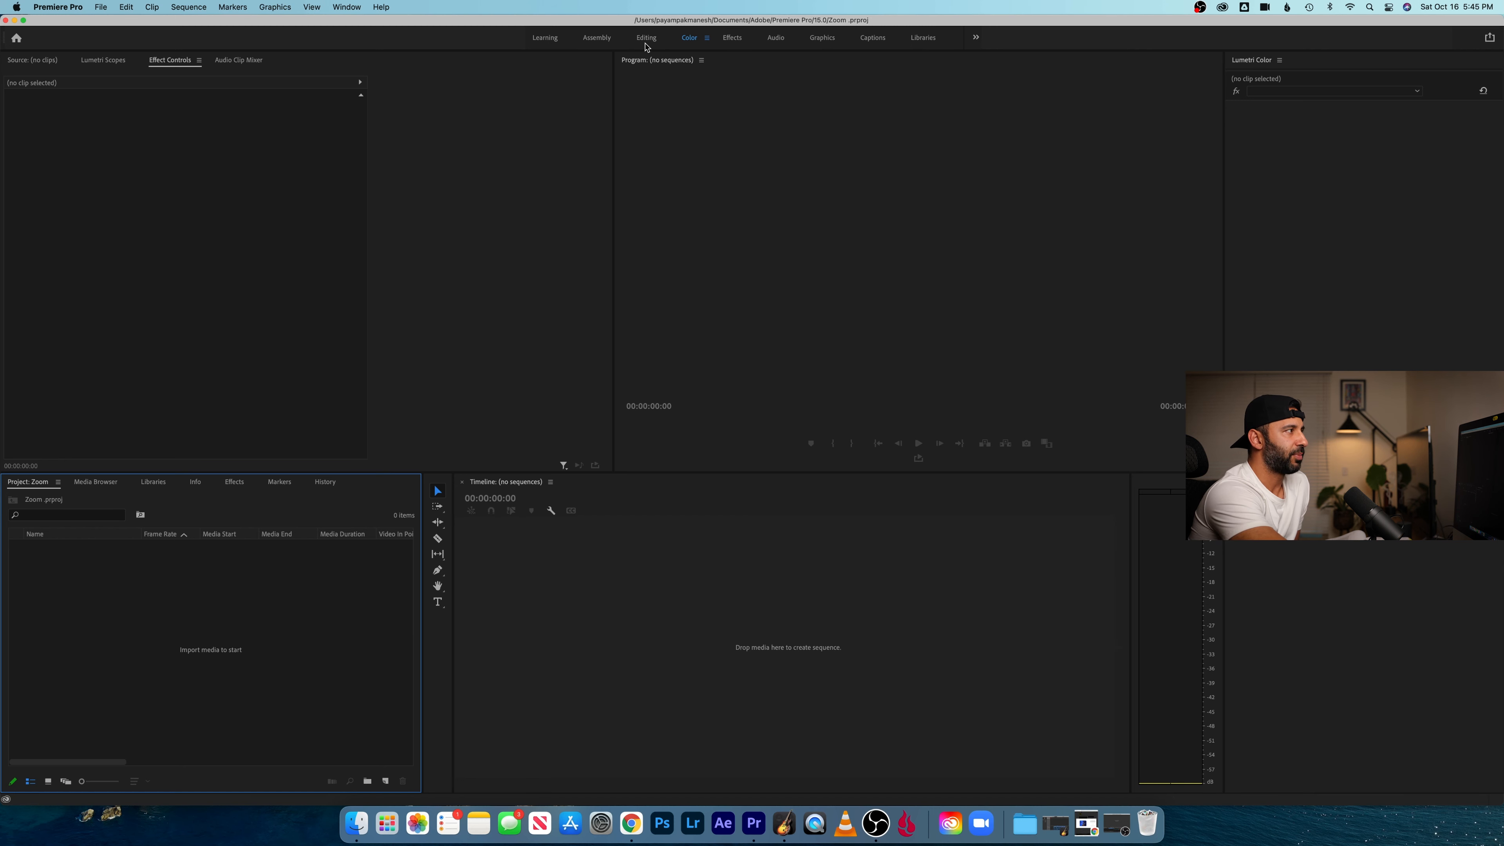
click(647, 39)
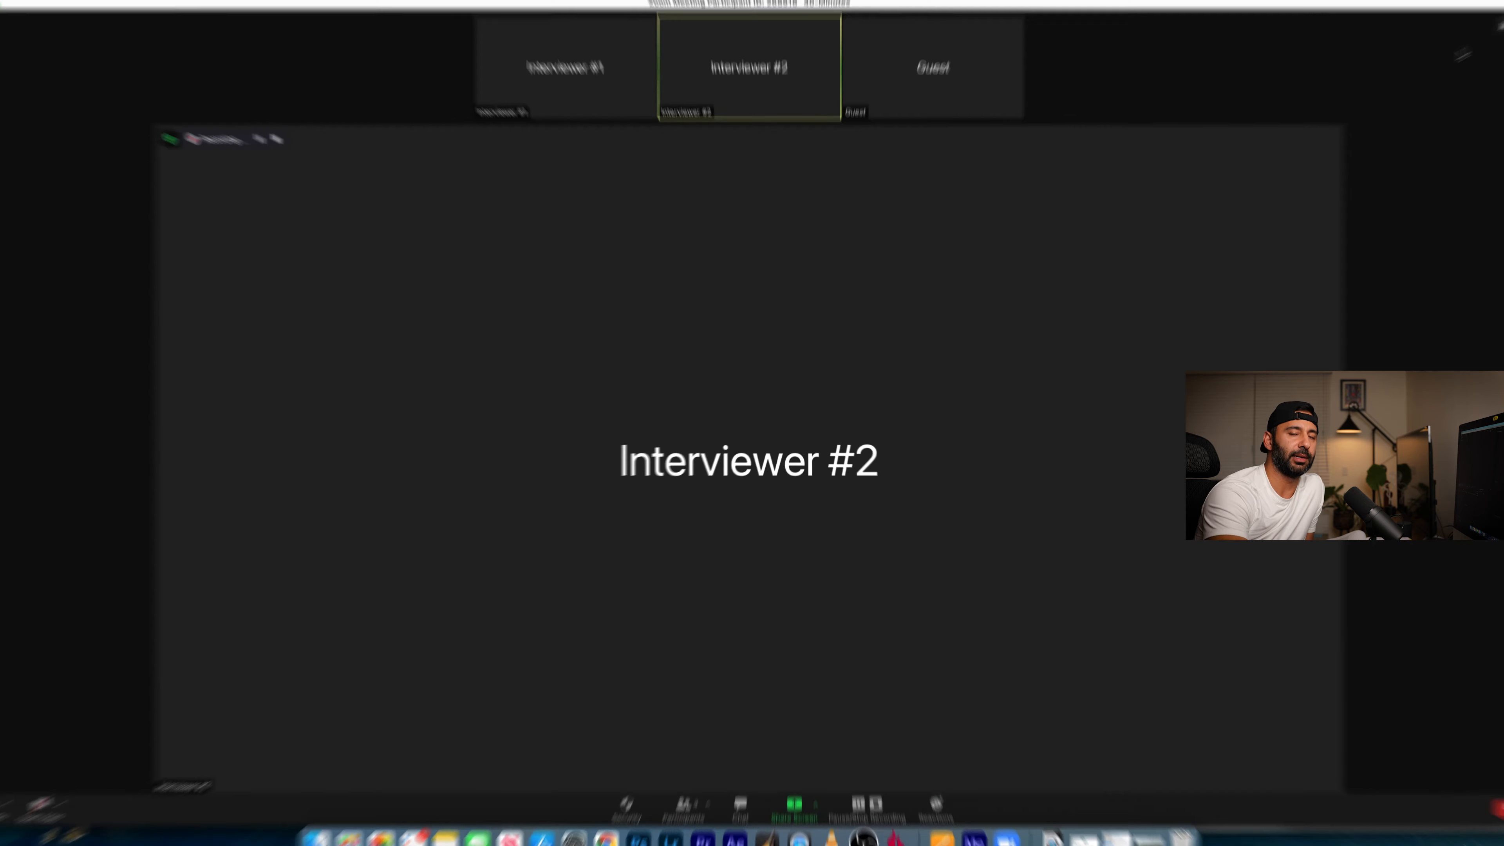
- In the Zoom meeting, switch to Gallery view and swap the Interviewer #2 tile with the Guest tile
click(1476, 47)
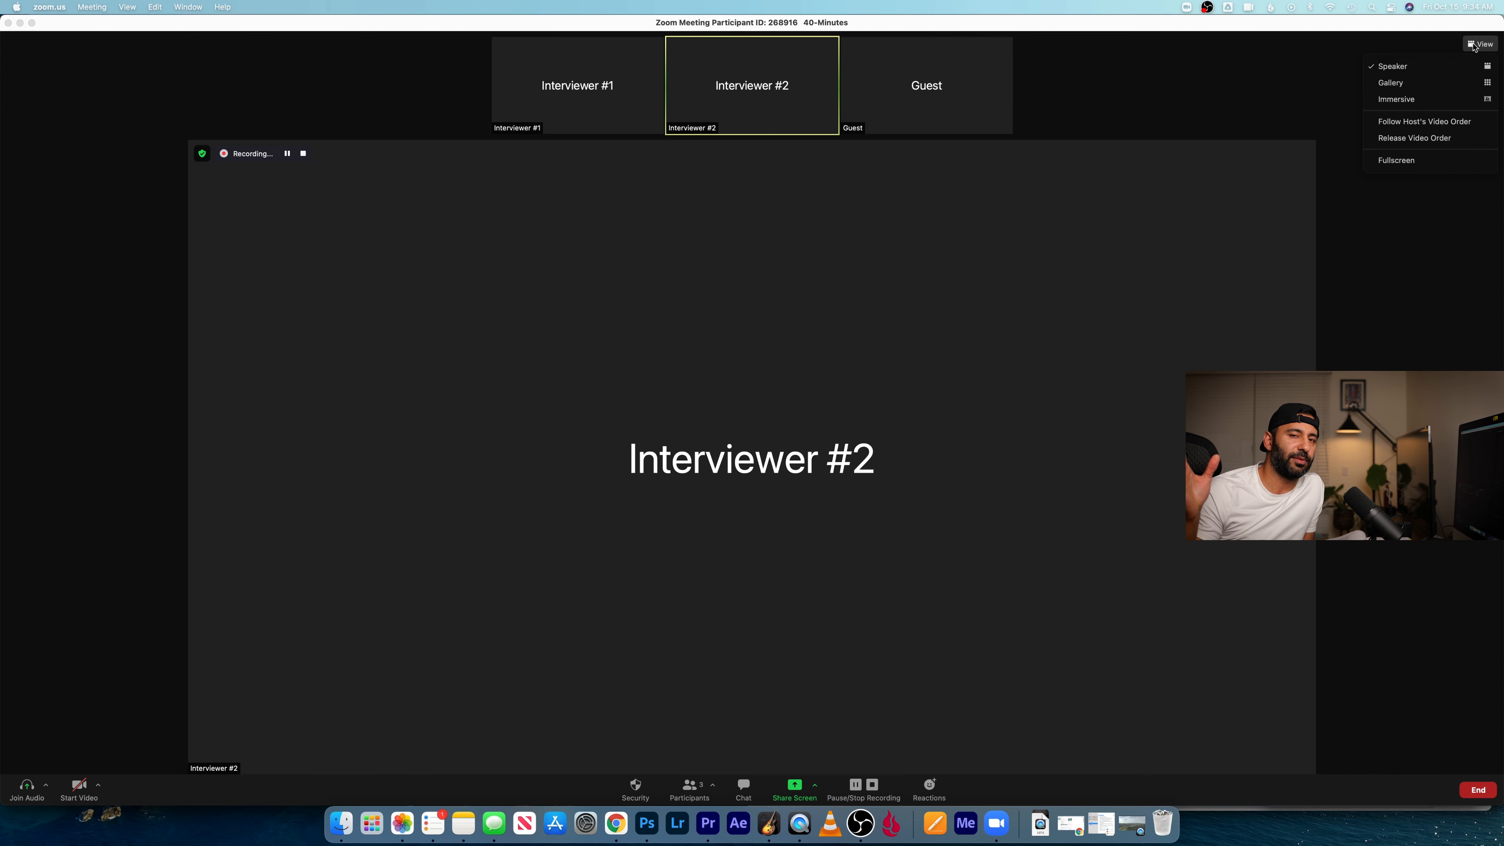
click(1461, 81)
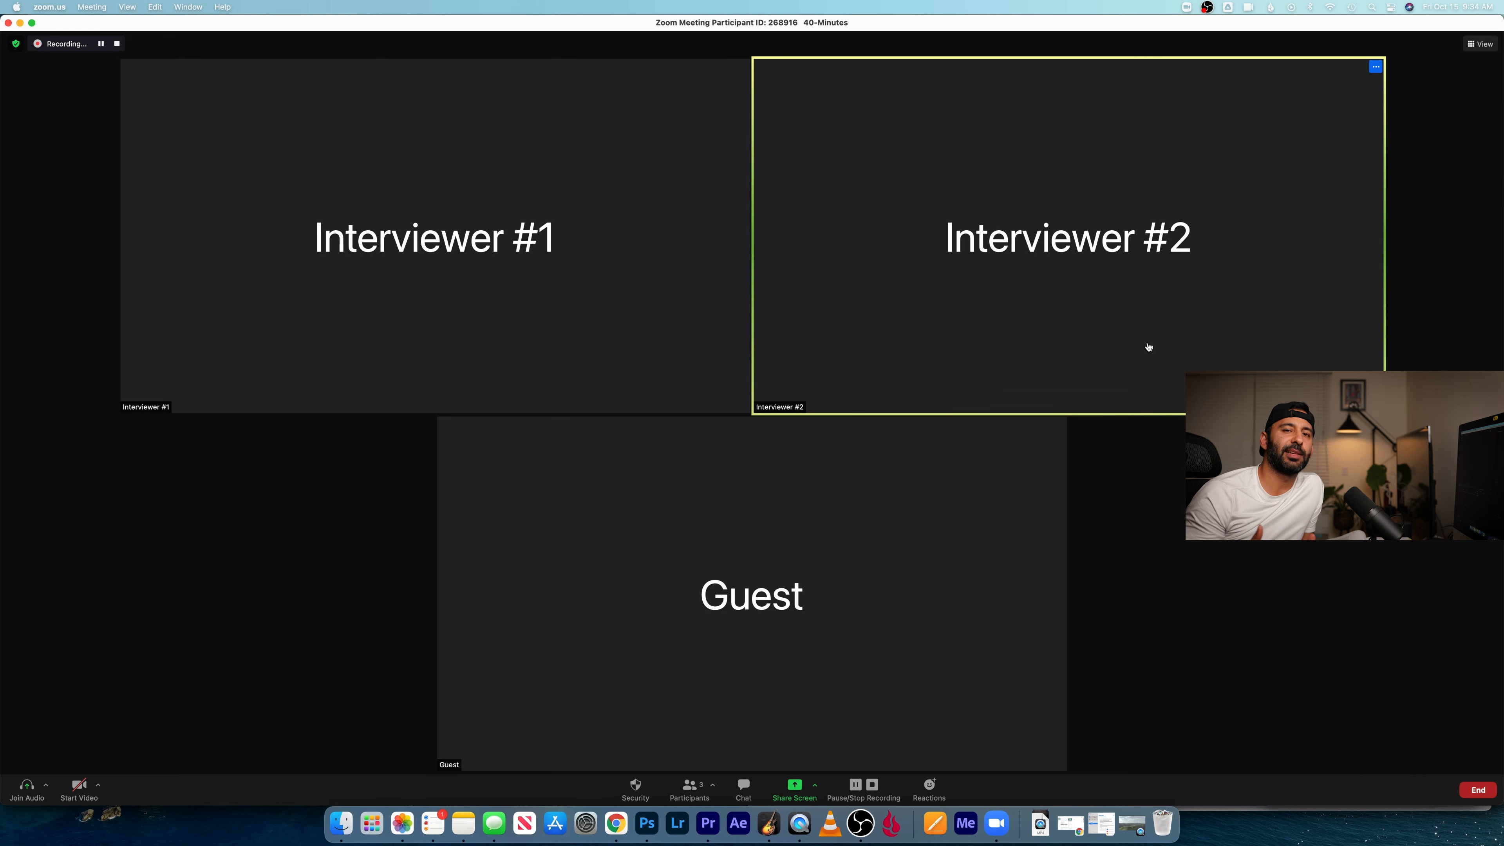
drag(1149, 347, 815, 691)
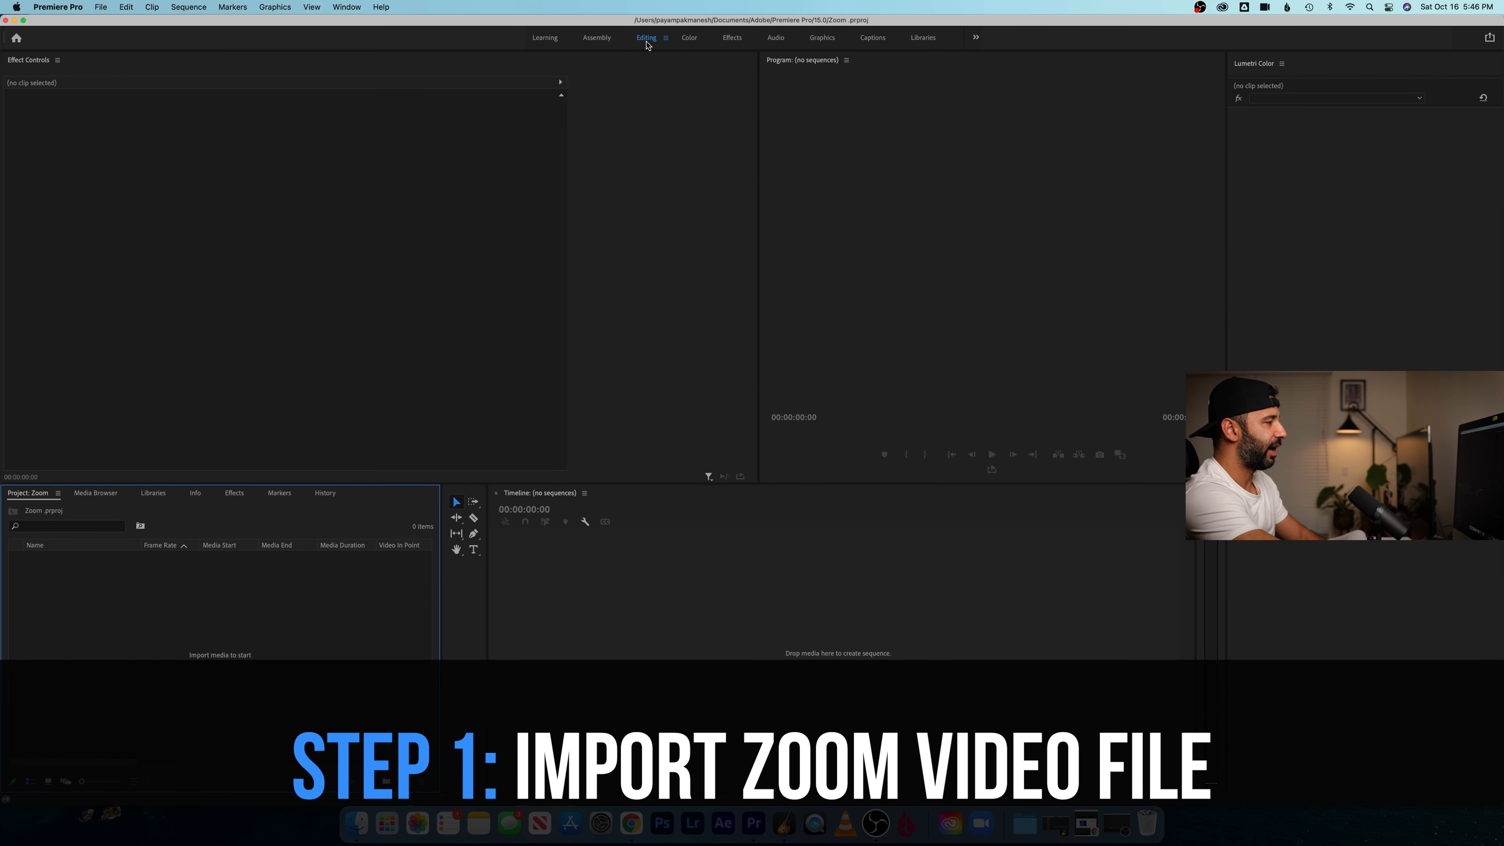
- In Premiere Pro, import zoom_0.mp4 from the Zoom folder in Documents into the project
right_click(226, 610)
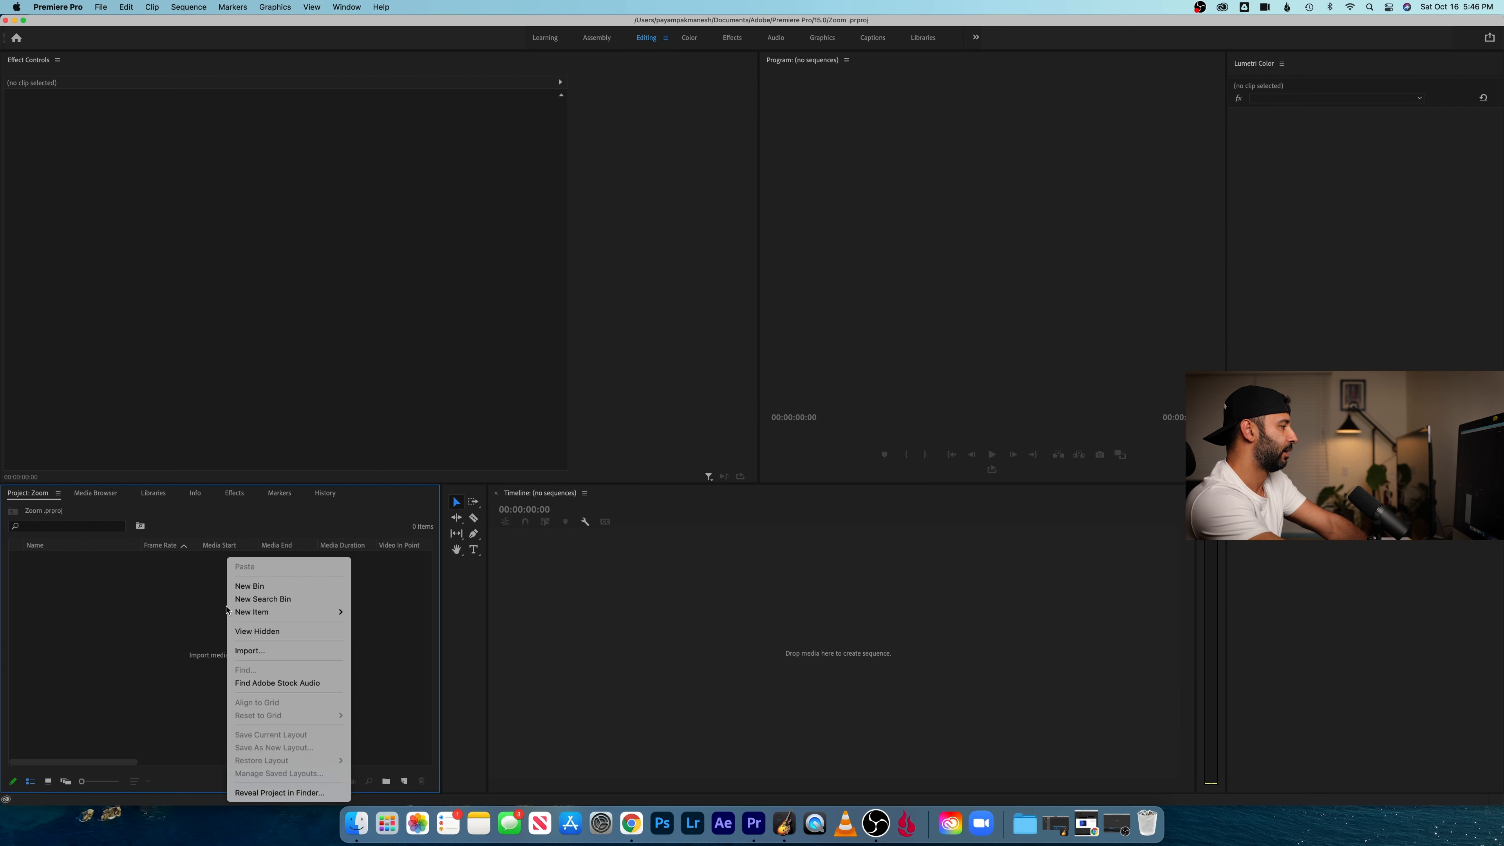
click(275, 652)
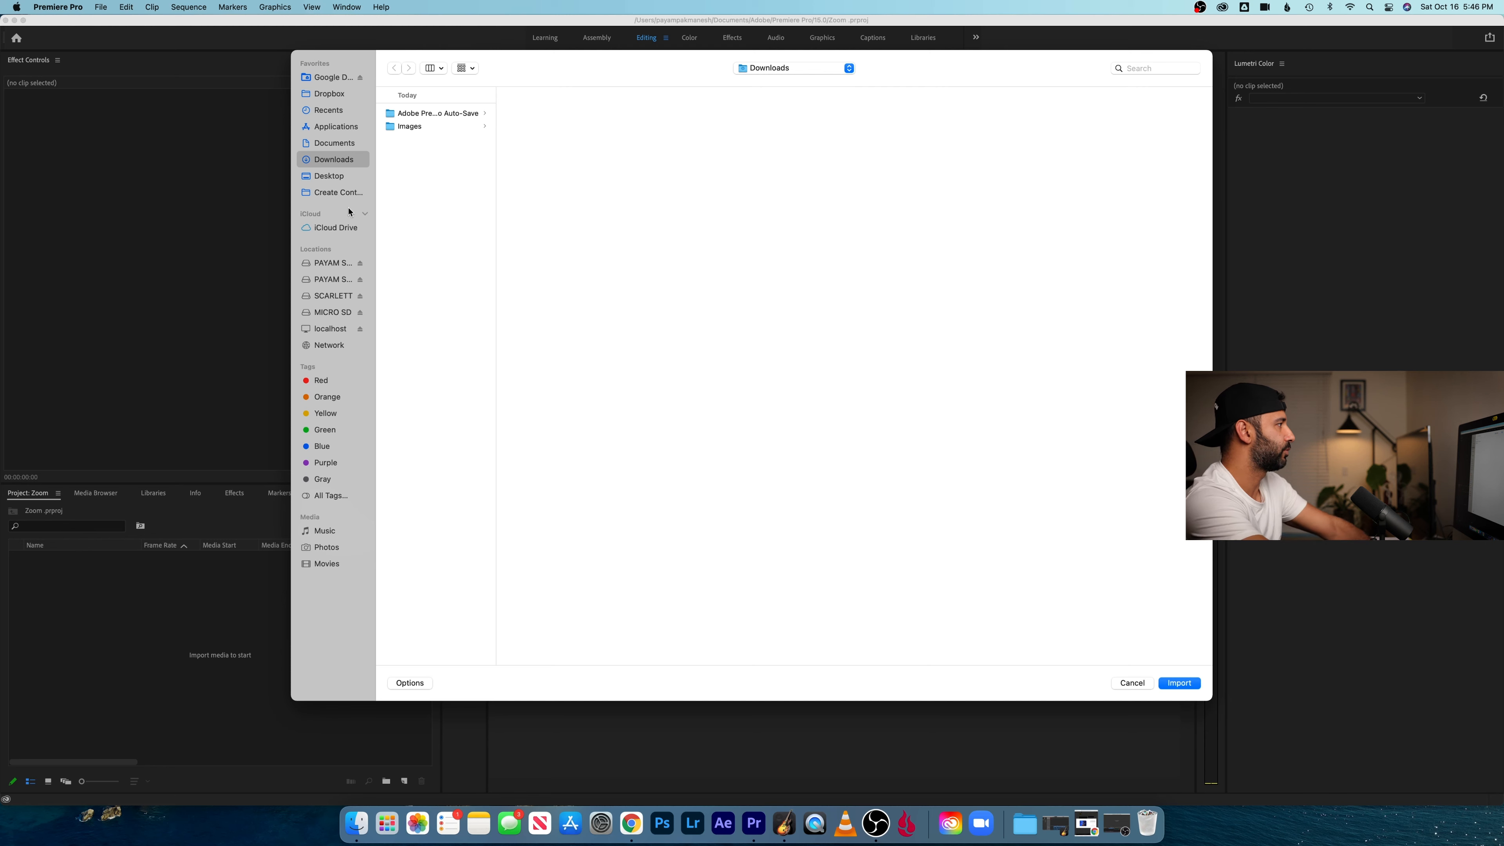
click(347, 148)
key(Down)
key(Down)
key(Down)
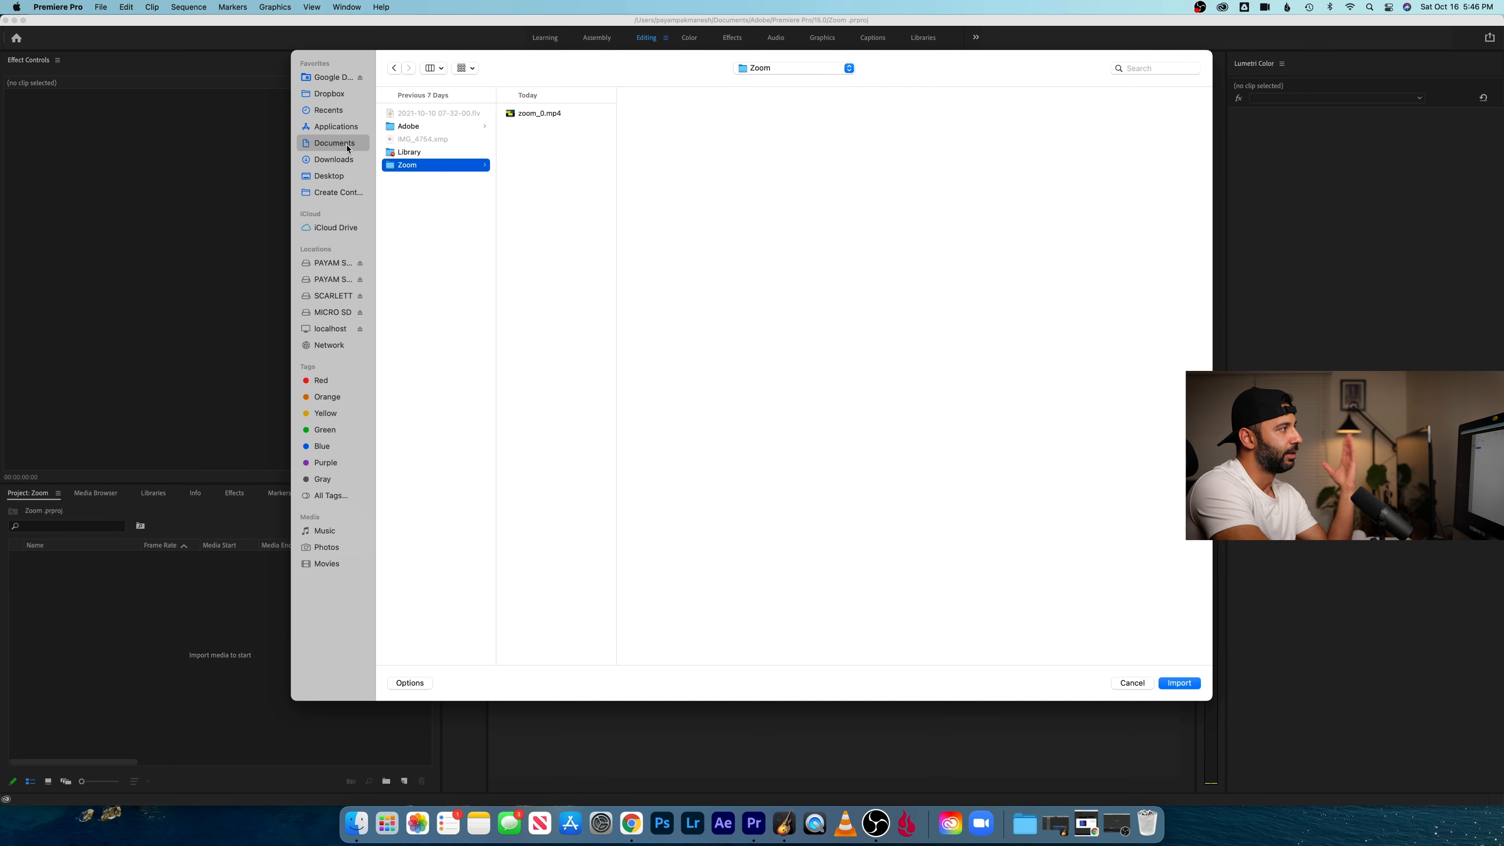
key(Right)
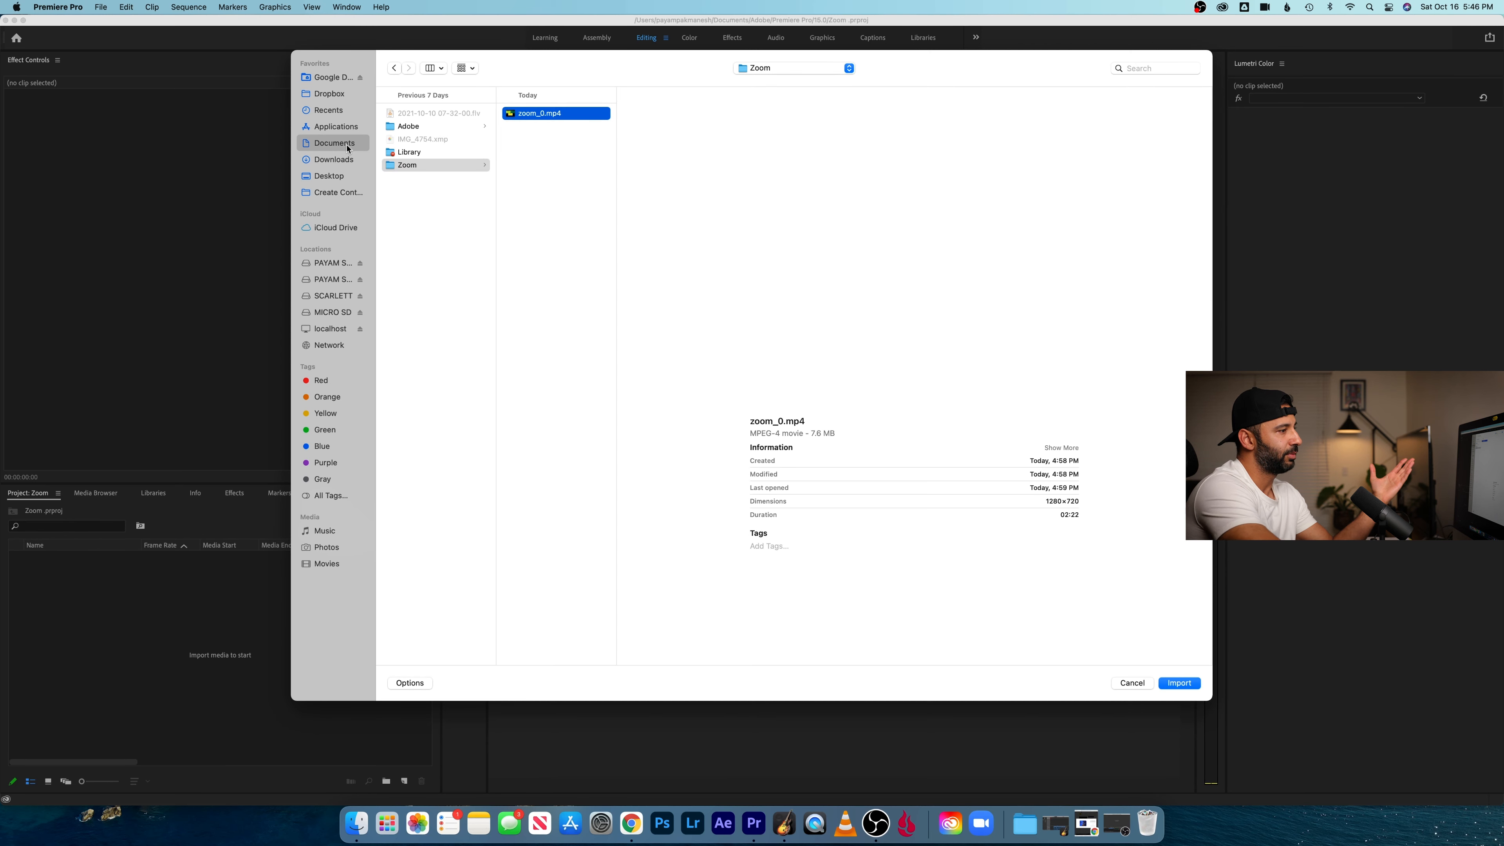
click(1191, 685)
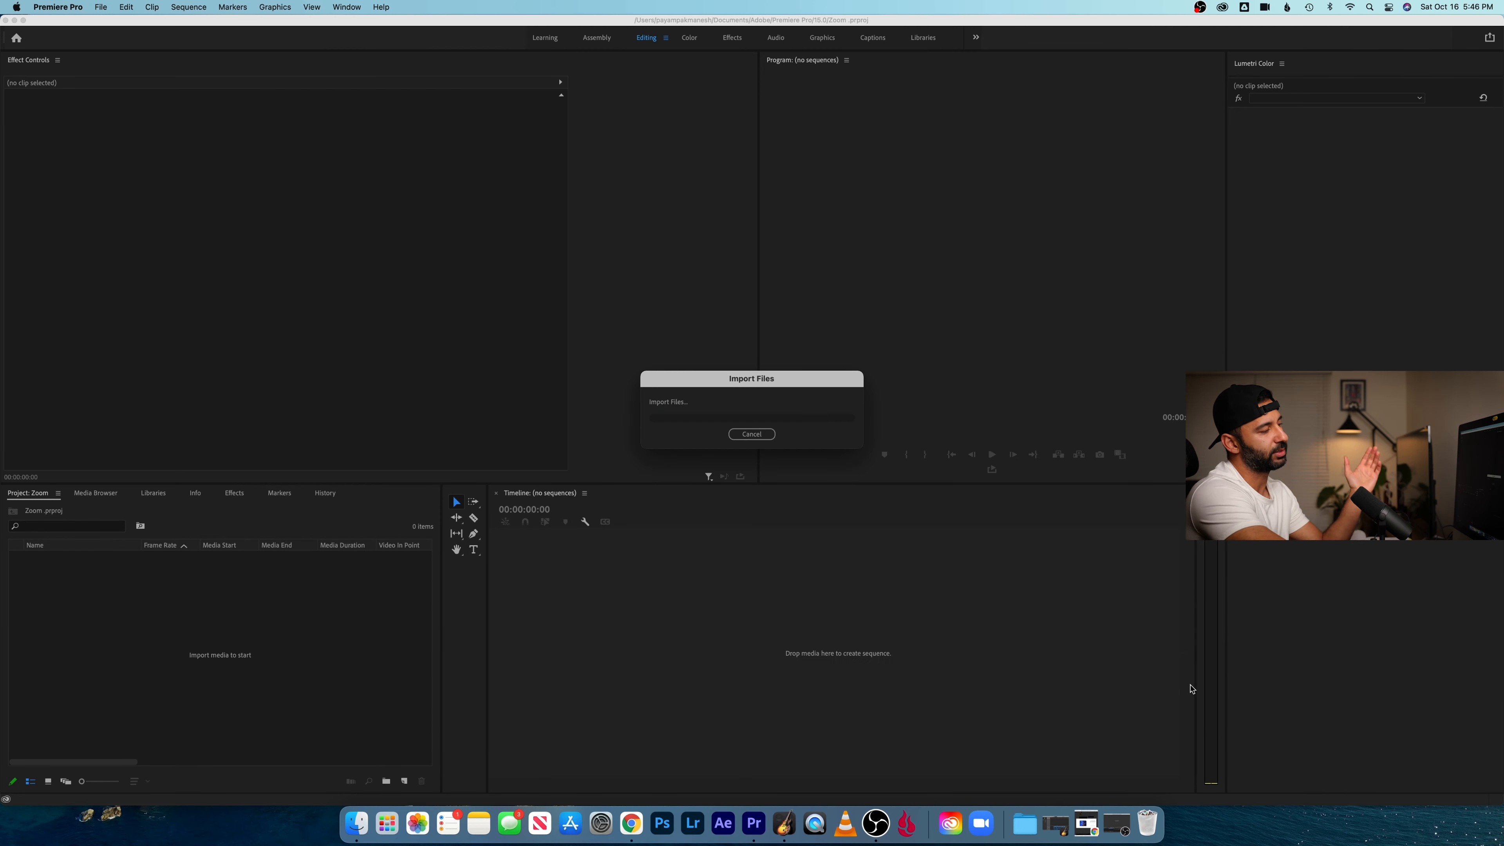
- Place the zoom_0.mp4 clip in the empty timeline to create a sequence from it
drag(312, 570, 531, 604)
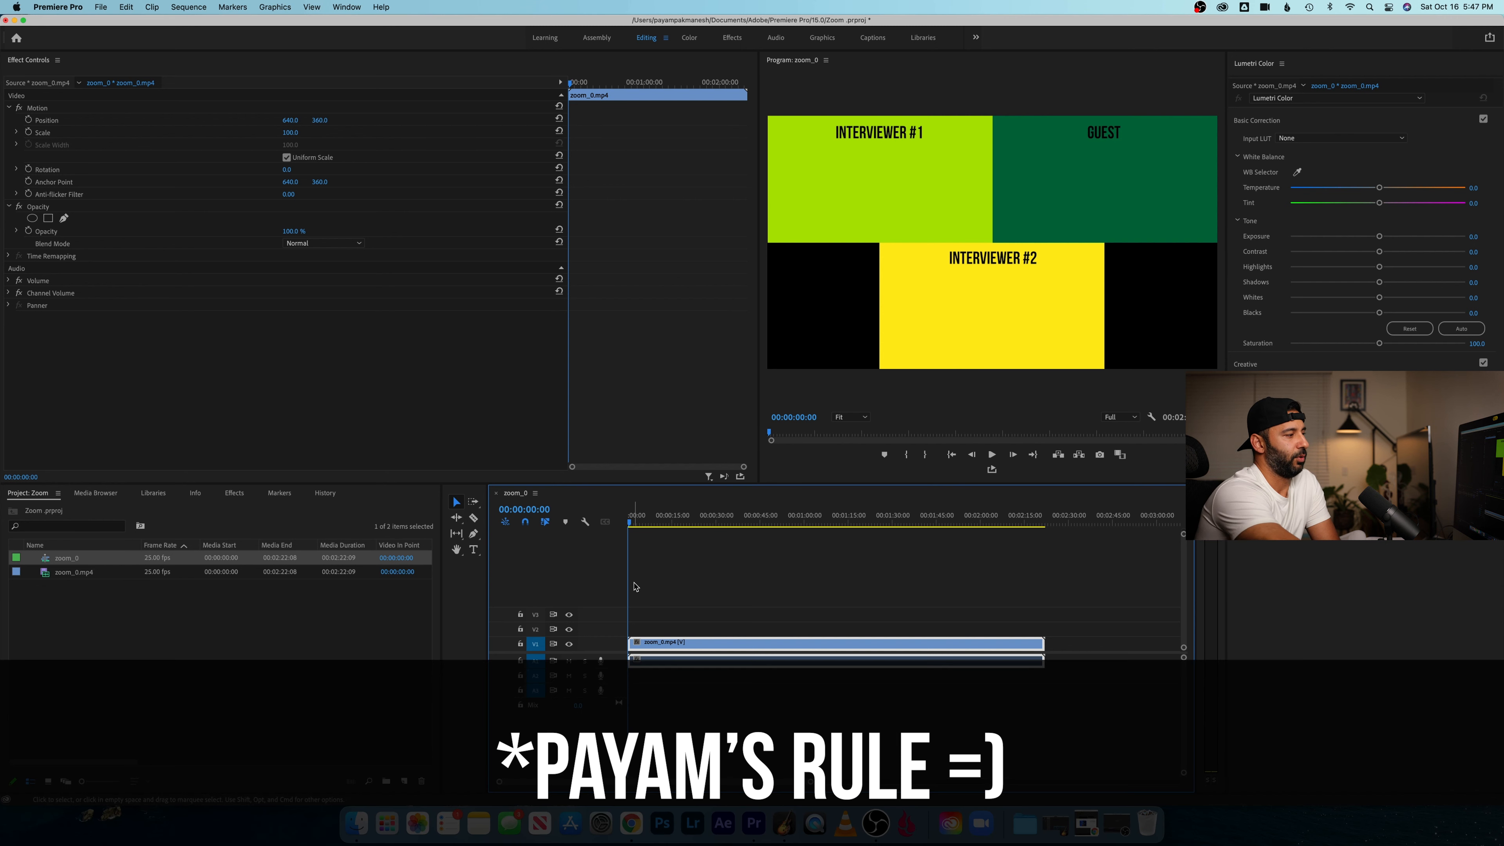
click(717, 629)
click(717, 649)
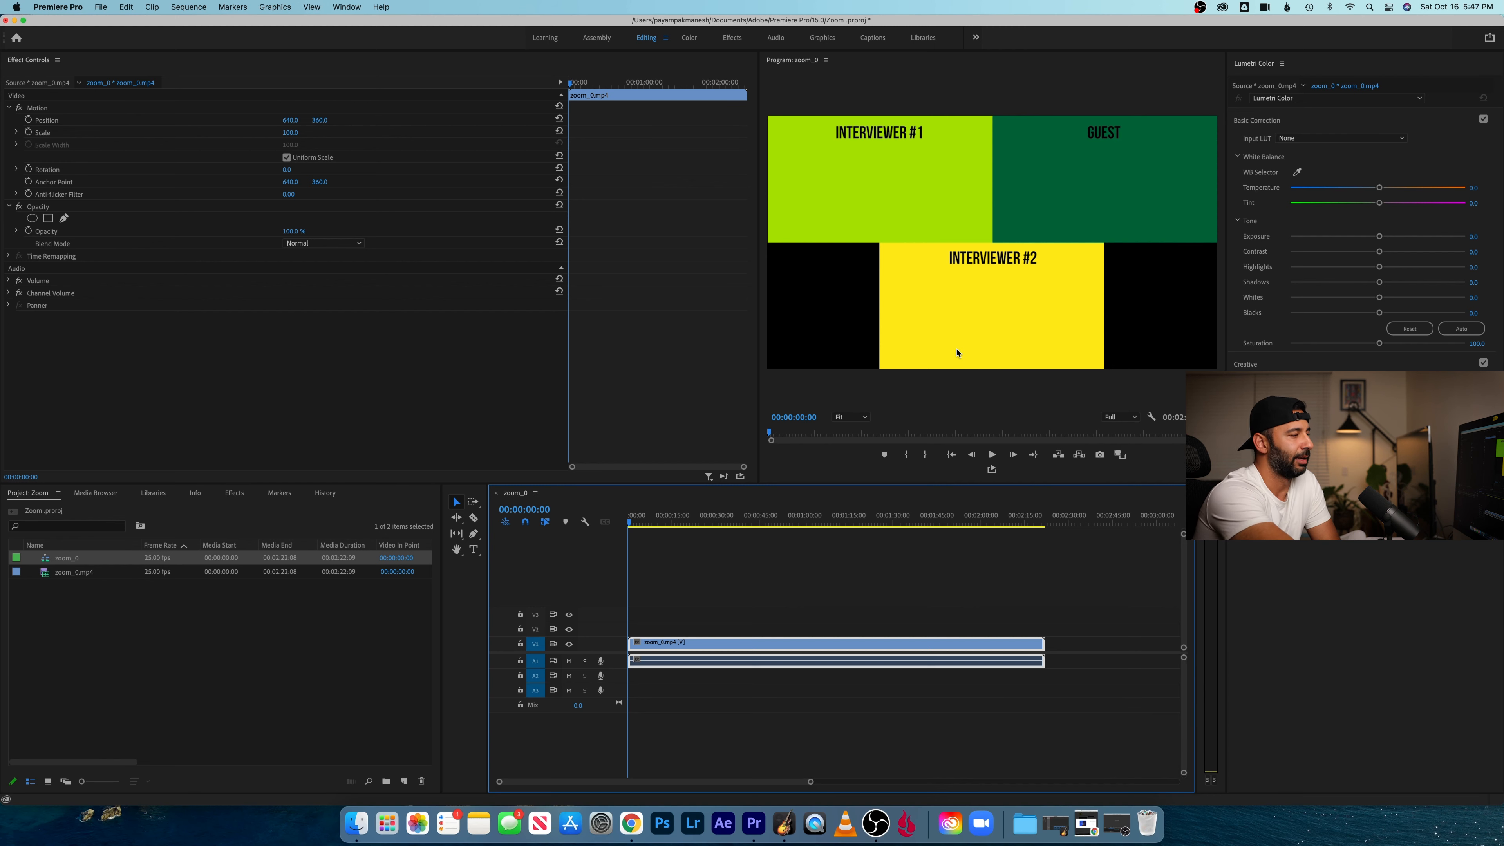
- Duplicate the zoom_0.mp4 video clip onto tracks V2 and V3, stacked directly above the original
click(755, 652)
click(754, 653)
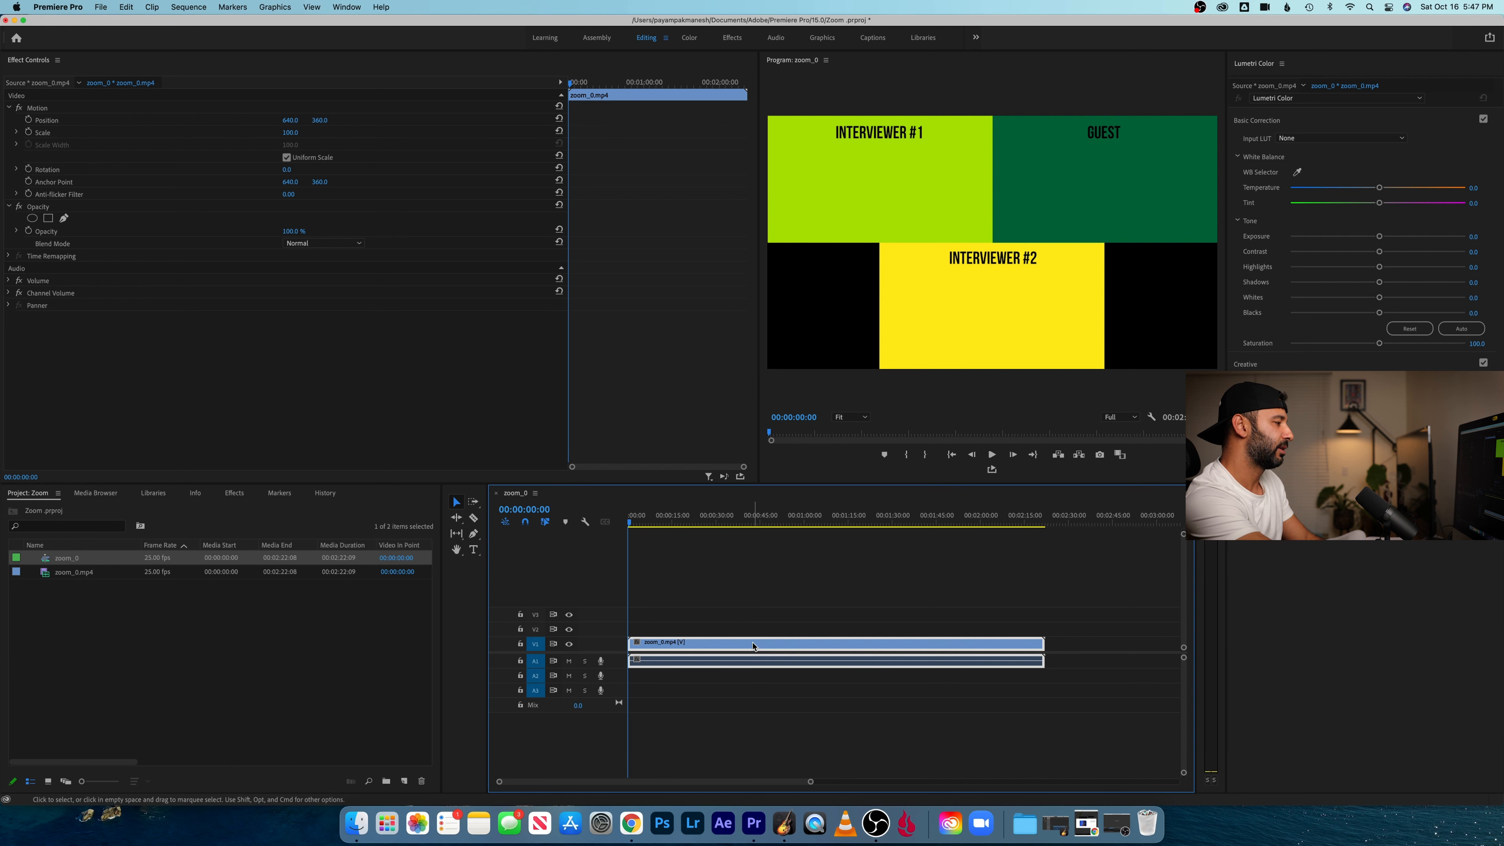
drag(754, 646, 751, 629)
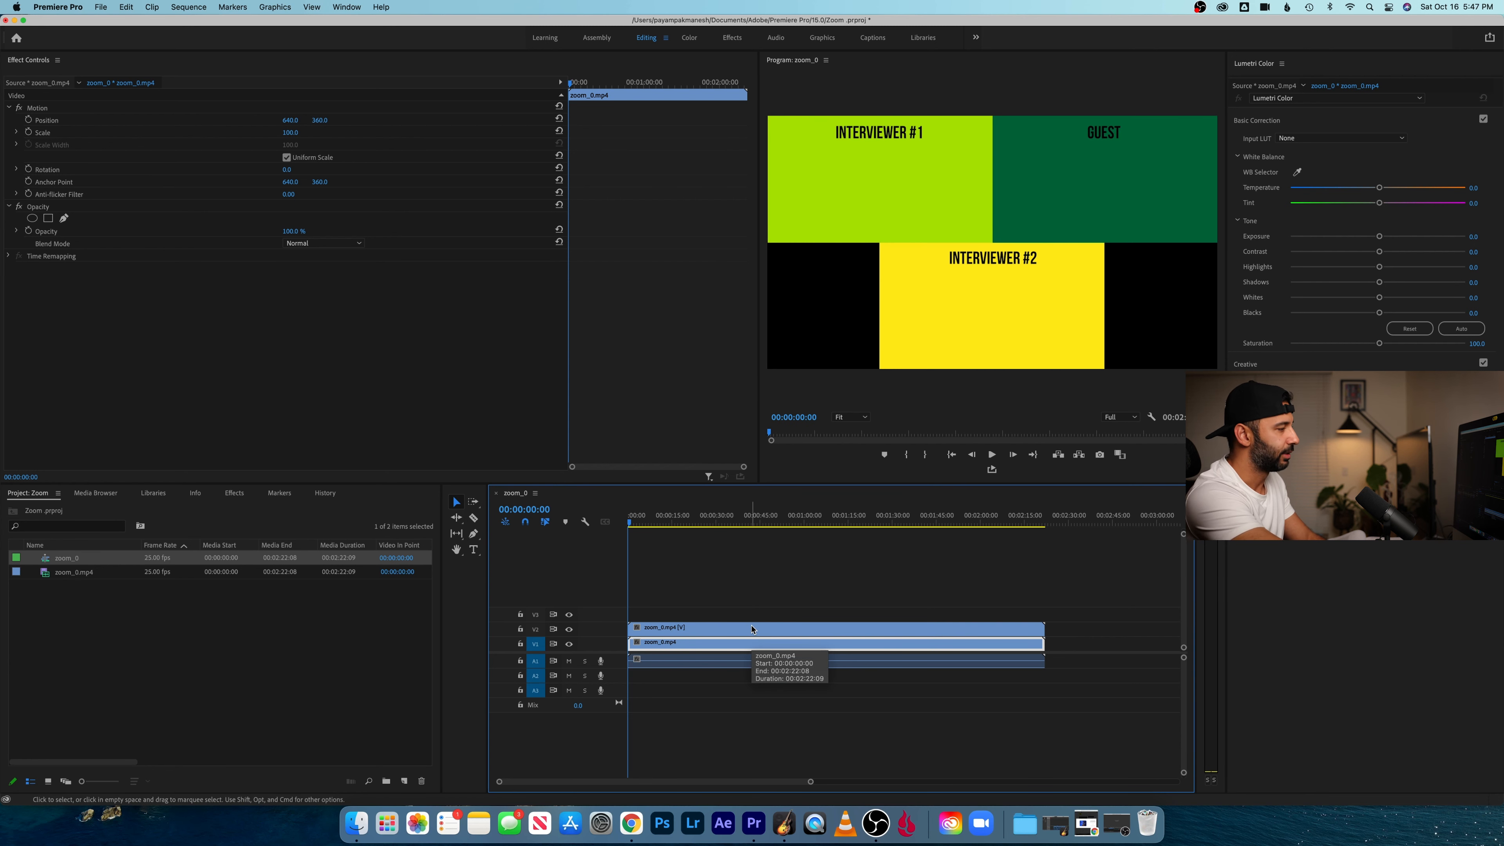
click(752, 624)
drag(752, 624, 752, 613)
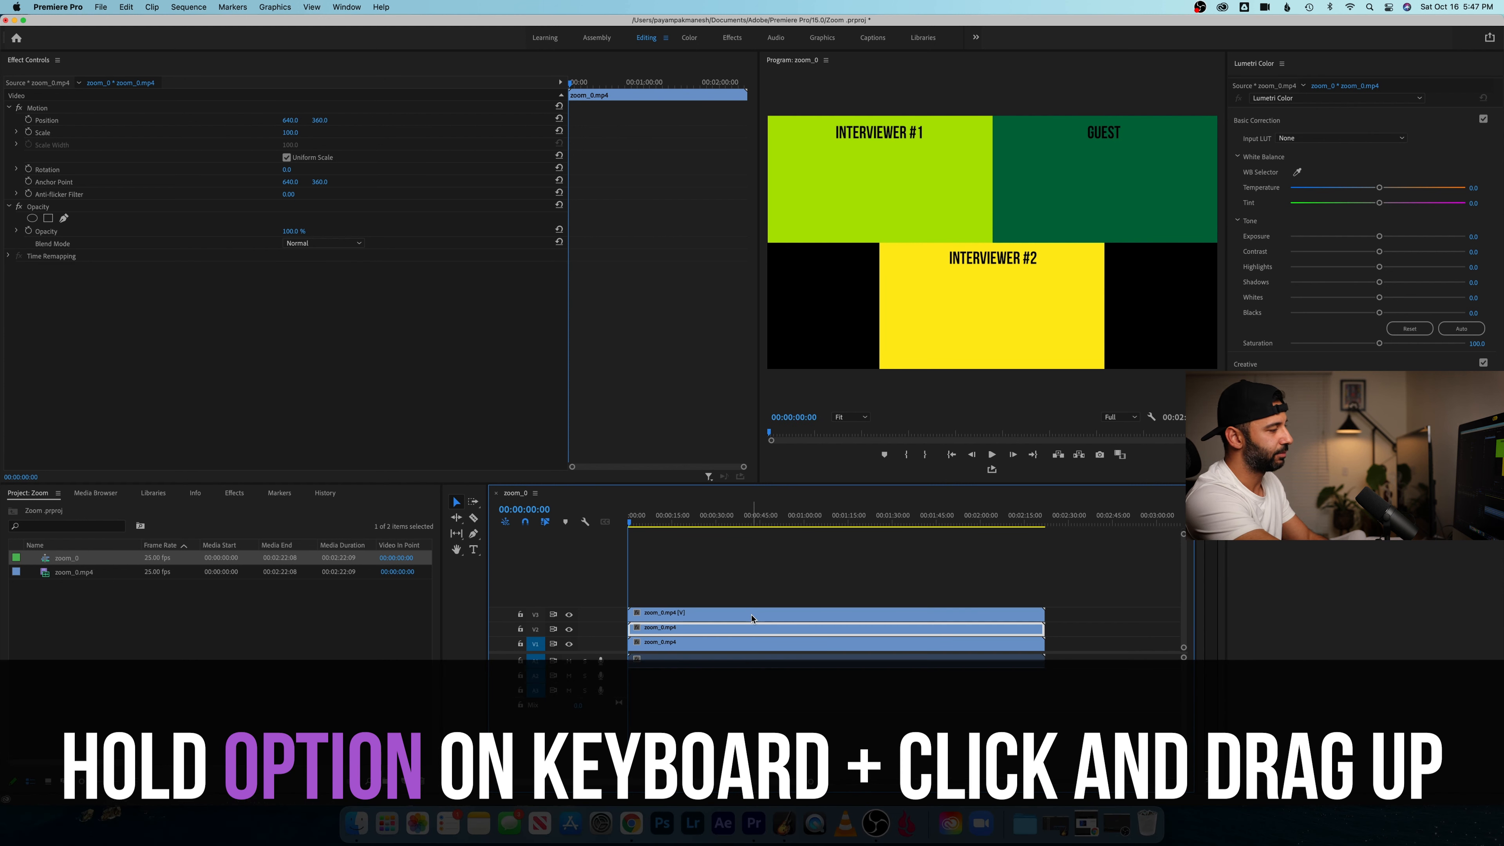
click(749, 642)
click(750, 627)
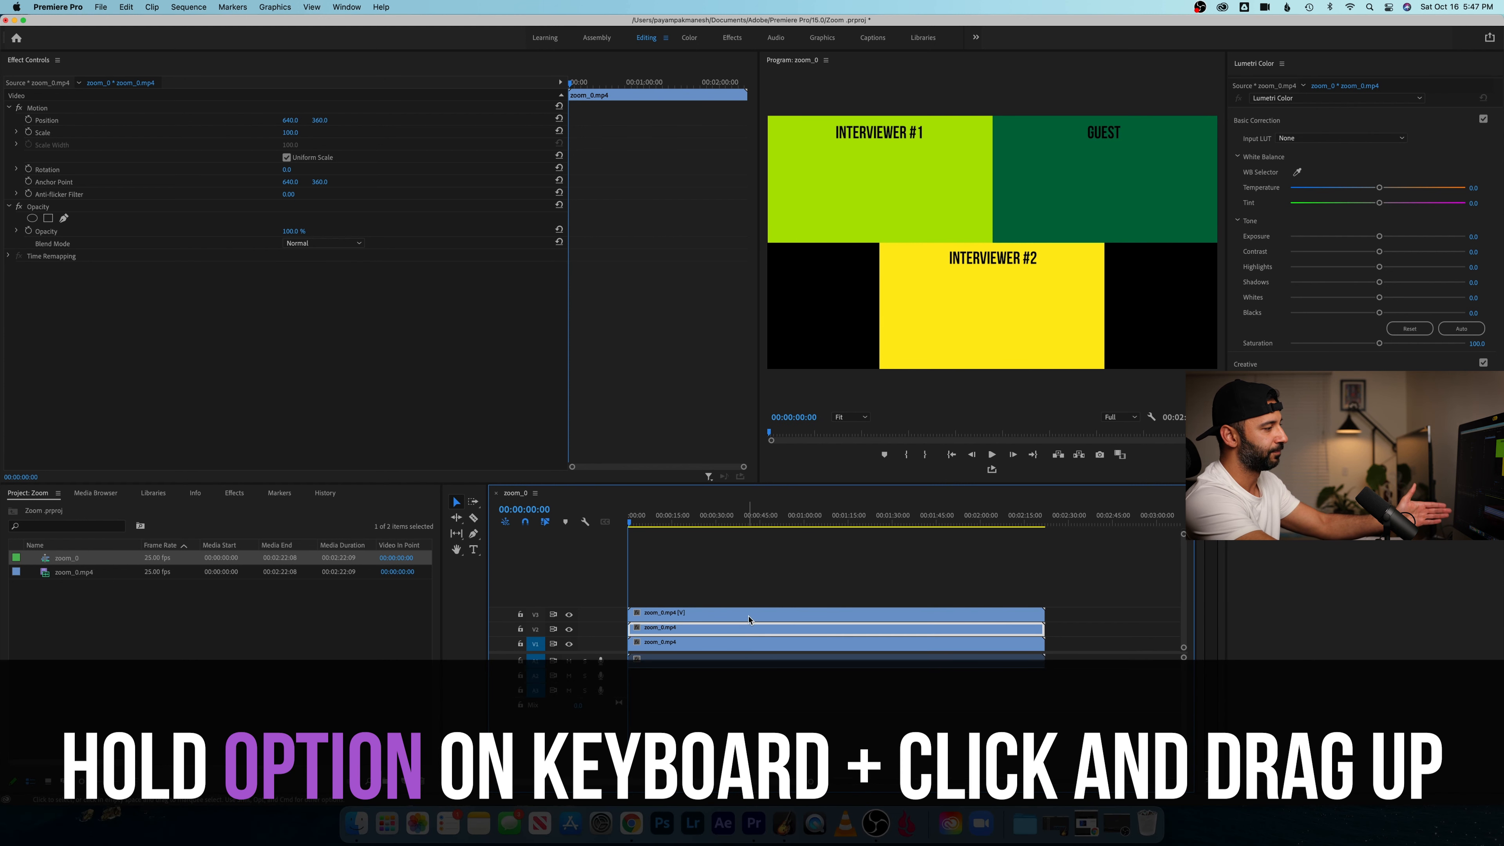
- Rename the clip on track V3 as "Interviewer #1"
click(749, 615)
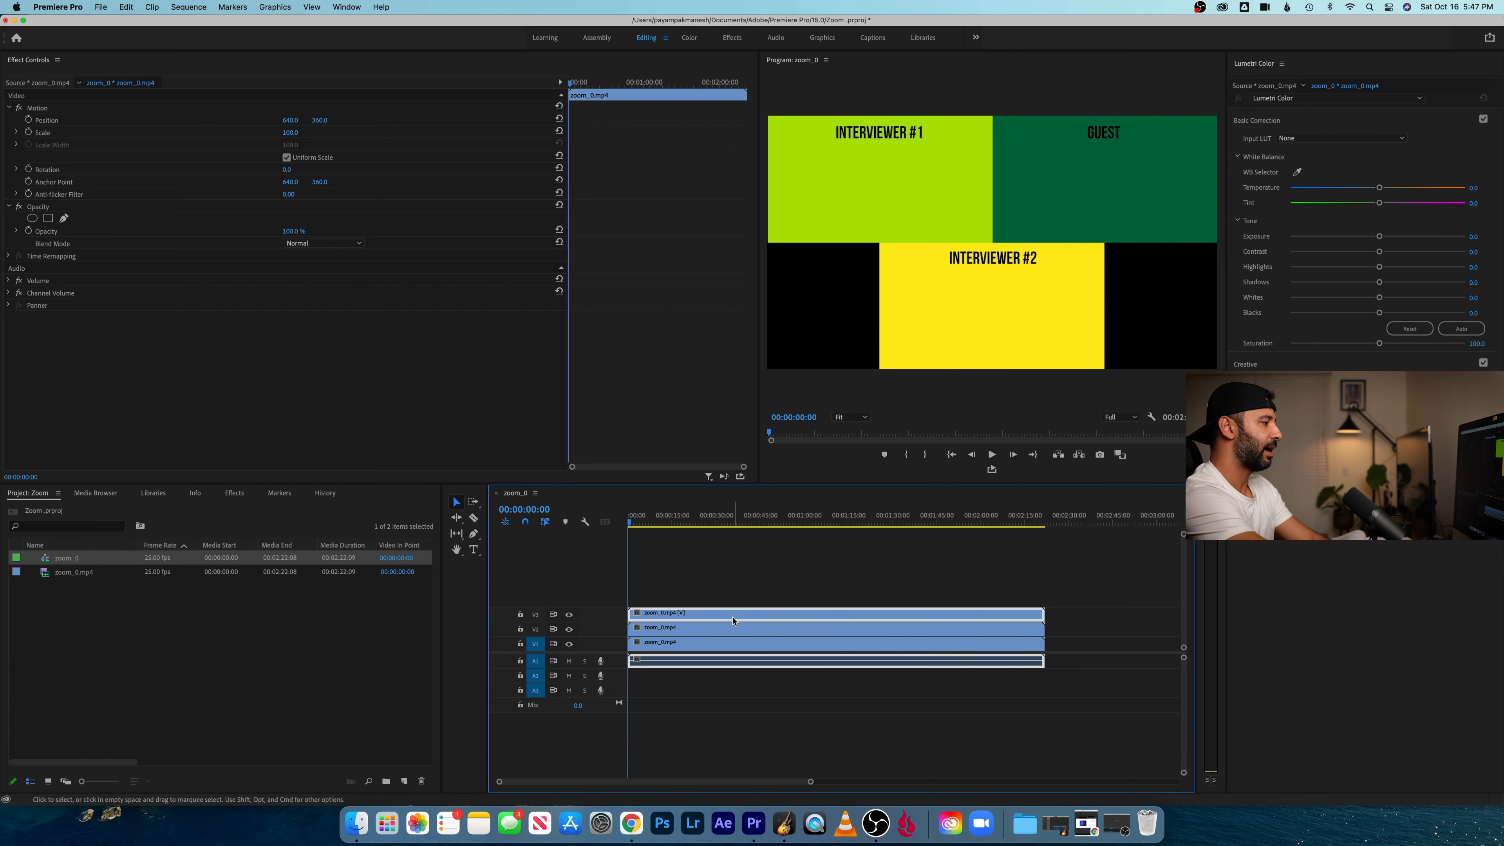
right_click(733, 620)
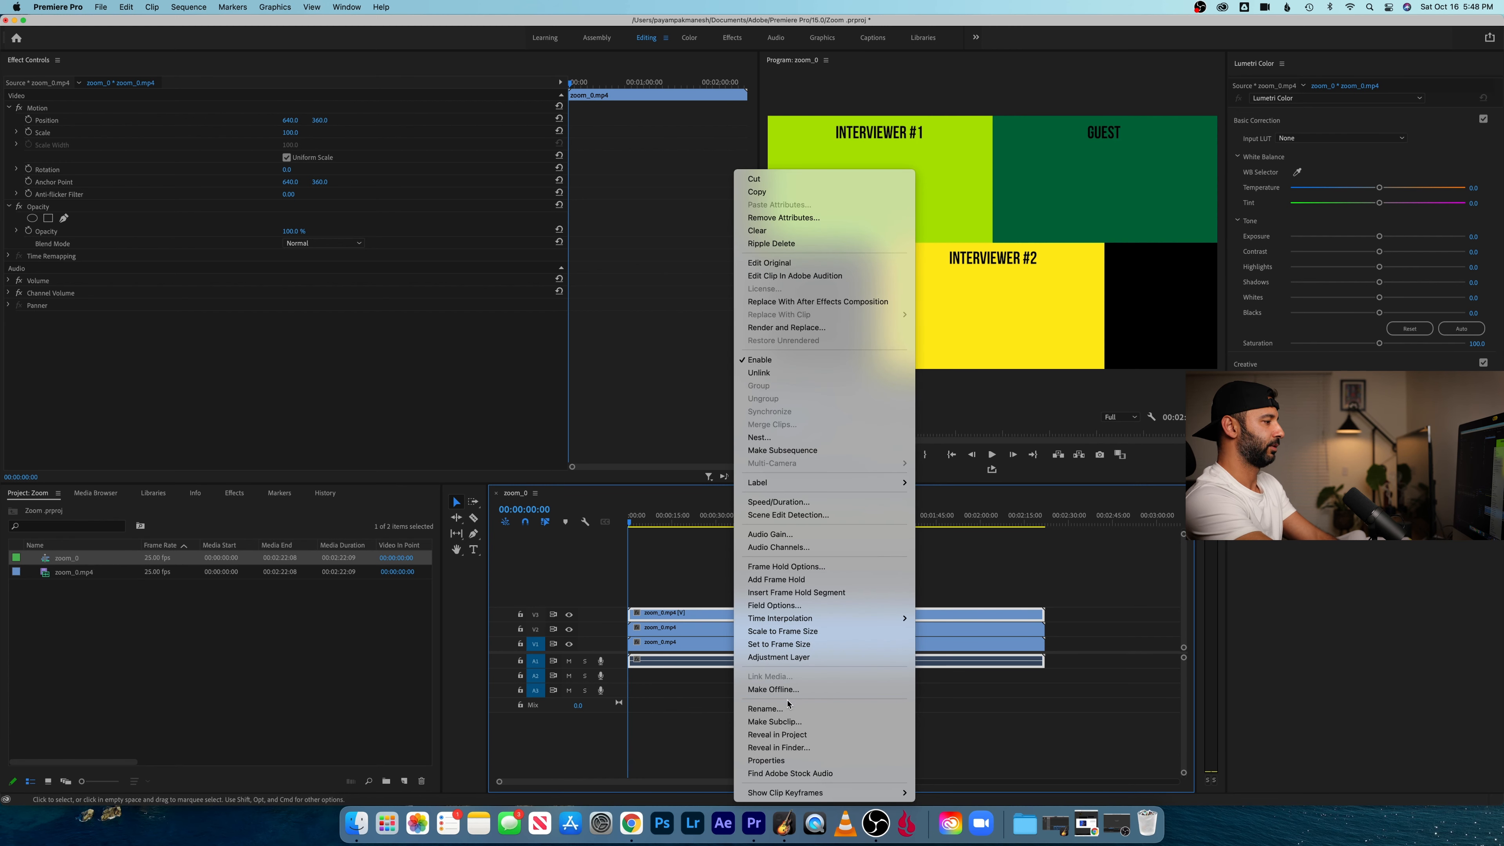
click(765, 709)
text(Int)
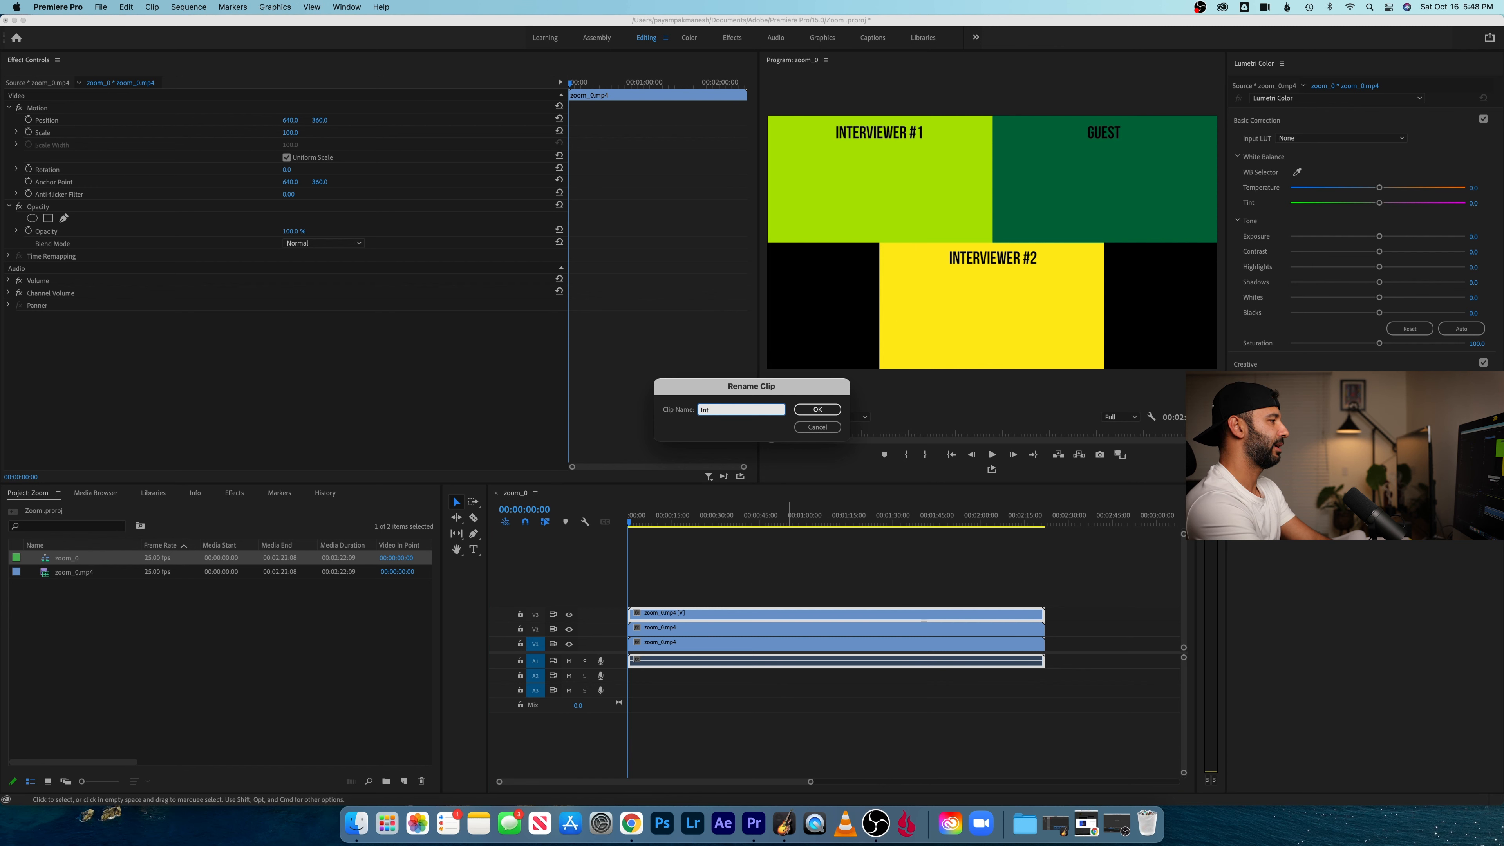
text(erviewer )
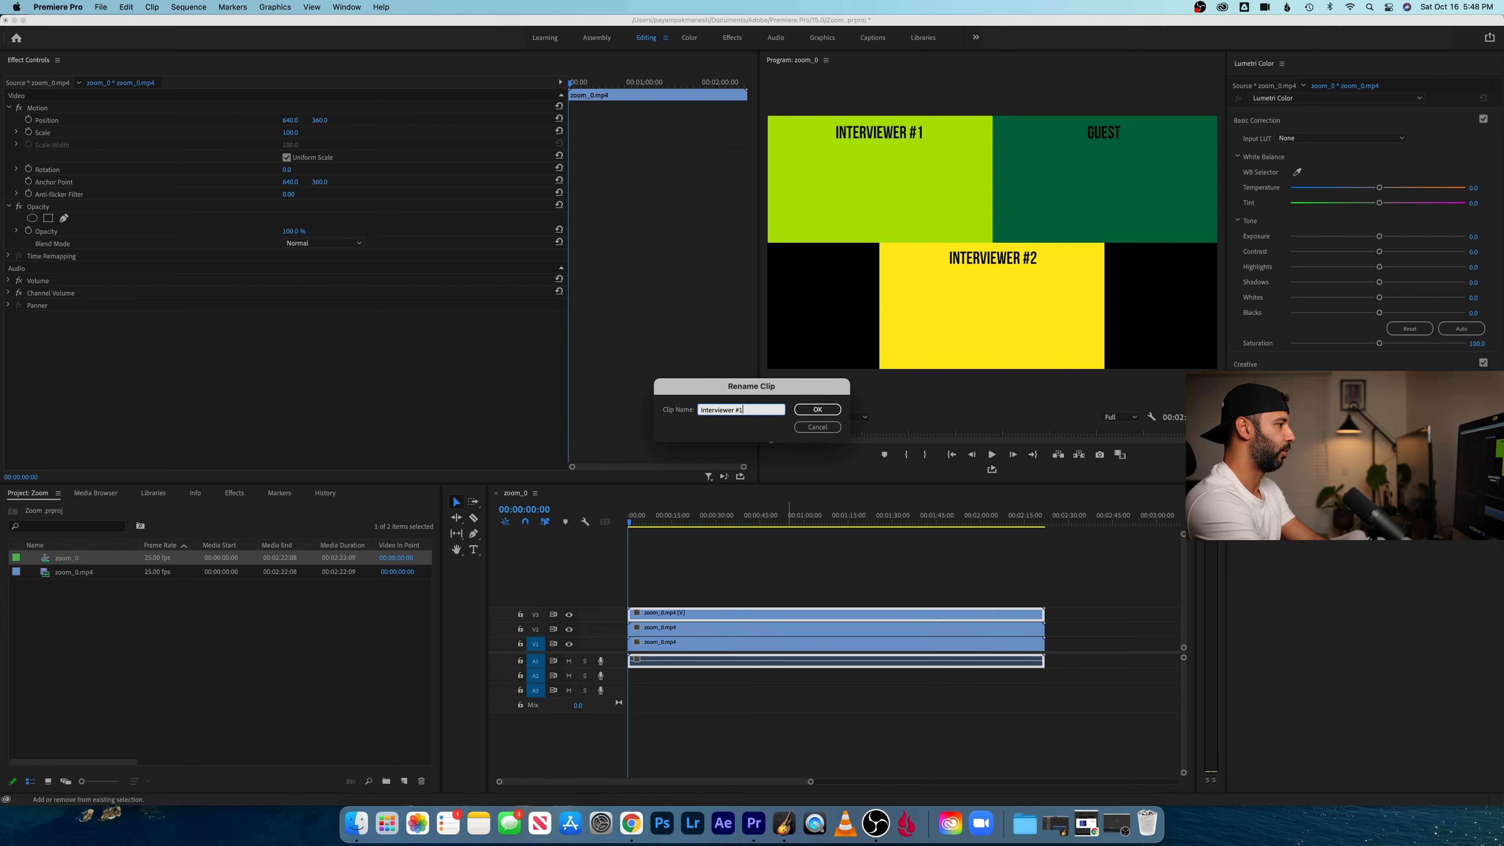
text(#1)
key(Return)
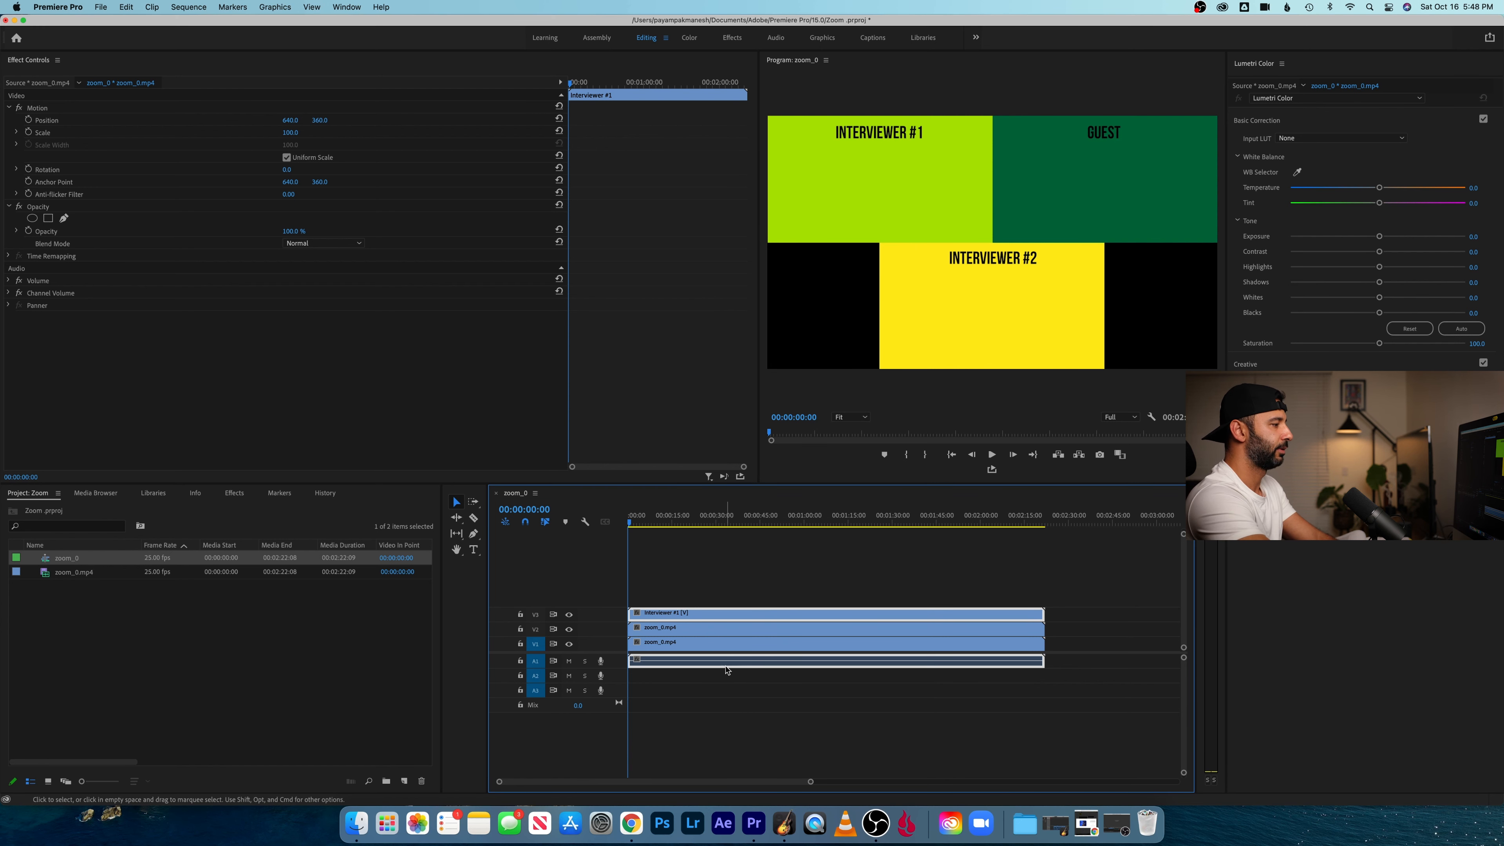
- Rename the clip on track V2 as "Guest"
click(730, 629)
right_click(731, 632)
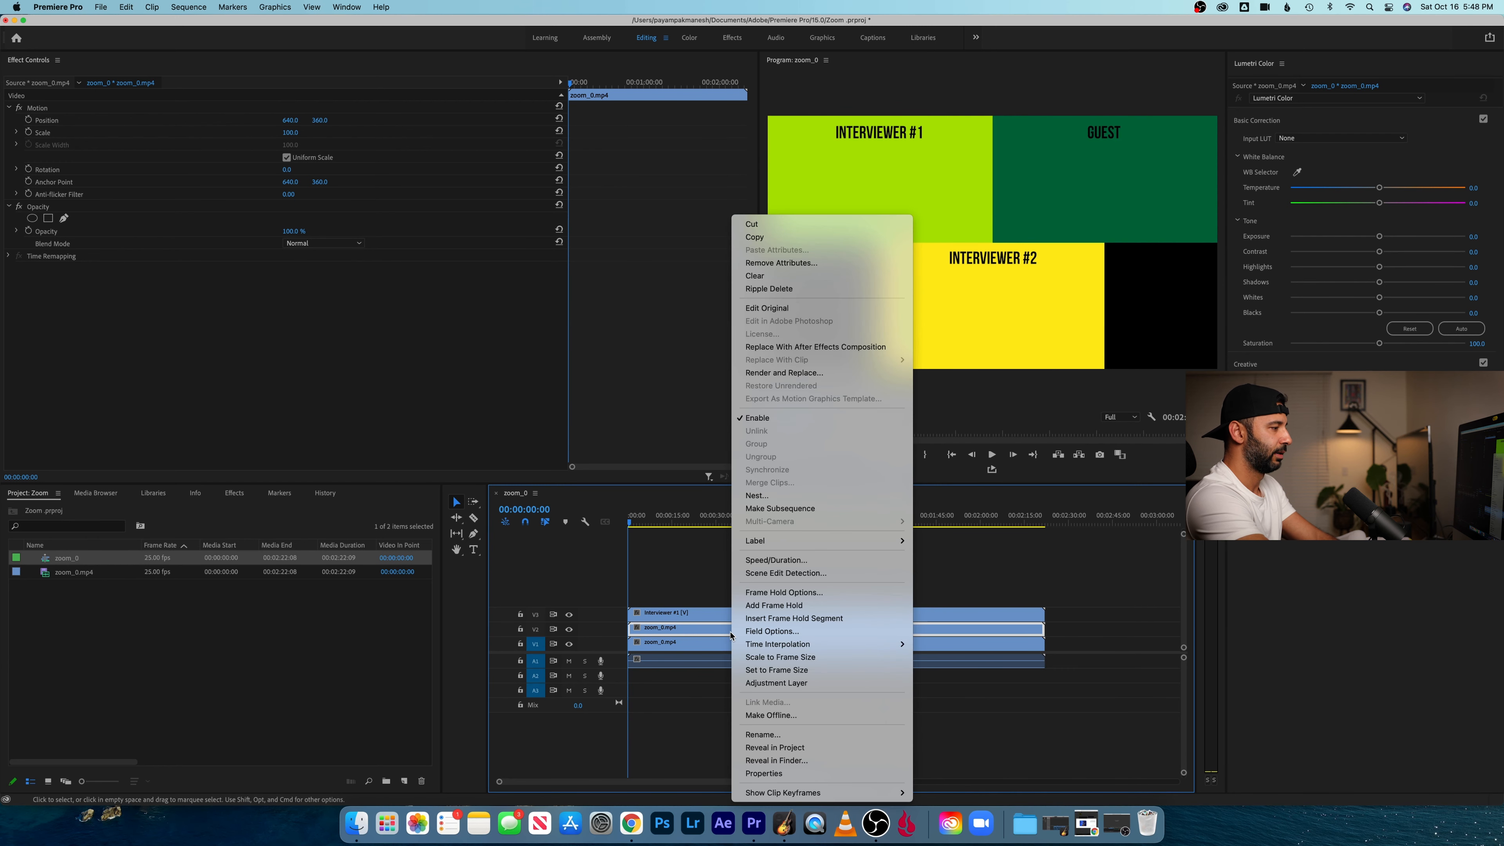
click(762, 735)
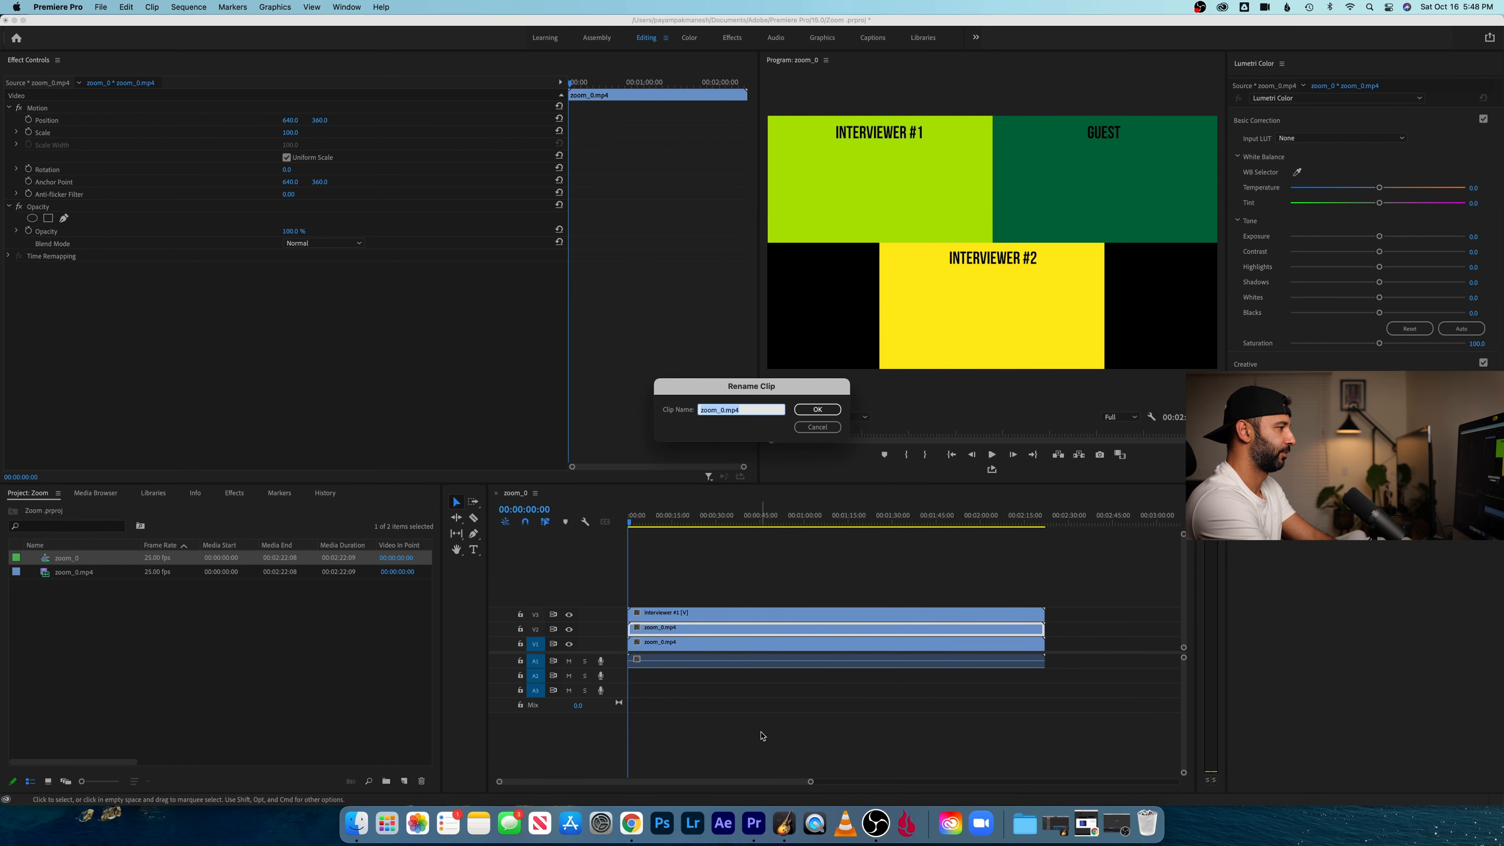
text(Guest)
key(Return)
- Rename the clip on track V1 as "Interviewer #2"
click(752, 648)
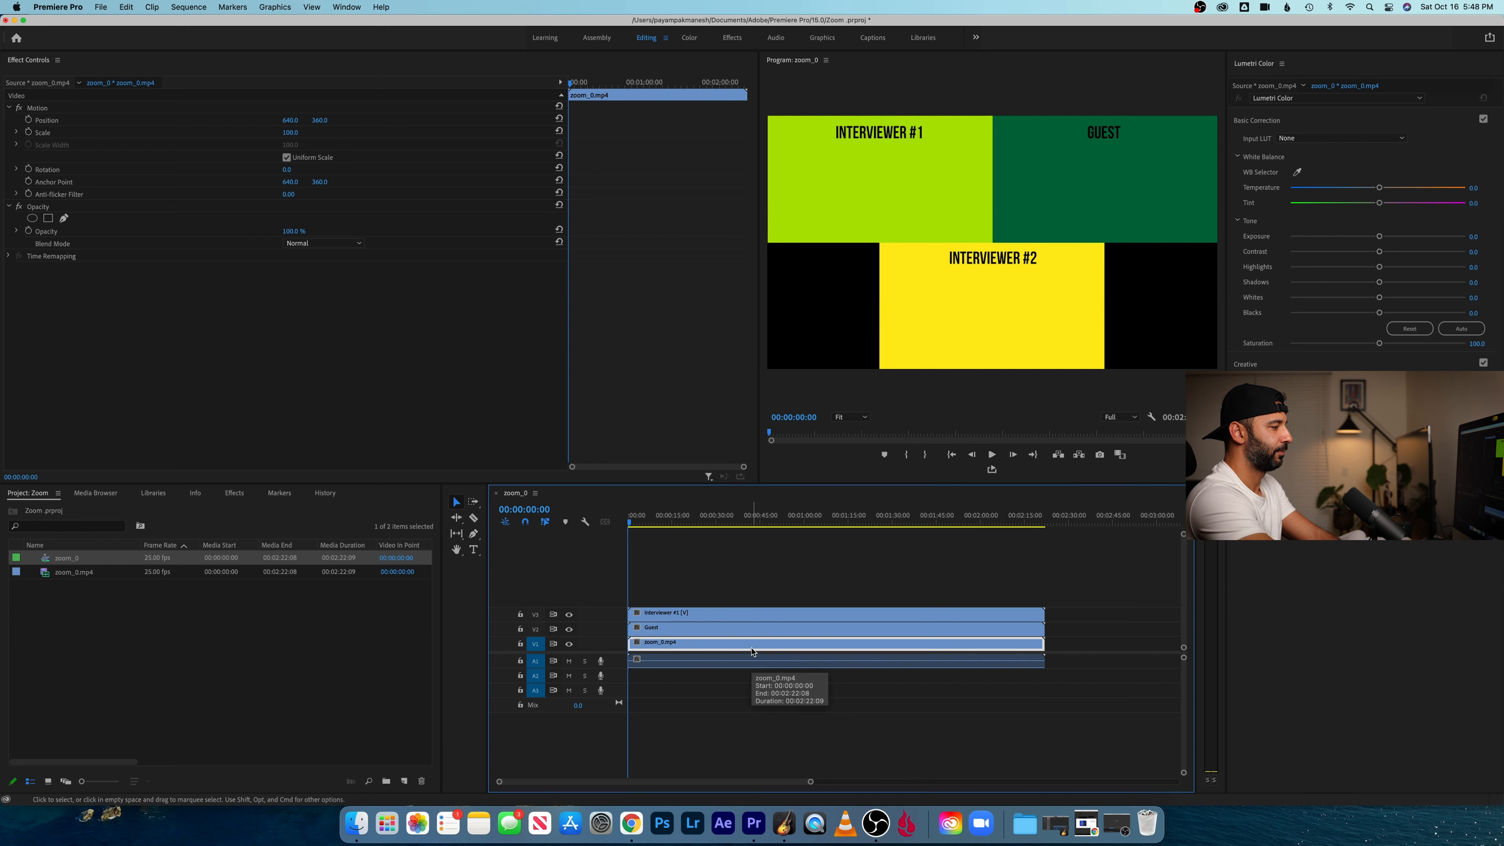
right_click(752, 652)
click(794, 740)
text(Interviewer #2)
key(Return)
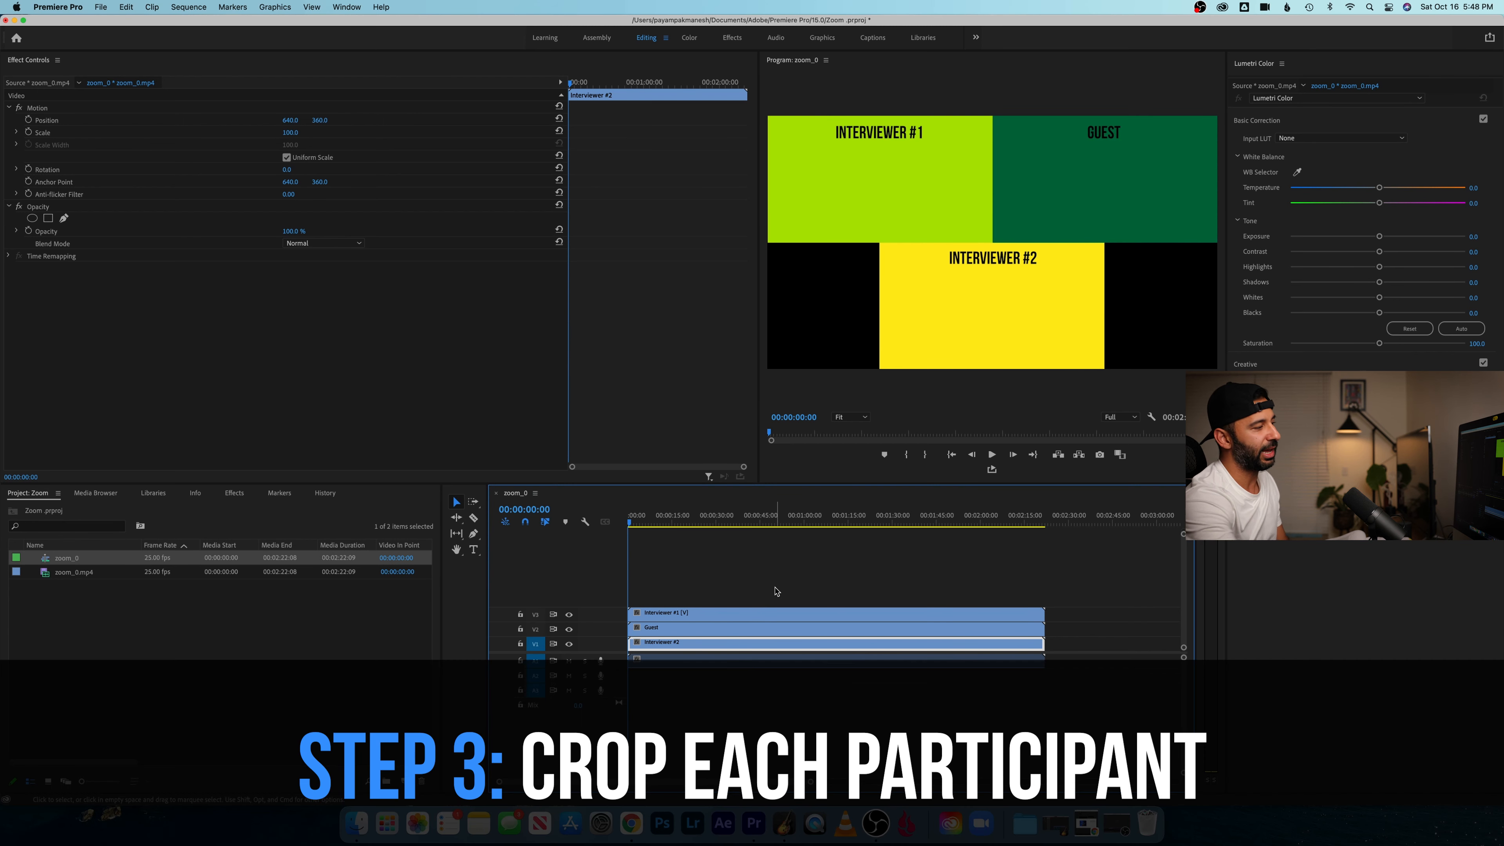
- Switch to the Effects workspace and make sure the Effects panel is displayed
click(732, 38)
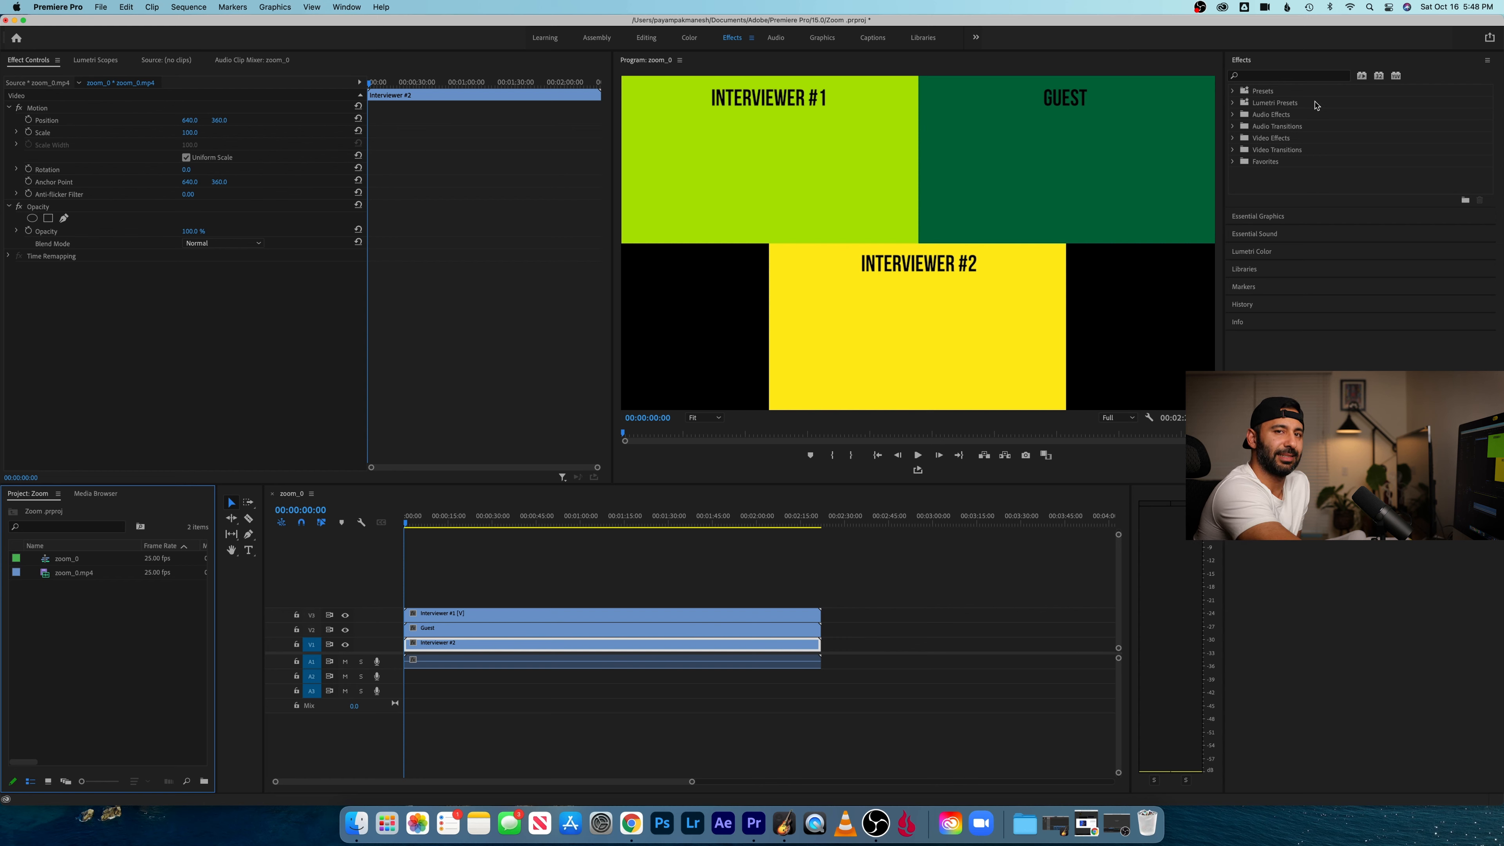
click(346, 6)
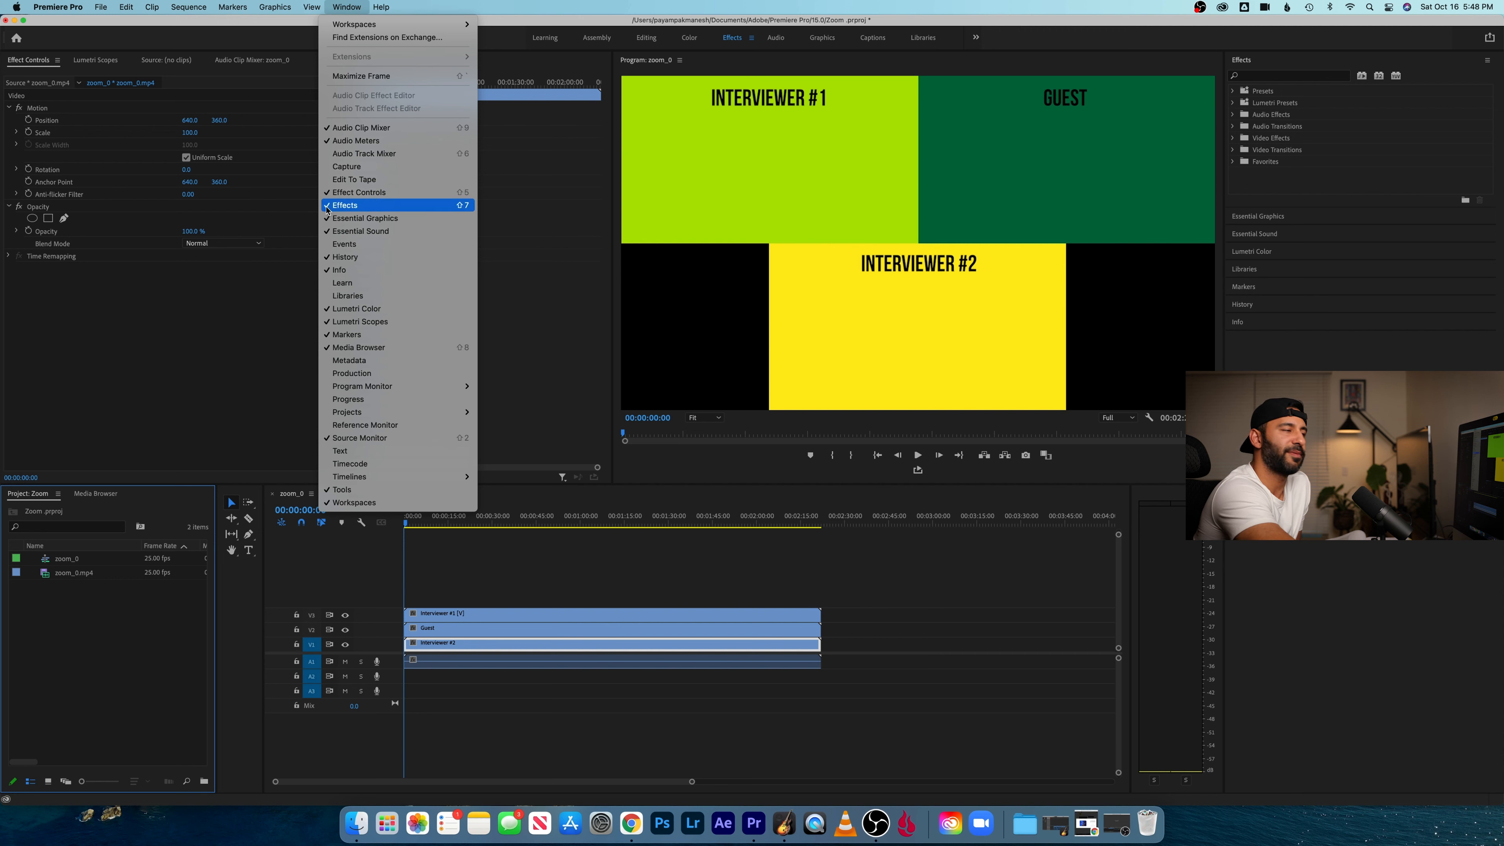
click(345, 205)
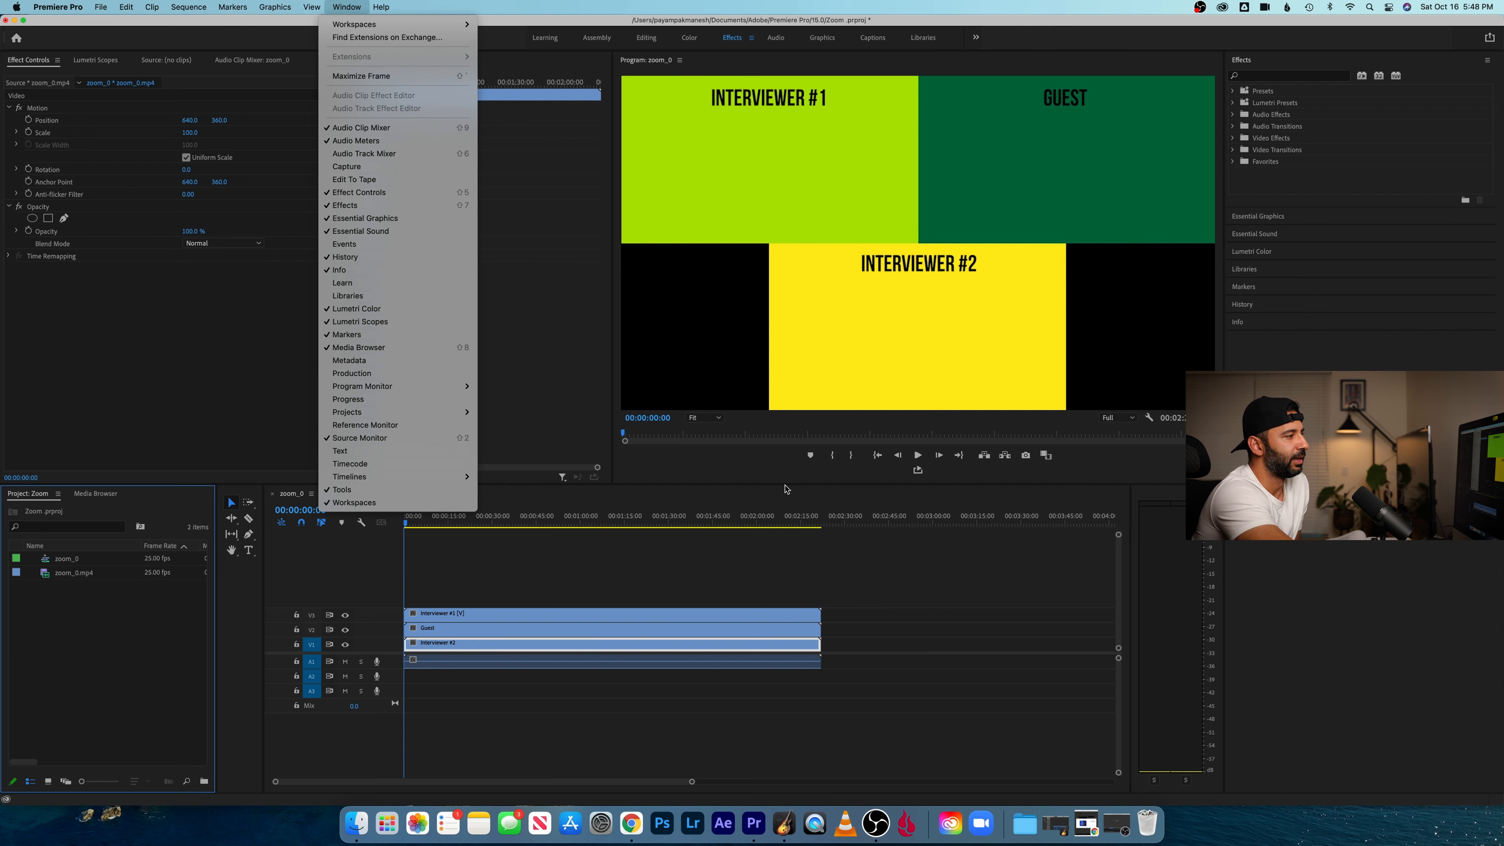
- Resize the timeline, Program monitor and Effect Controls areas, and reset the Effects workspace to its saved layout
drag(758, 484, 1220, 98)
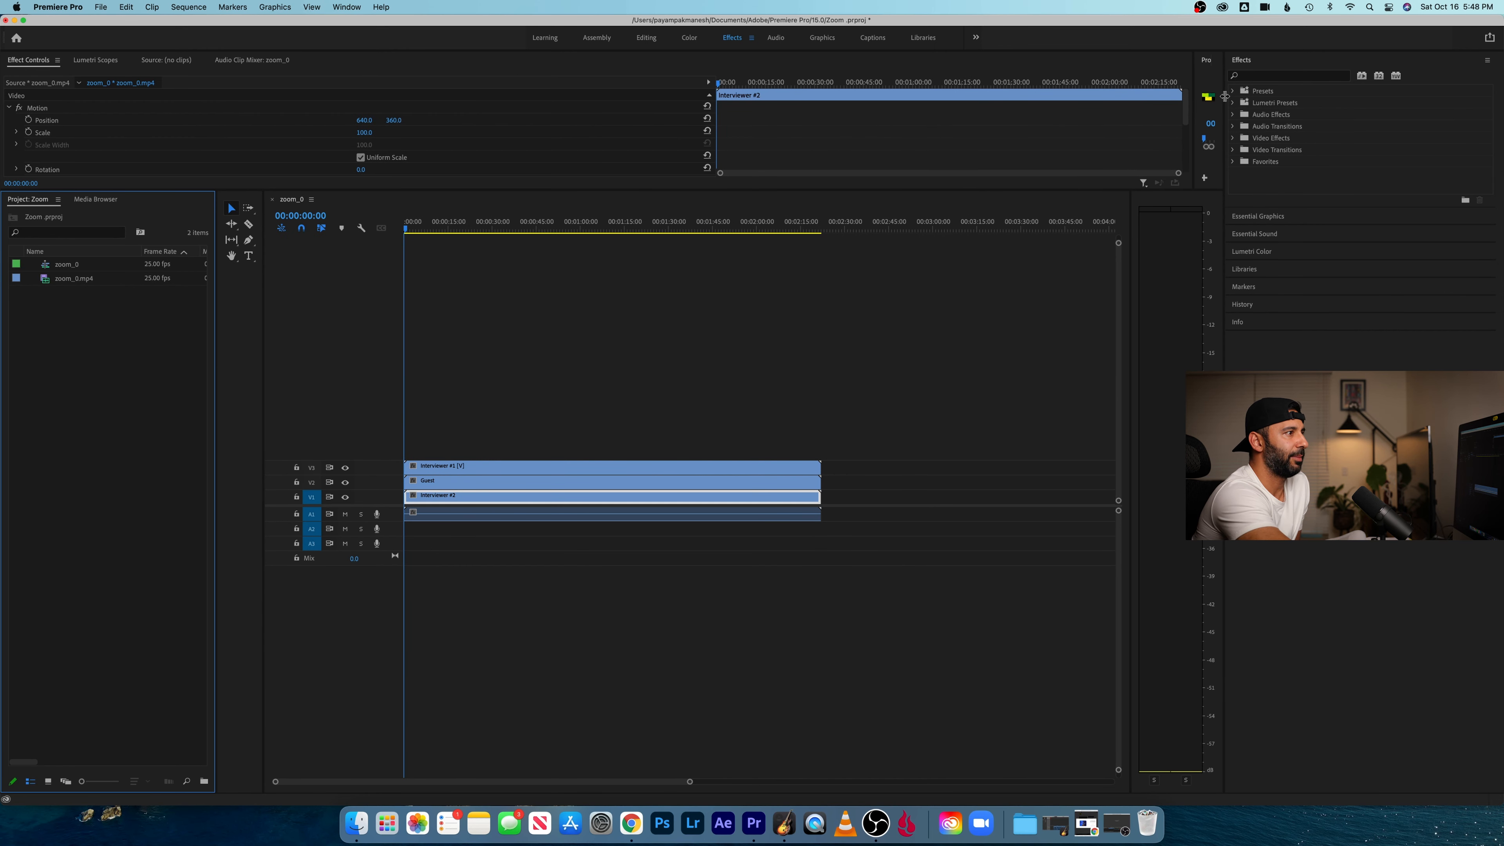
drag(1035, 191, 1148, 654)
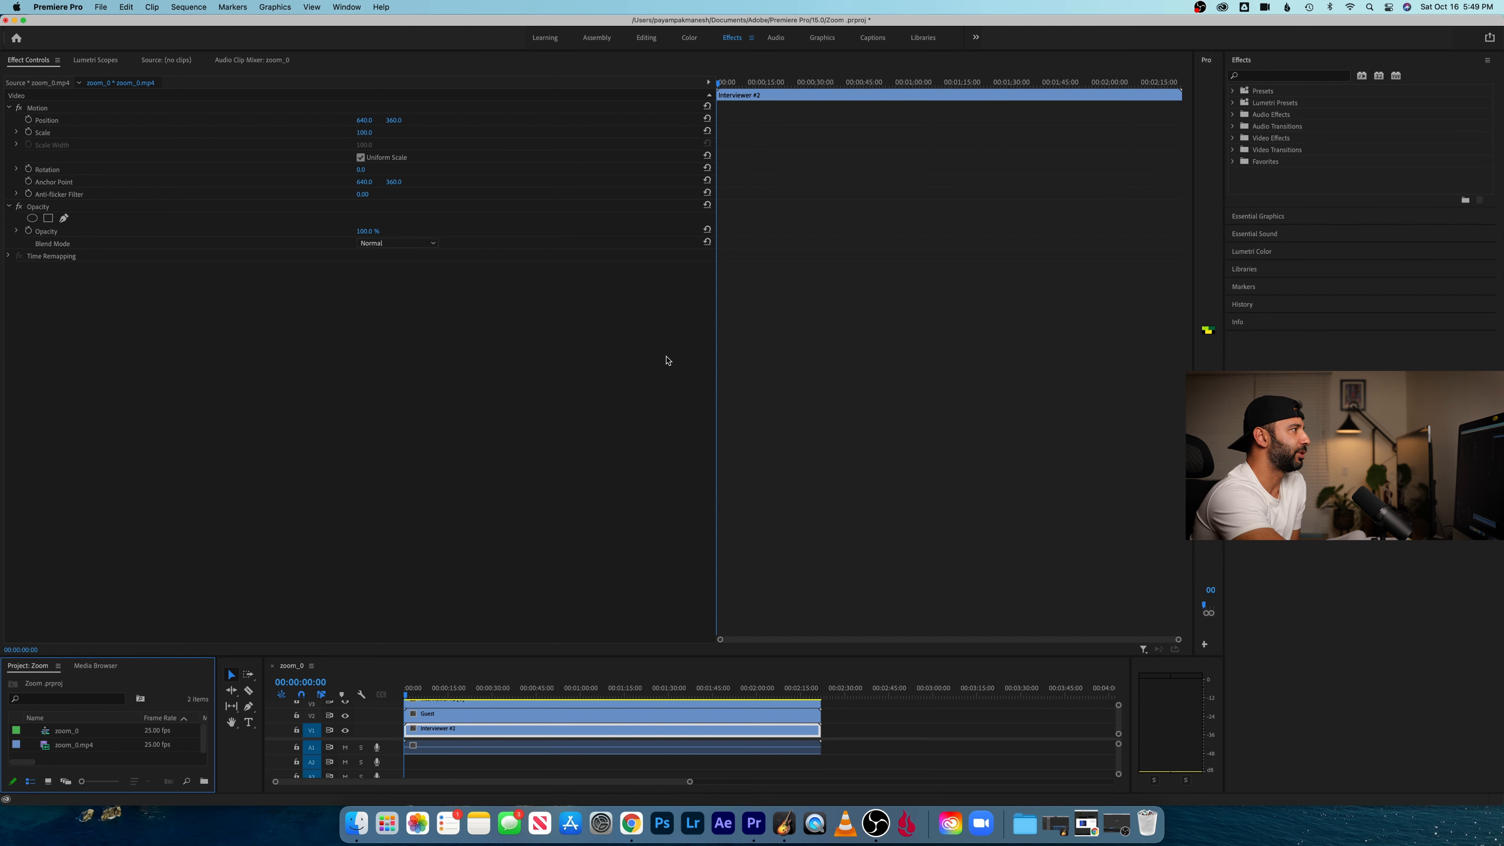
click(354, 7)
mouse_move(355, 24)
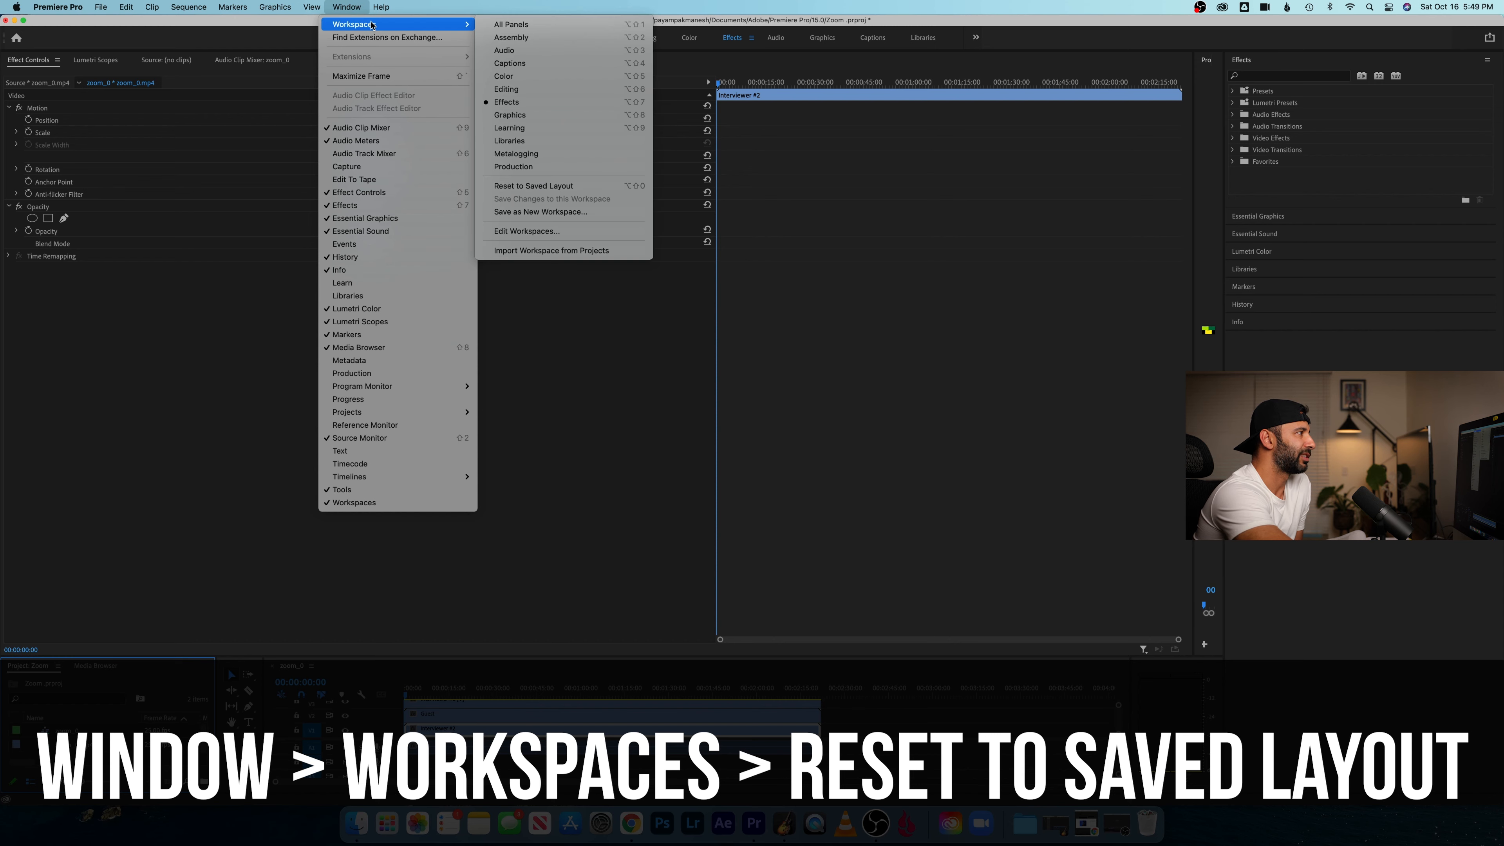
click(606, 185)
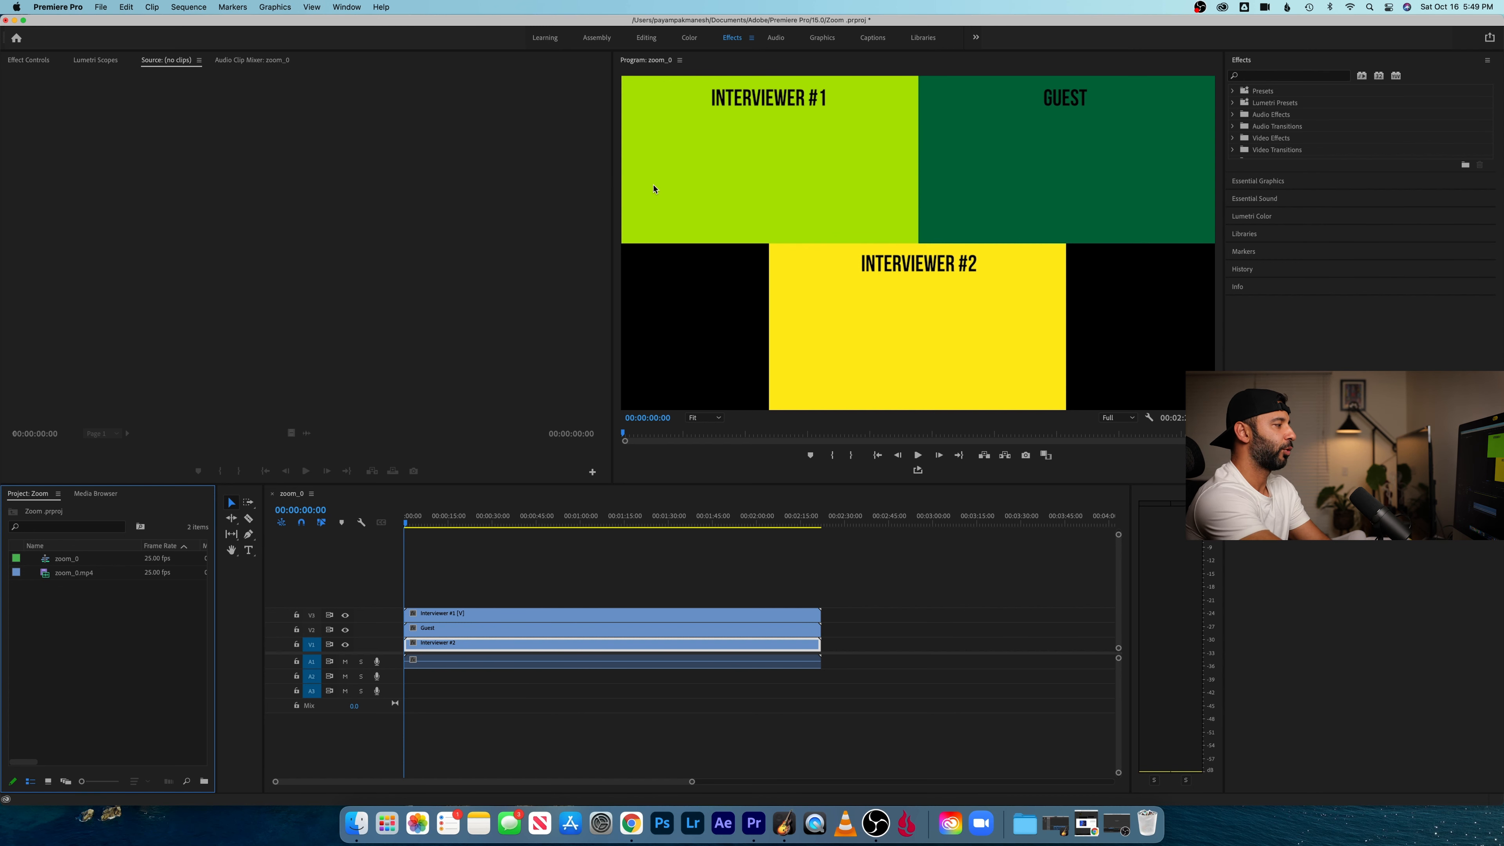
- Find the Crop effect, apply it to the "Interviewer #1" clip, and display its settings in Effect Controls
click(619, 618)
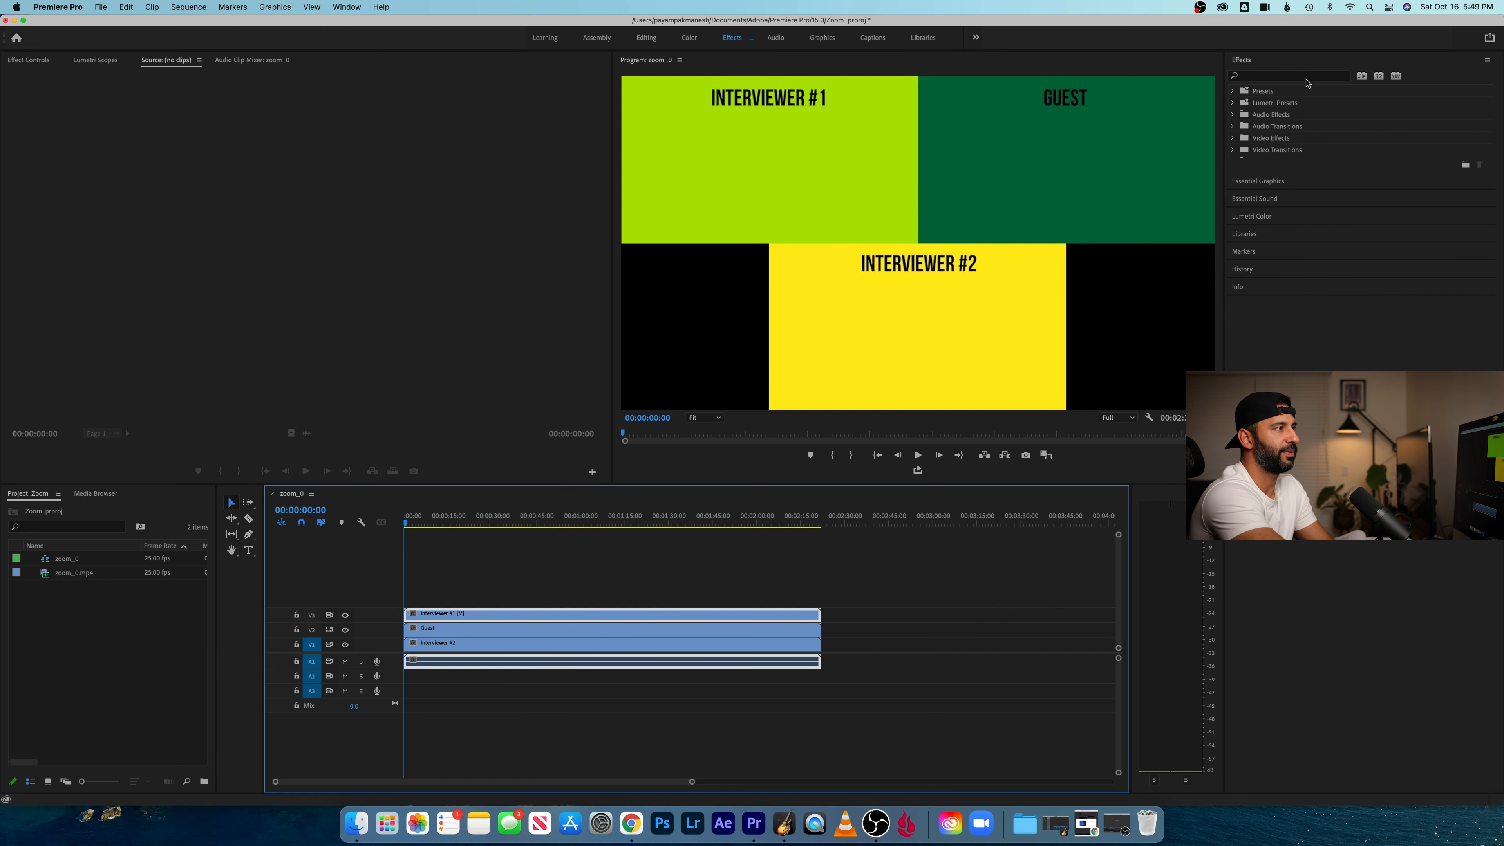
click(1307, 79)
text(crop)
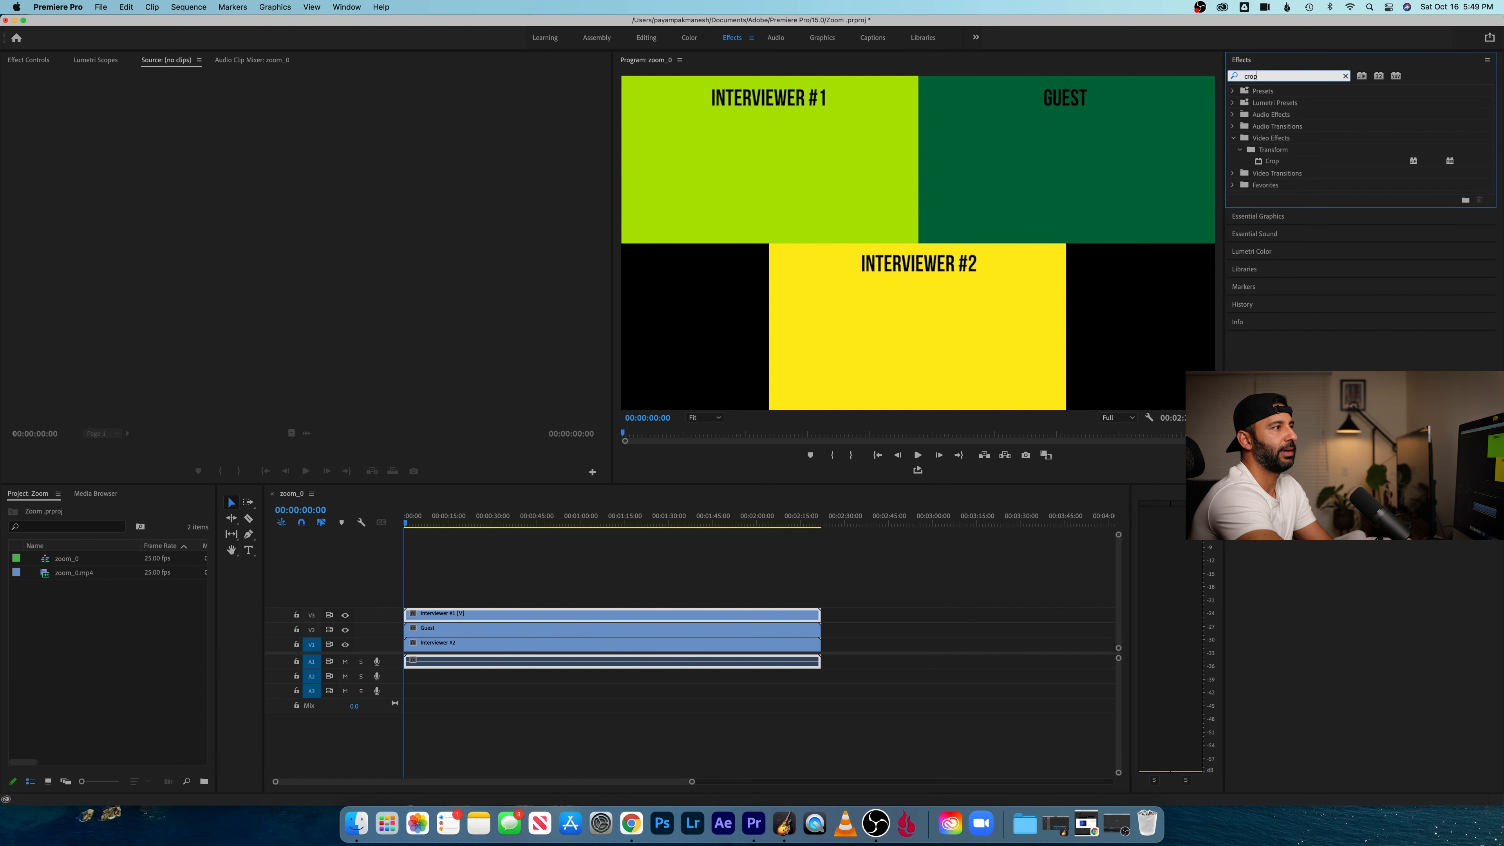
drag(1276, 167, 655, 618)
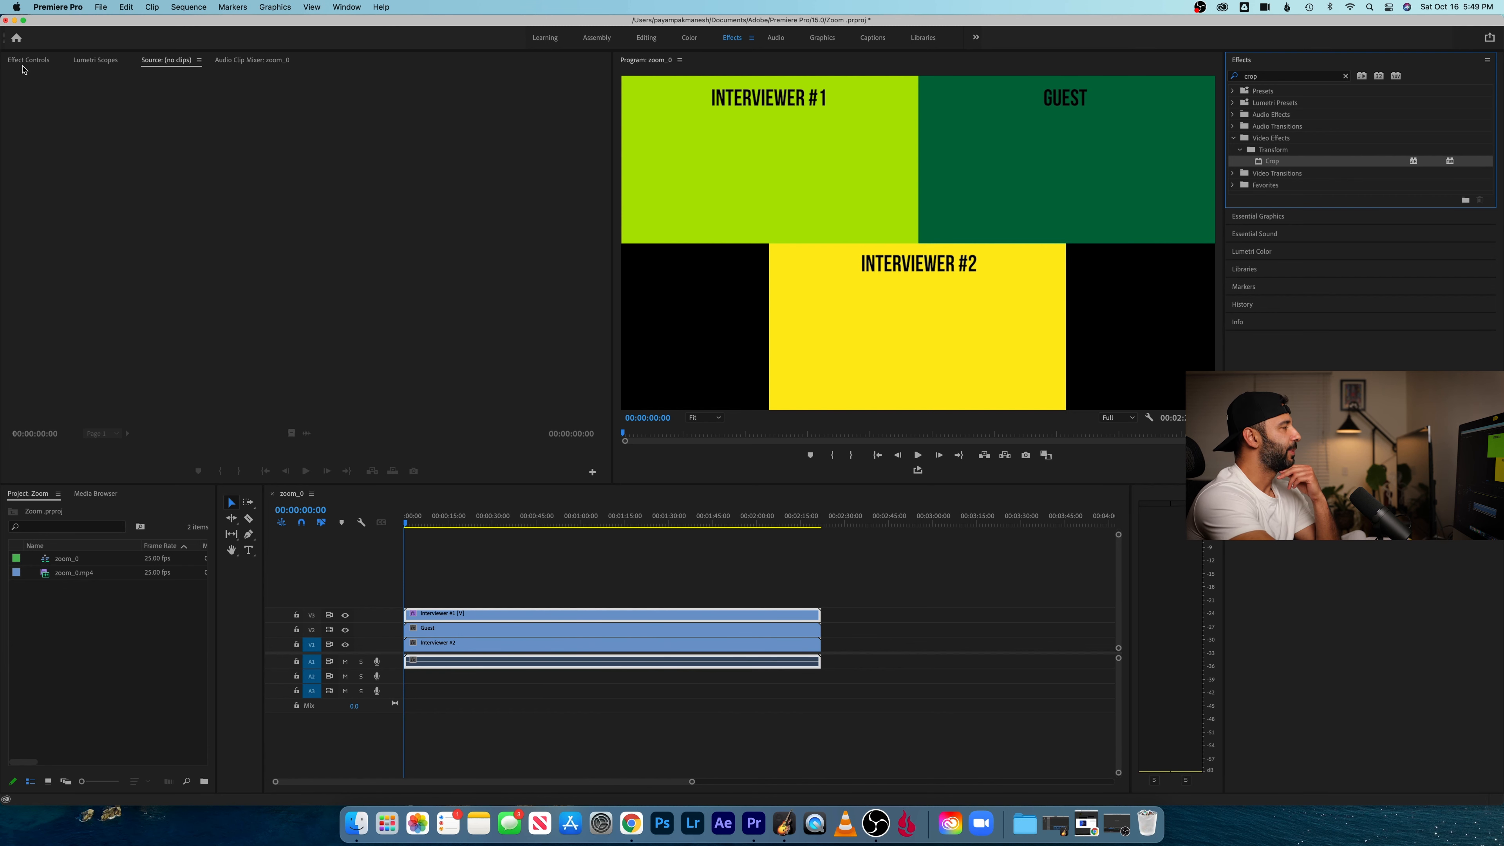
click(27, 62)
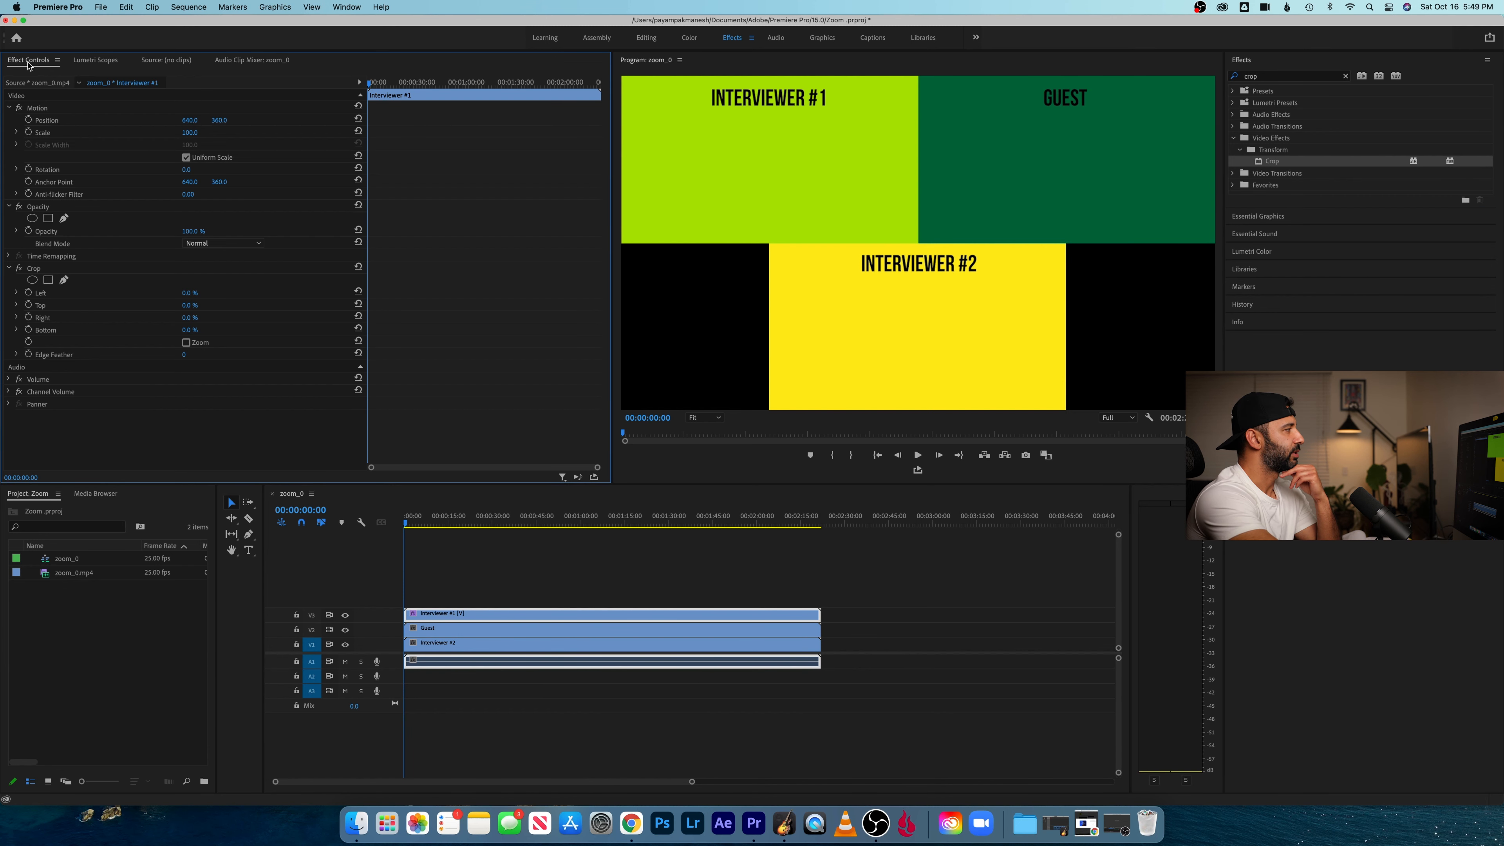
click(35, 268)
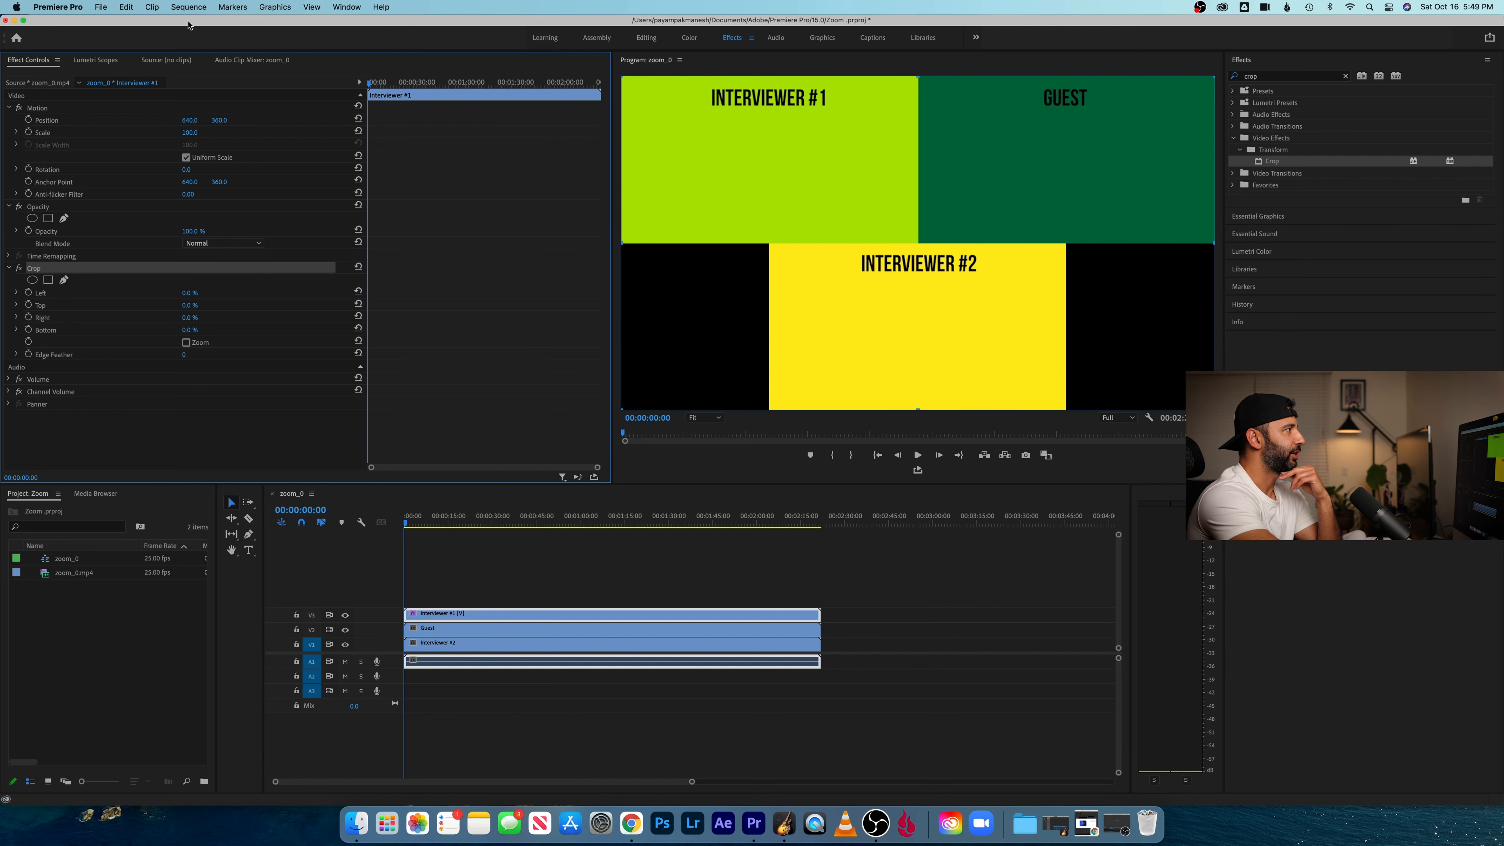
click(349, 7)
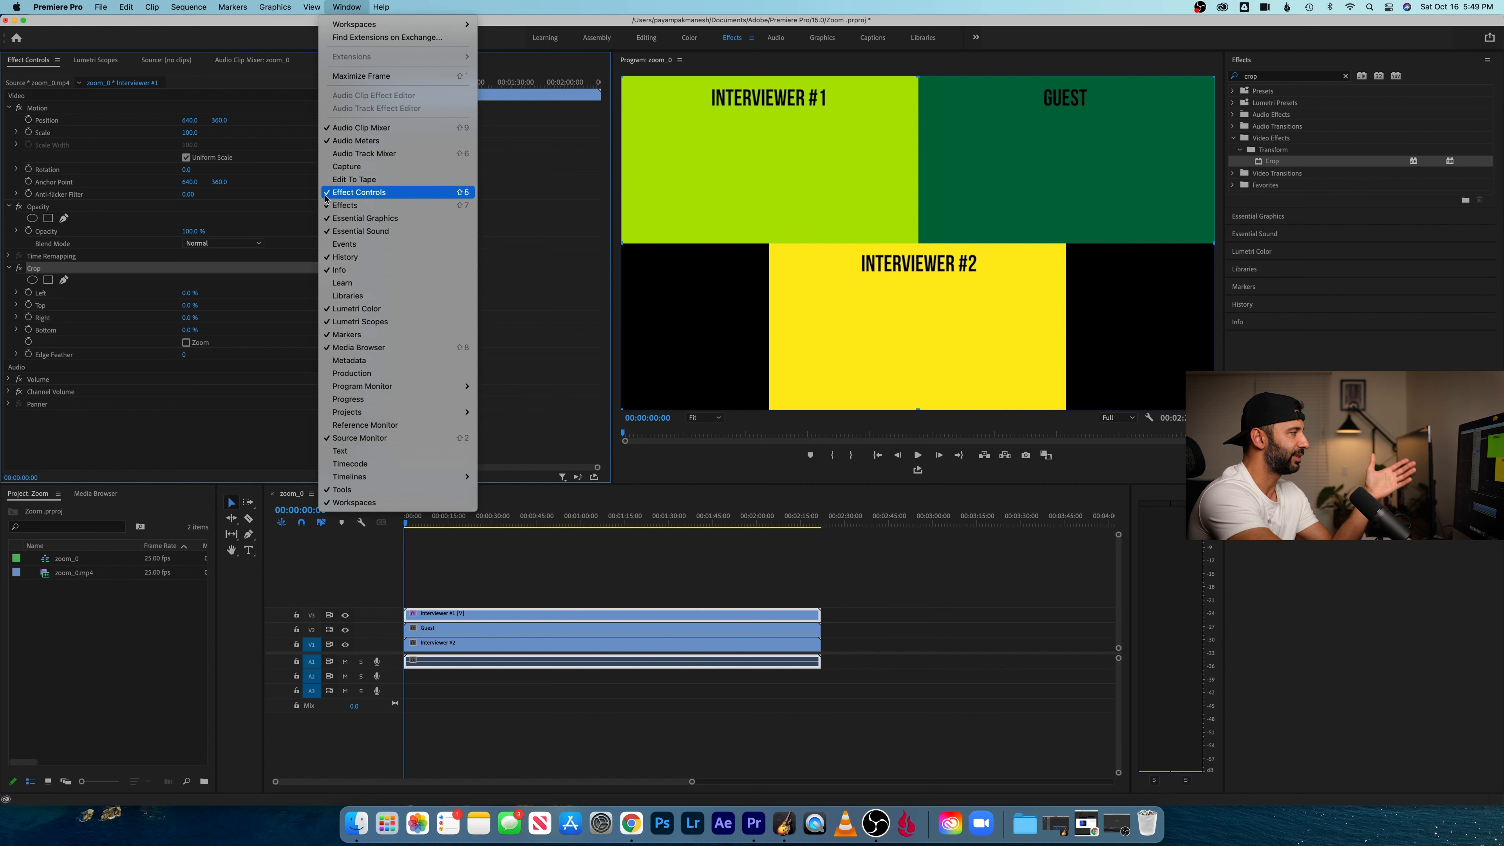
click(545, 290)
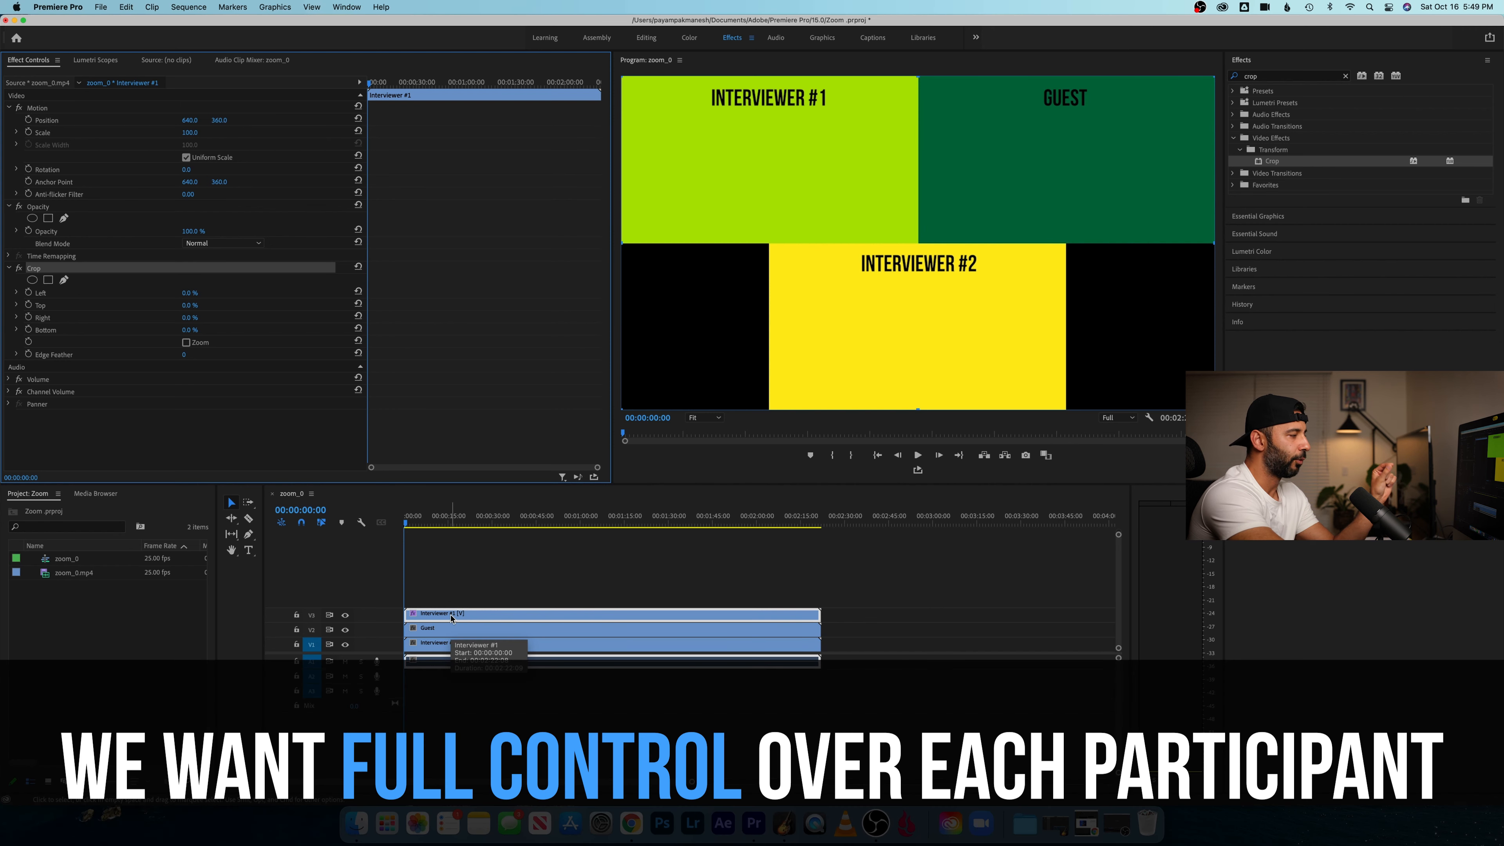
- Turn off the track output of V2 and V1, hiding the "Guest" and "Interviewer #2" clips
click(345, 630)
click(345, 645)
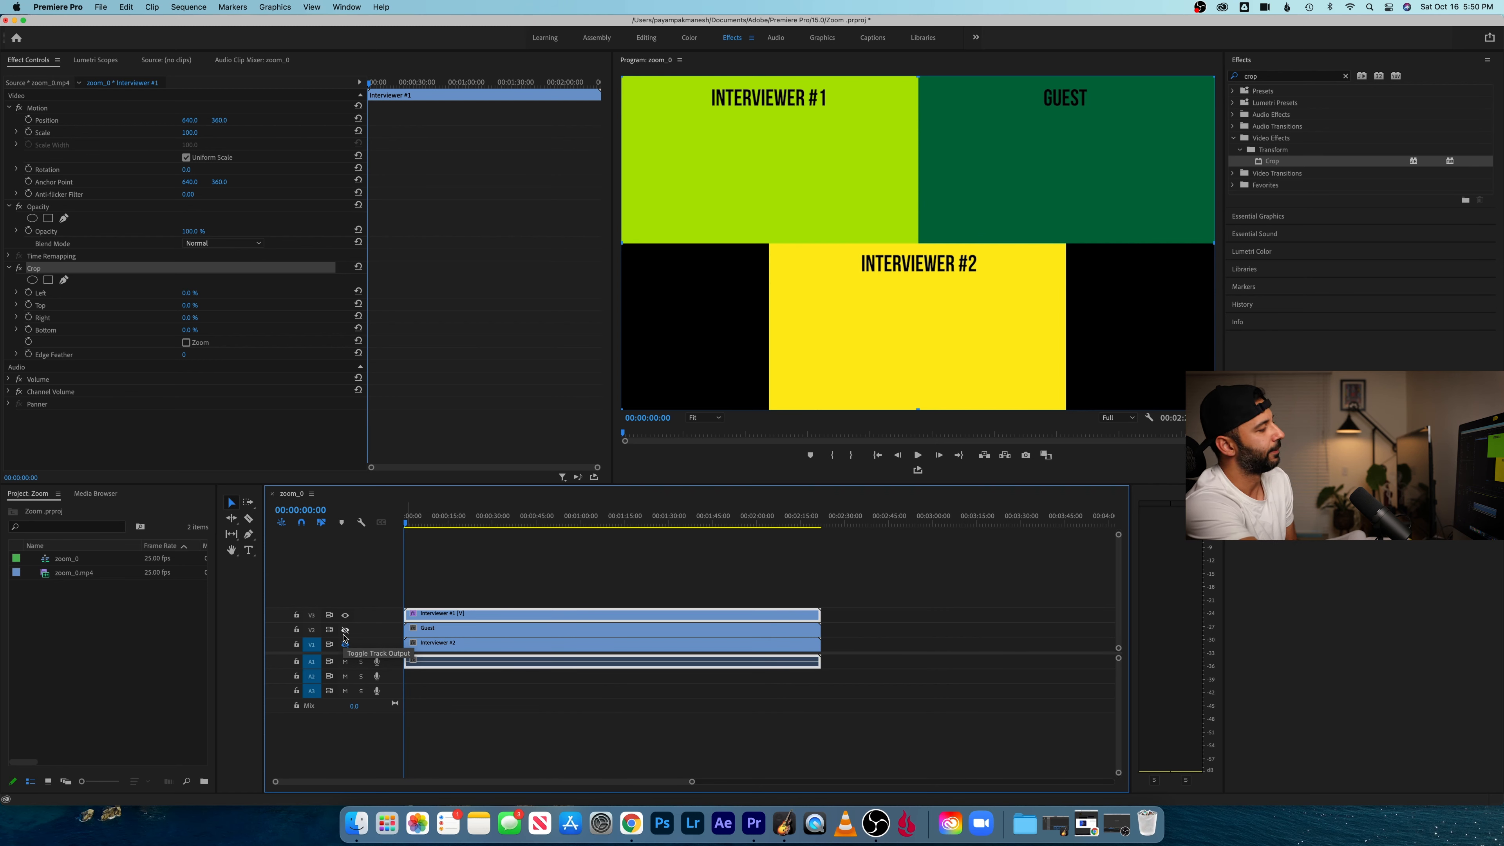
click(561, 571)
- Crop the "Interviewer #1" clip by 50% from the bottom and 50% from the right
click(474, 618)
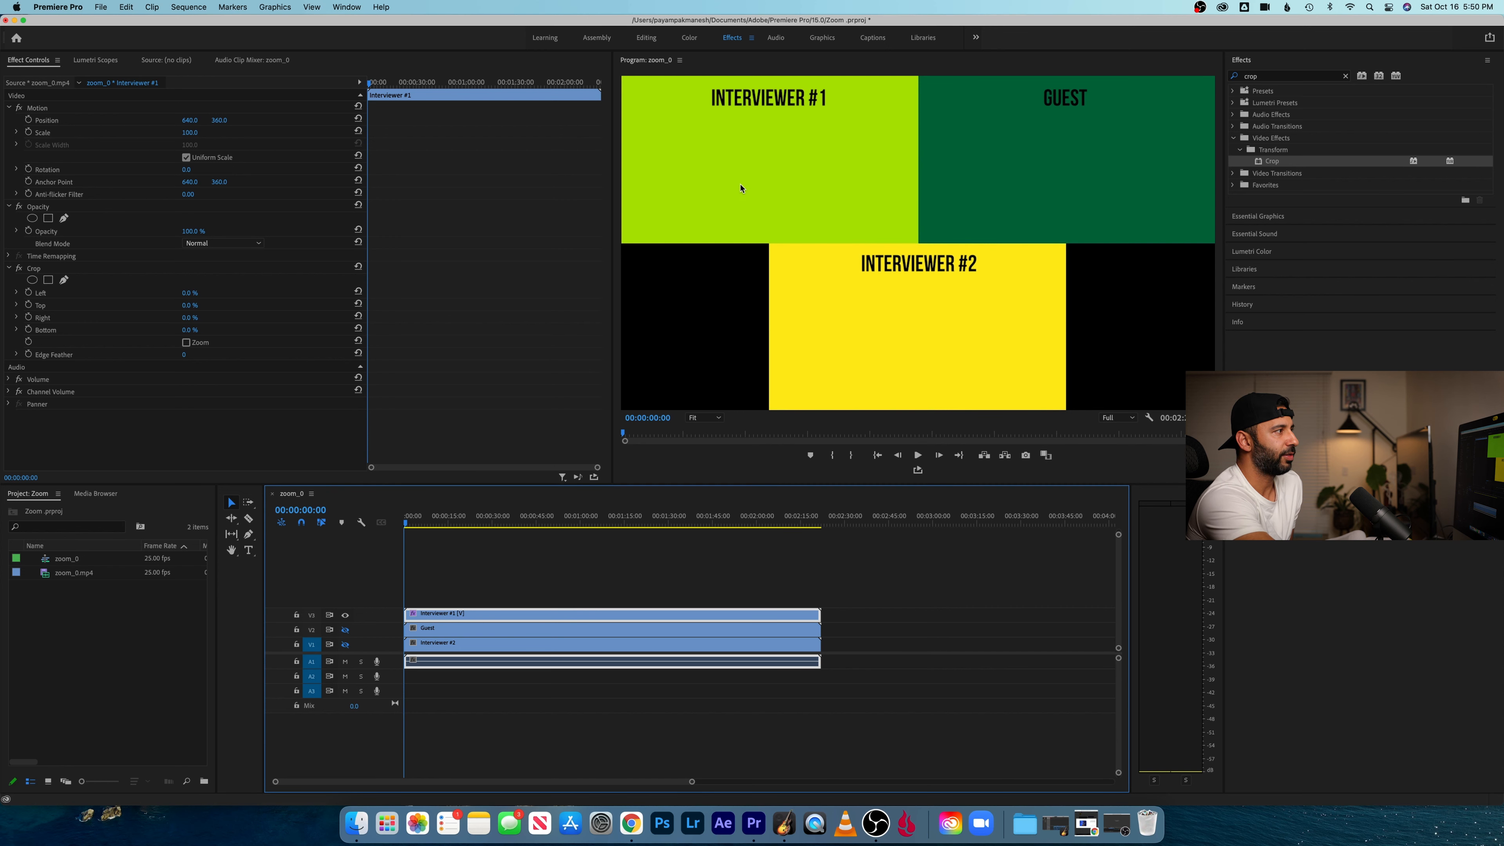
click(191, 330)
text(50)
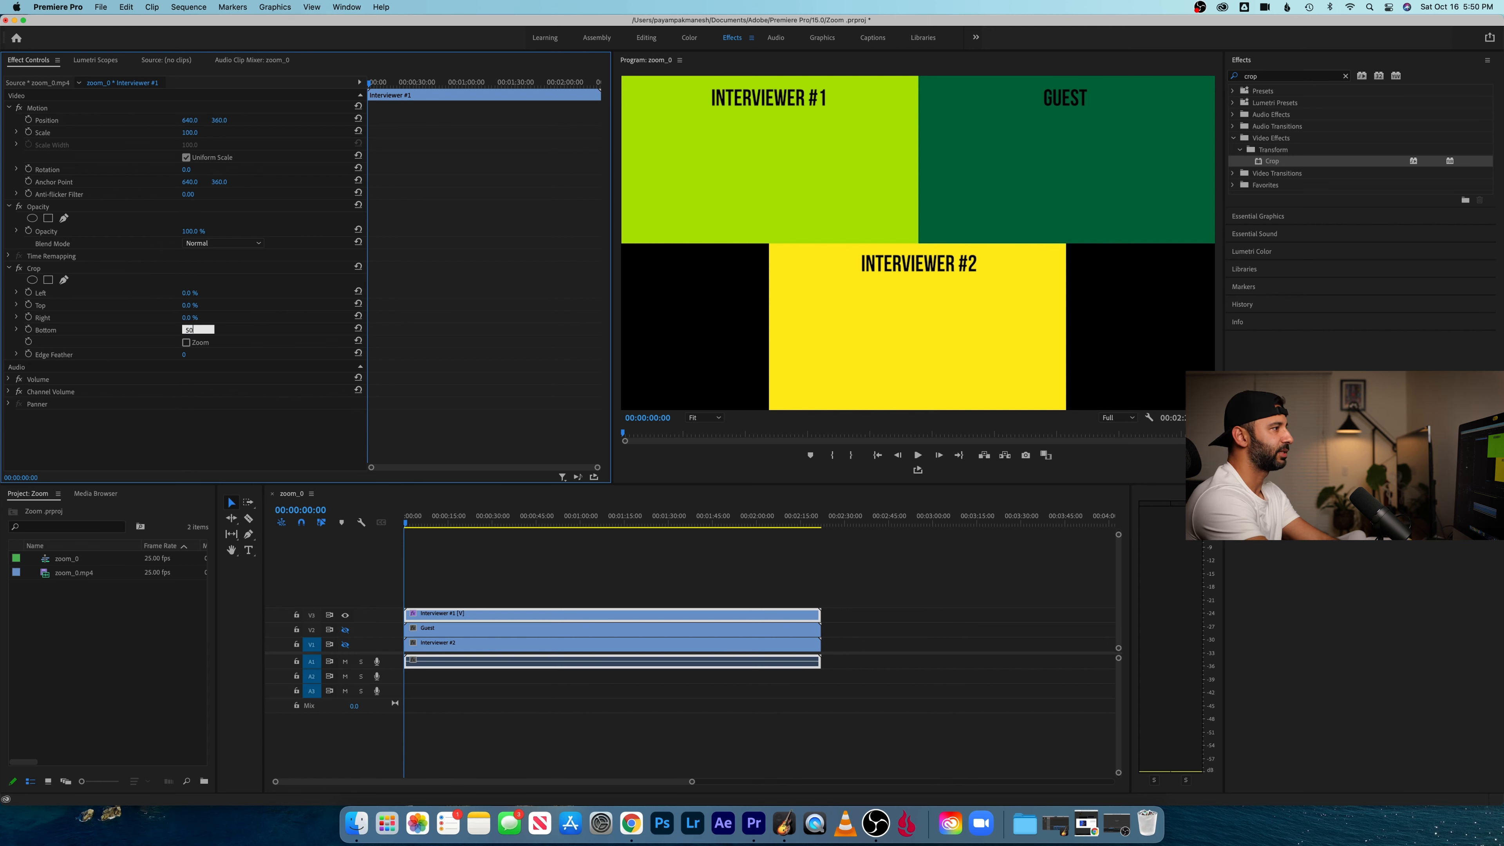
key(Return)
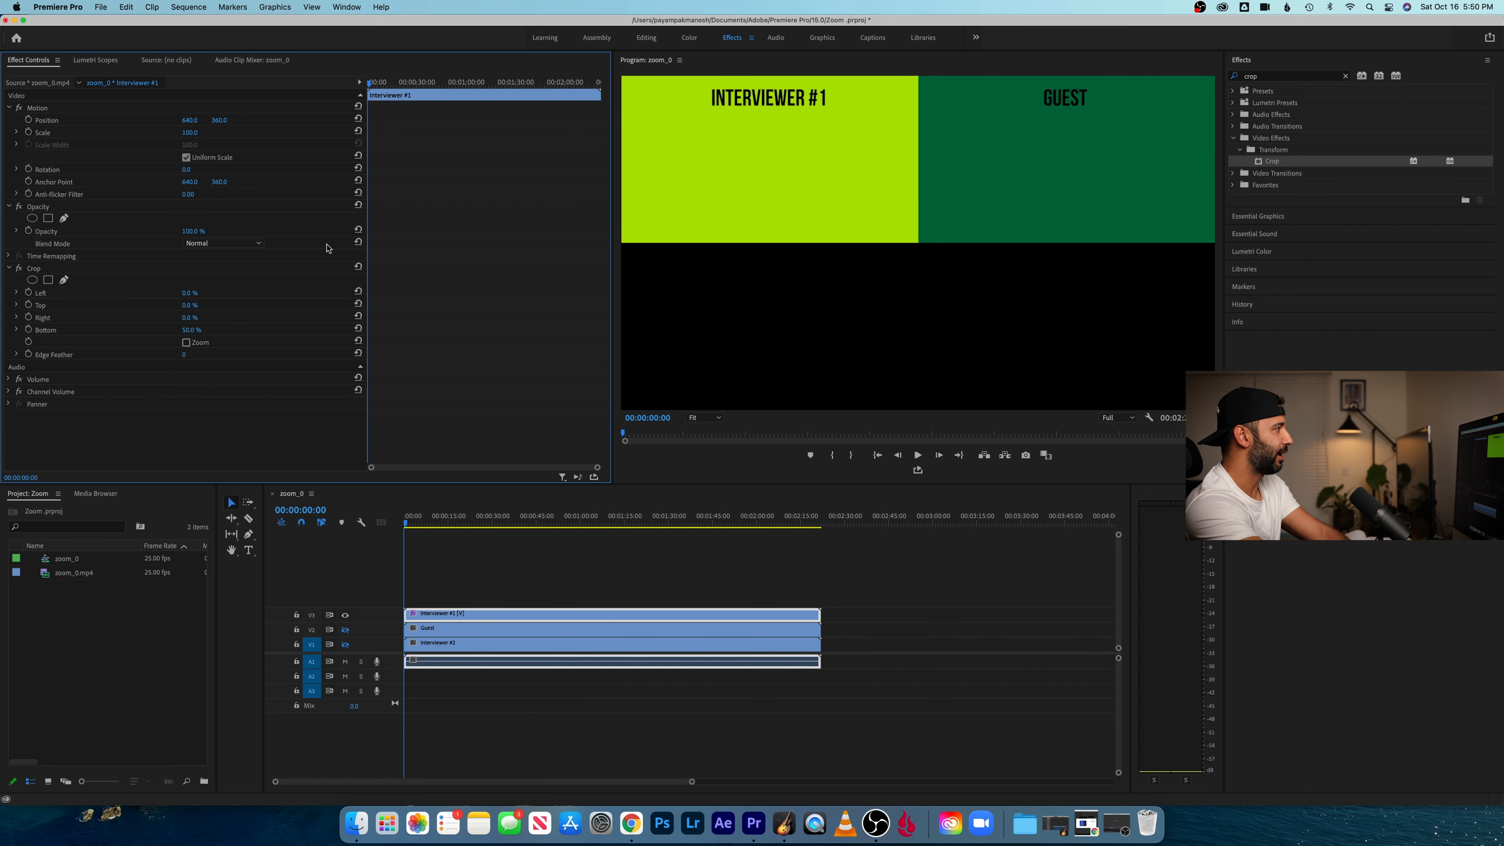
click(191, 317)
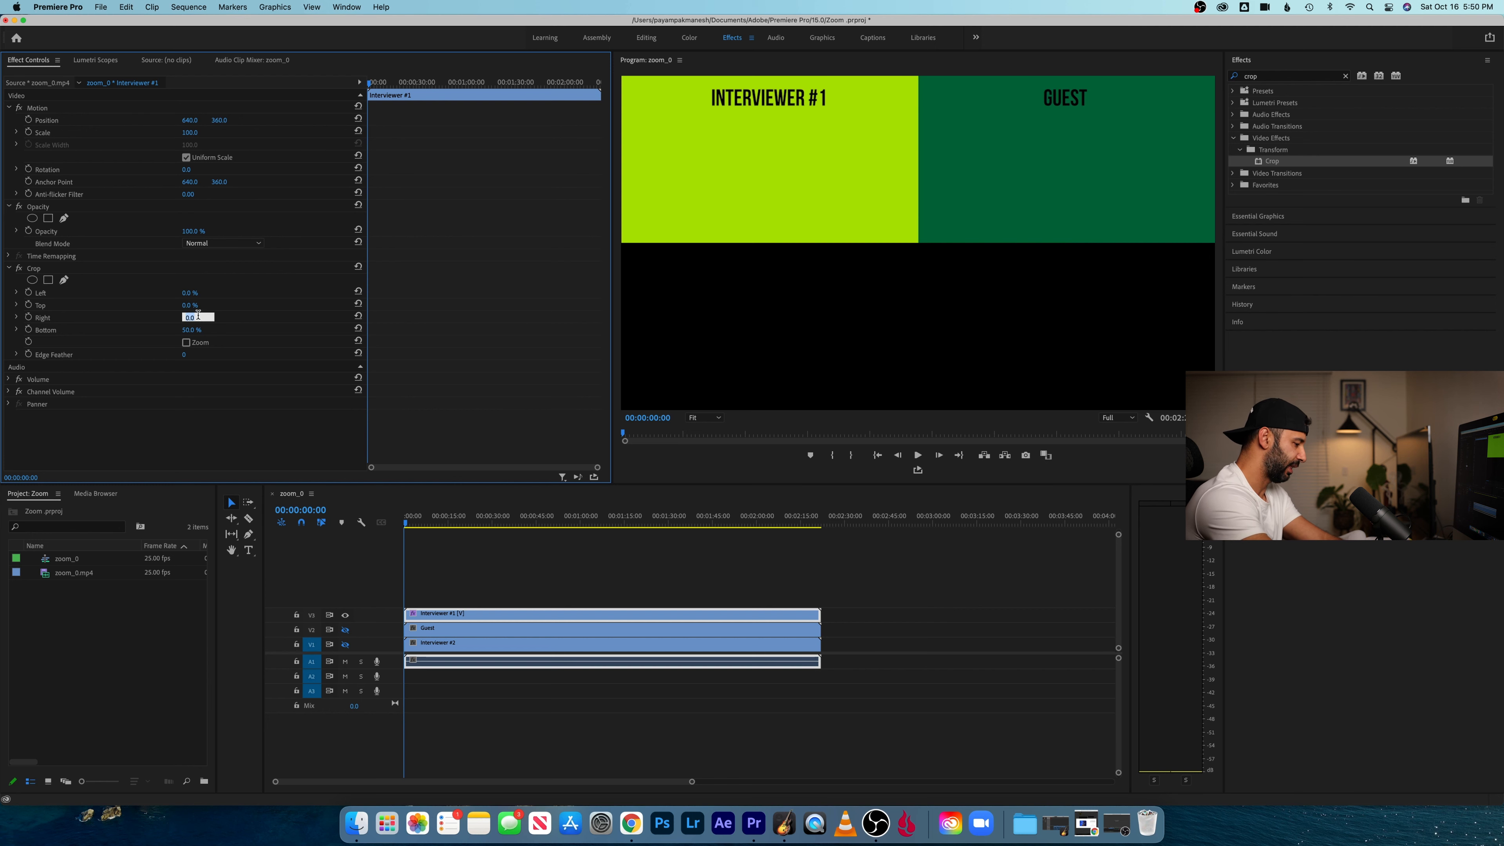
text(50)
key(Return)
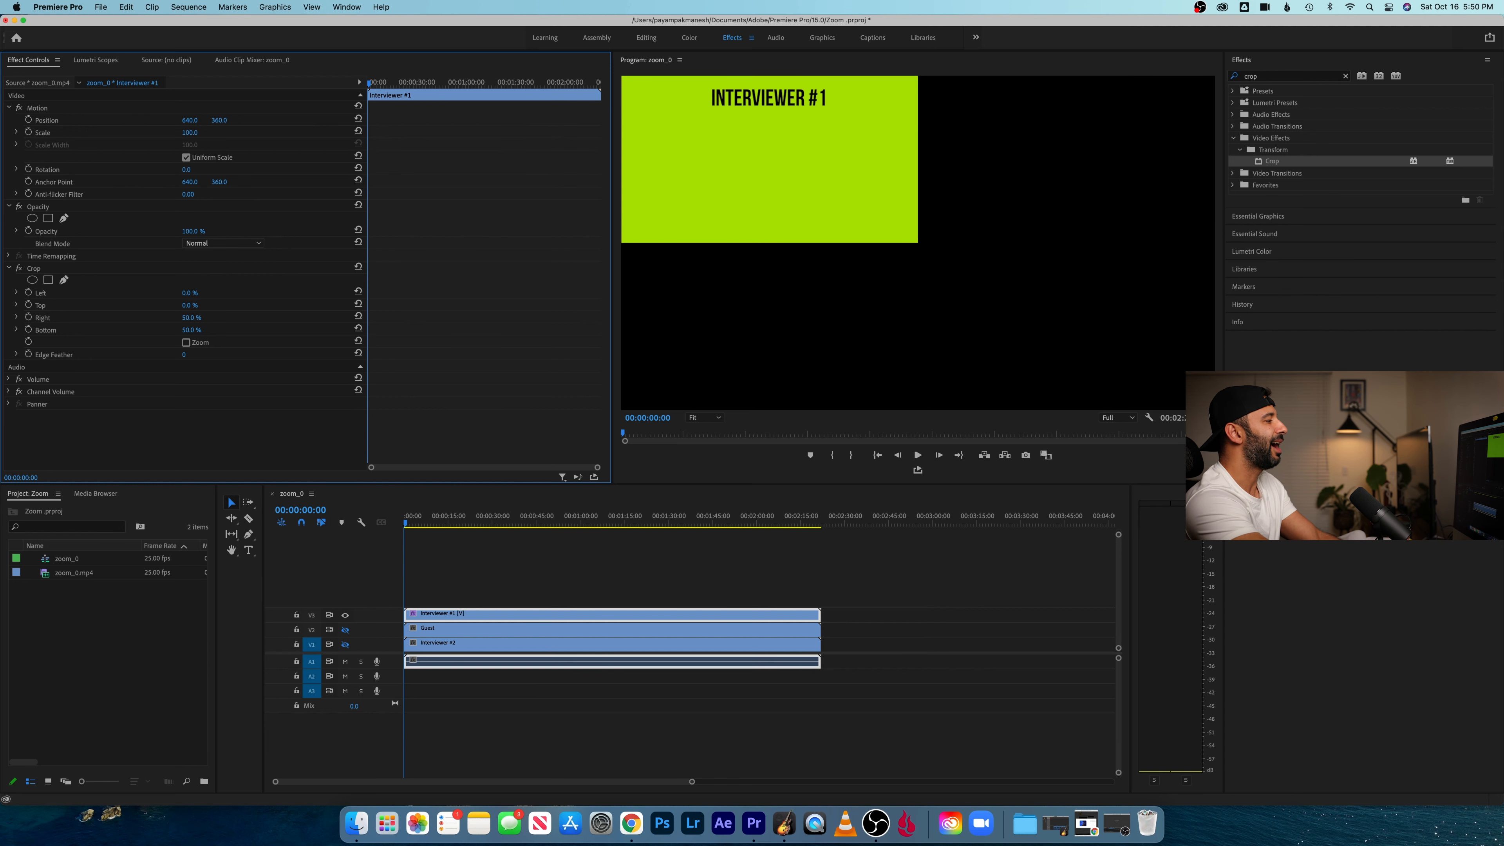
click(478, 533)
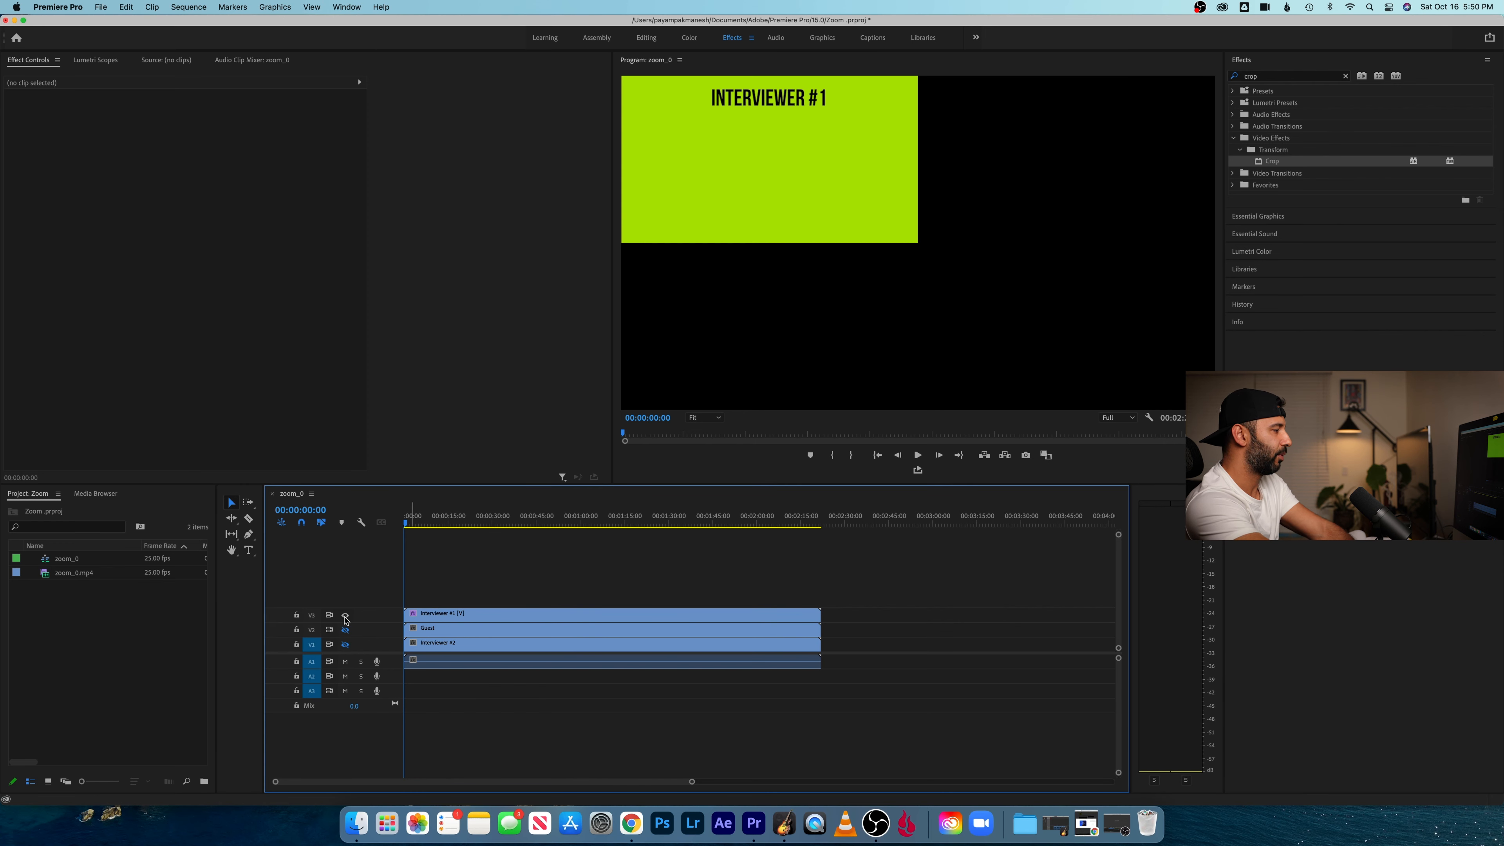
- Hide track V3, show track V2, and apply the Crop effect to the "Guest" clip
click(346, 616)
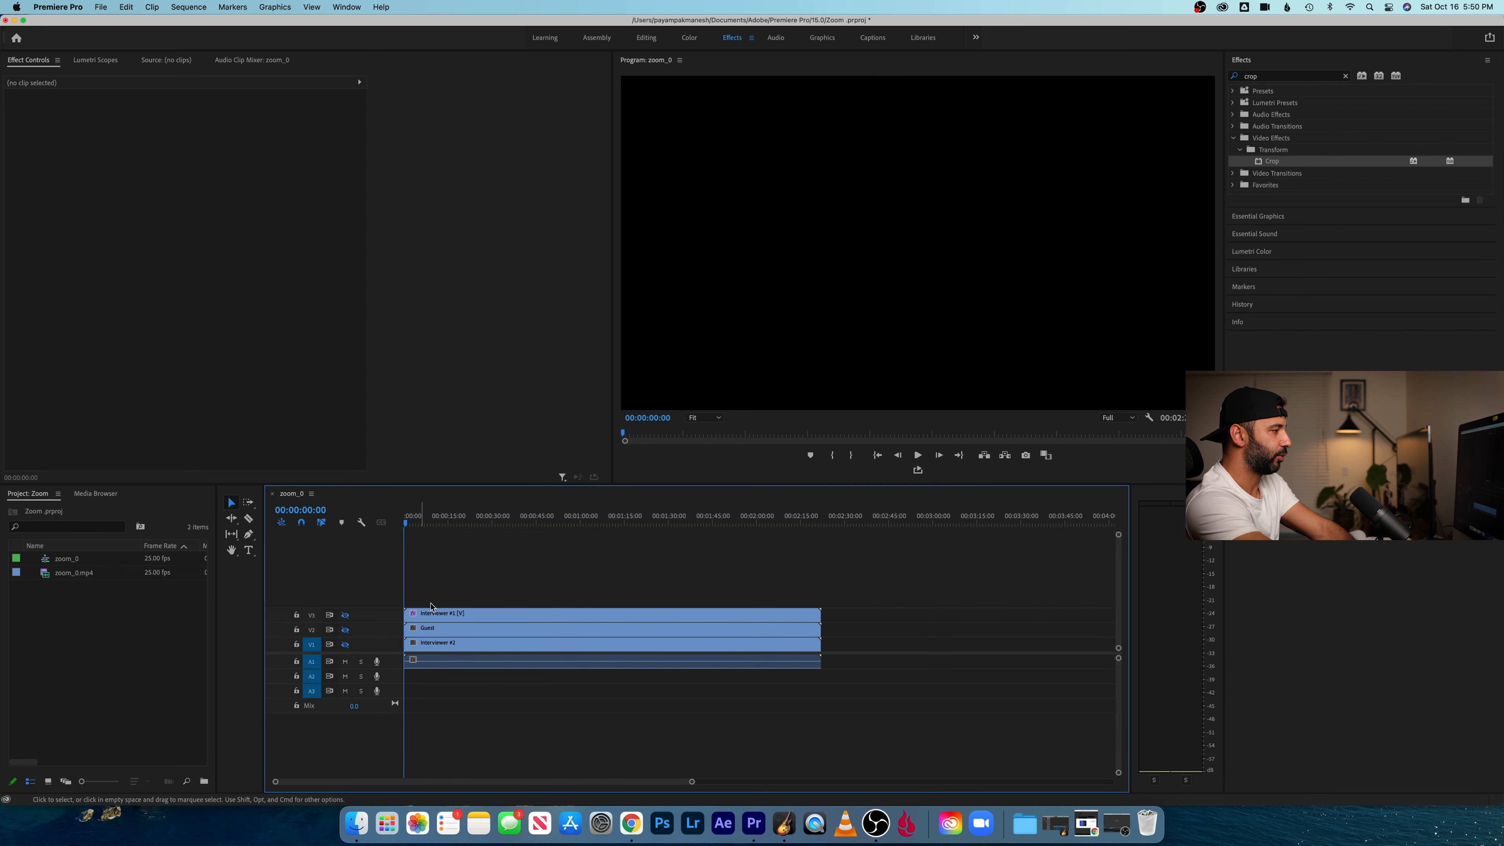
click(346, 630)
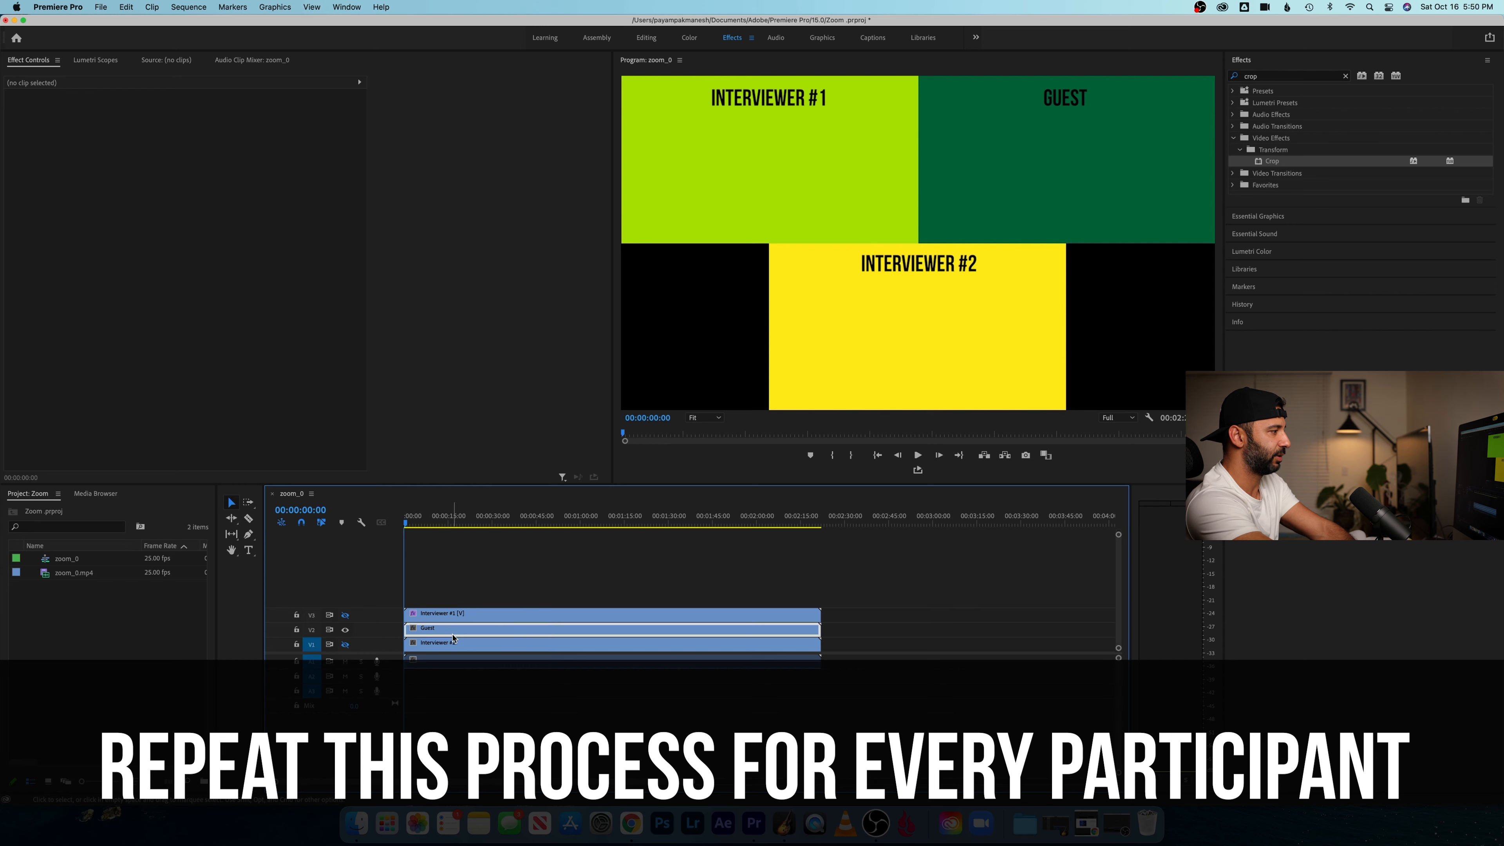
click(453, 634)
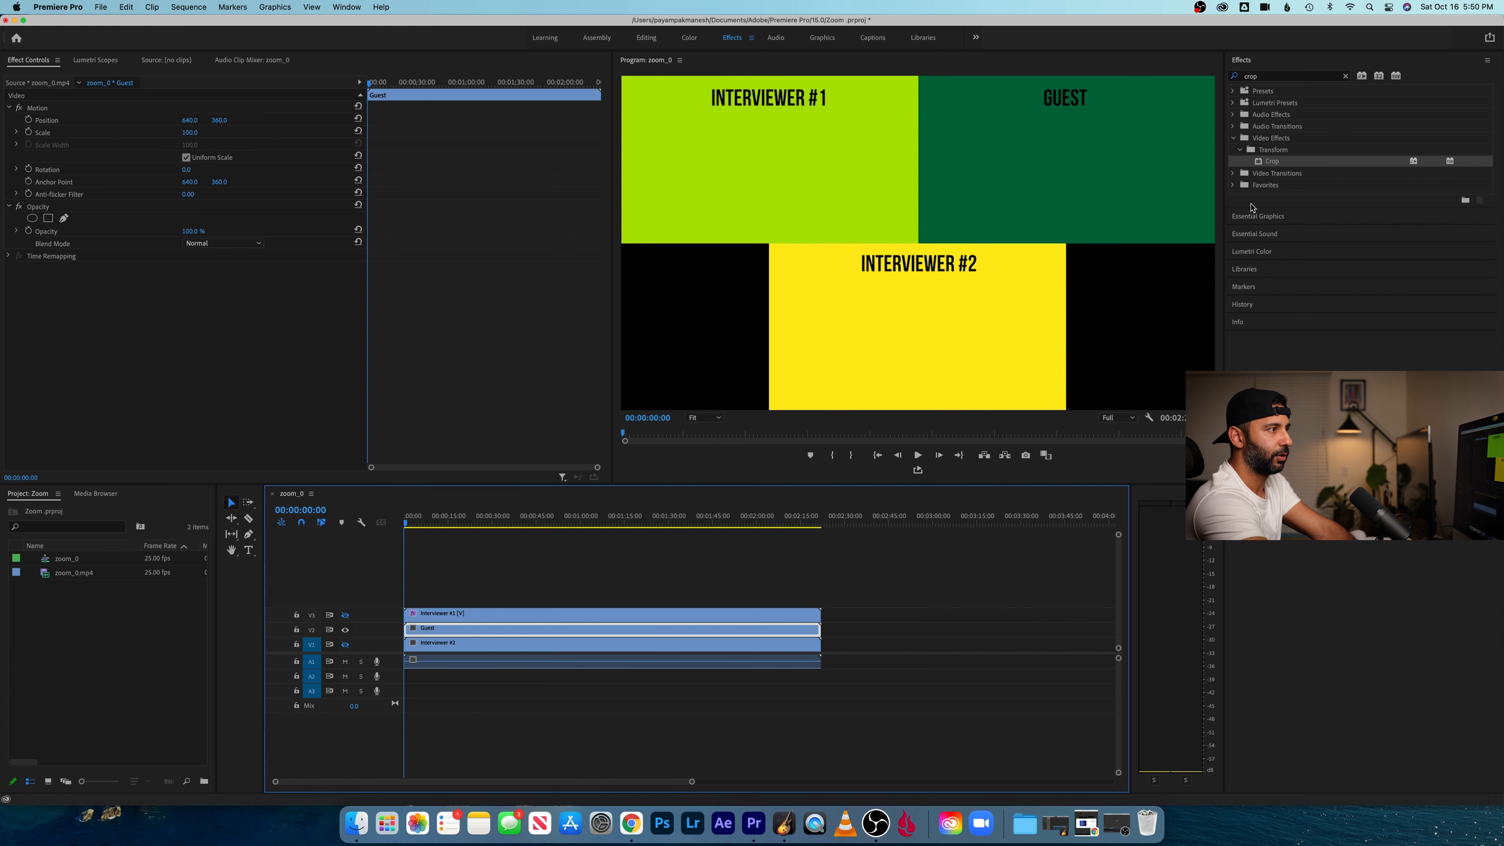
drag(1272, 161, 544, 632)
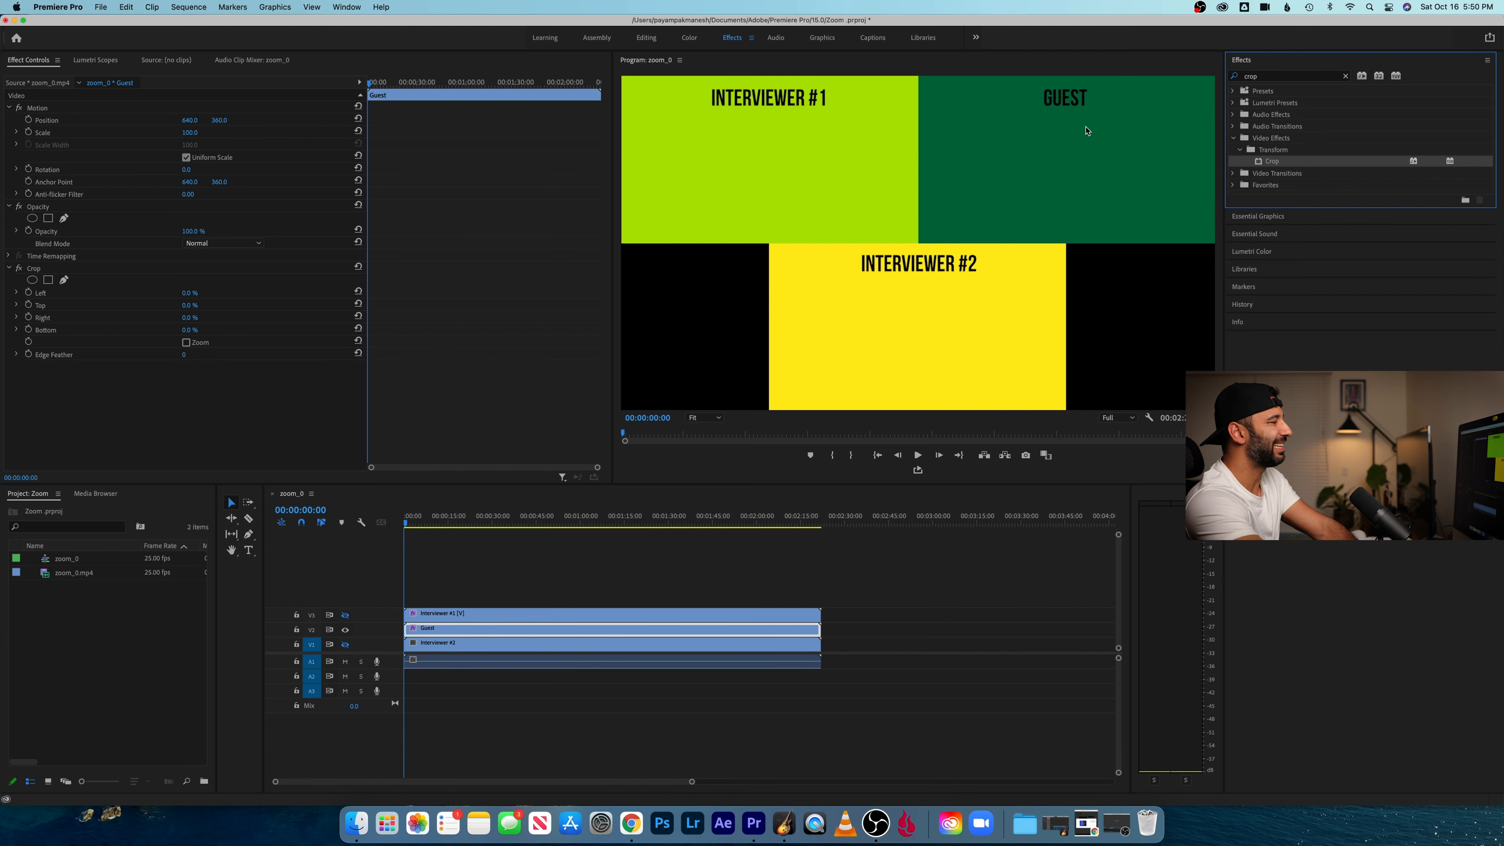
- Crop the "Guest" clip by 50% from the bottom and 50% from the left
click(197, 330)
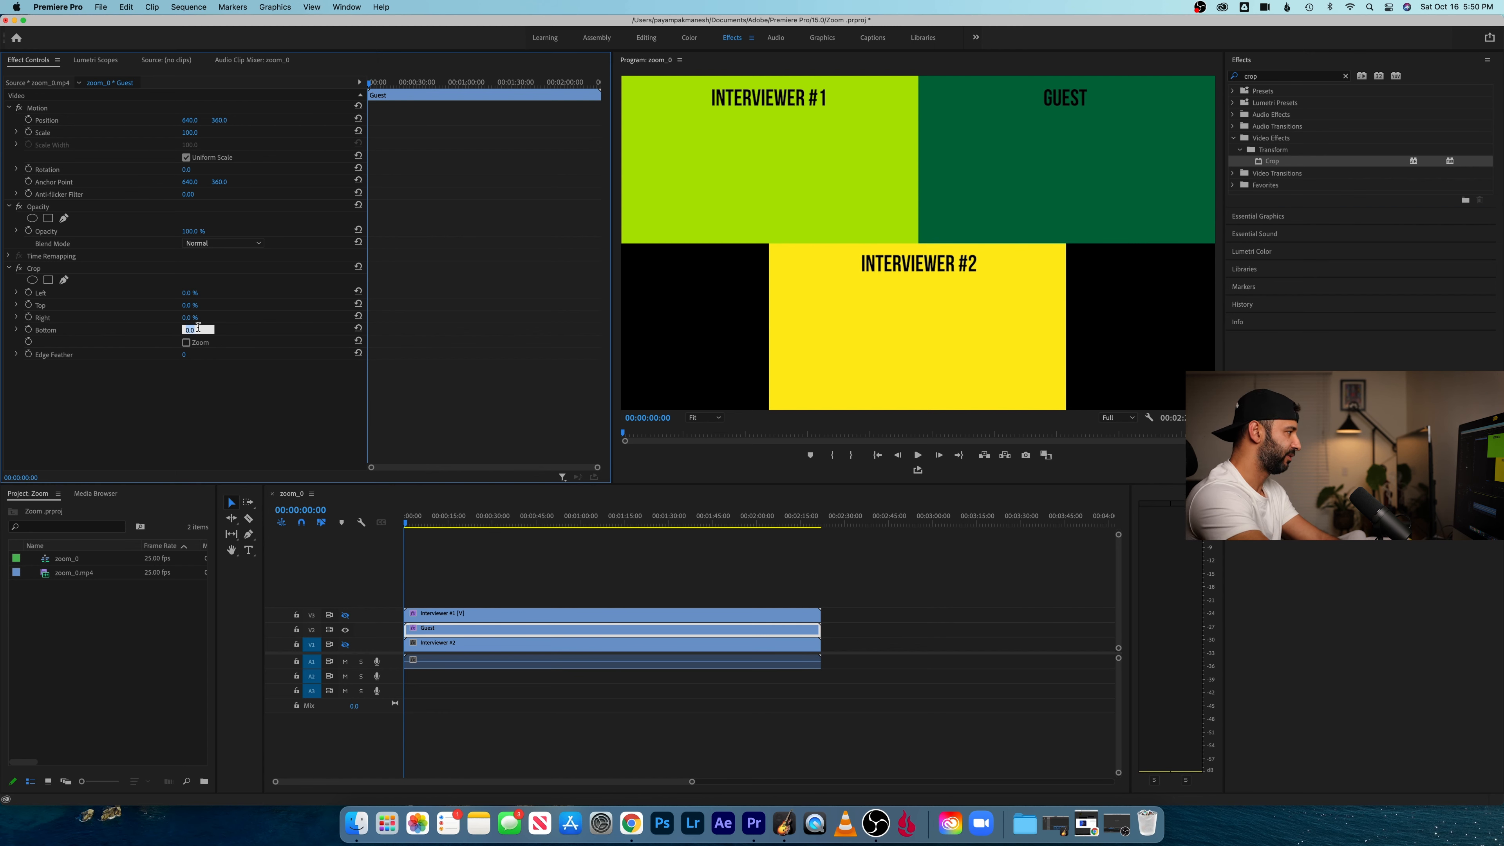
text(50)
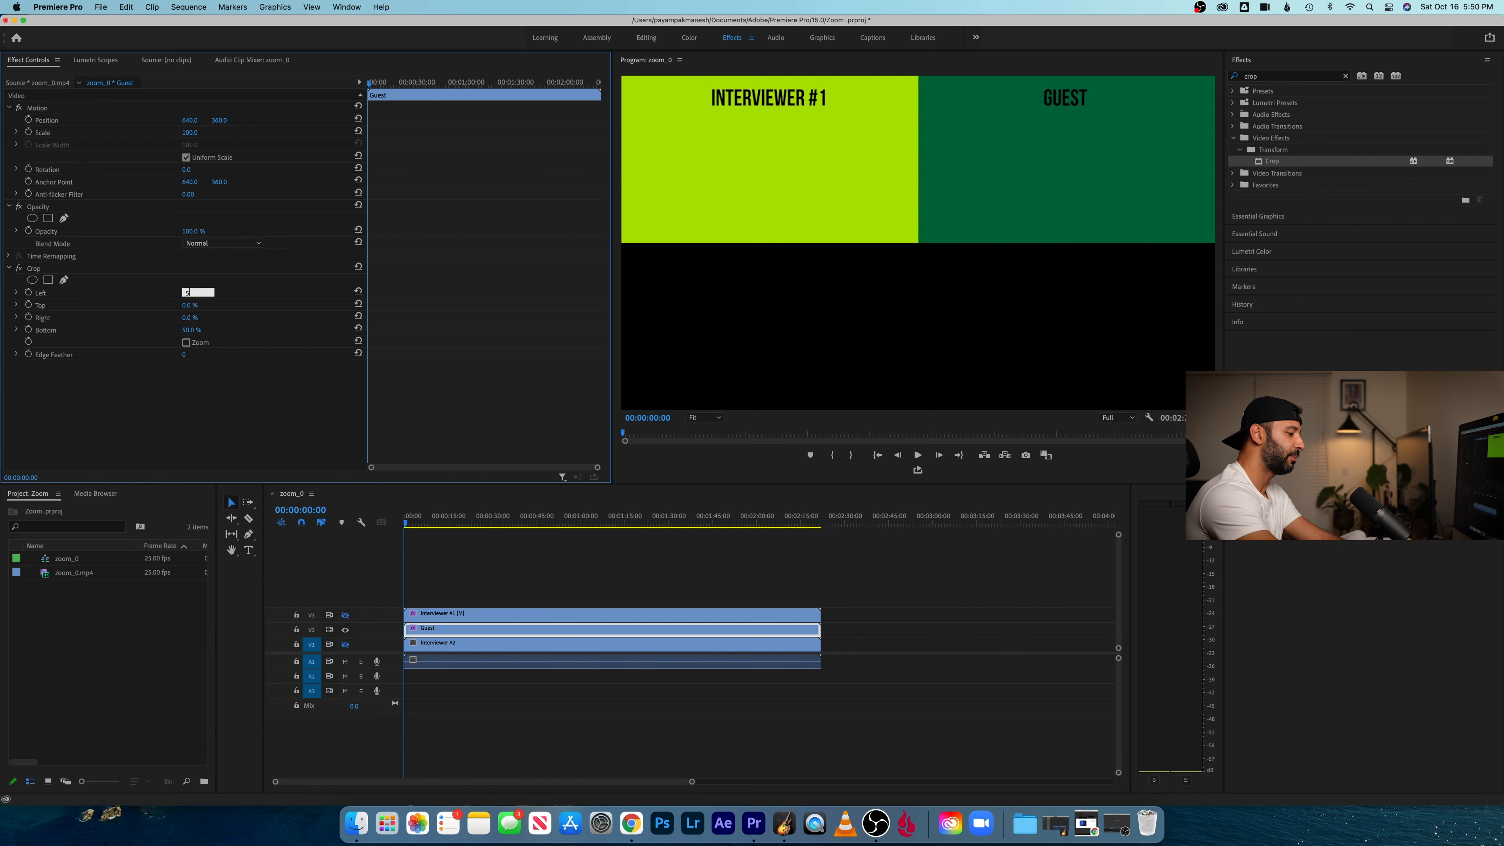
text(0)
key(Return)
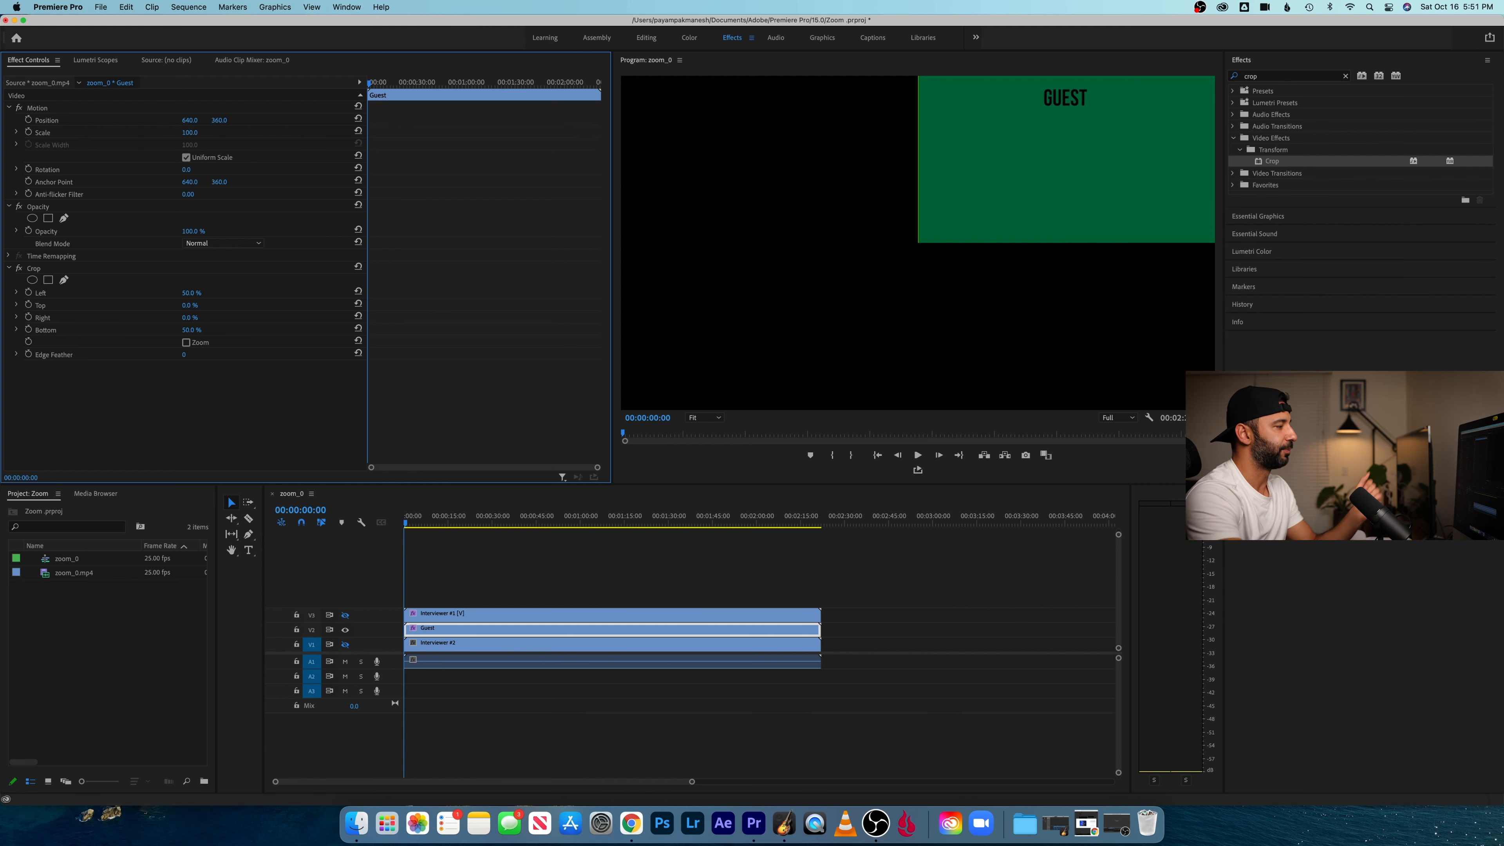
- Hide track V2, show track V1, and apply the Crop effect to the "Interviewer #2" clip
click(345, 630)
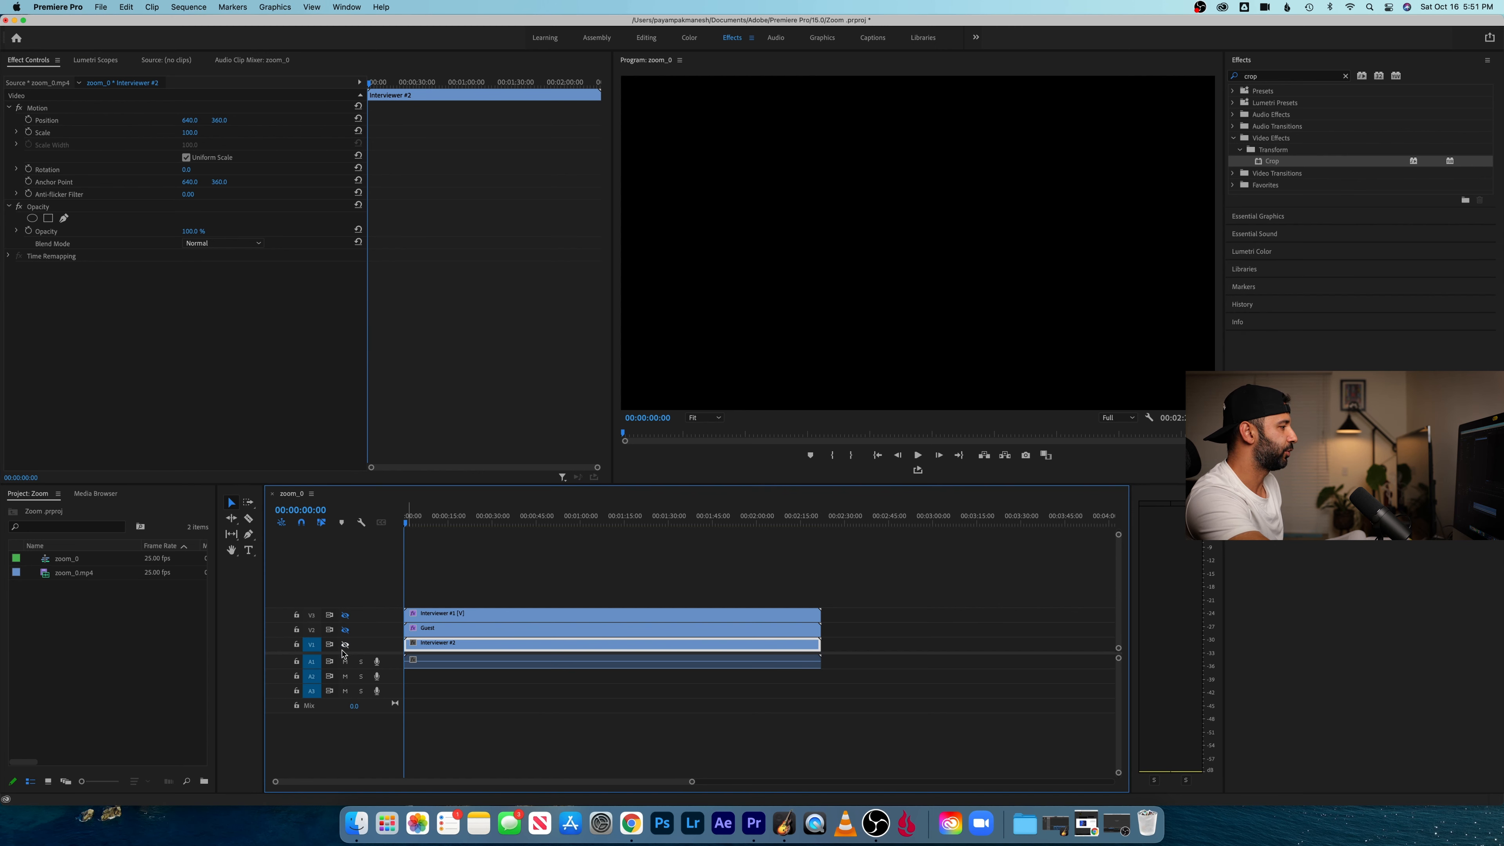
click(346, 646)
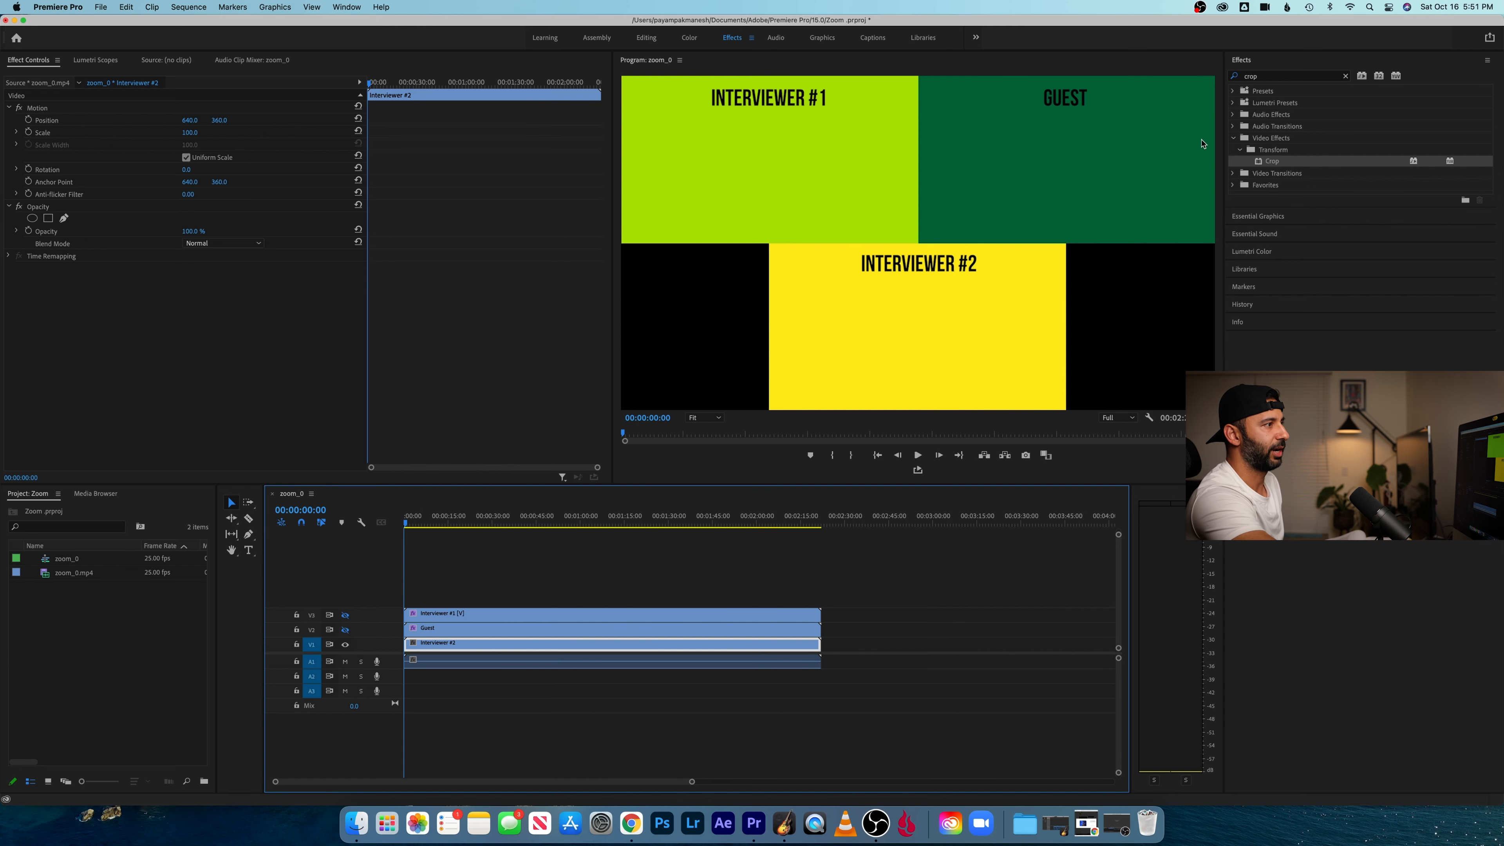
drag(1270, 157, 740, 647)
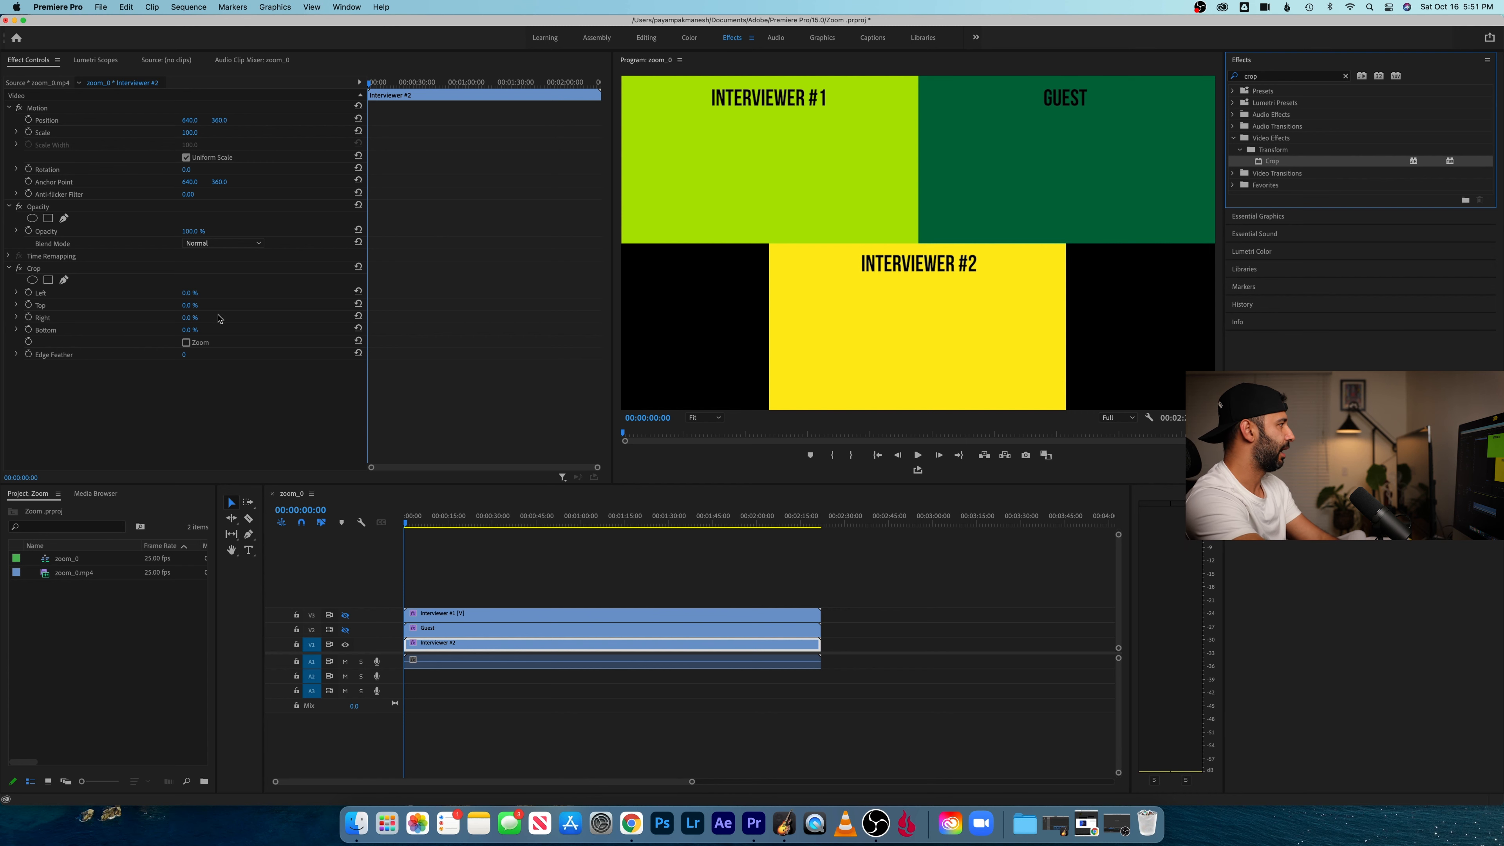
- Crop the "Interviewer #2" clip by 51% from the top and 25% from both the left and right
click(189, 306)
text(5)
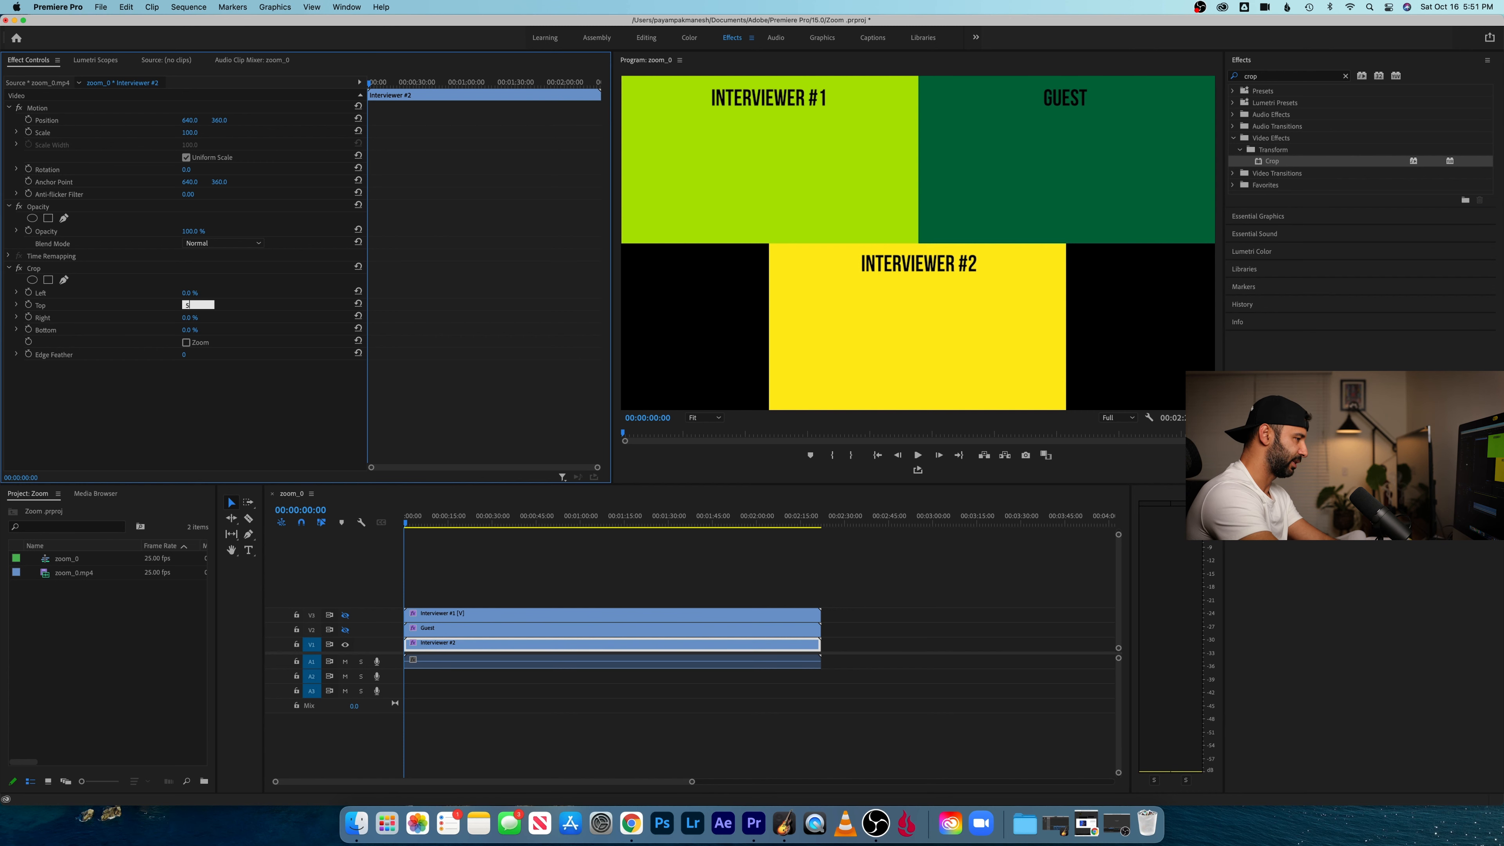
text(0)
key(Return)
click(199, 308)
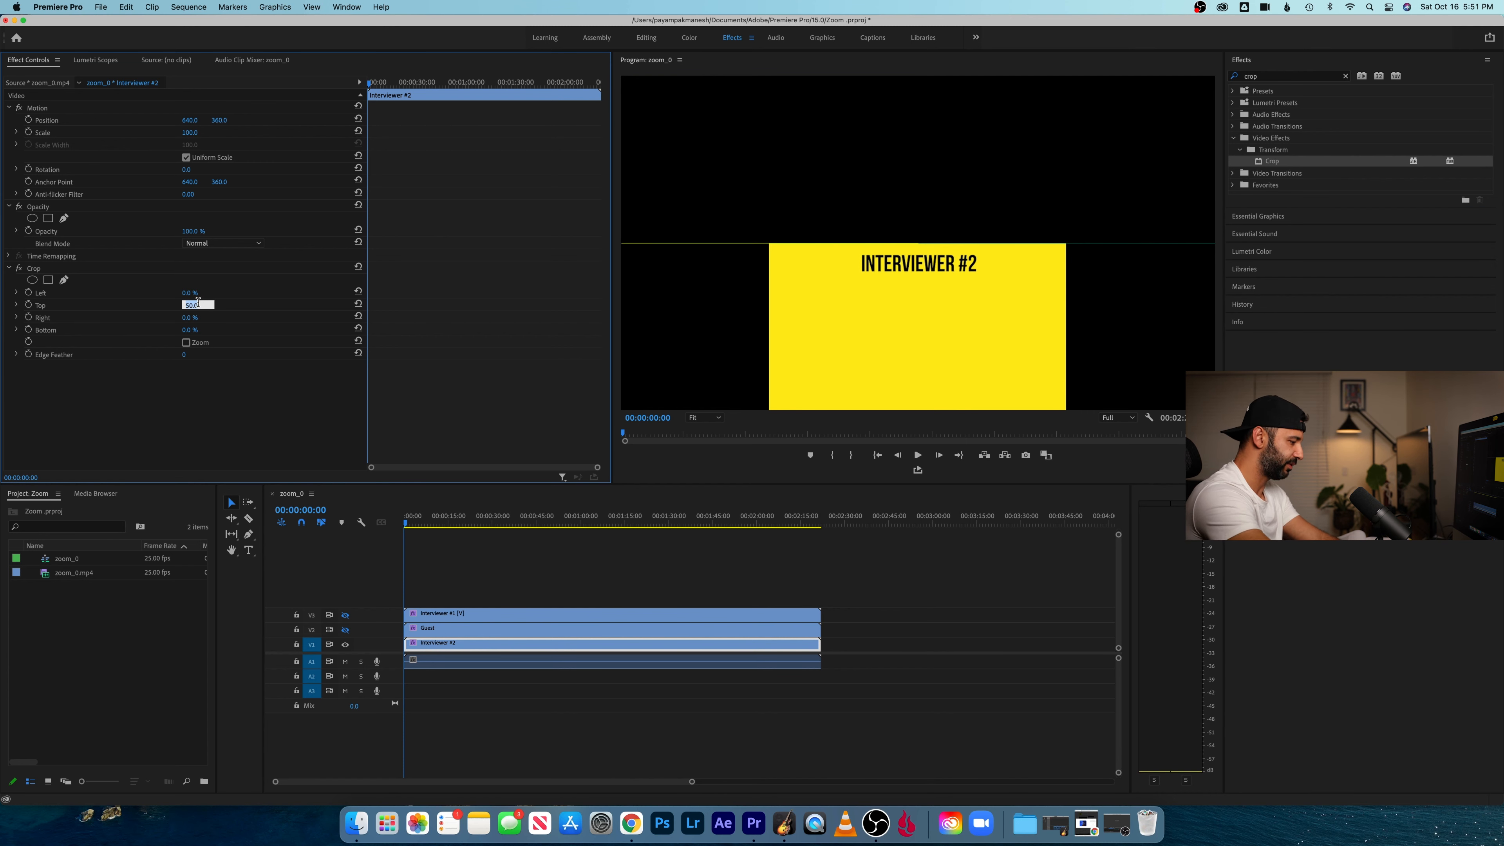
key(Up)
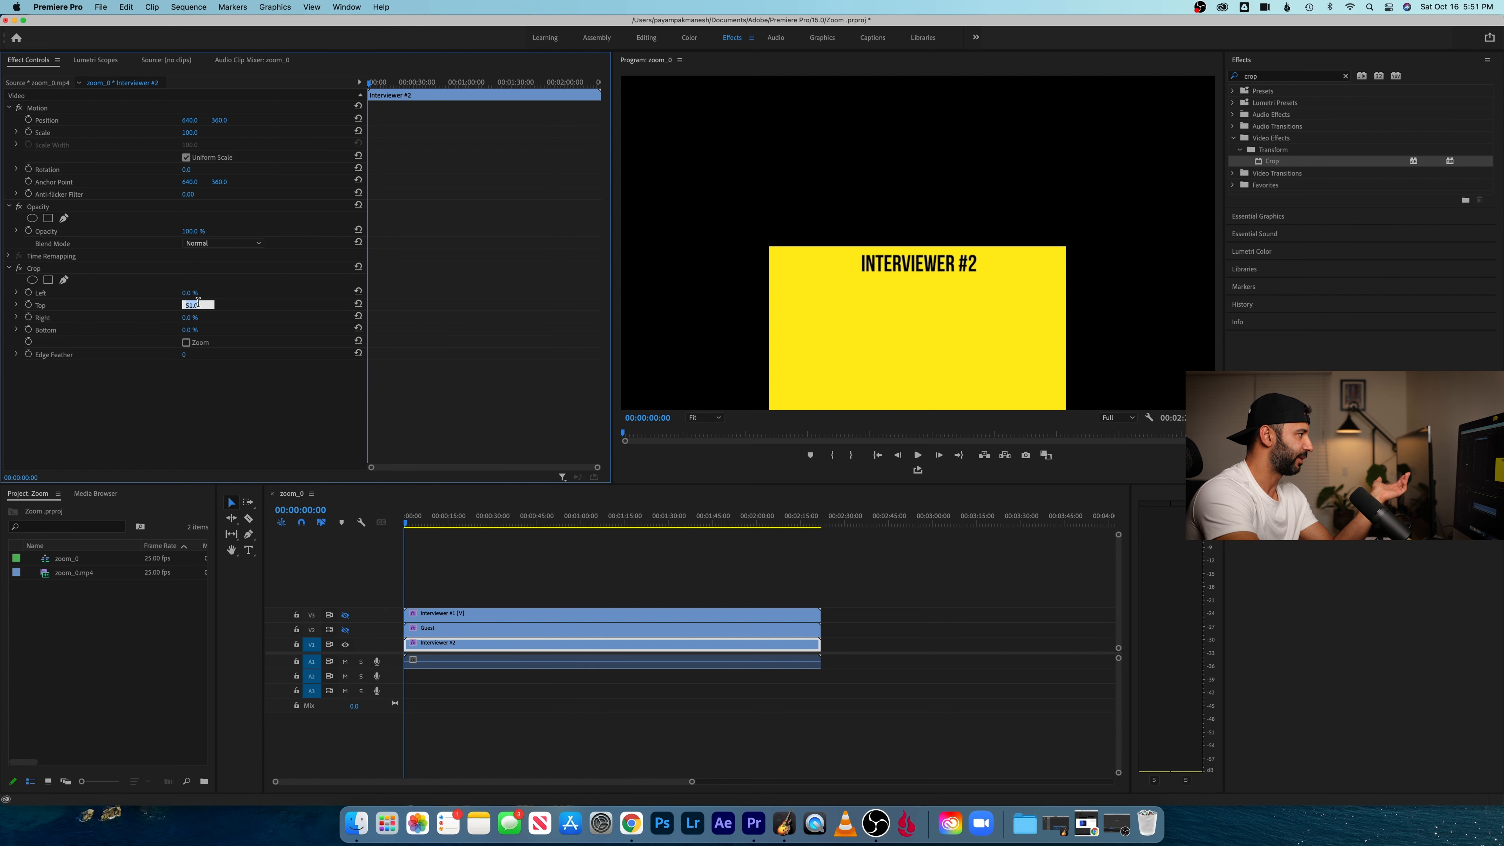
key(Return)
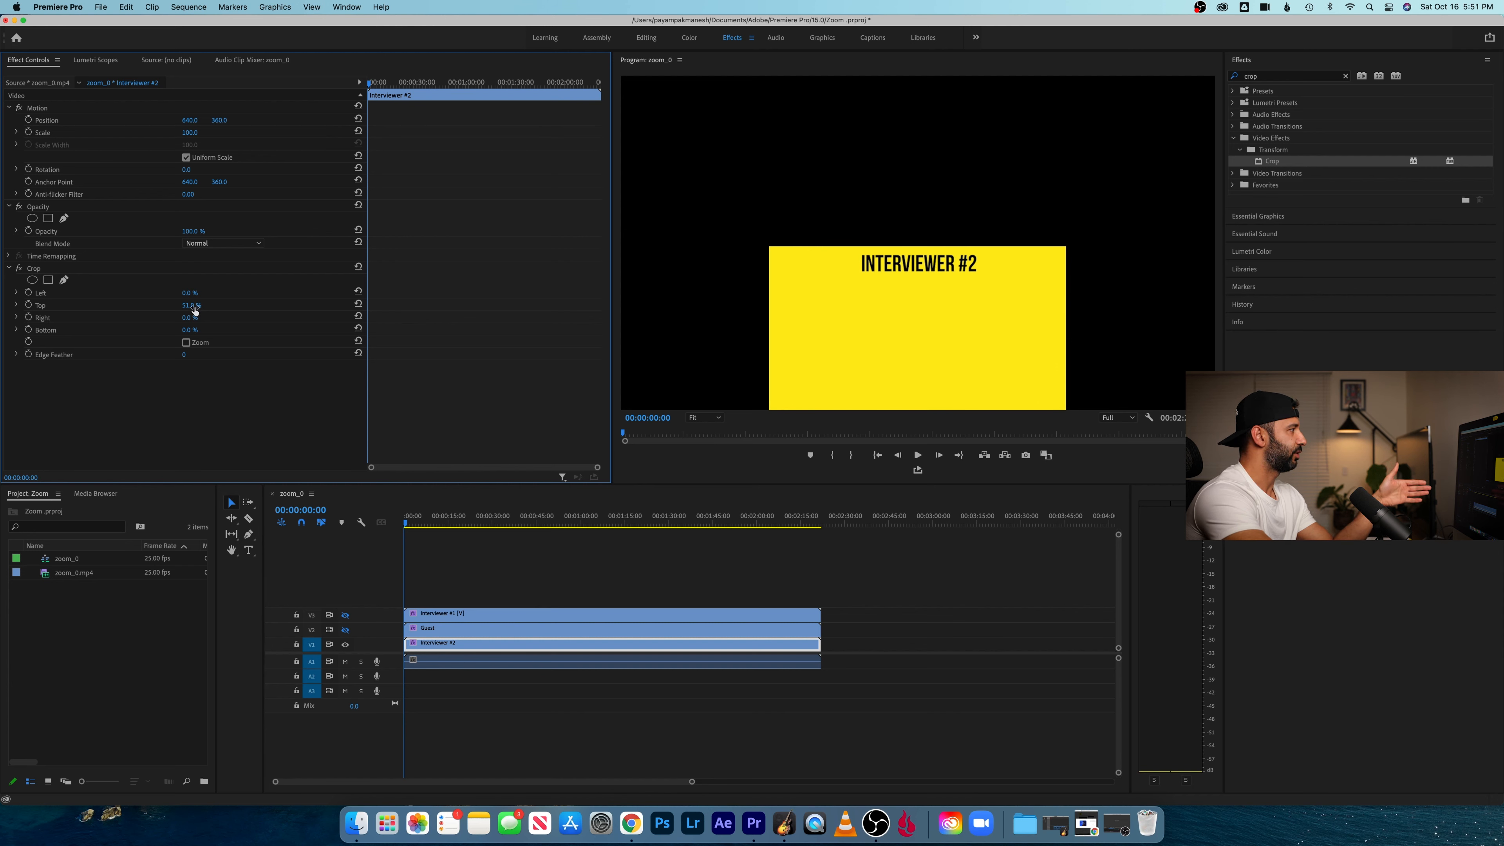
key(Return)
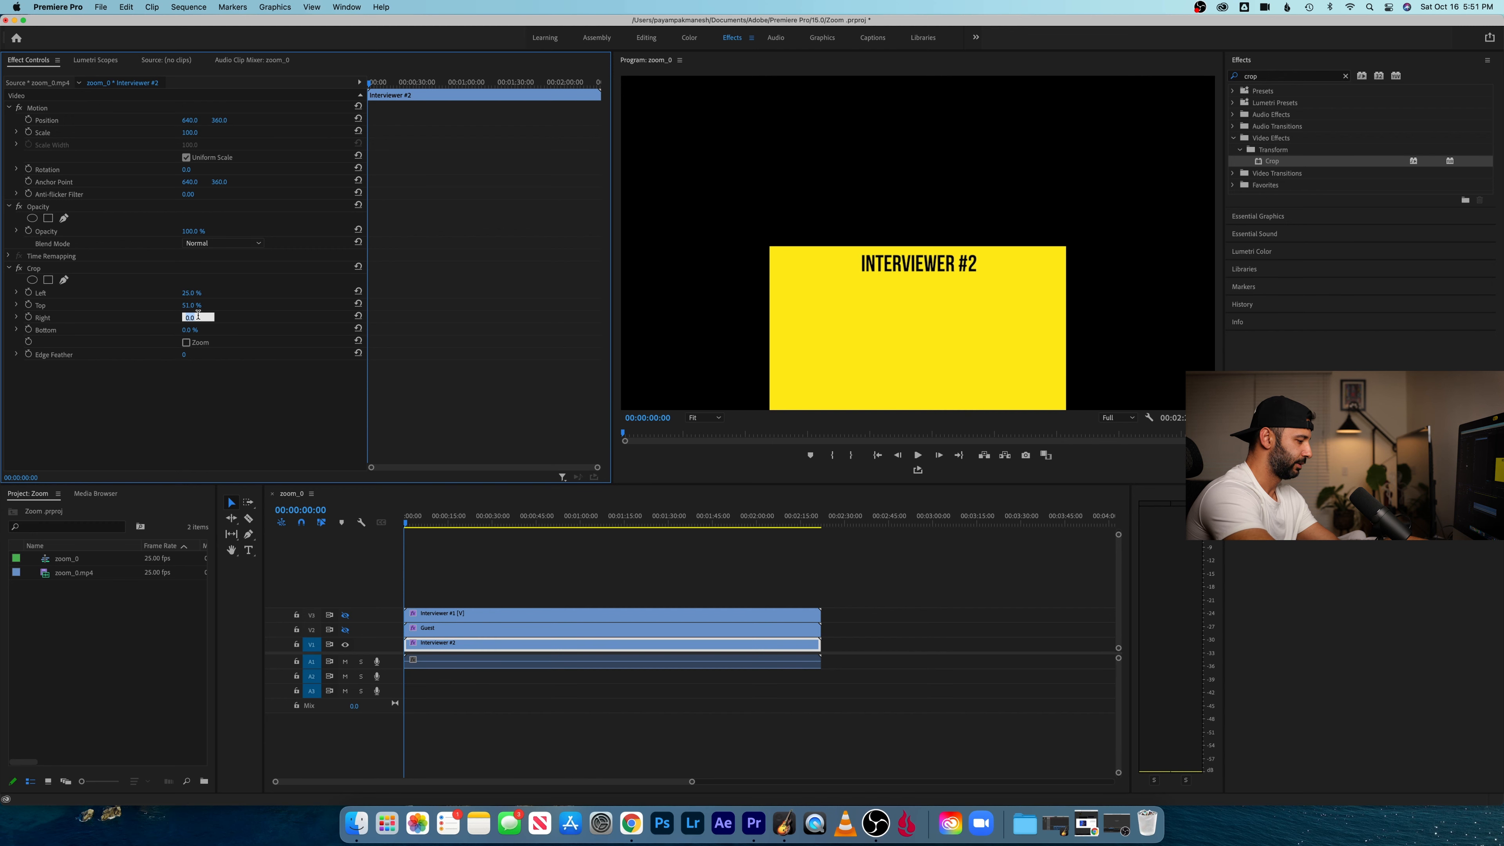
key(Return)
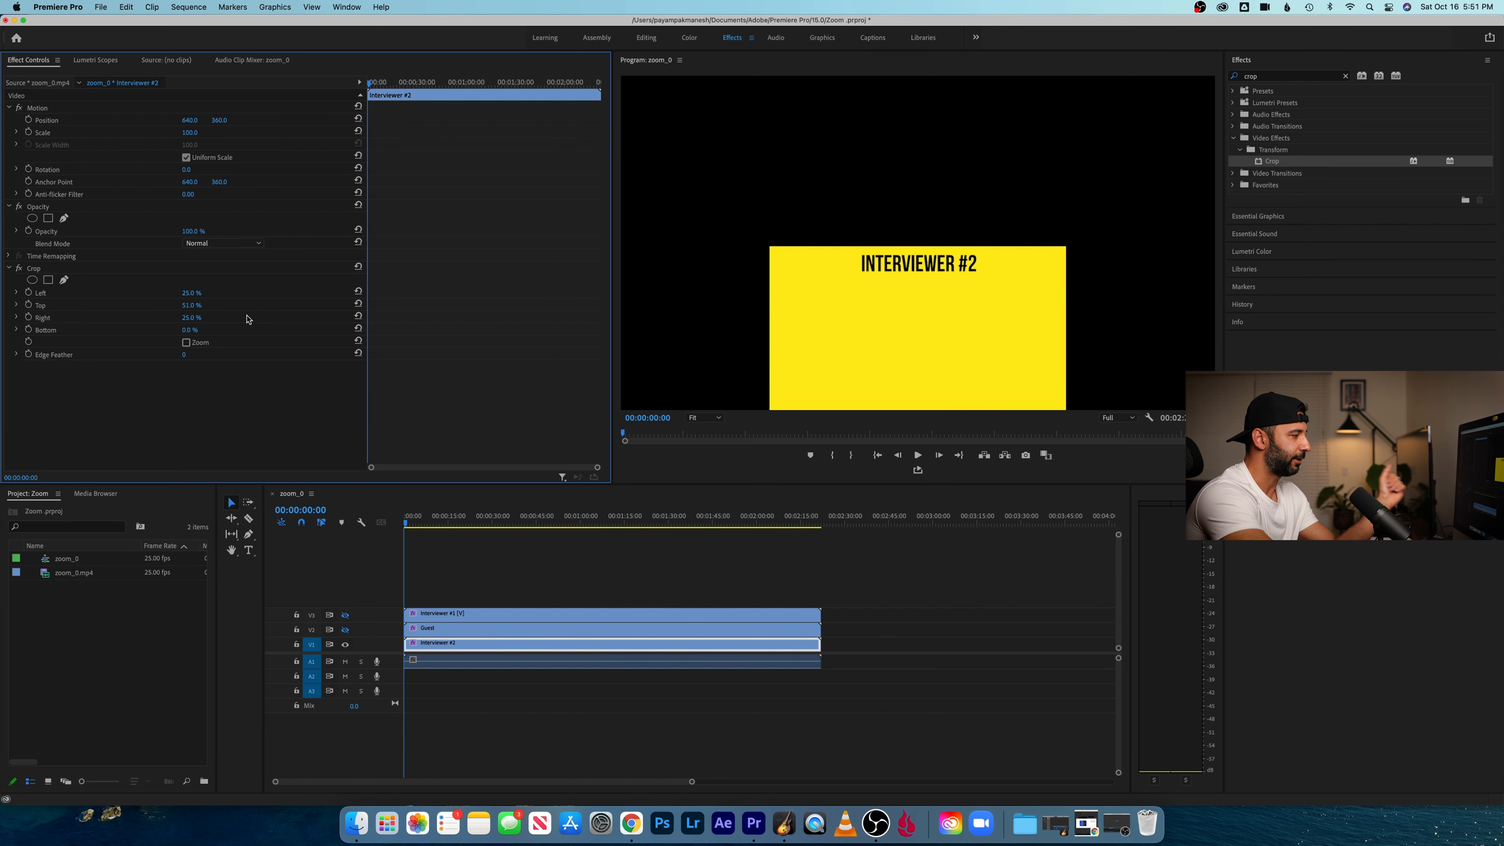
- Turn the track output of V2 and V3 back on so all three cropped clips show together
click(346, 630)
click(346, 616)
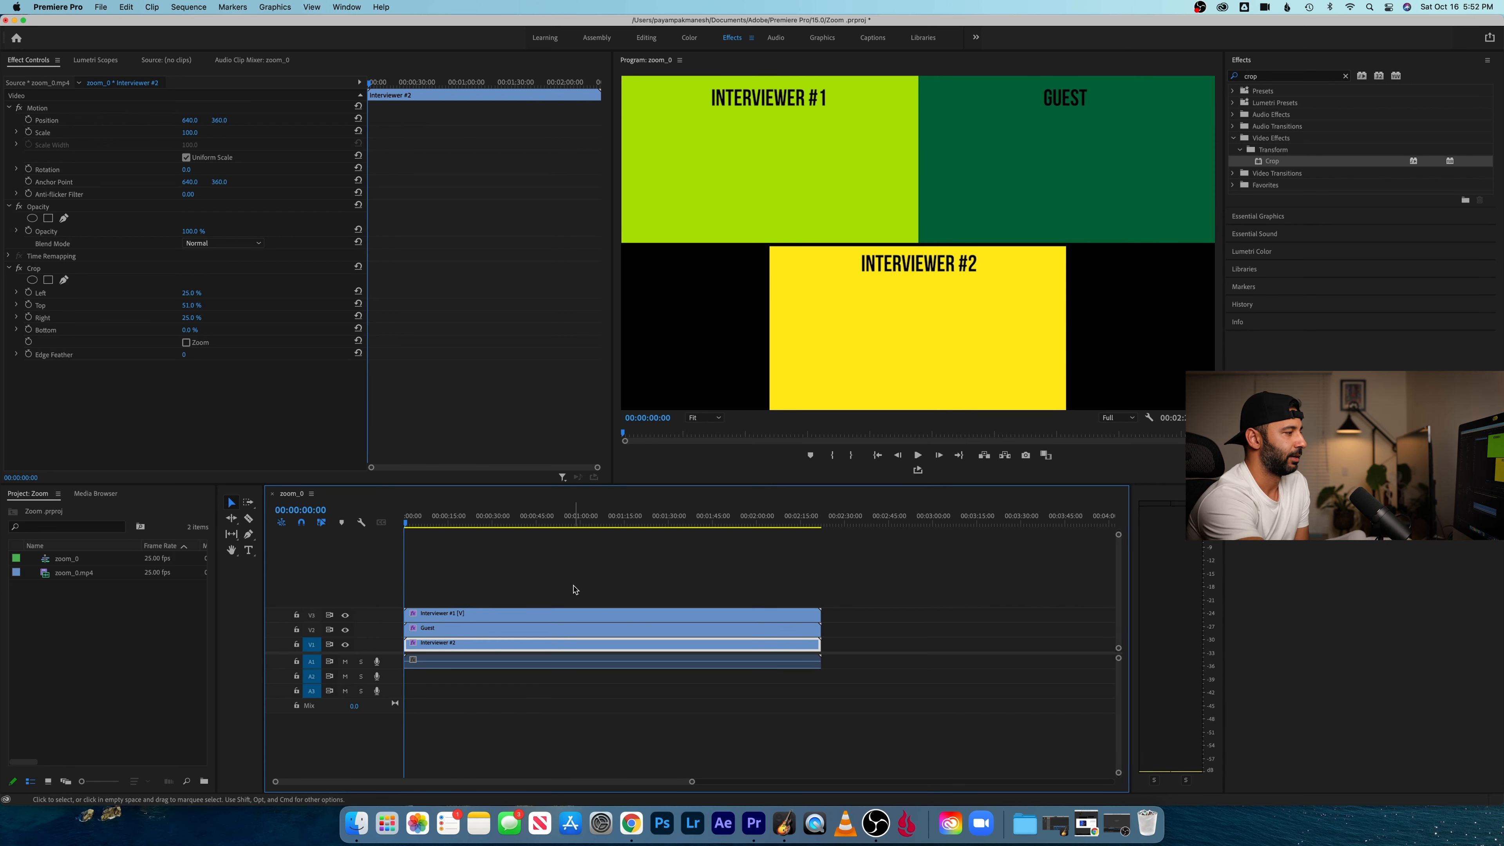
click(574, 588)
- Select all three cropped video clips and move them up together to tracks V4, V5 and V6, leaving V1 to V3 empty
click(645, 617)
click(654, 632)
click(655, 644)
drag(857, 649, 762, 603)
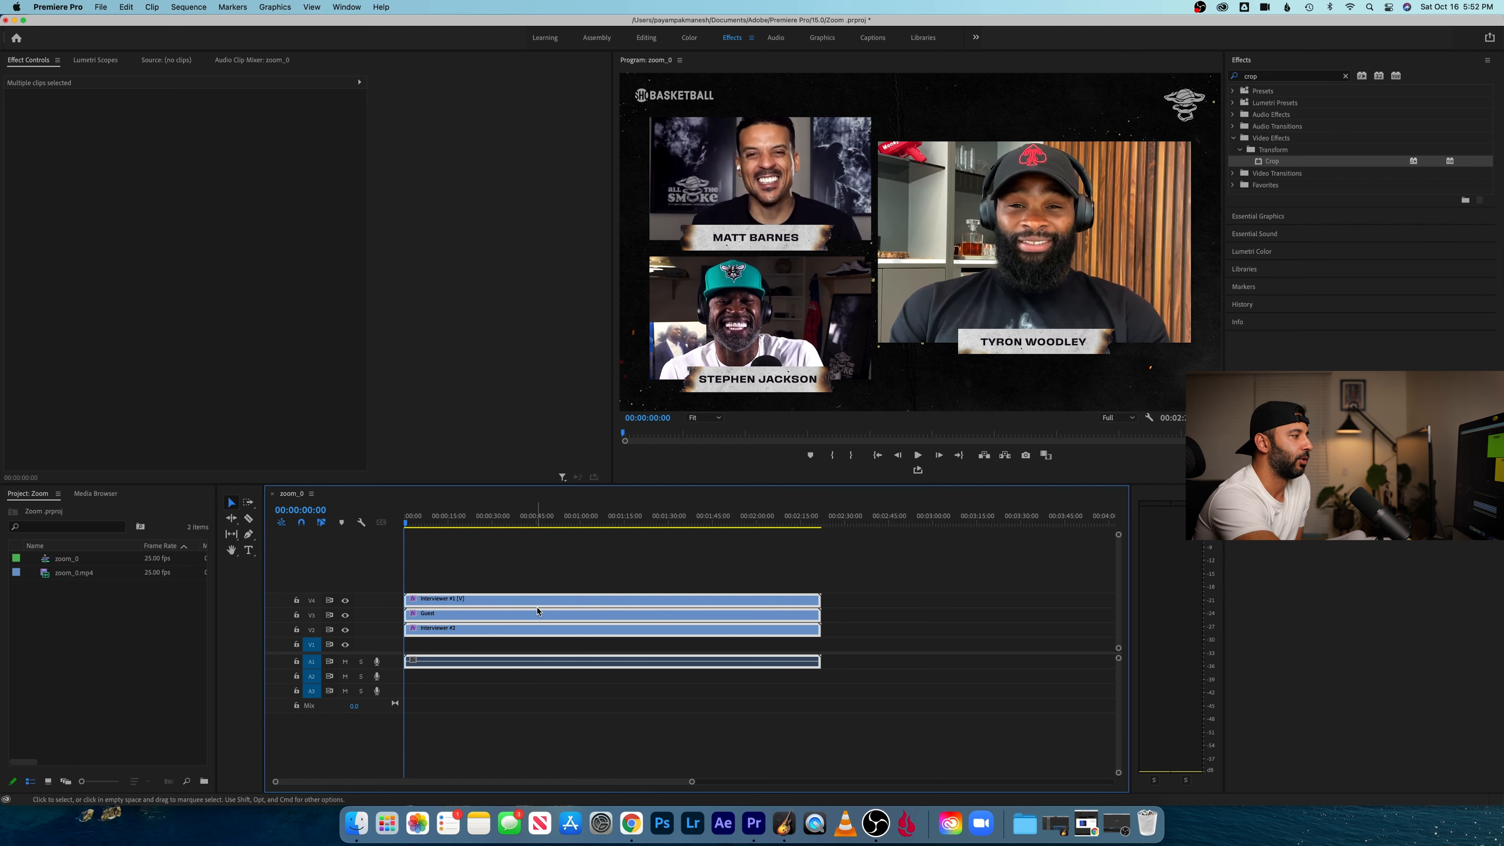
drag(540, 604, 531, 573)
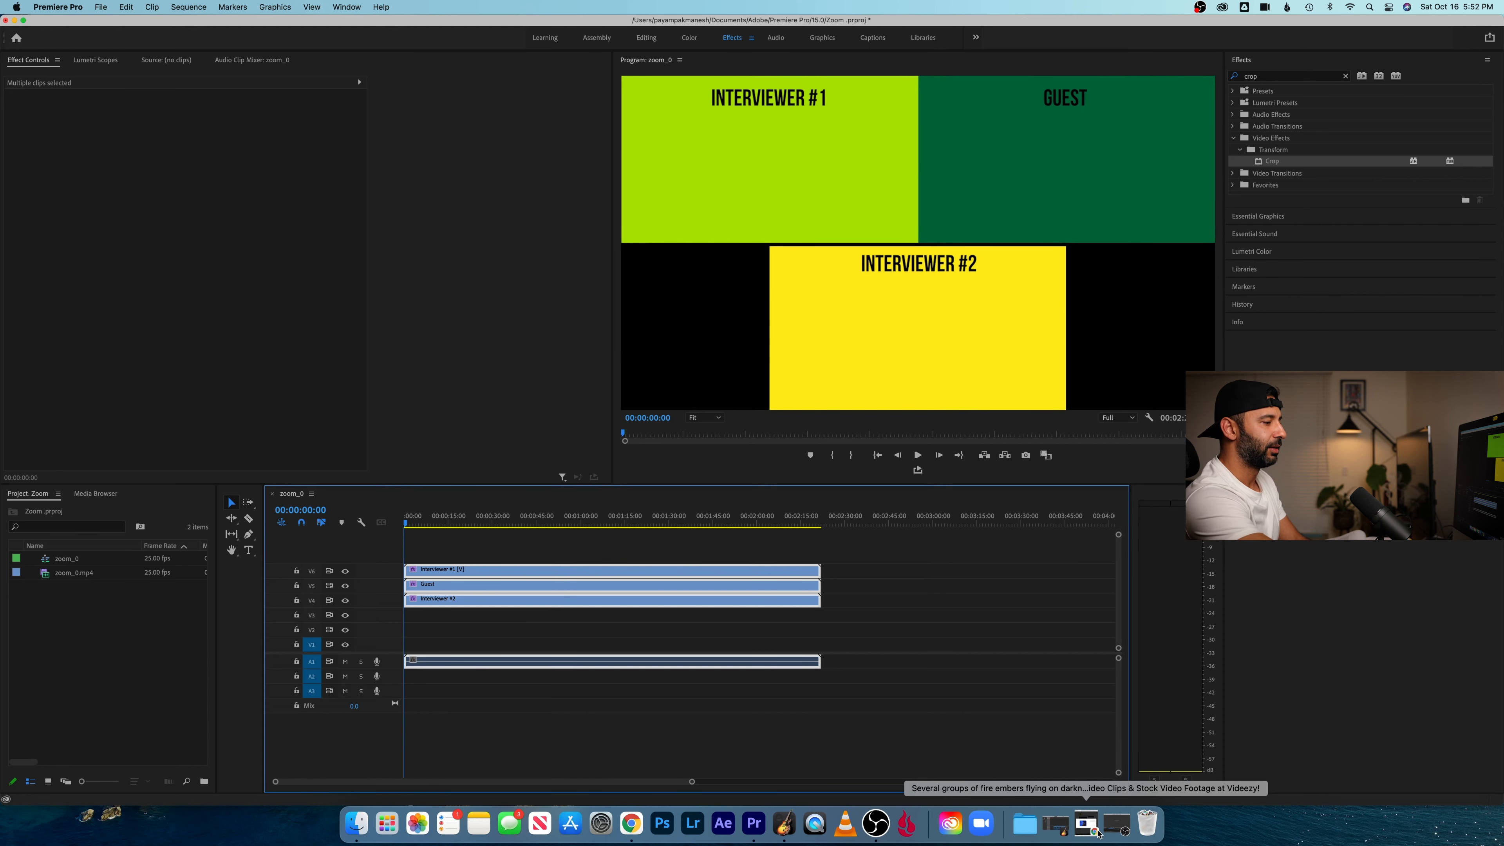
- Switch to Chrome with the Videezy fire embers footage page and close the download pop-up
click(1087, 824)
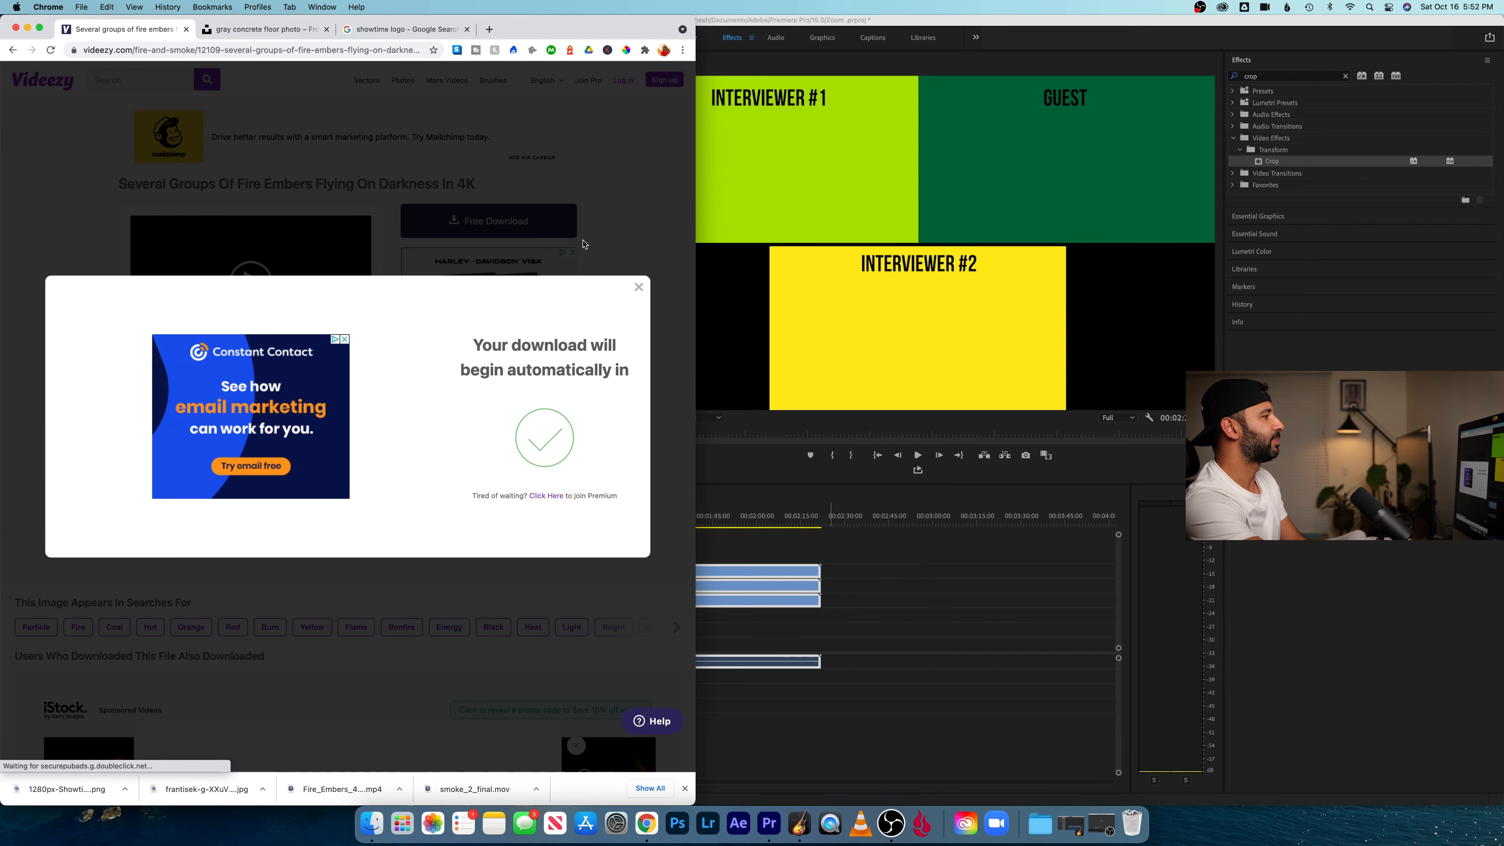
click(639, 287)
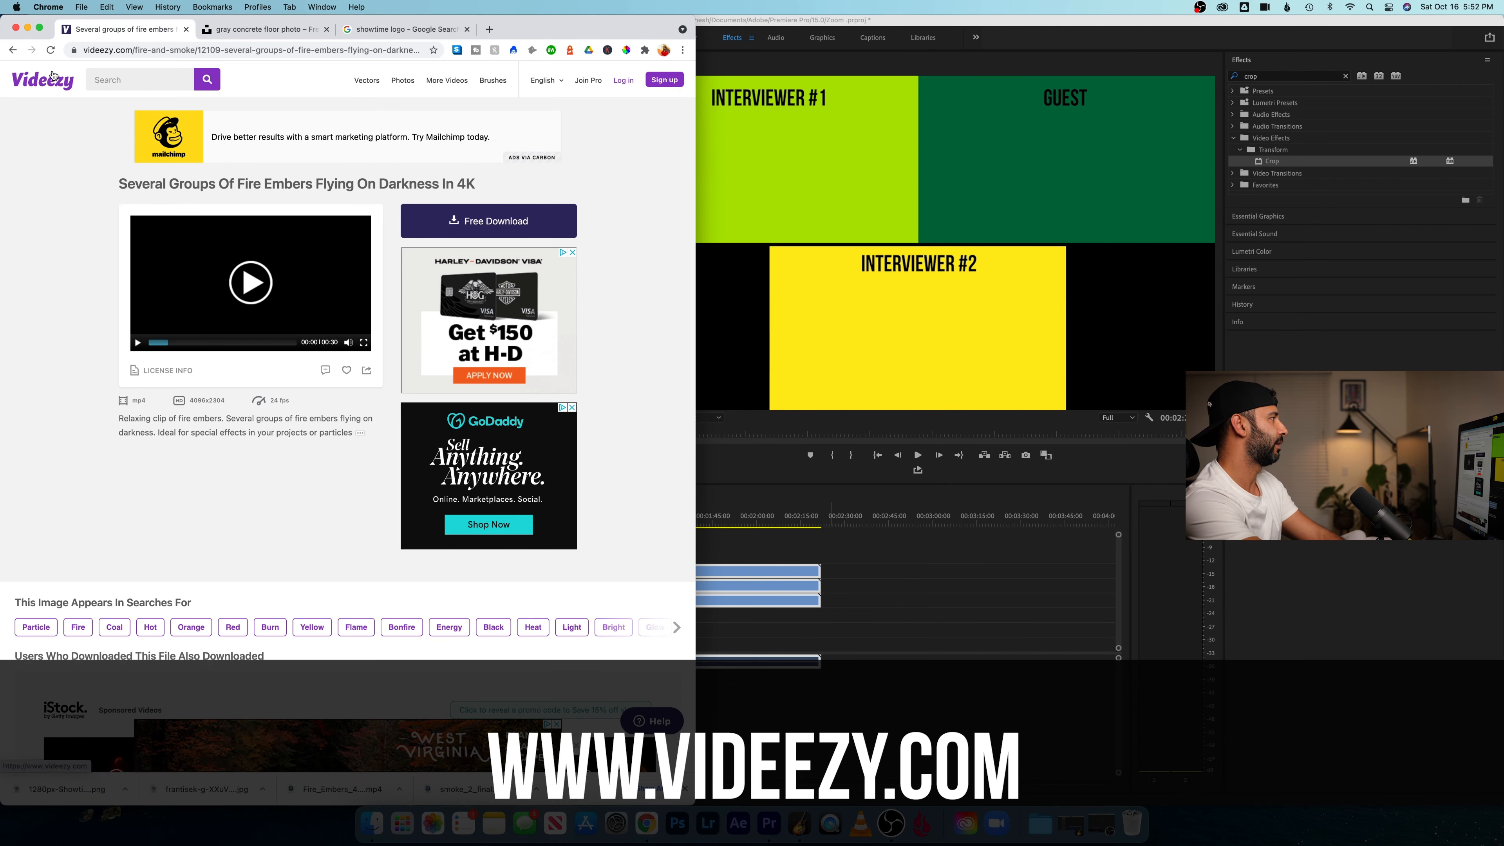
- Return to the Videezy home page, search for "smoke" and open the "Mystical smoke" footage
click(49, 88)
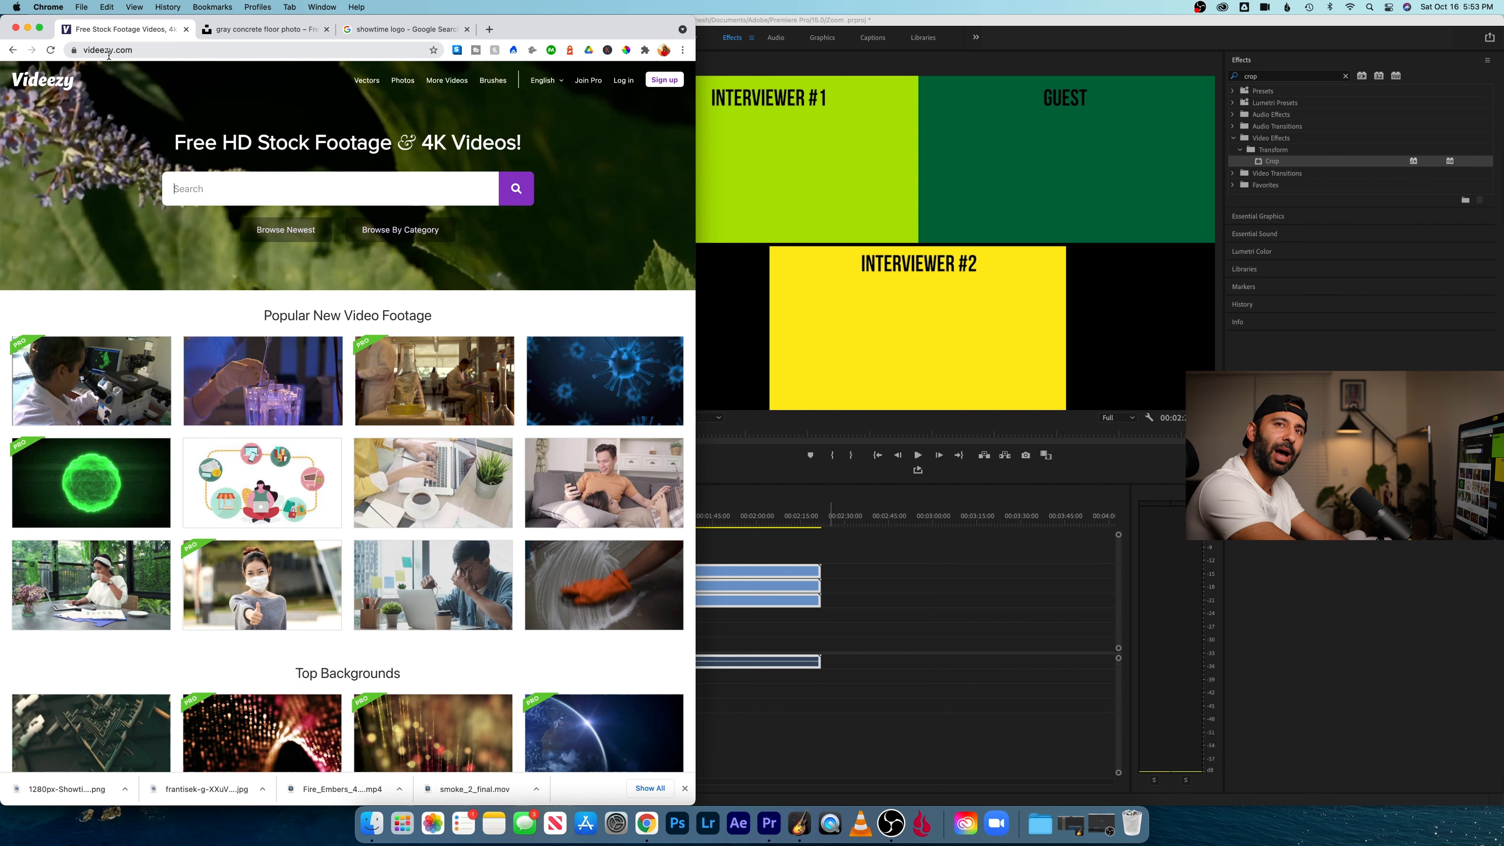
text(smoke)
key(Return)
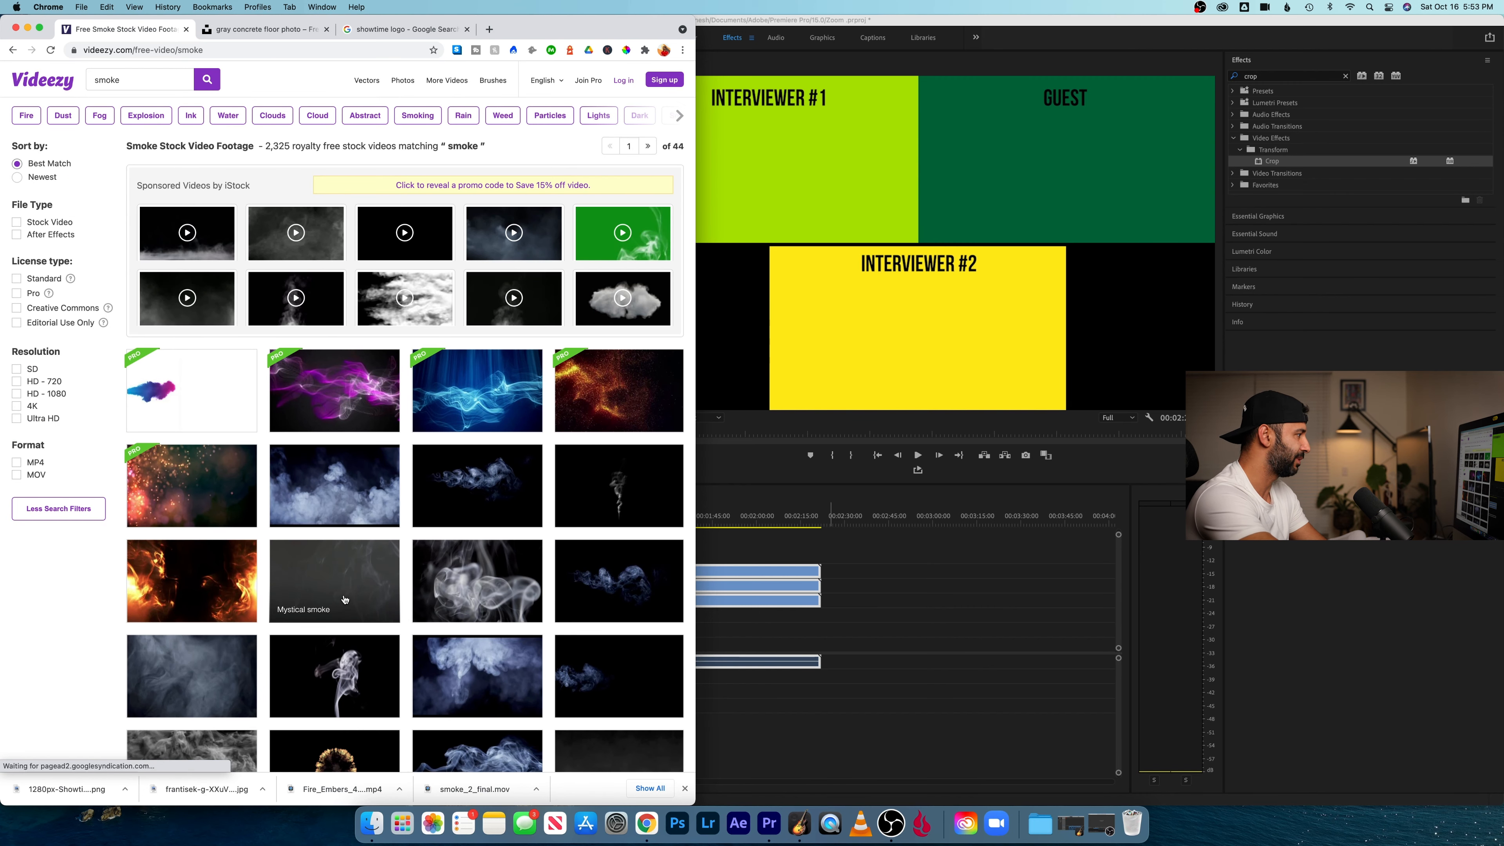
scroll(428, 590, down, 2)
scroll(428, 590, down, 2)
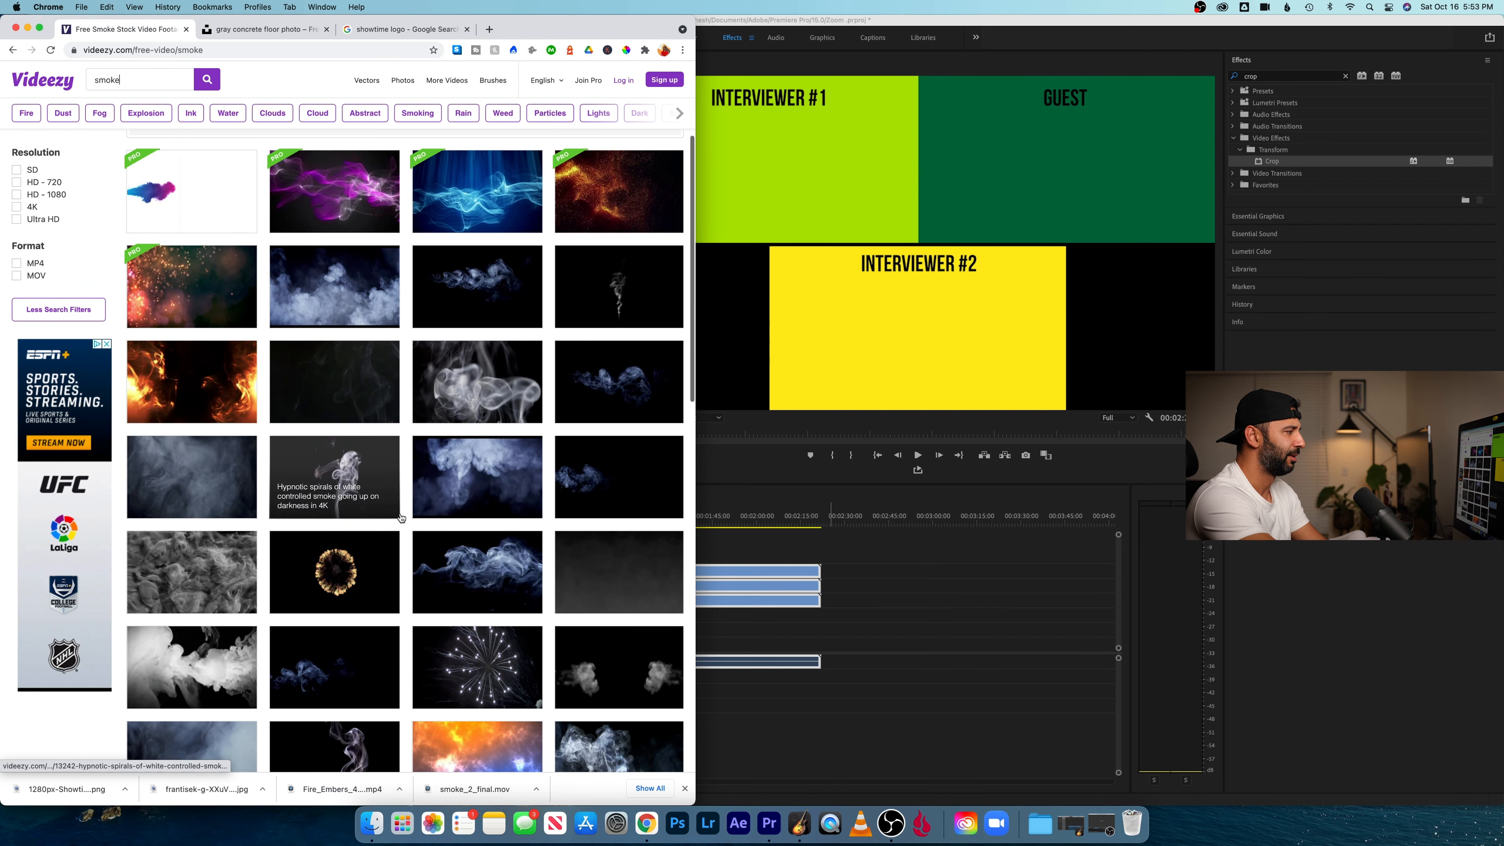
click(362, 398)
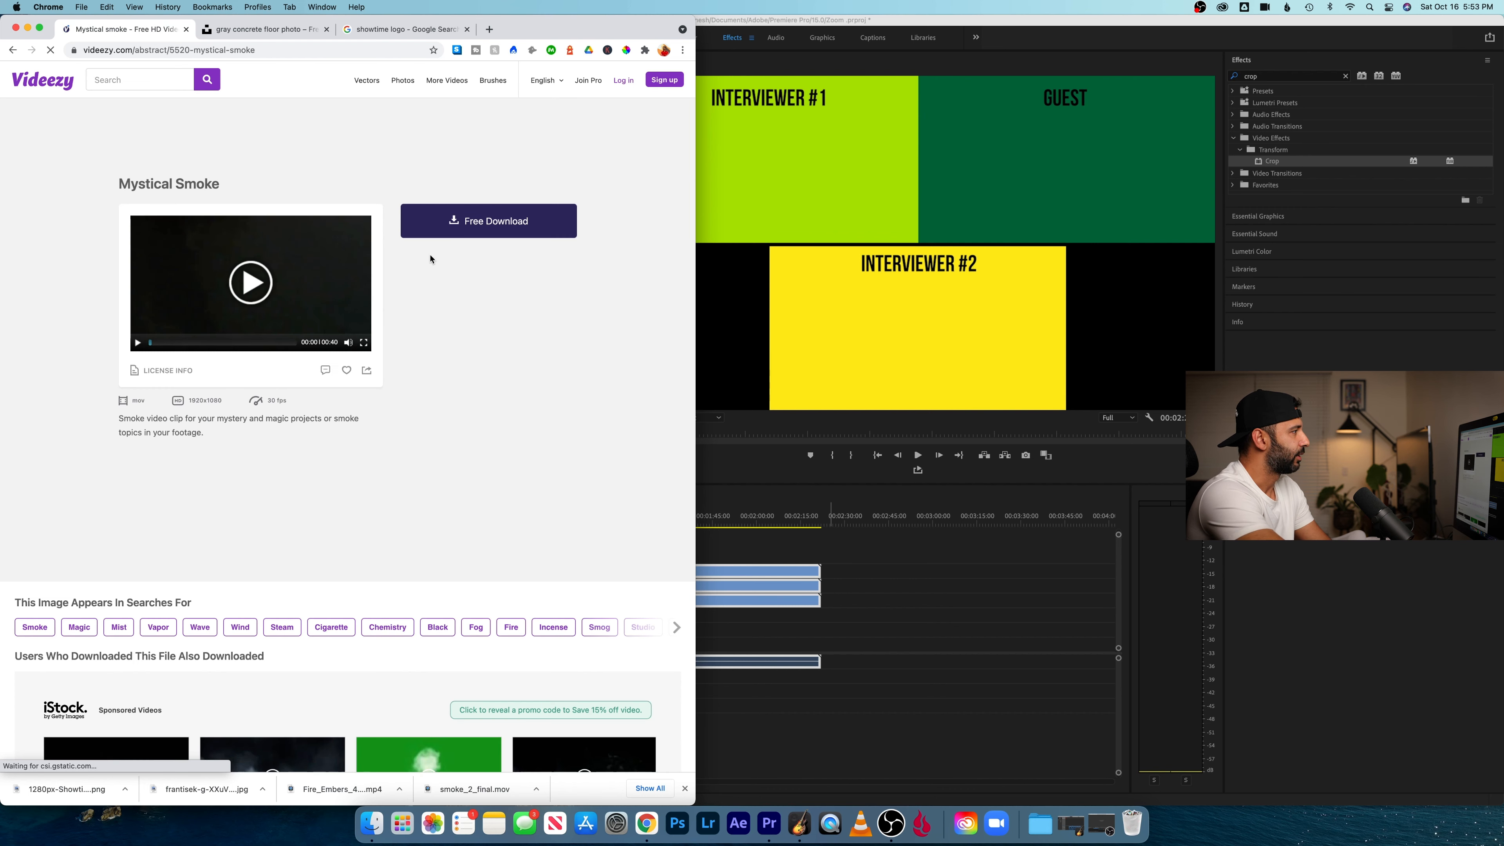
- Download the Mystical Smoke clip for free without creating an account, and dismiss the download pop-up
click(444, 232)
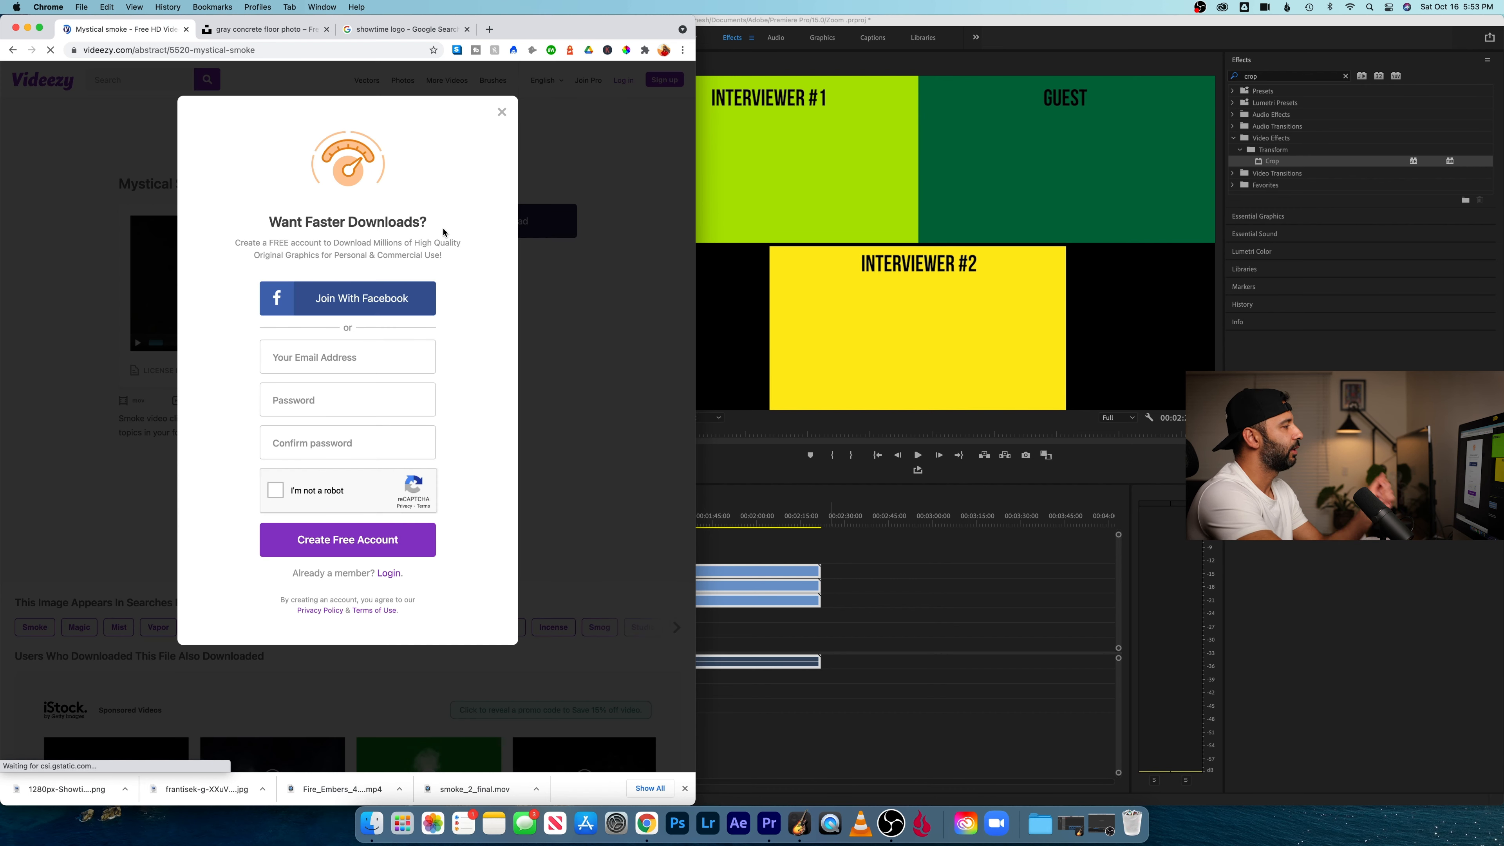
click(504, 119)
click(498, 225)
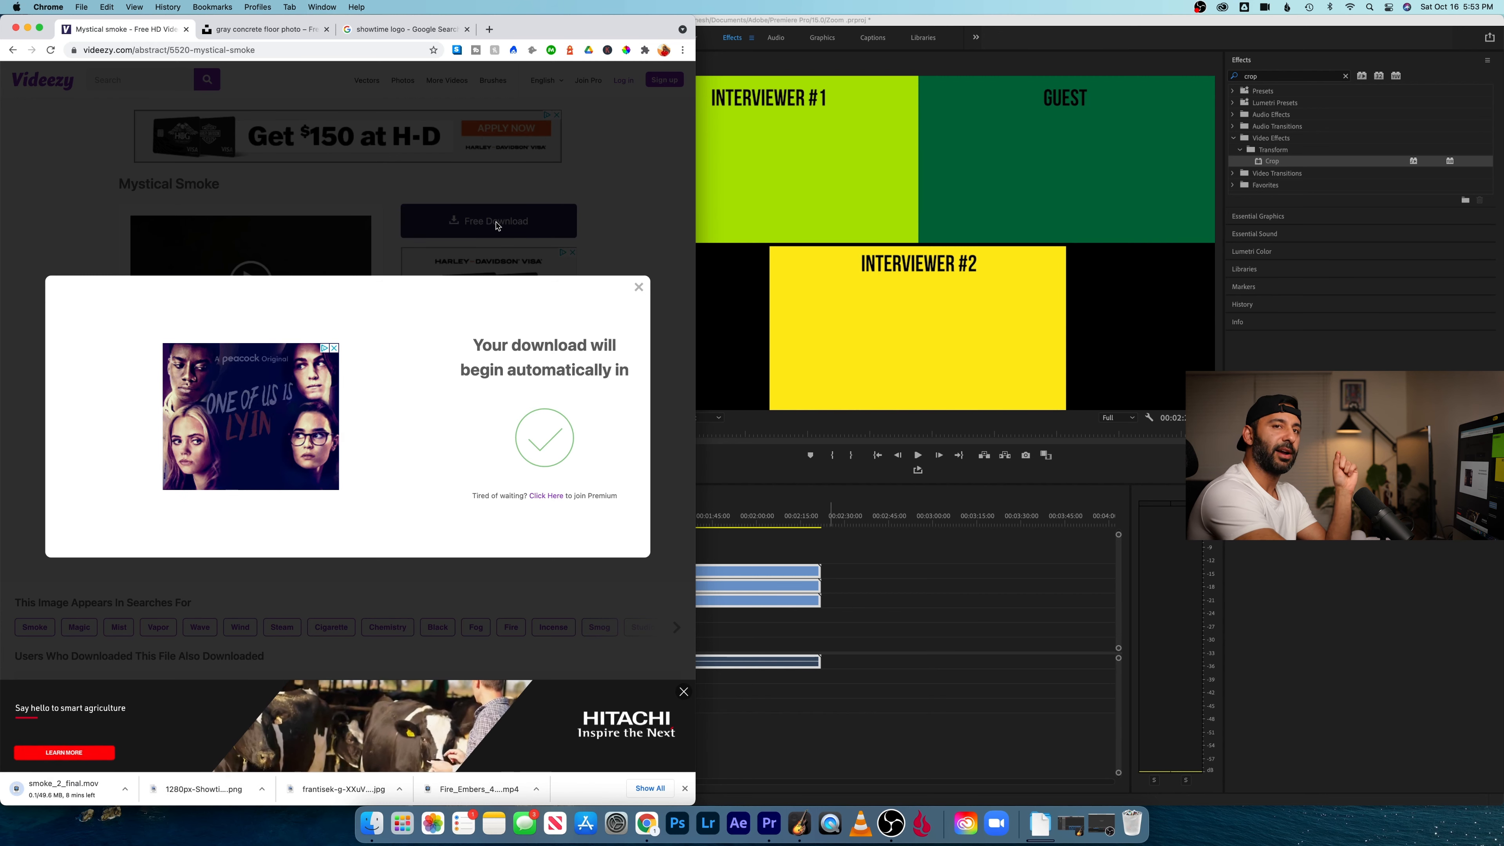
click(638, 286)
- Search Videezy for "fire" and open the "Several groups of fire embers flying on darkness in 4K" footage
click(118, 80)
text(fire)
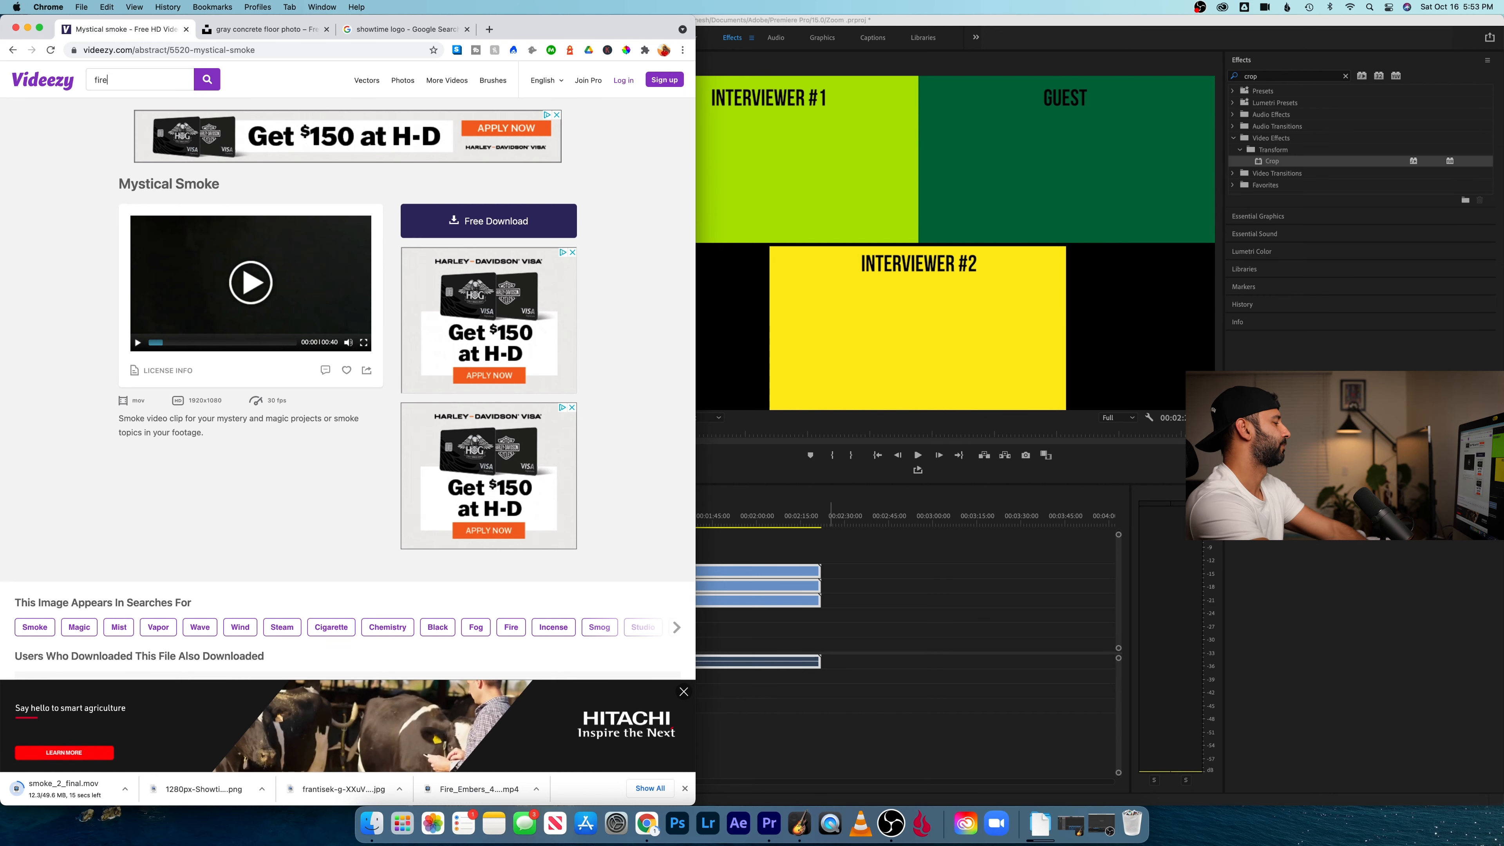
key(Return)
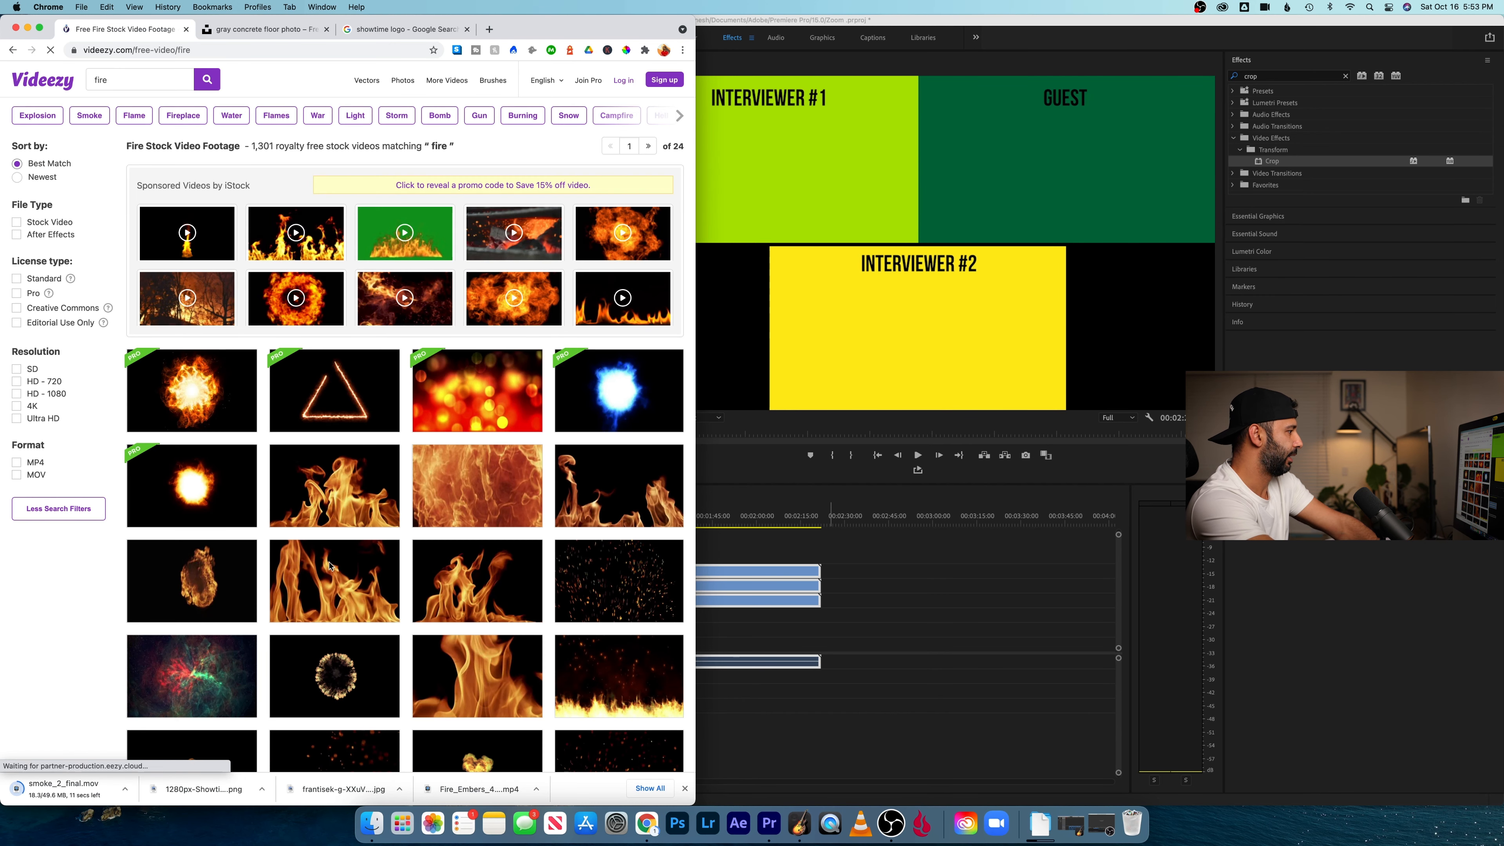
scroll(335, 662, down, 3)
click(334, 662)
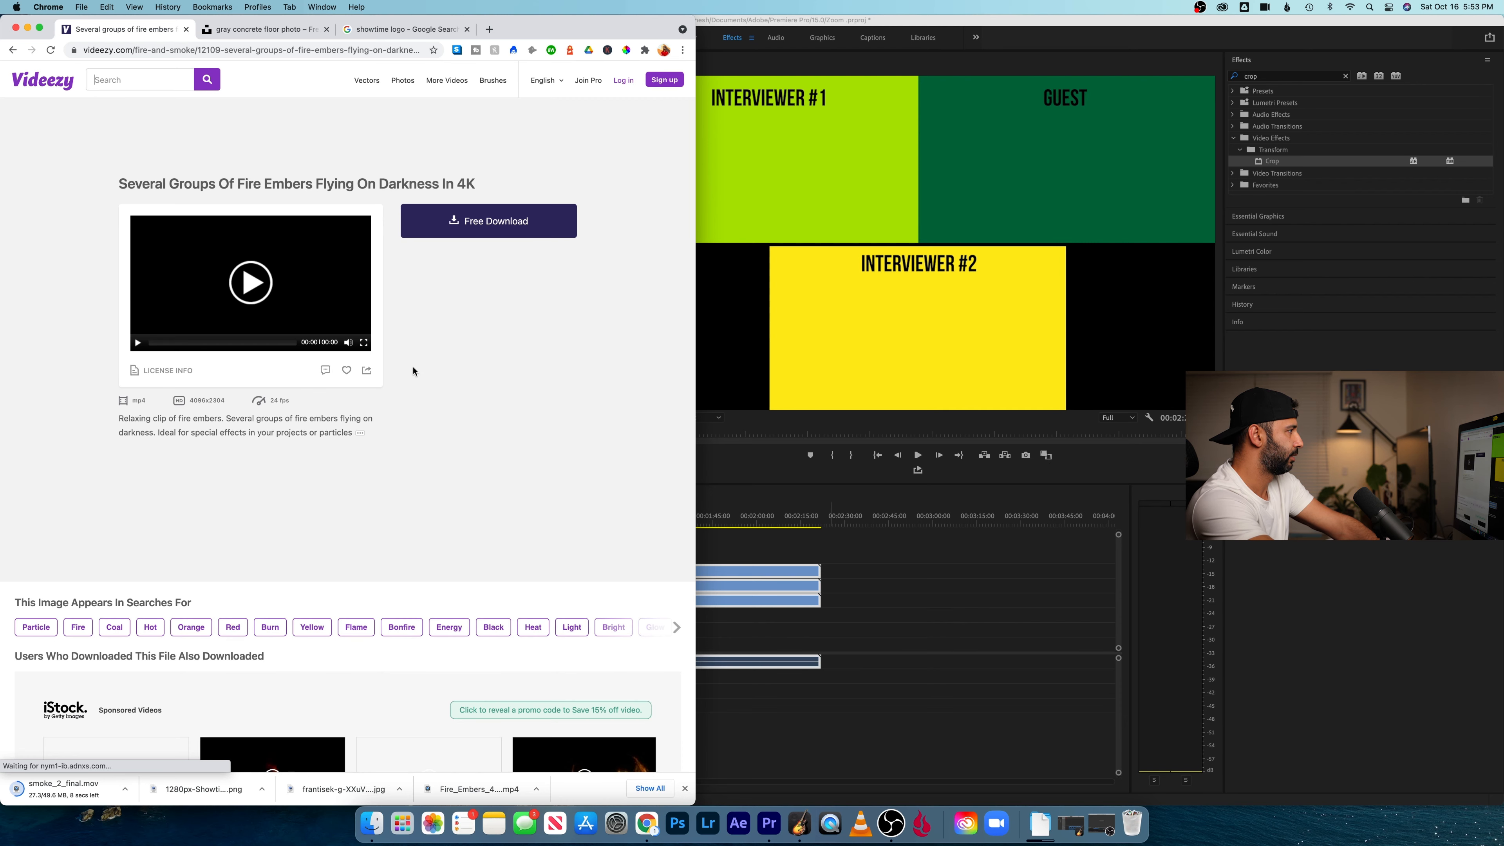
- Download the fire embers clip for free, dismissing the account sign-up offer
click(465, 229)
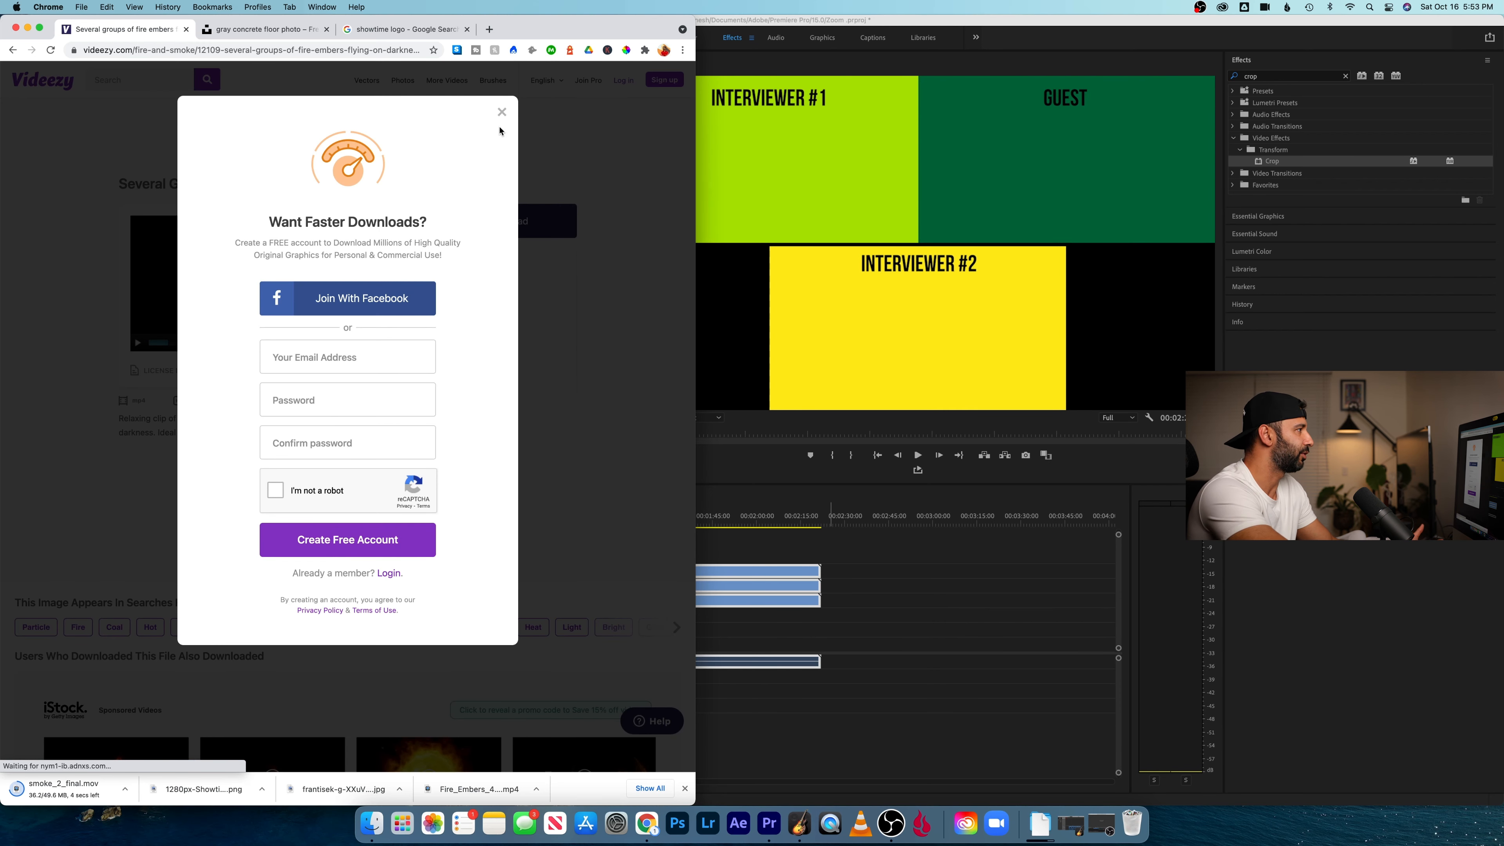
click(501, 113)
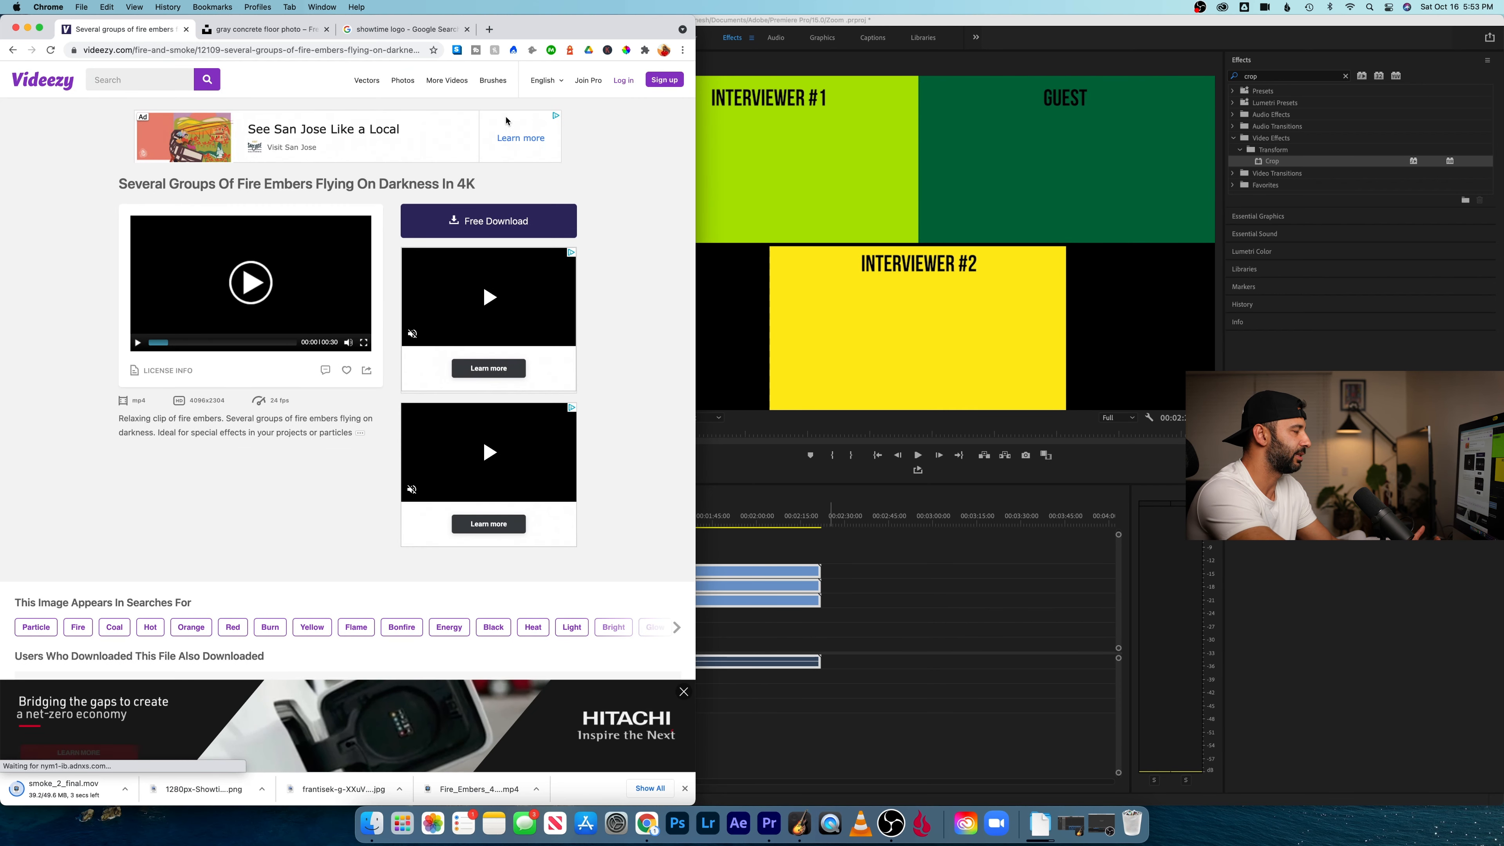
click(503, 236)
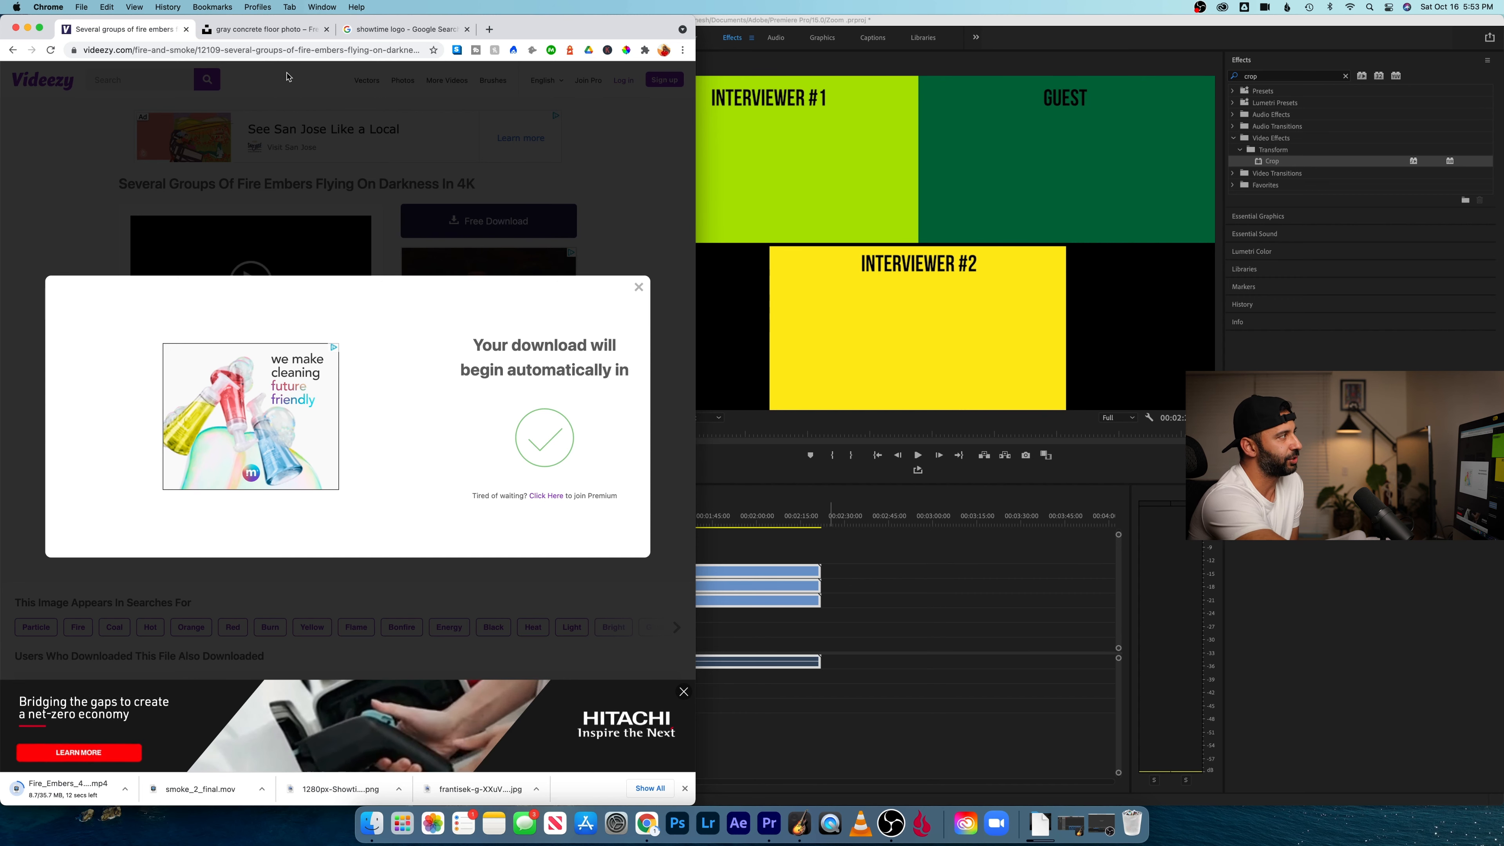
- Go to the Unsplash home page in the already open browser page and search for "texture"
click(255, 29)
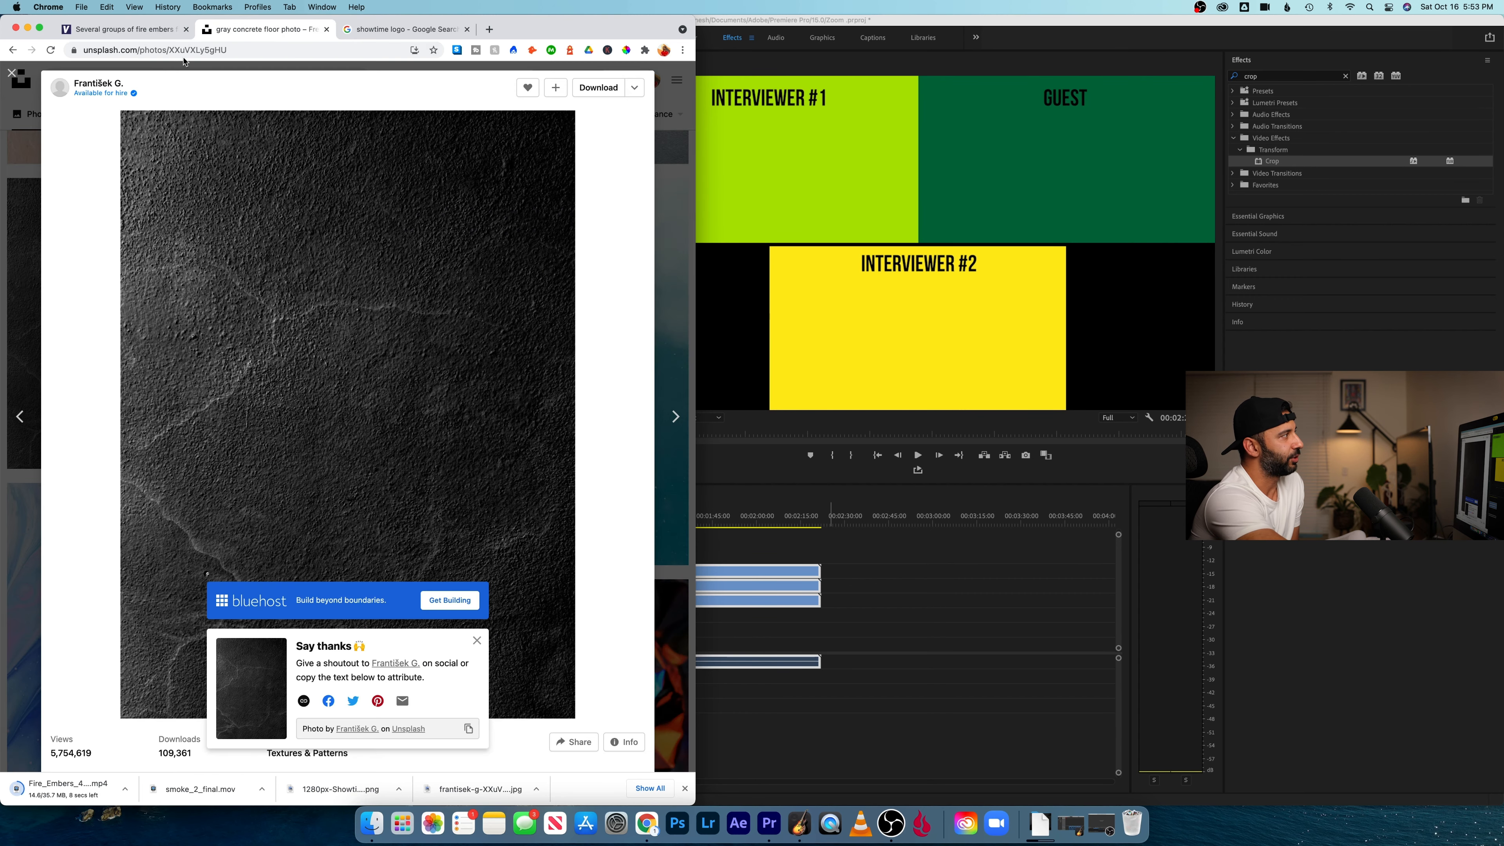
click(33, 104)
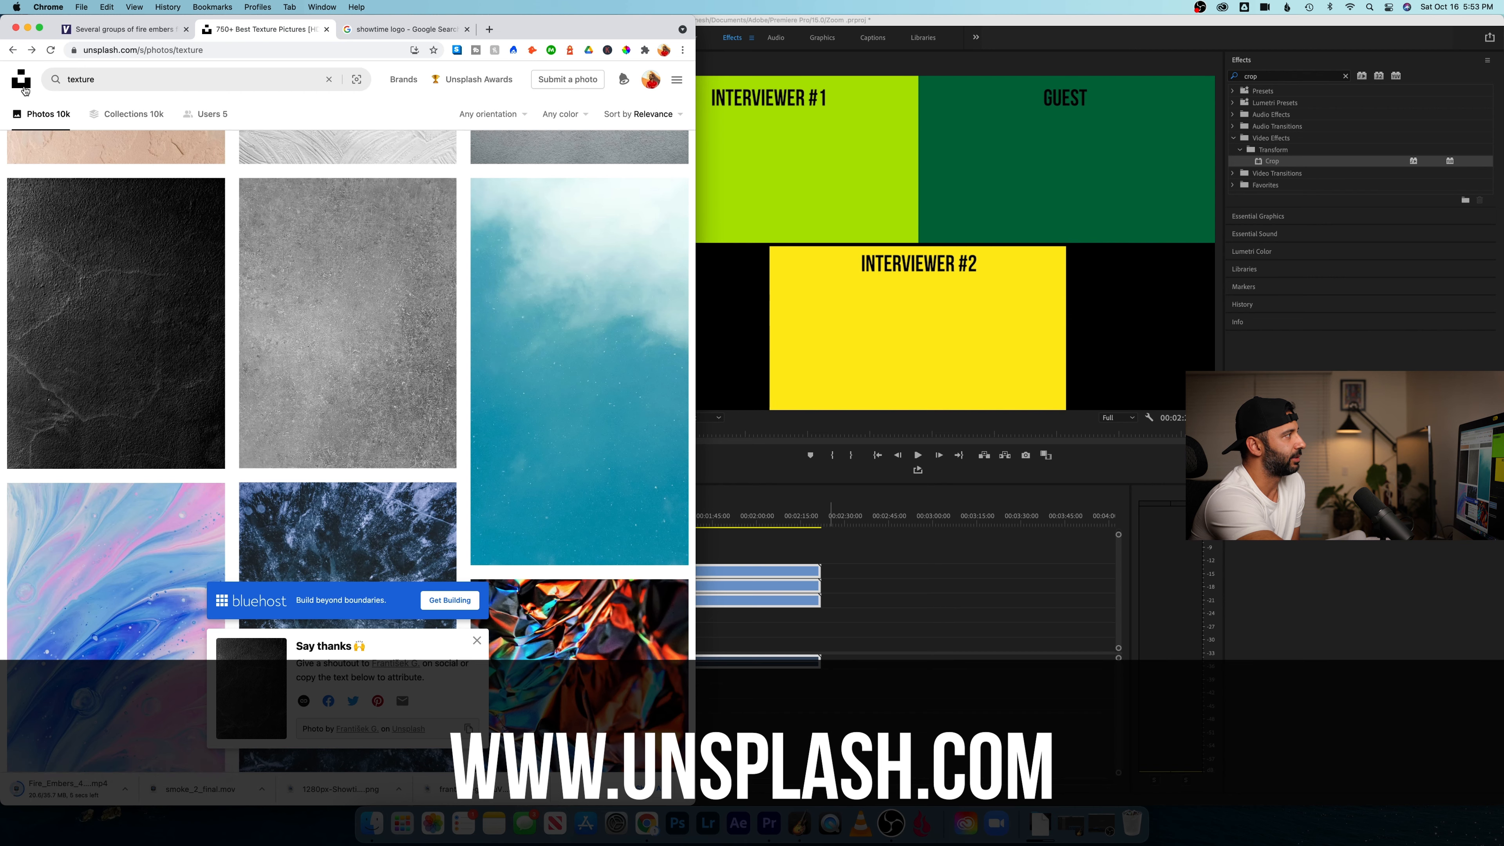
click(24, 88)
click(264, 313)
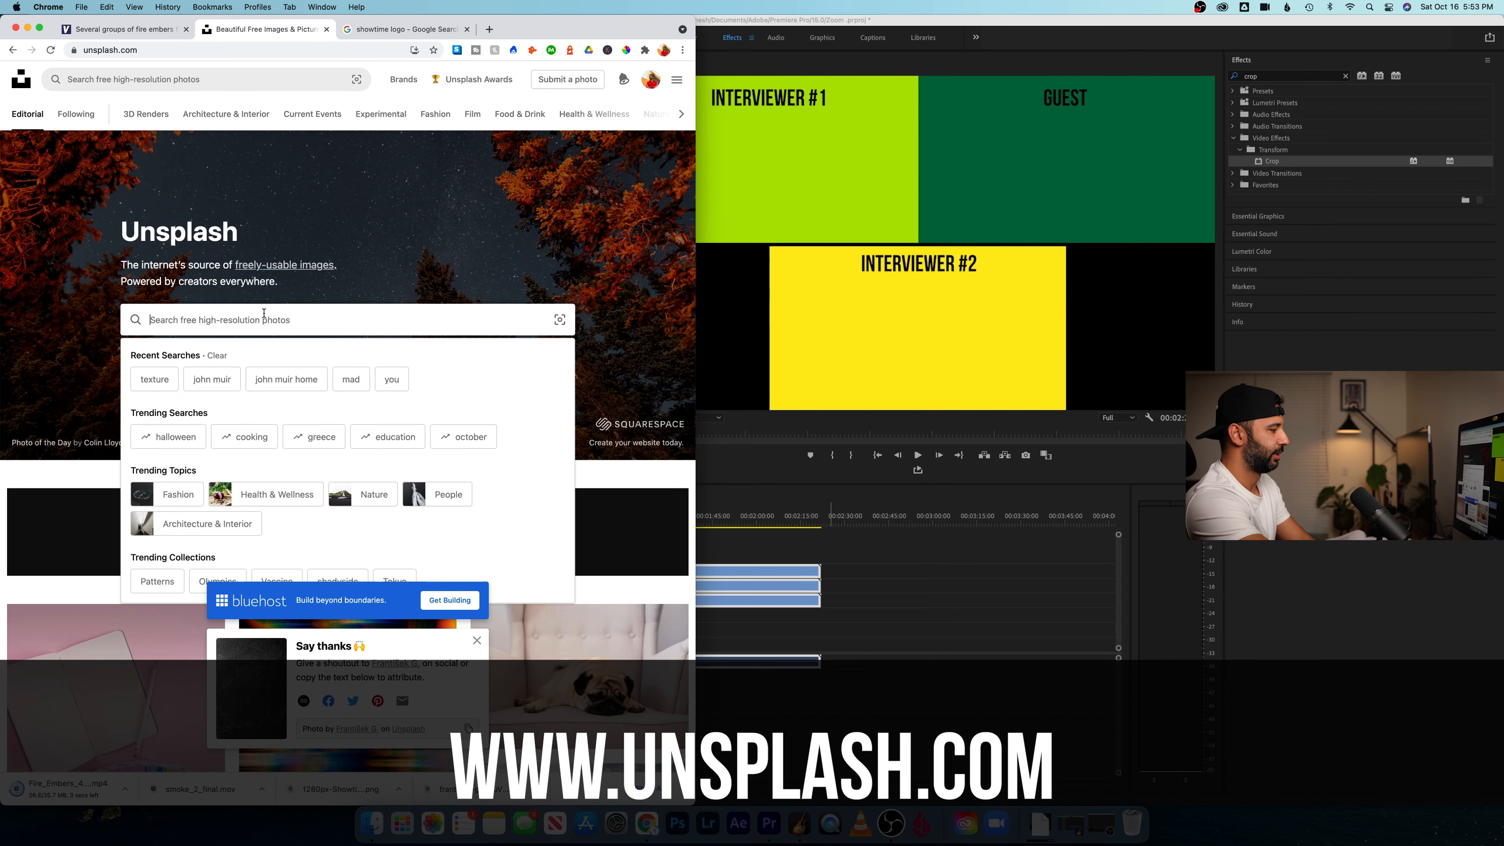
text(texture)
key(Return)
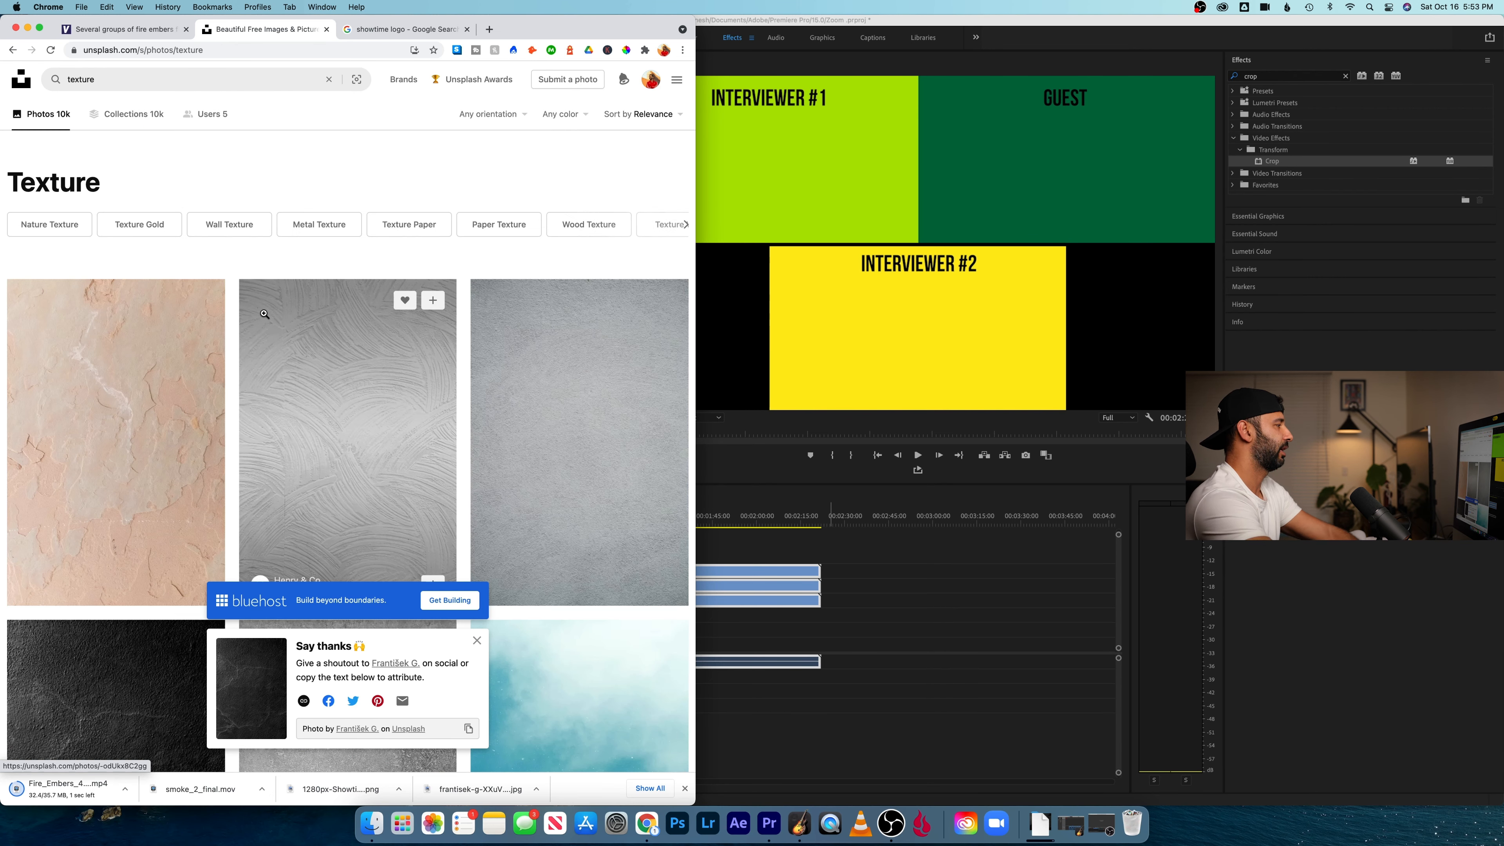
- Open the dark "gray concrete floor" photo from the texture results and download it
scroll(300, 359, down, 4)
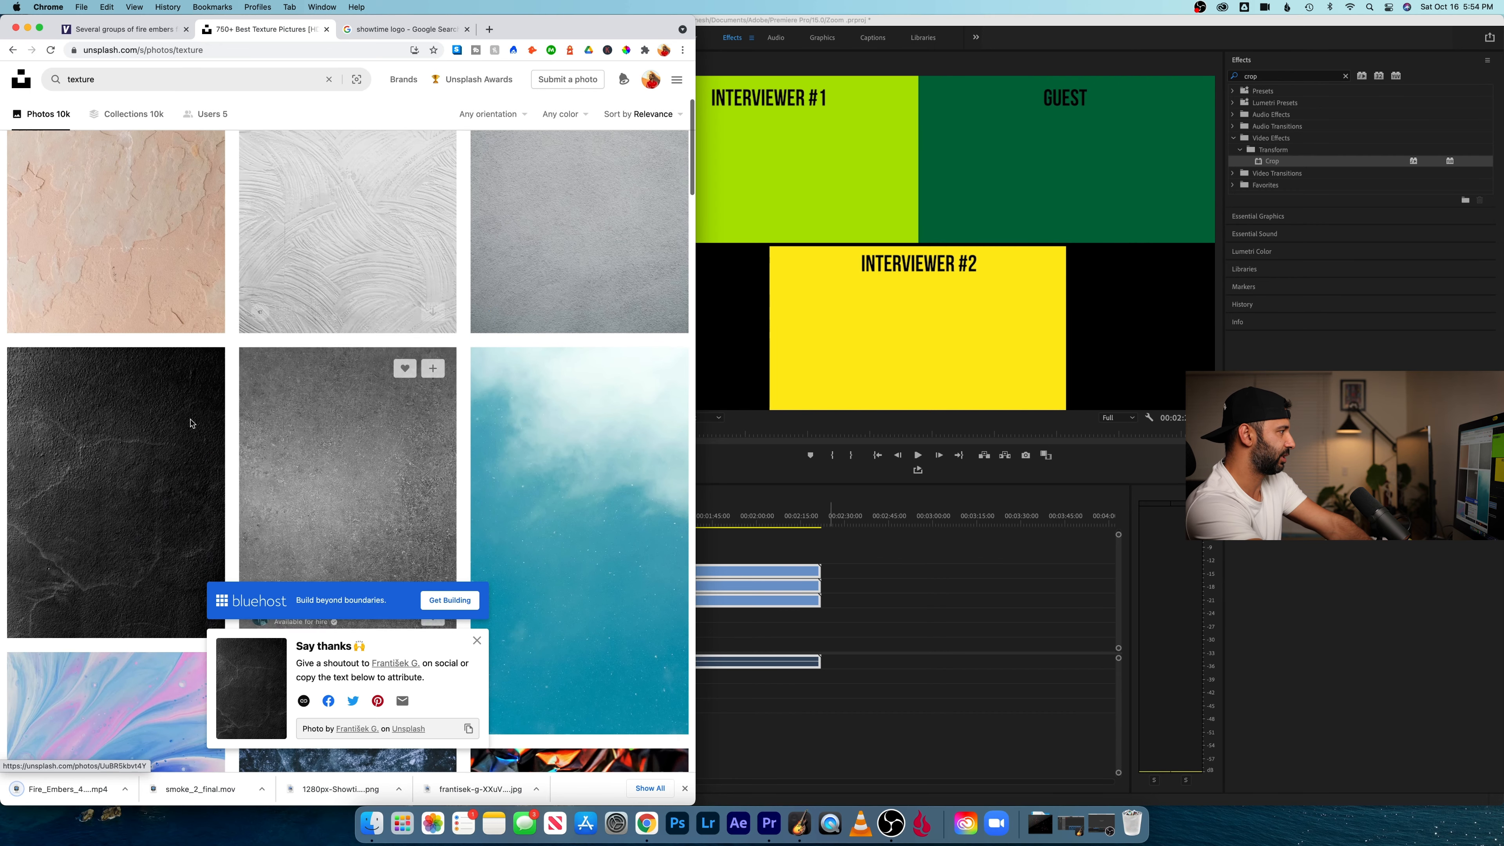
click(113, 486)
click(599, 89)
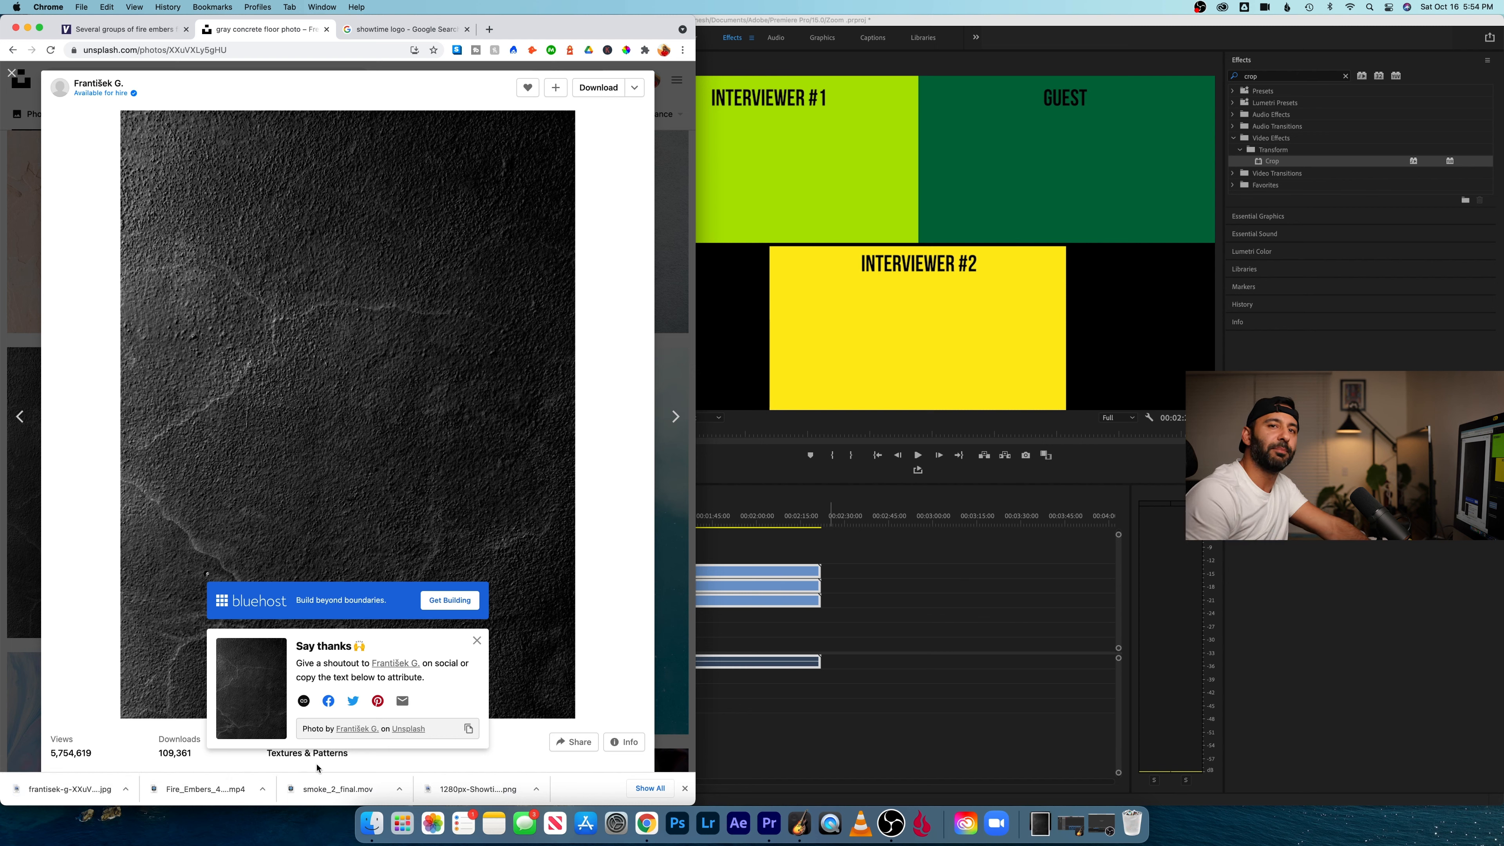
- Switch to Premiere Pro and import the fire embers video, concrete texture photo and smoke_2_final.mov from the Downloads folder
click(770, 822)
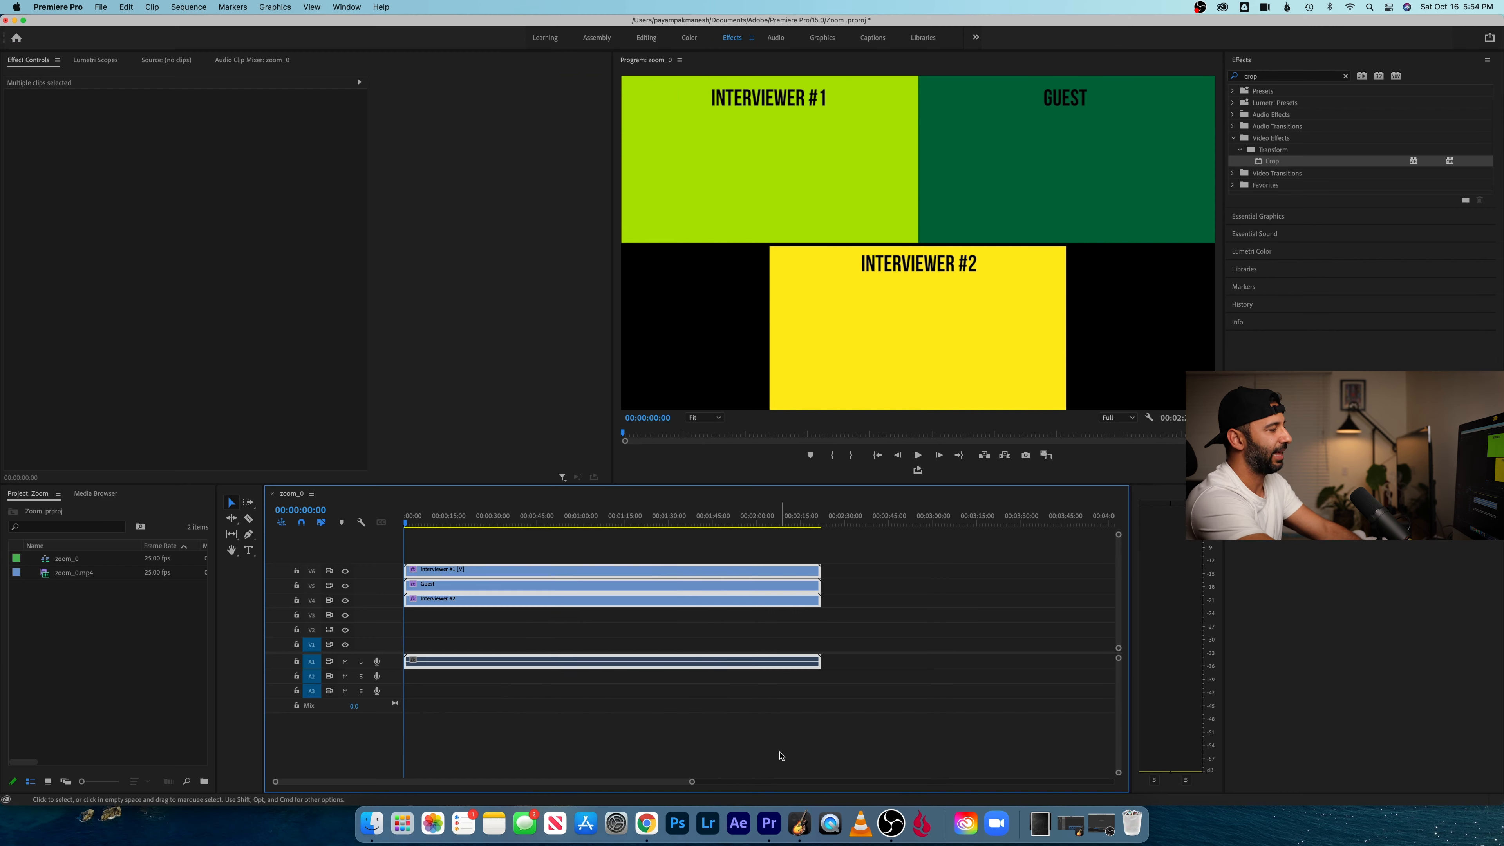
click(91, 651)
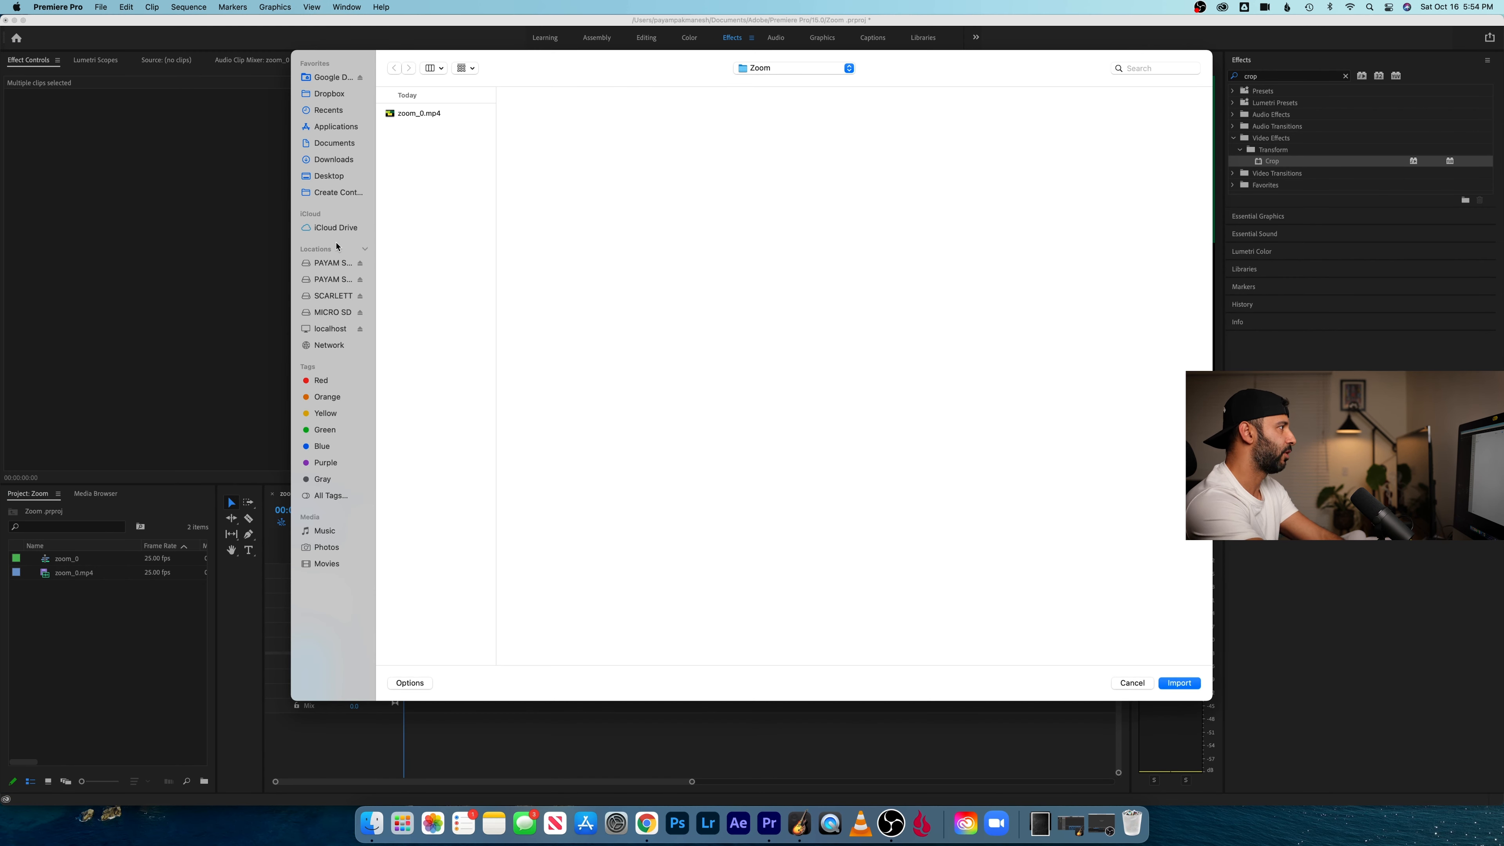
click(348, 161)
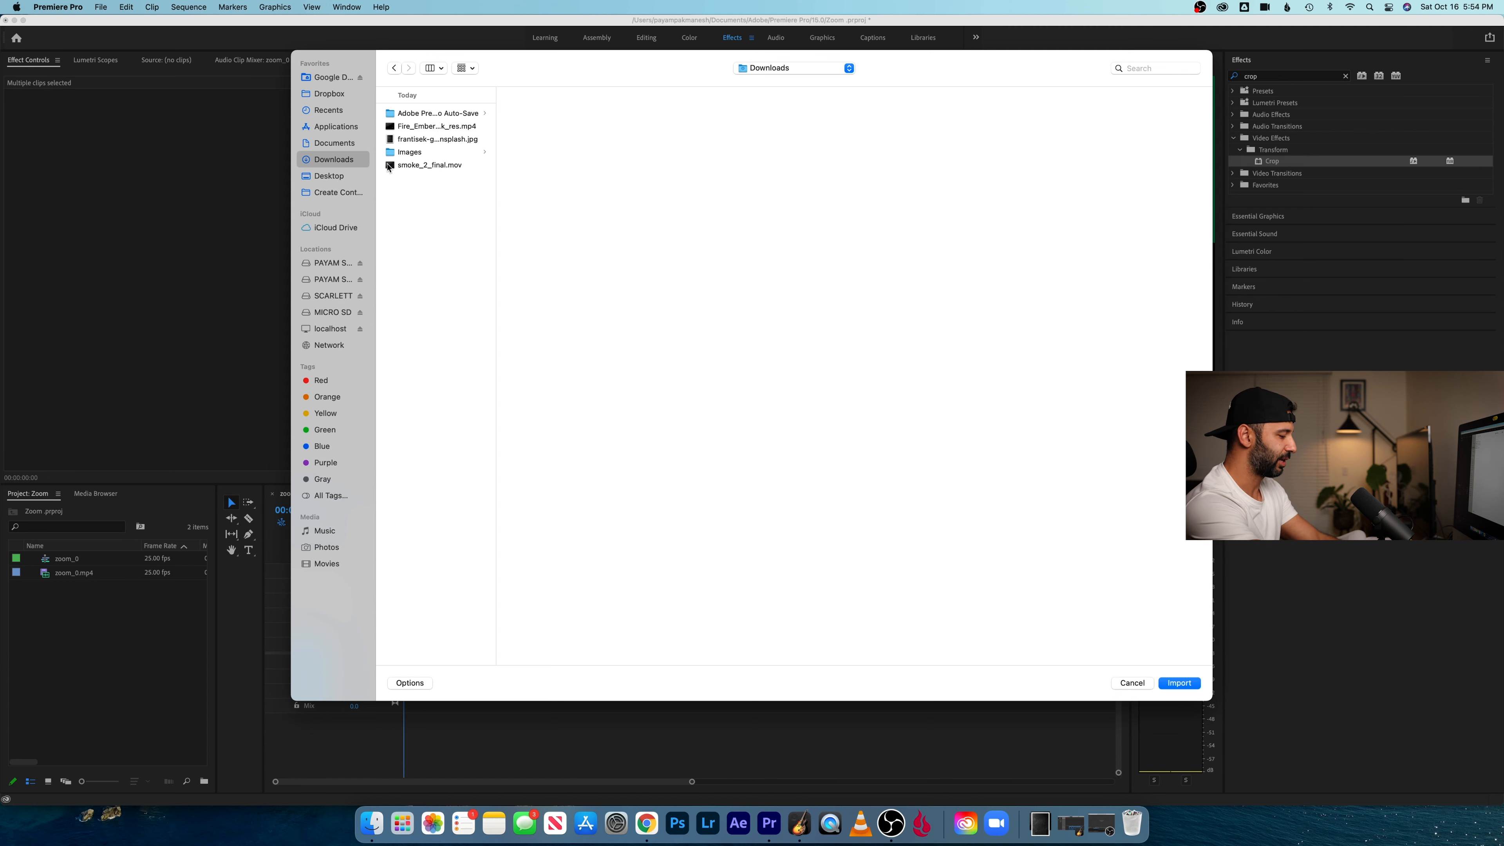
click(424, 127)
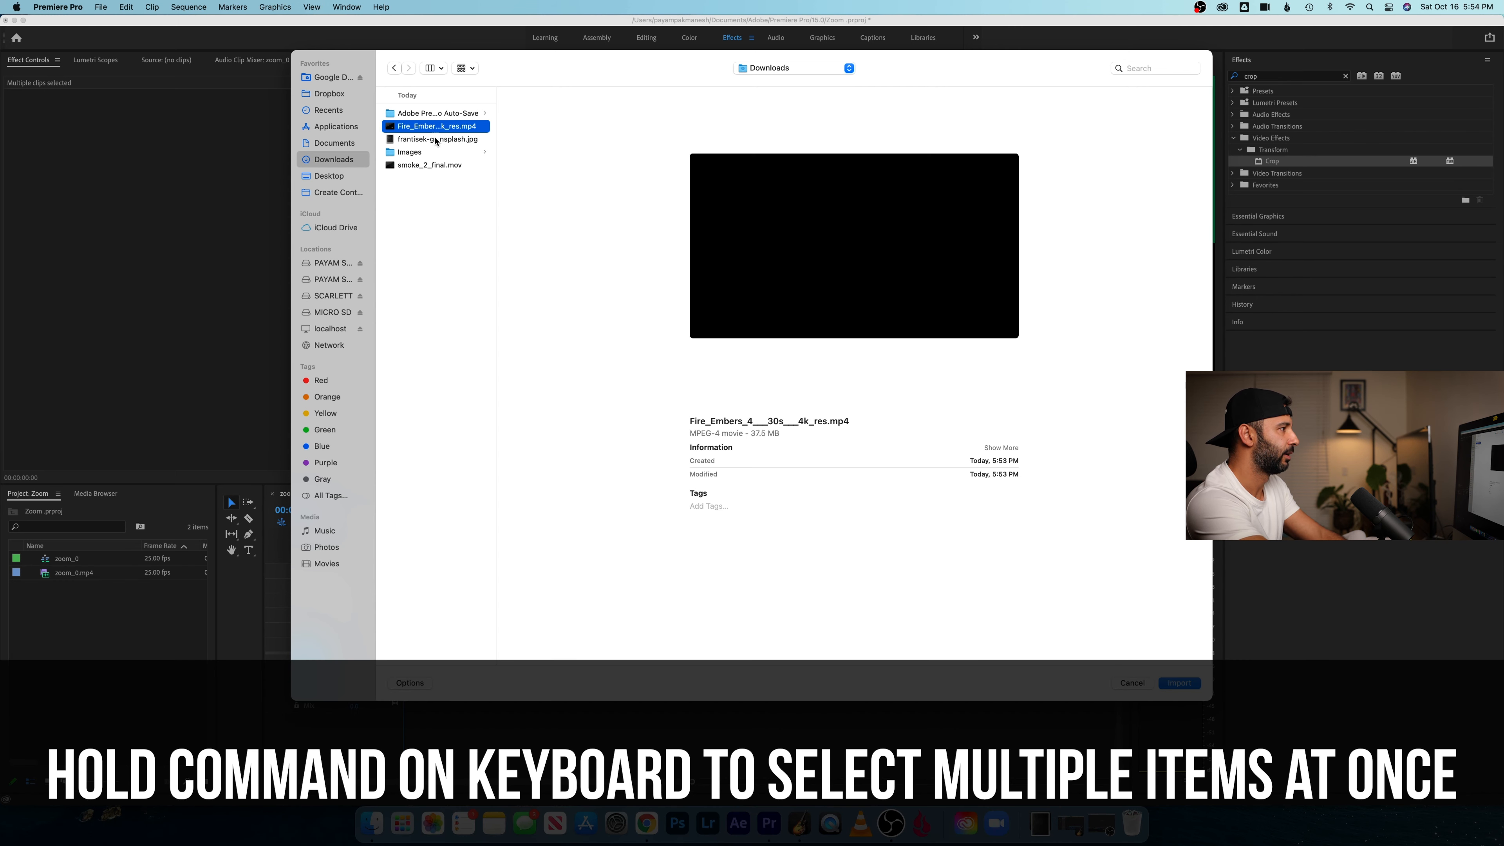
super+click(437, 139)
super+click(427, 167)
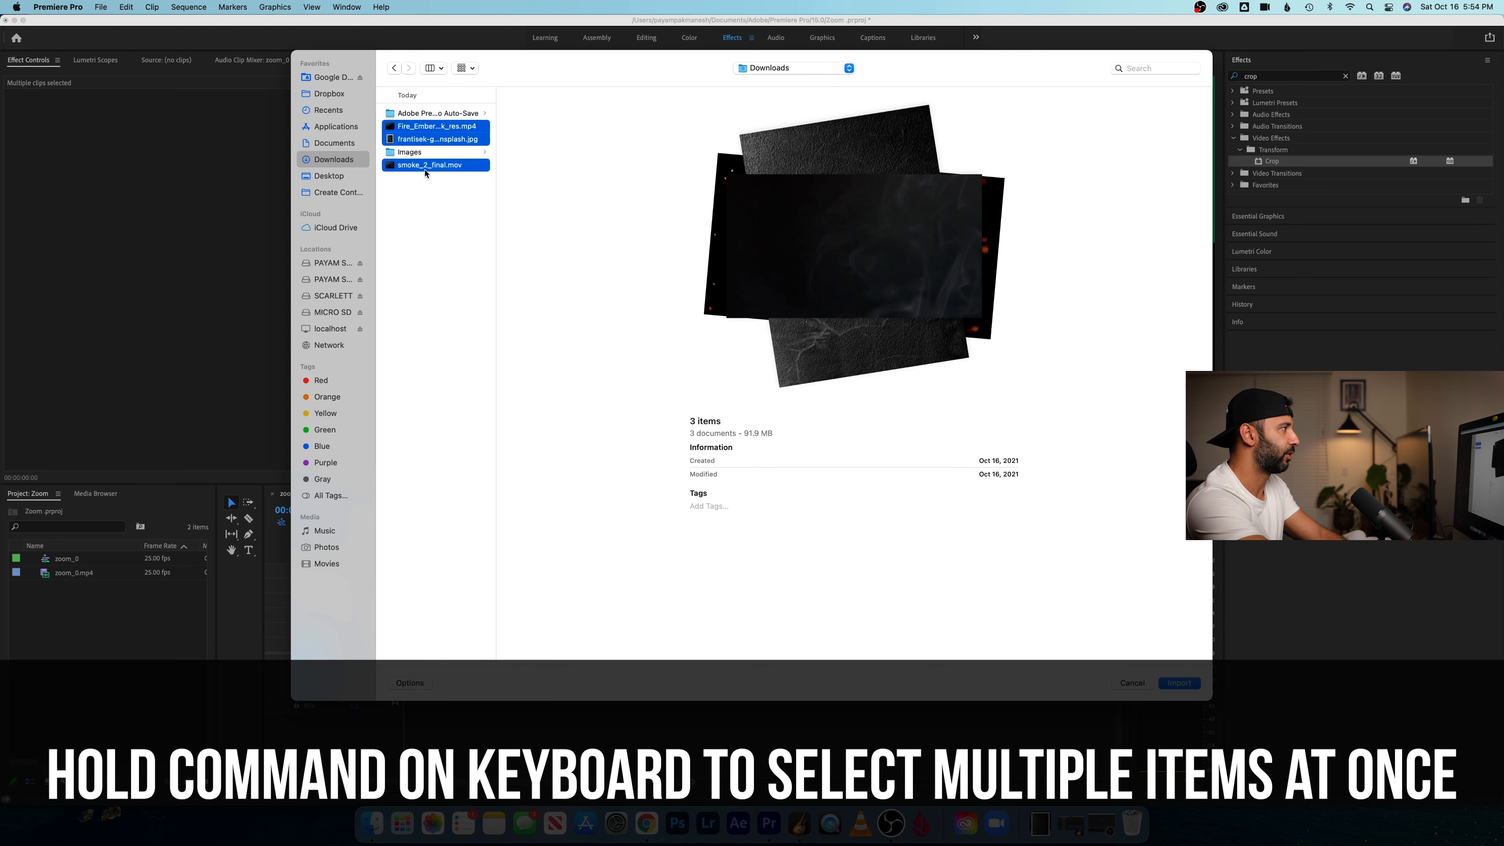
click(1180, 683)
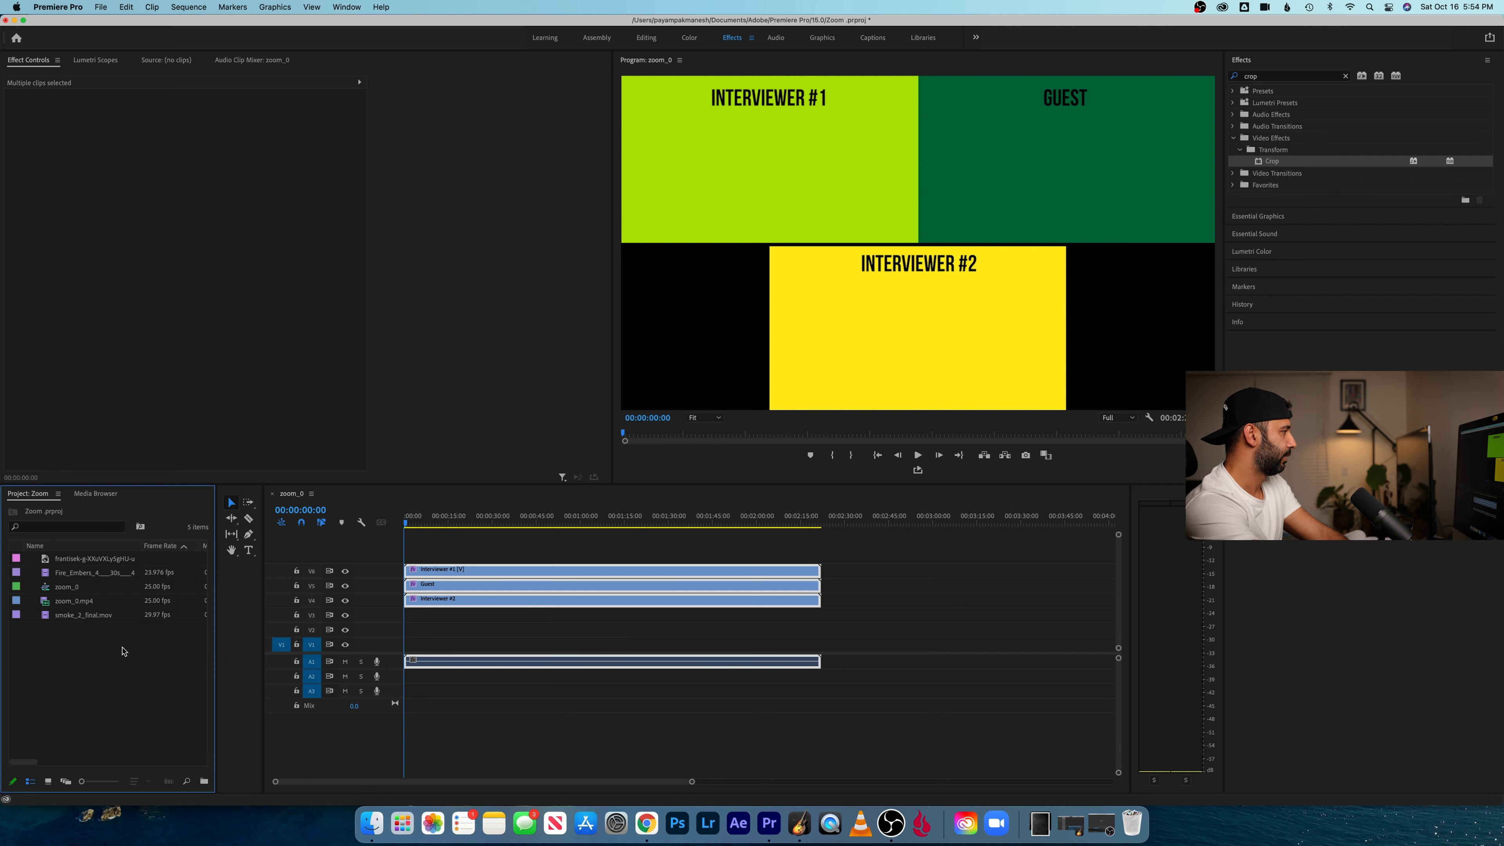
- Place the concrete texture photo on V1 at the sequence start and extend it to the end of the Zoom clips
click(86, 564)
drag(85, 565, 819, 656)
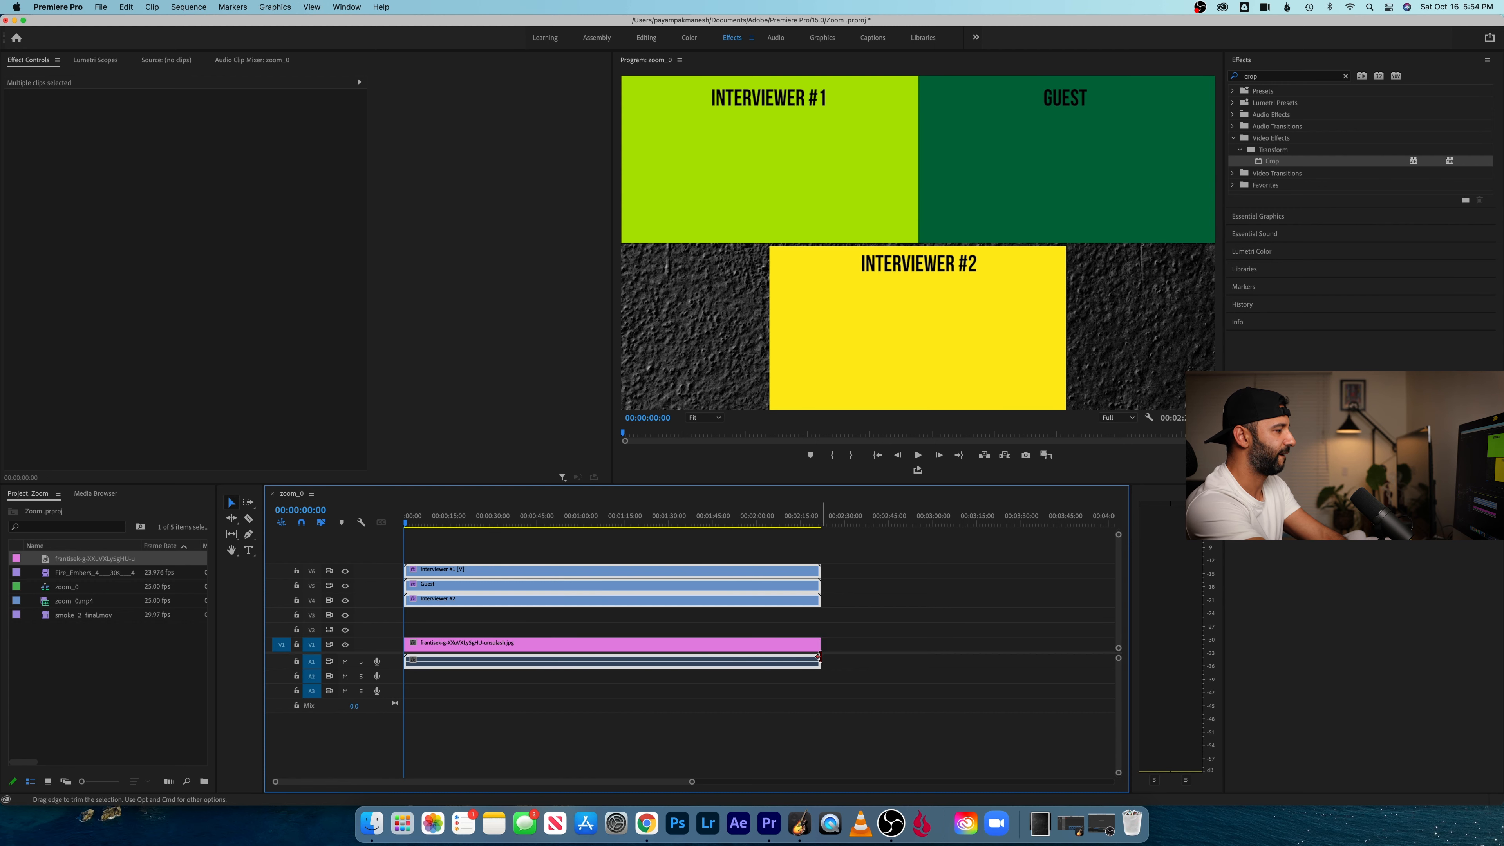
- Set the concrete texture clip on V1 to frame size, then scale it up to about 53 to fill the frame
click(795, 645)
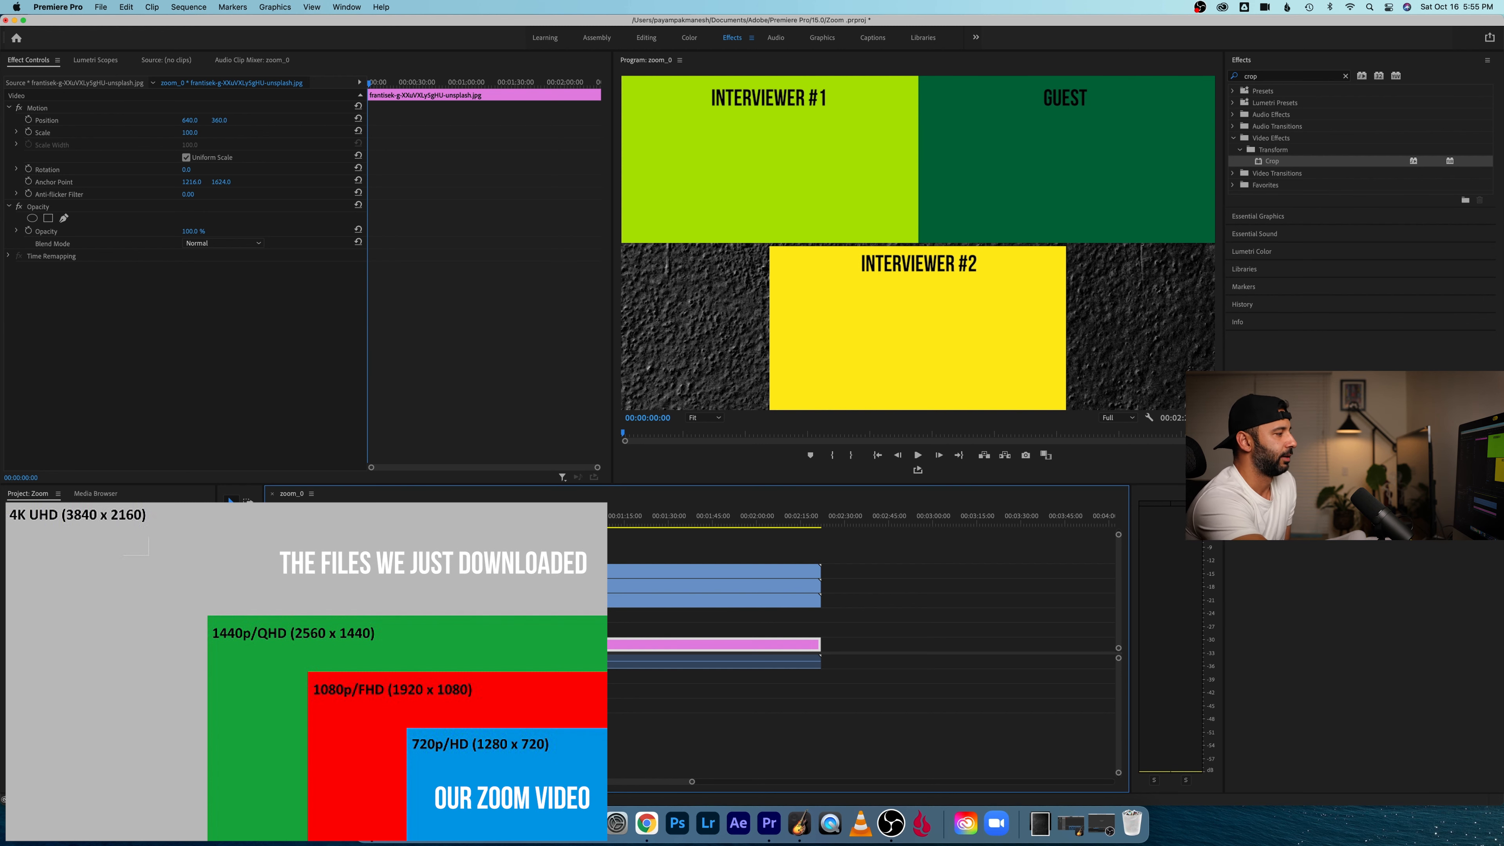
click(514, 726)
click(513, 649)
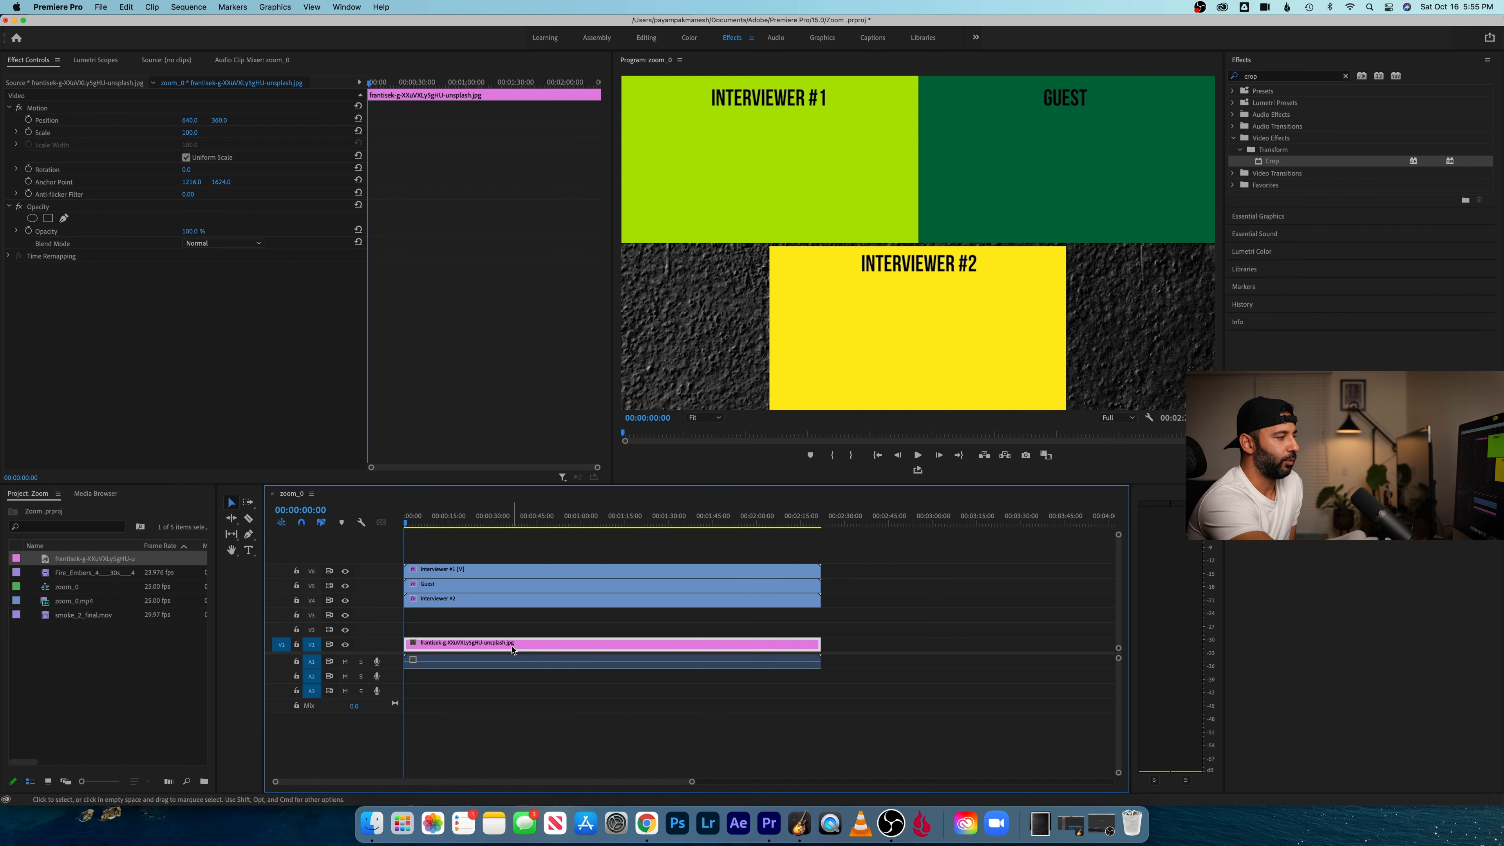
right_click(513, 650)
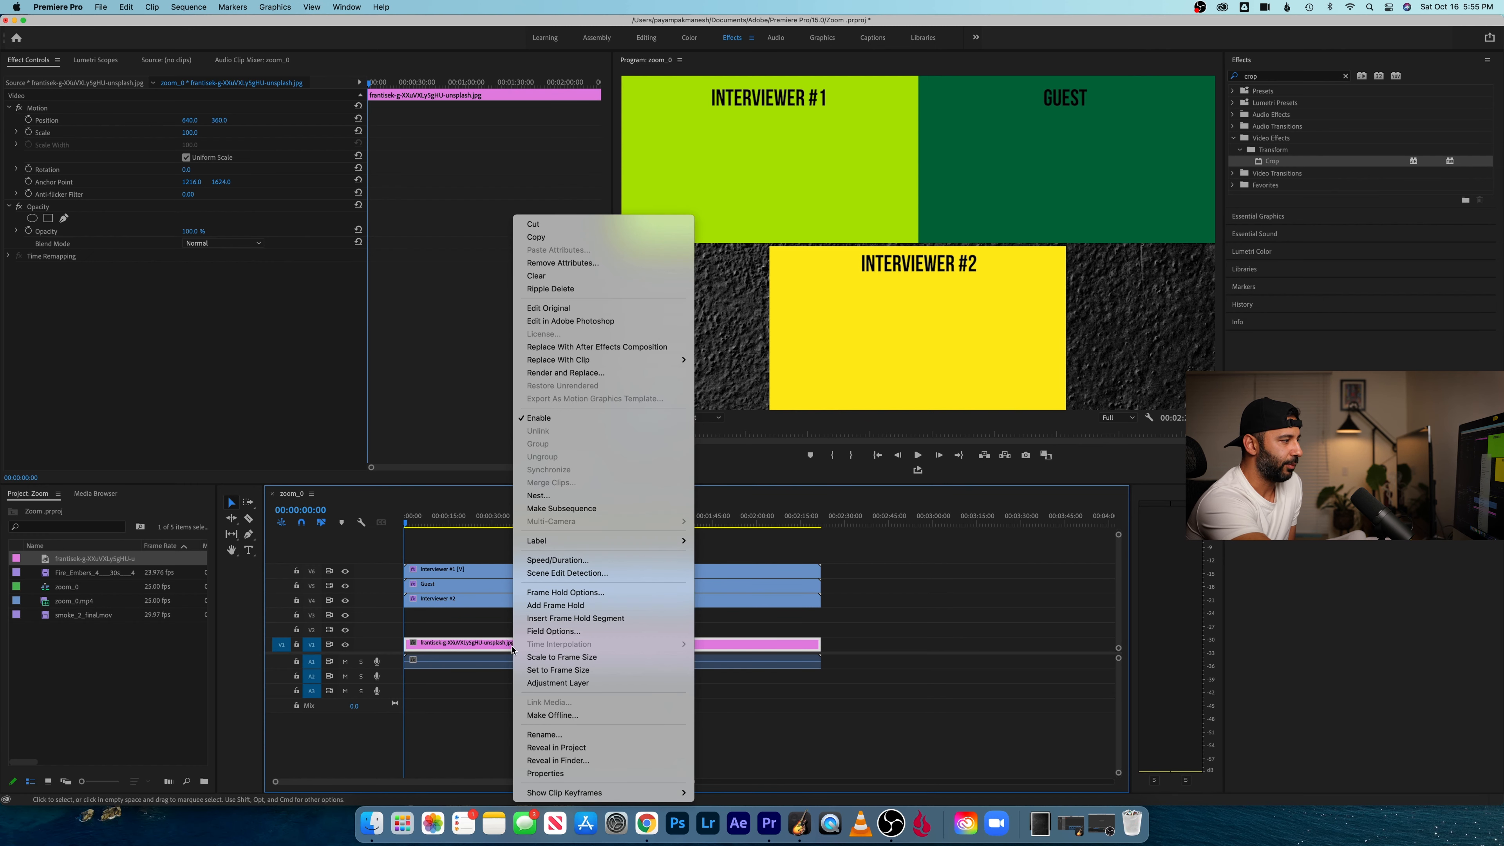
click(544, 670)
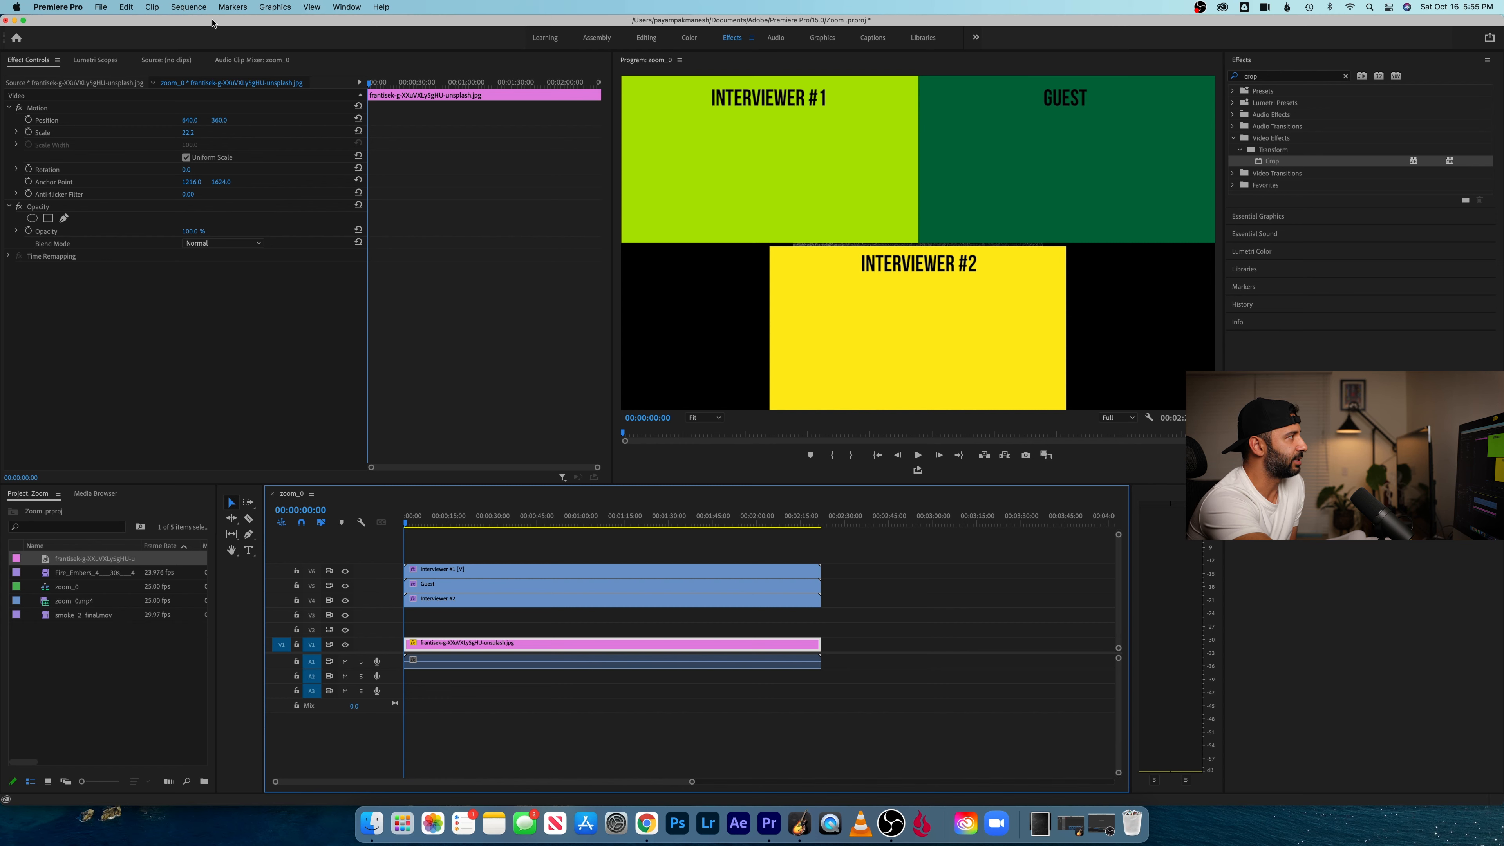
click(345, 7)
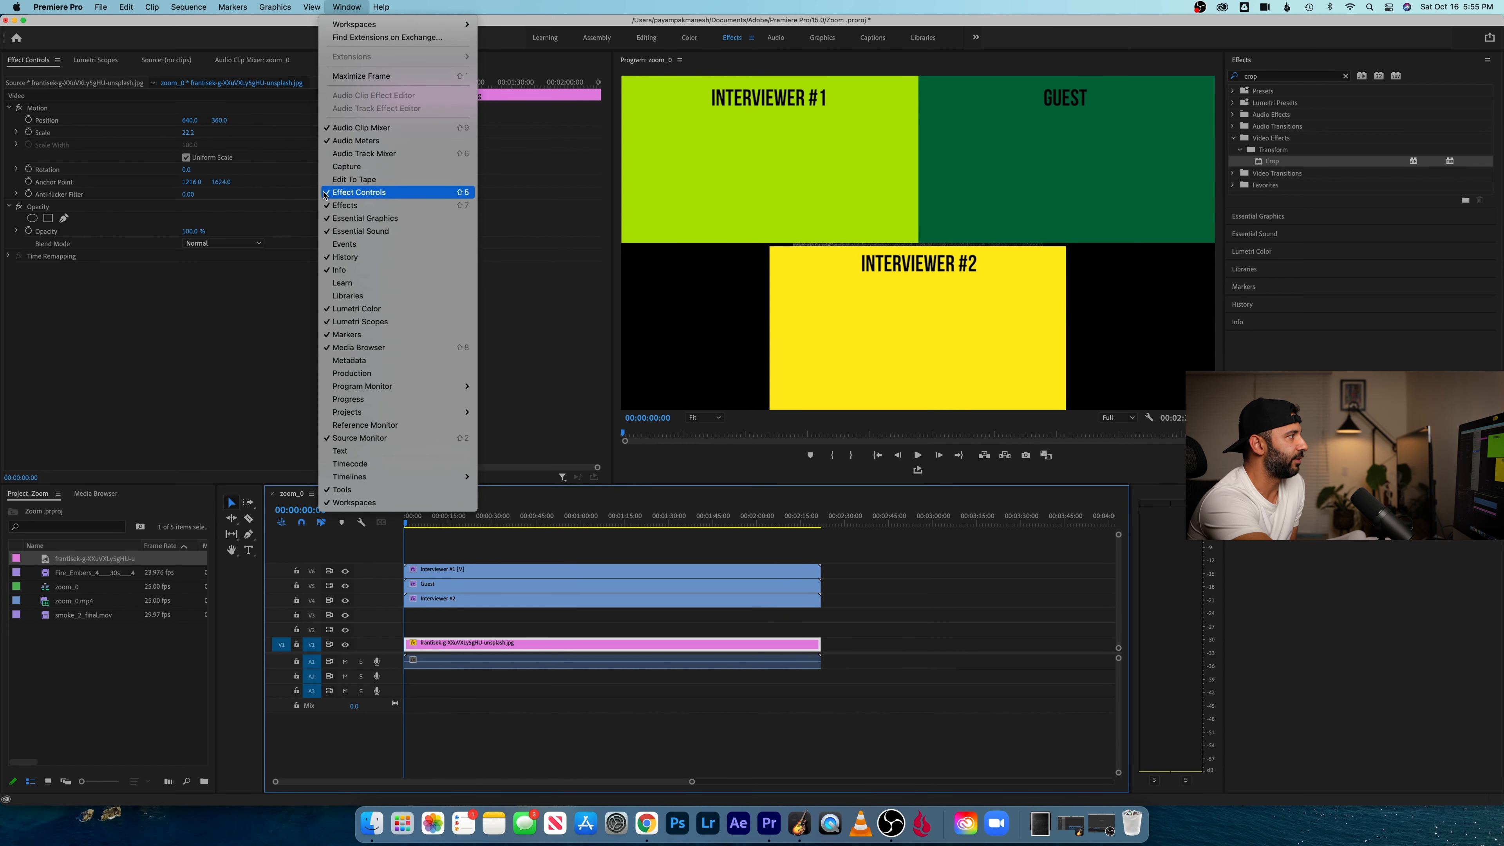
click(153, 313)
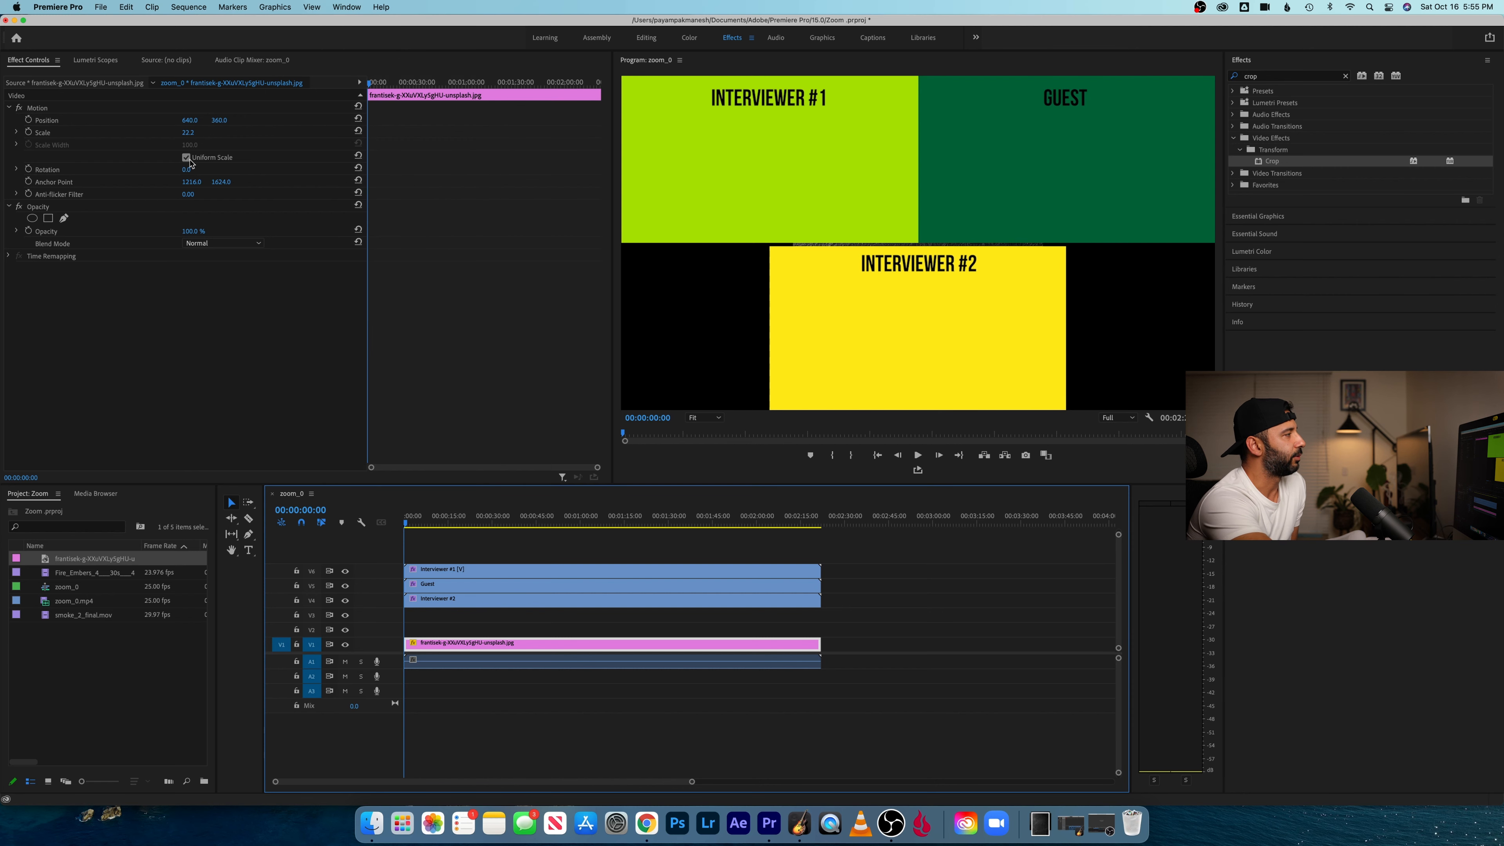
mouse_move(188, 133)
mouse_down()
mouse_move(244, 132)
mouse_move(207, 133)
mouse_up()
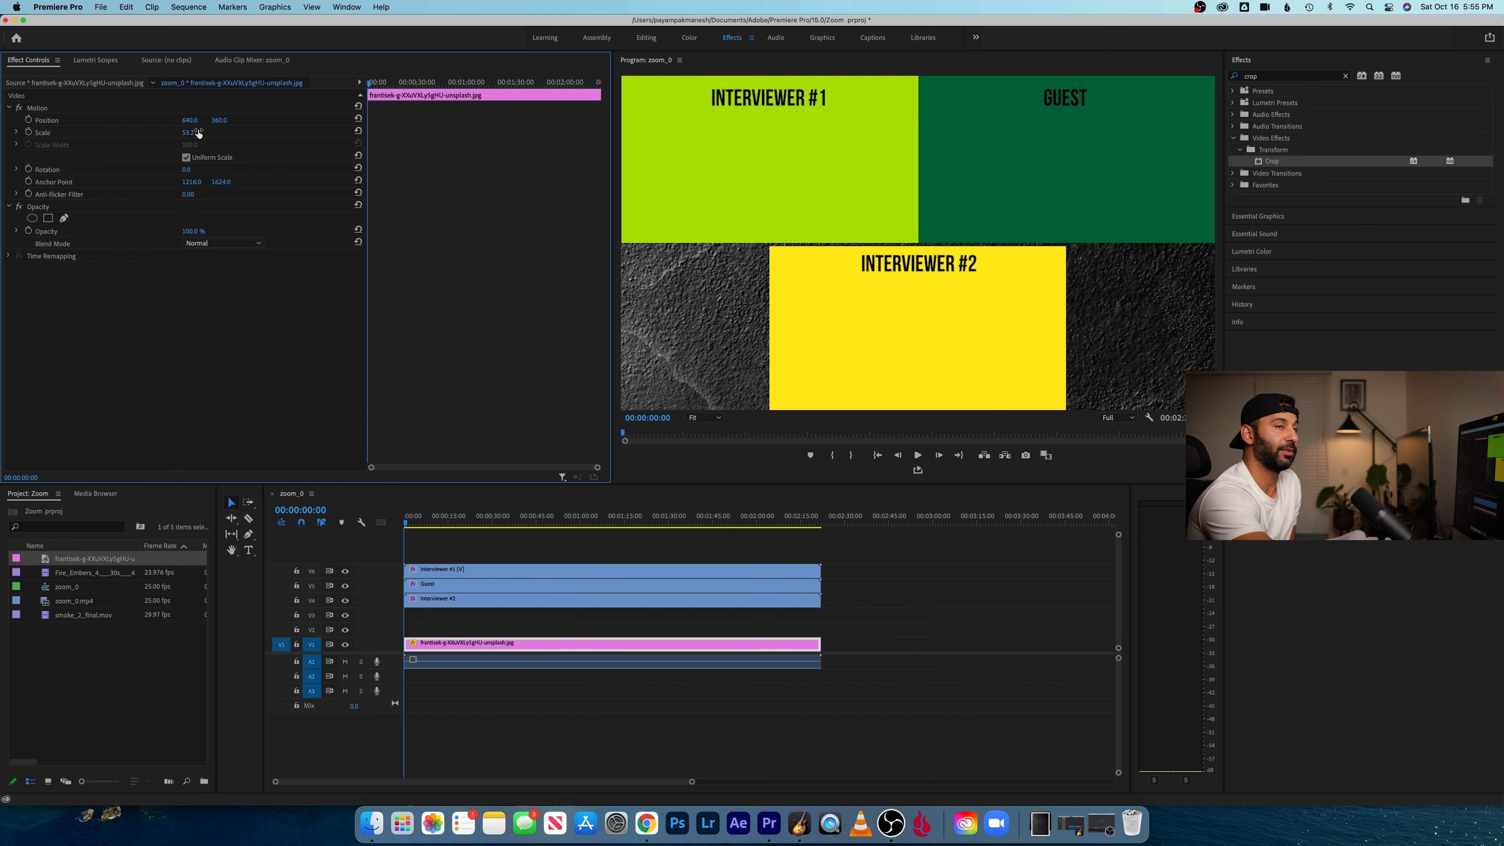
- Place smoke_2_final.mov on V2 at the sequence start above the texture and preview it up to about 18 seconds
click(103, 677)
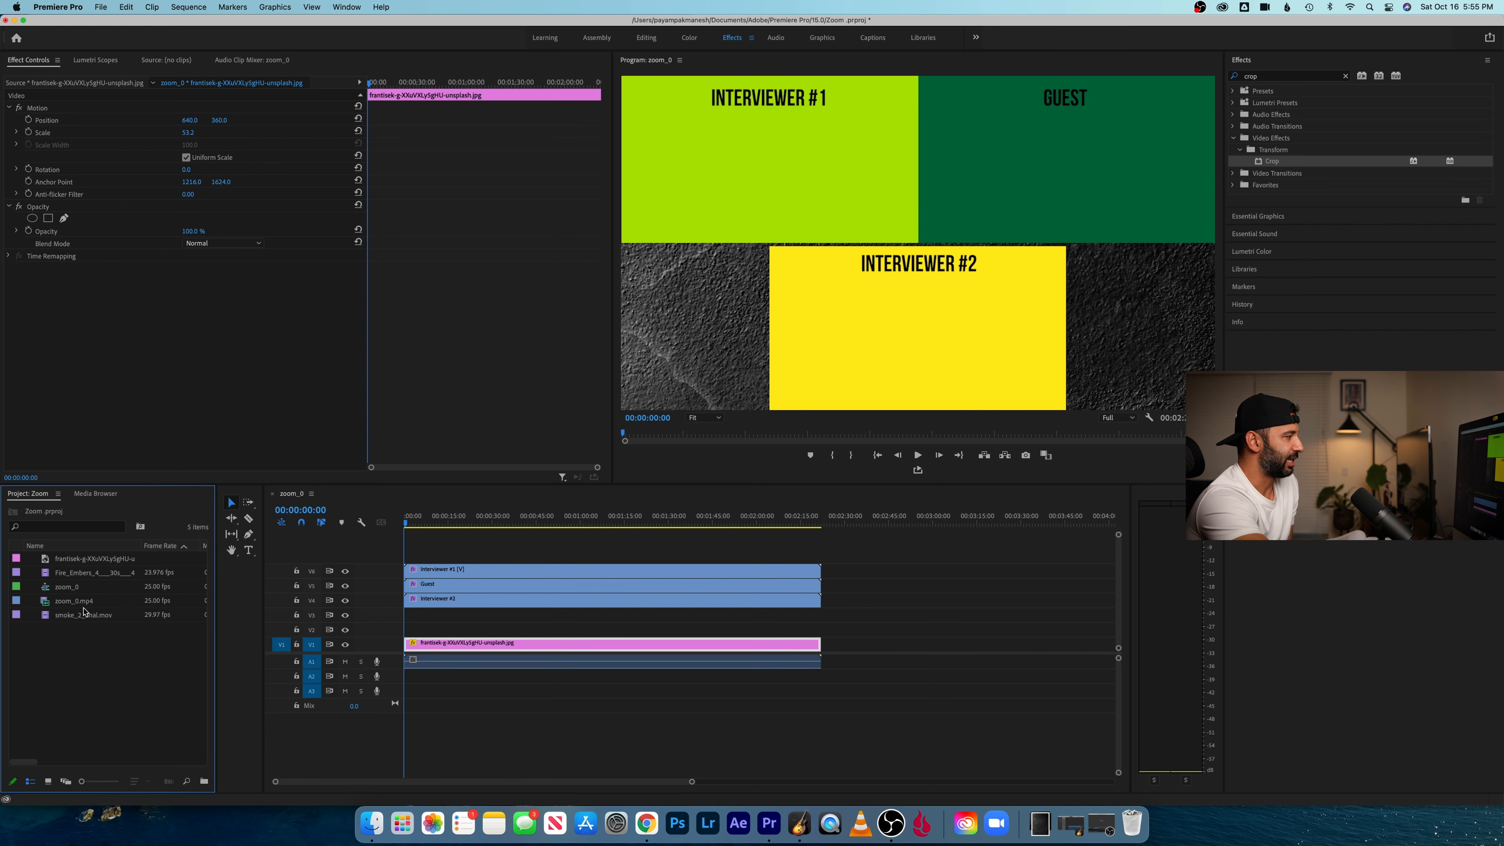
drag(82, 620, 402, 630)
drag(411, 521, 447, 521)
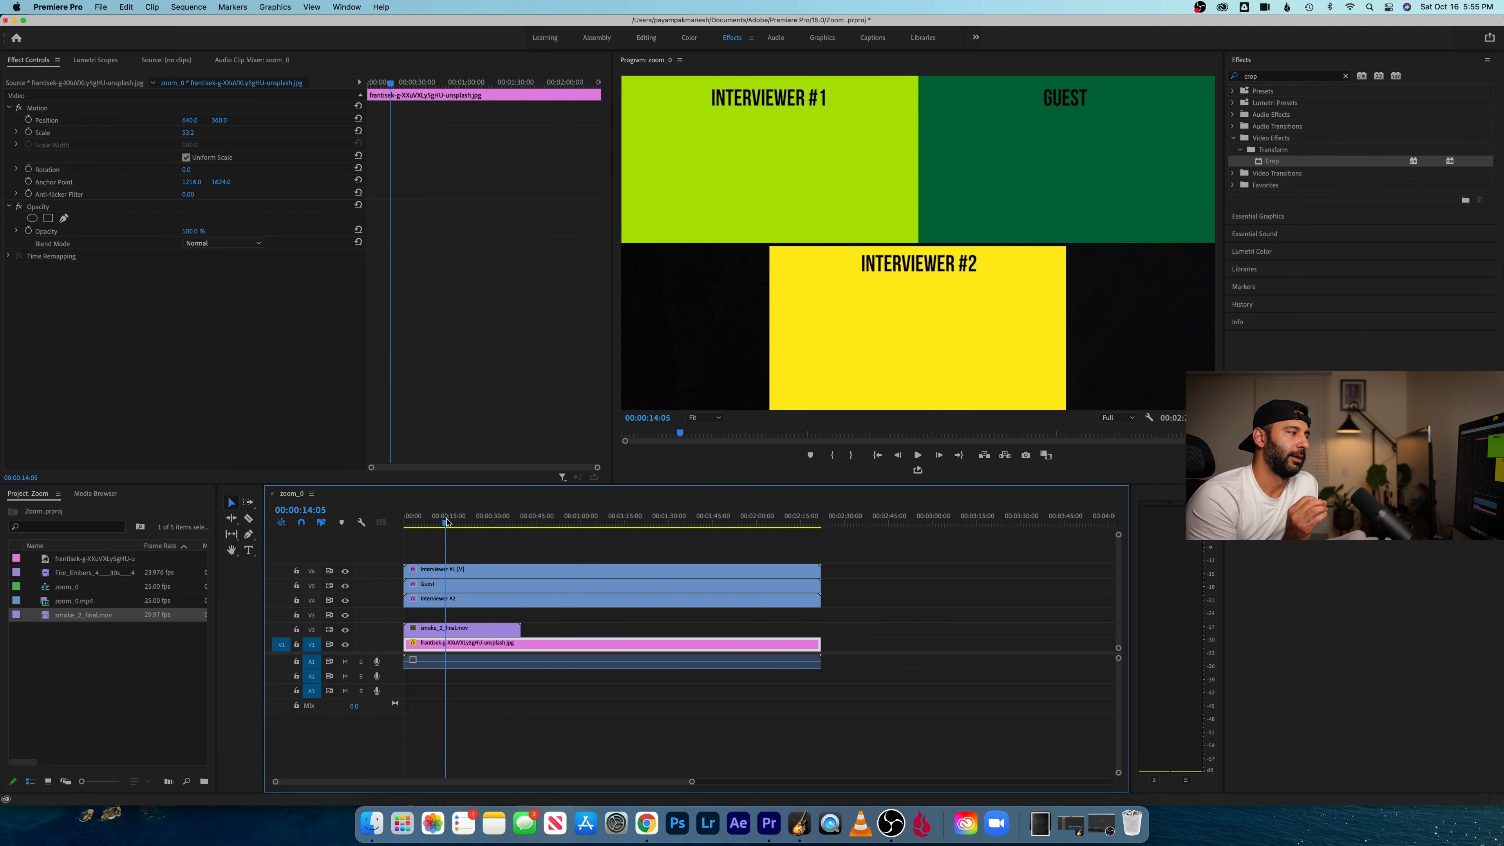
drag(455, 522, 461, 525)
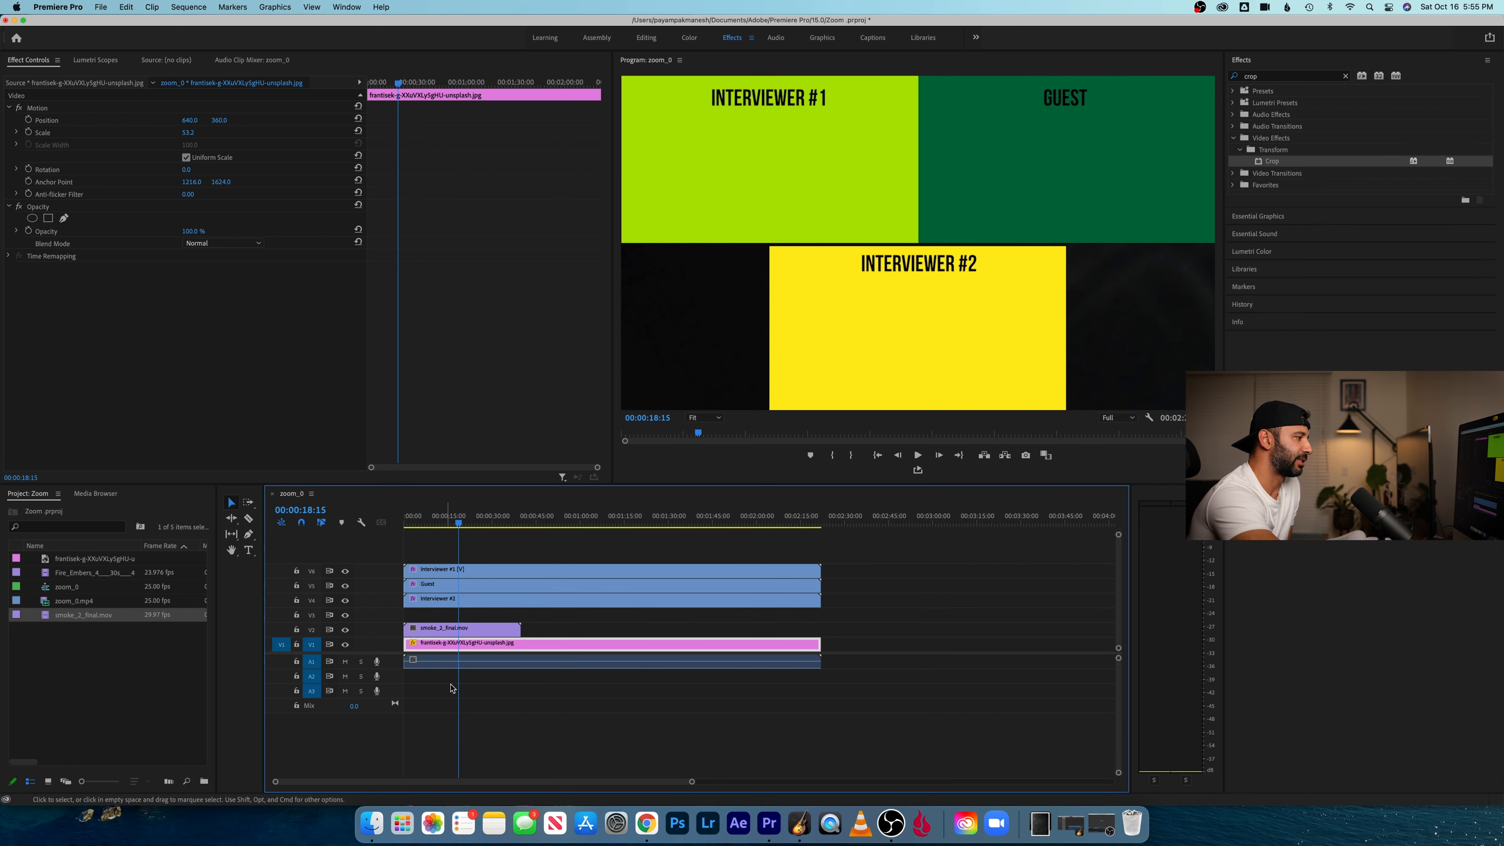
- Set the blend mode of smoke_2_final.mov on V2 to Screen and preview the smoke over the texture
click(483, 633)
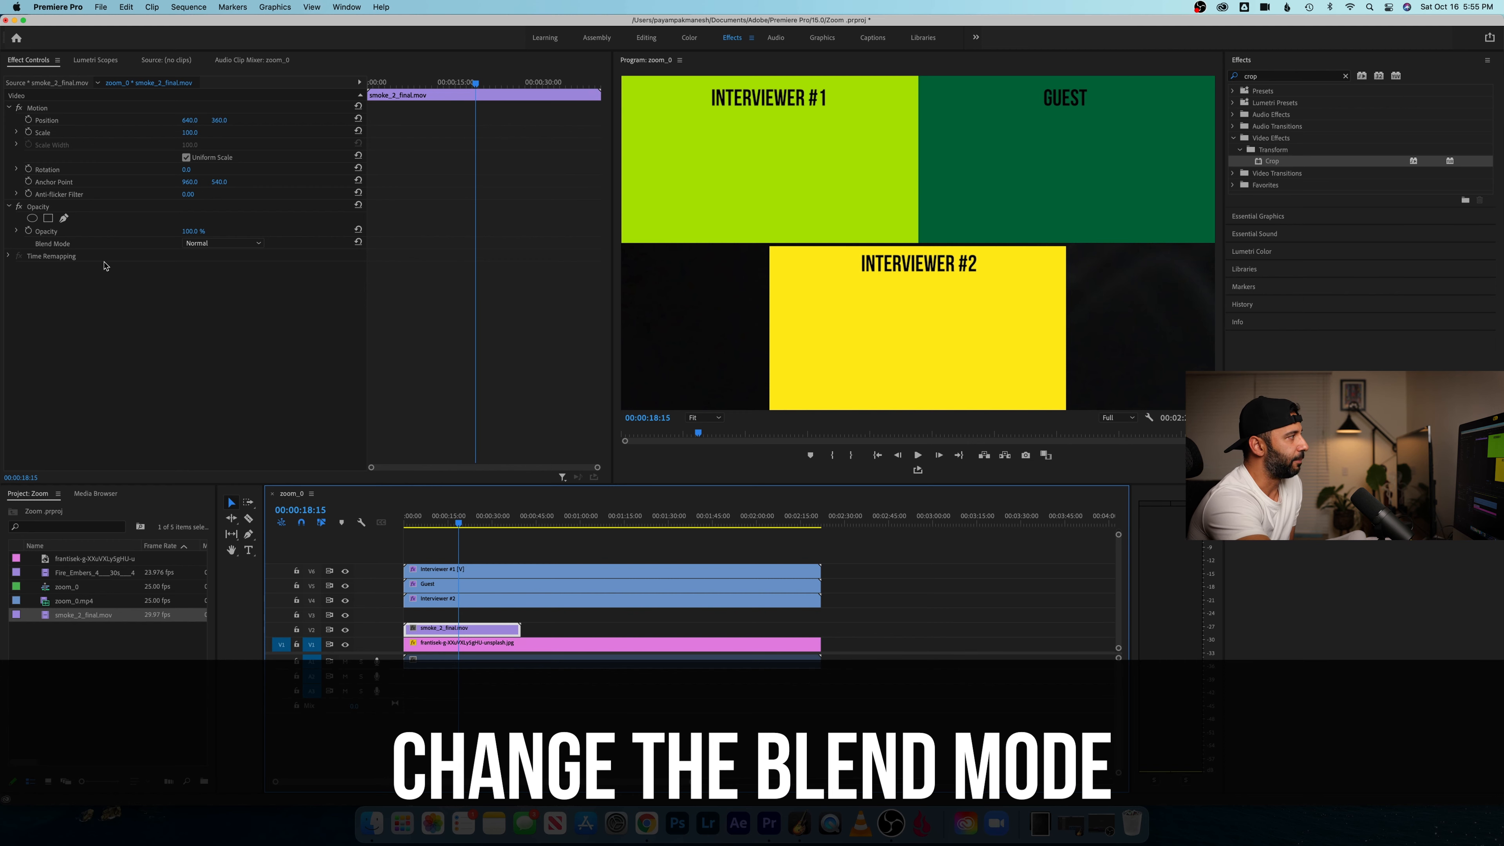
click(235, 247)
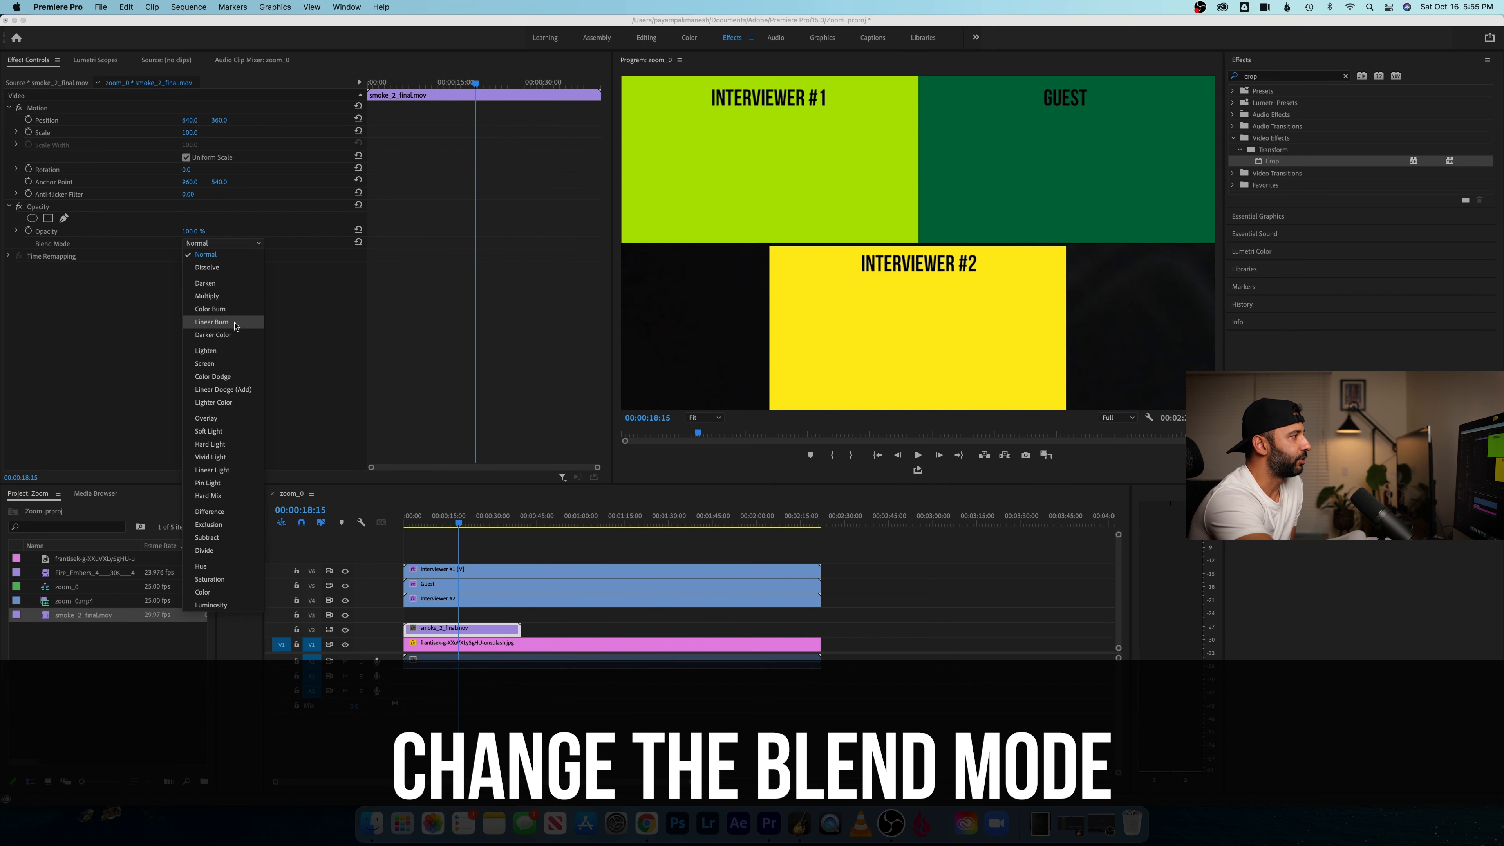
click(207, 363)
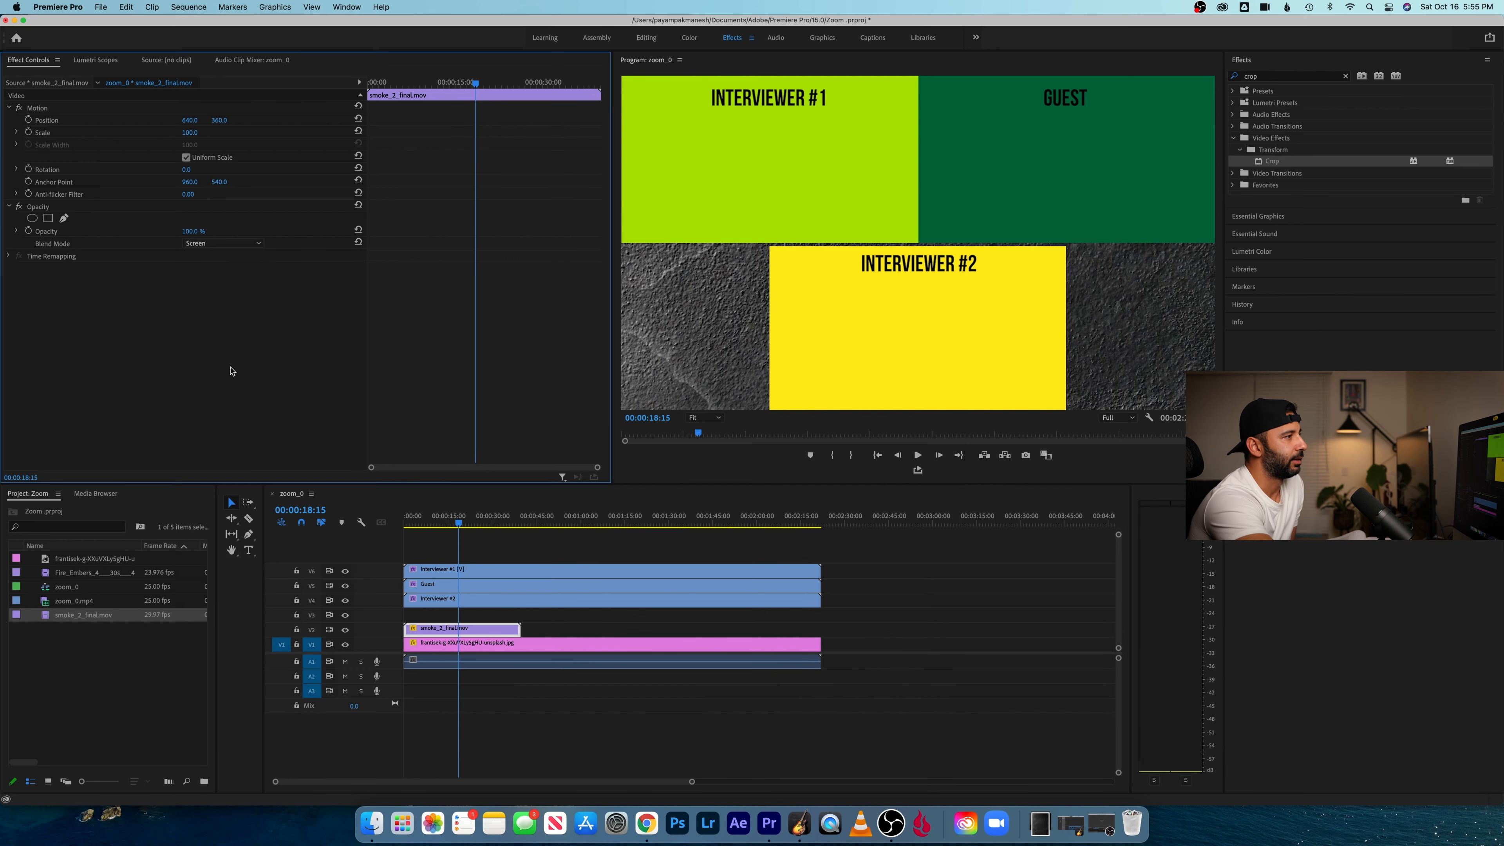
drag(467, 525, 446, 525)
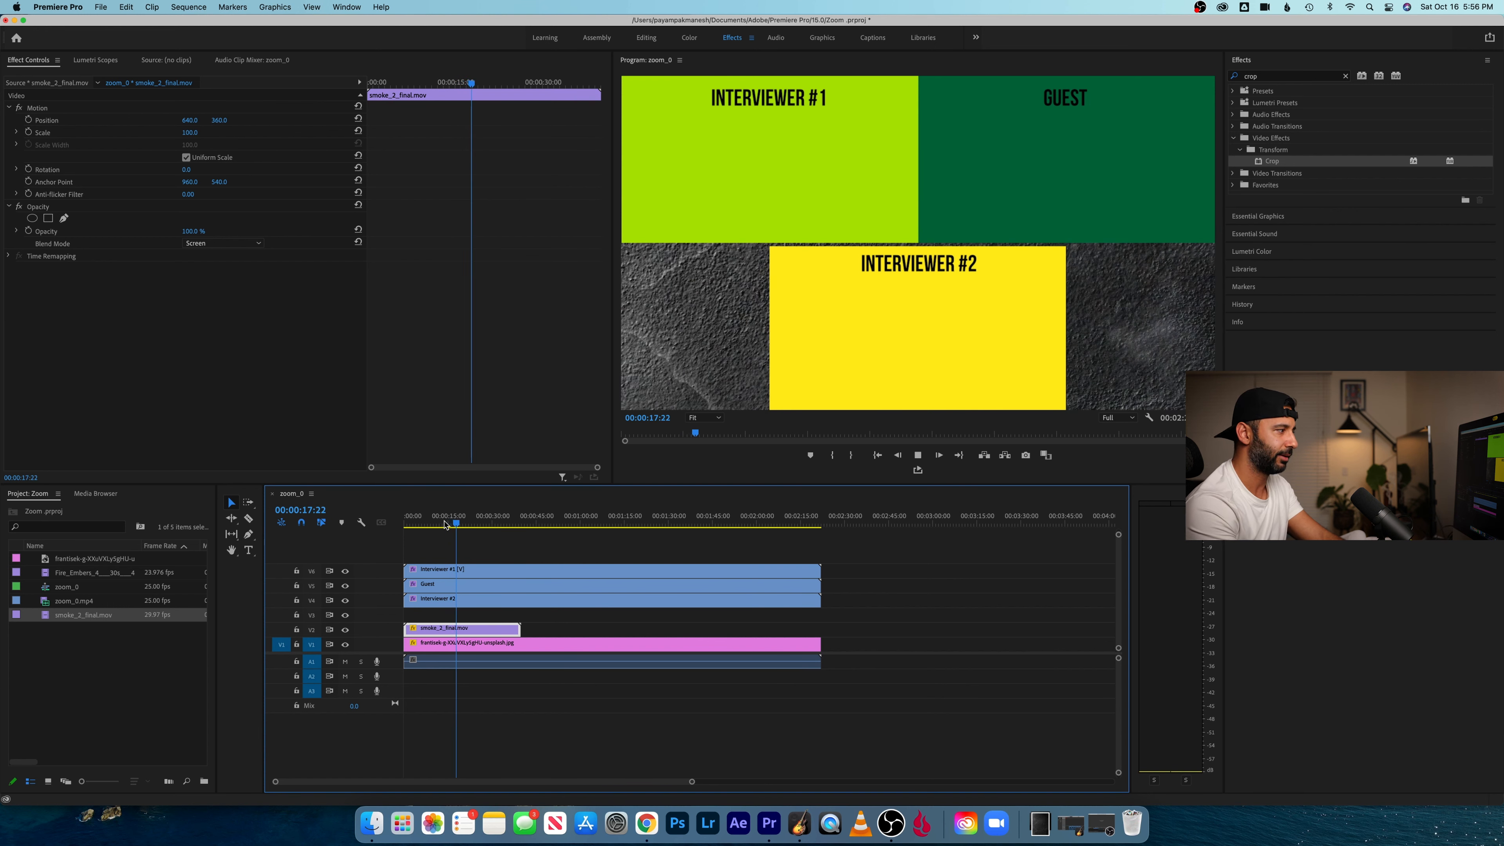
key(space)
- Place the fire embers video on V3 at the sequence start above the smoke and set its blend mode to Screen
drag(72, 573, 397, 619)
click(466, 615)
drag(436, 520, 430, 519)
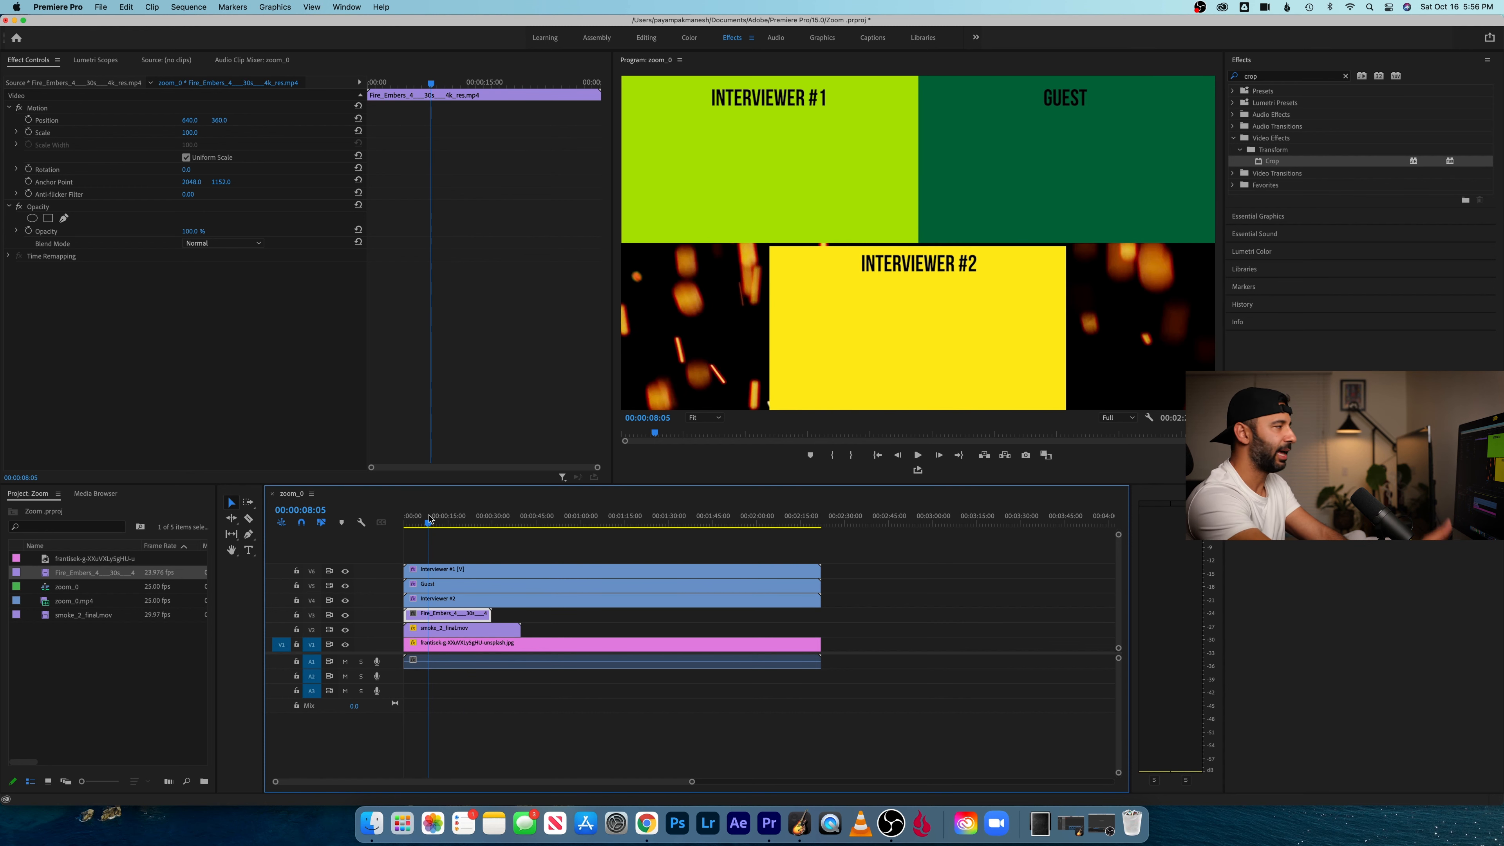
click(237, 244)
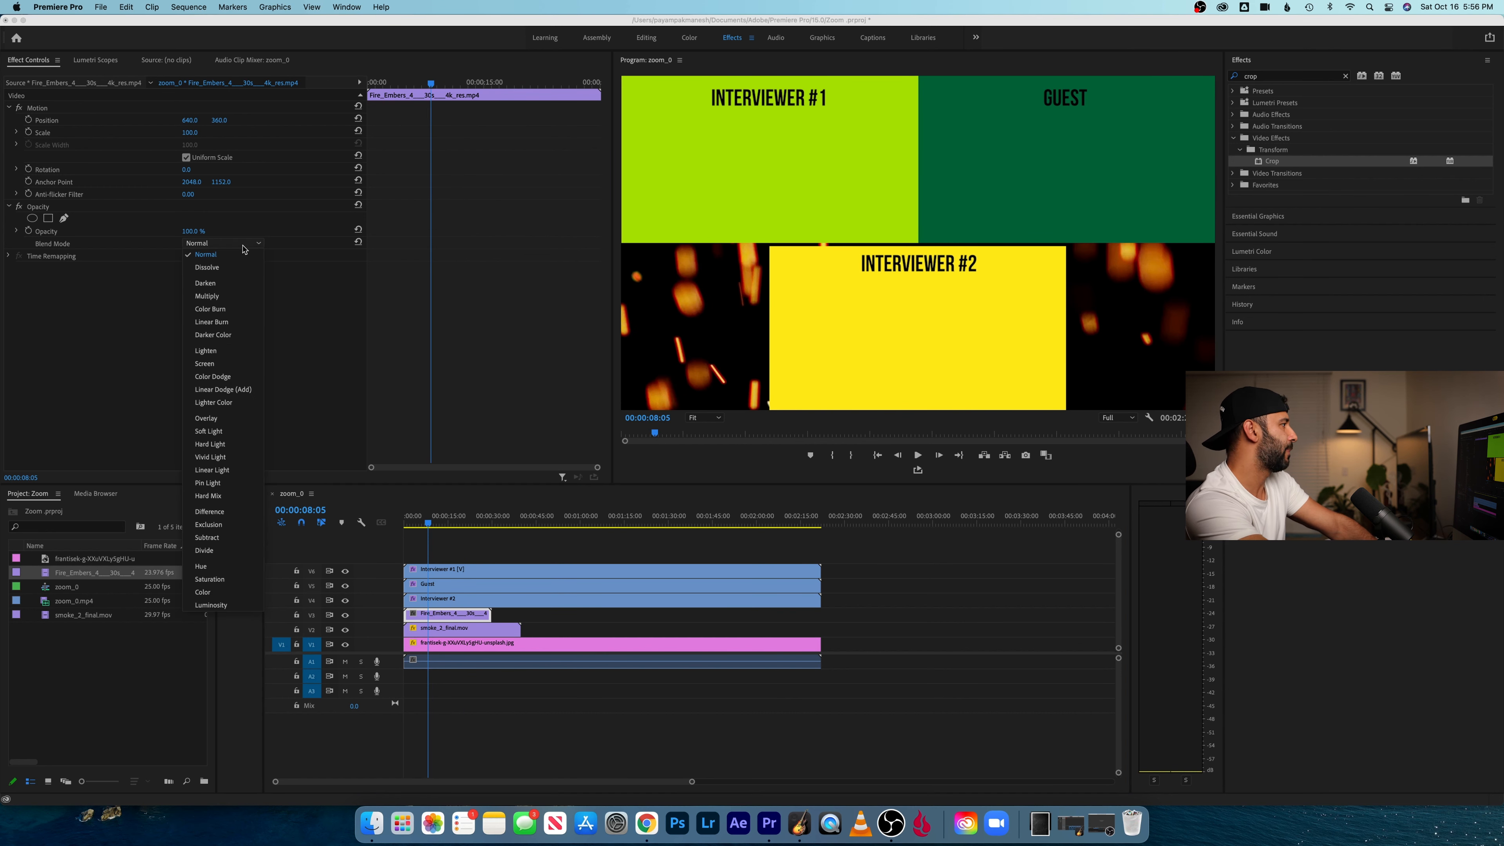
click(232, 364)
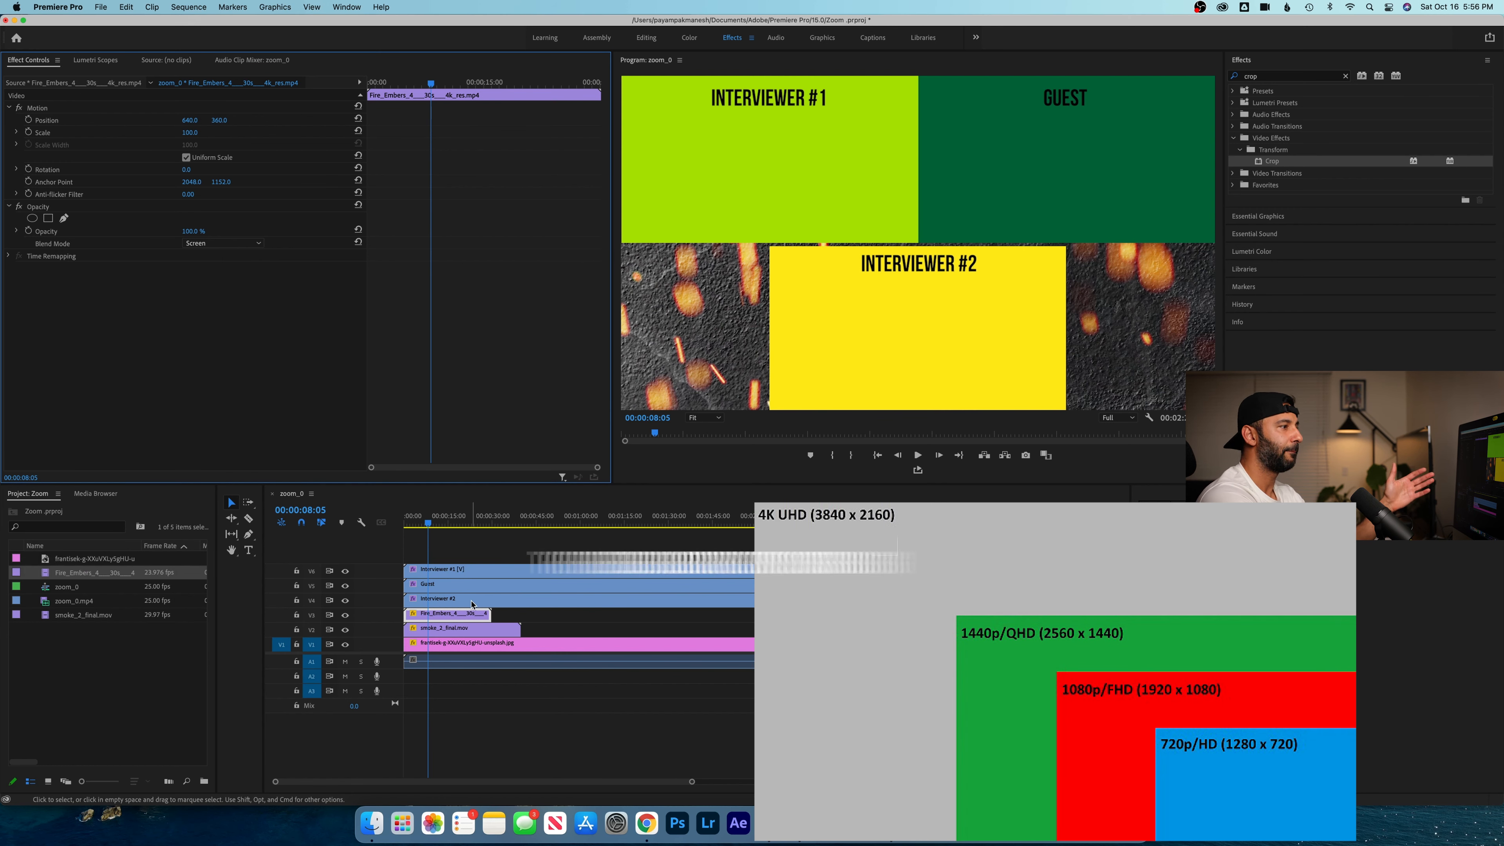
- Set the fire embers clip on V3 to frame size, keeping its original position
right_click(466, 619)
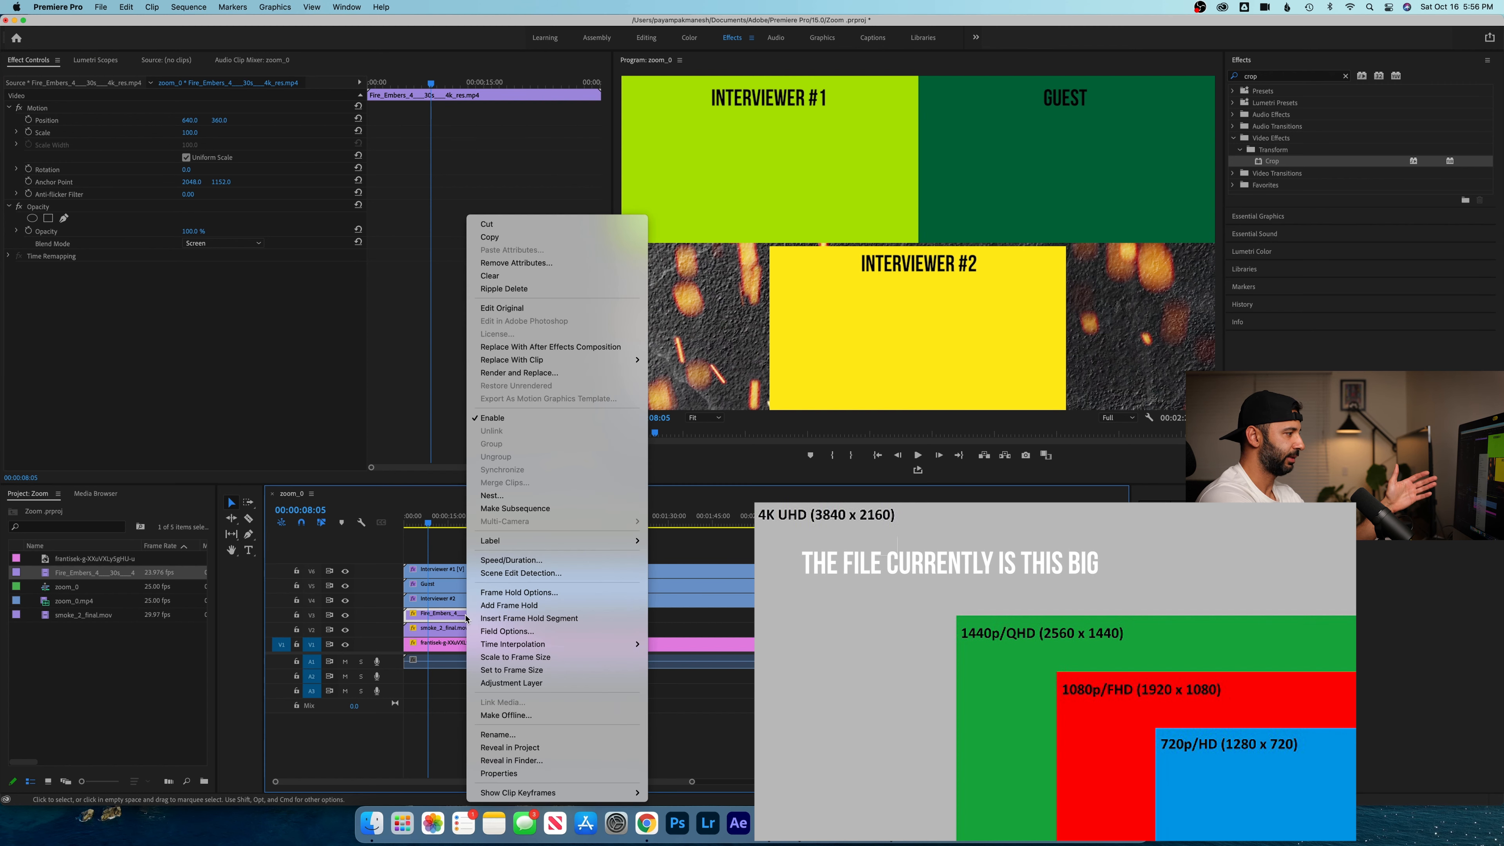
click(512, 670)
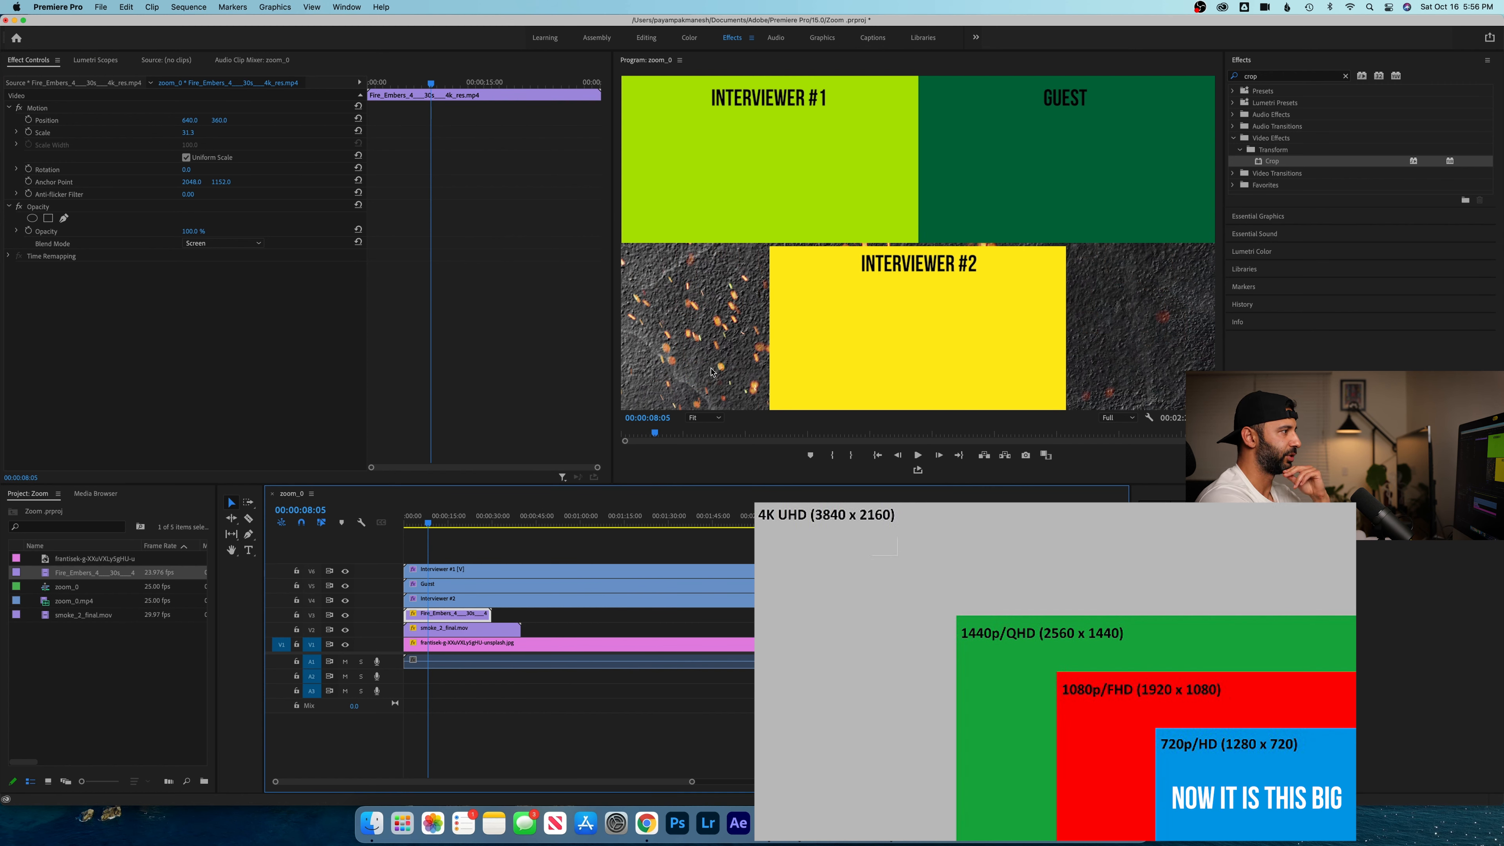
drag(218, 121, 225, 120)
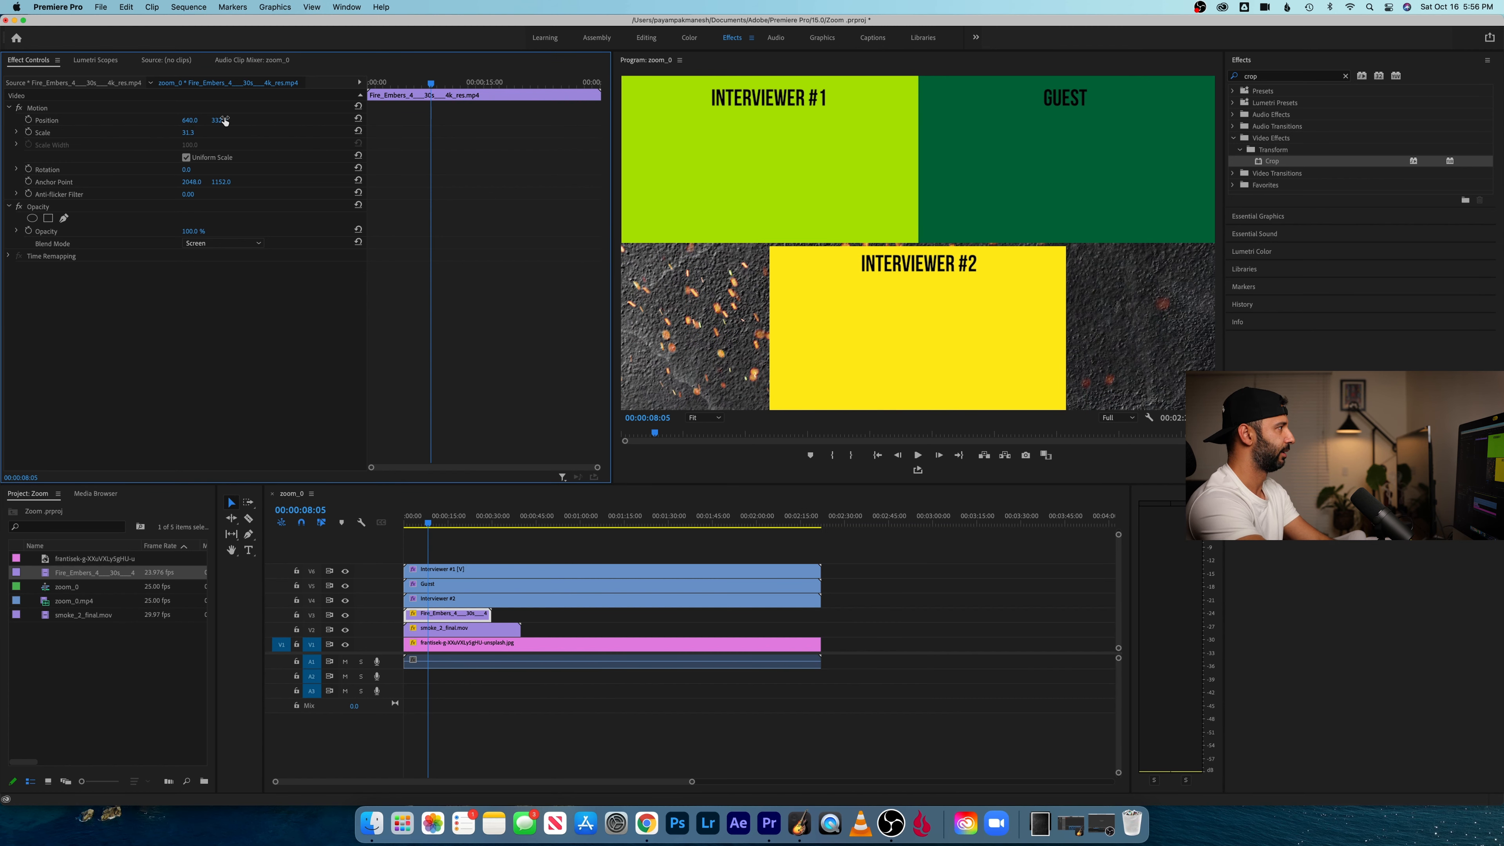
key(super+z)
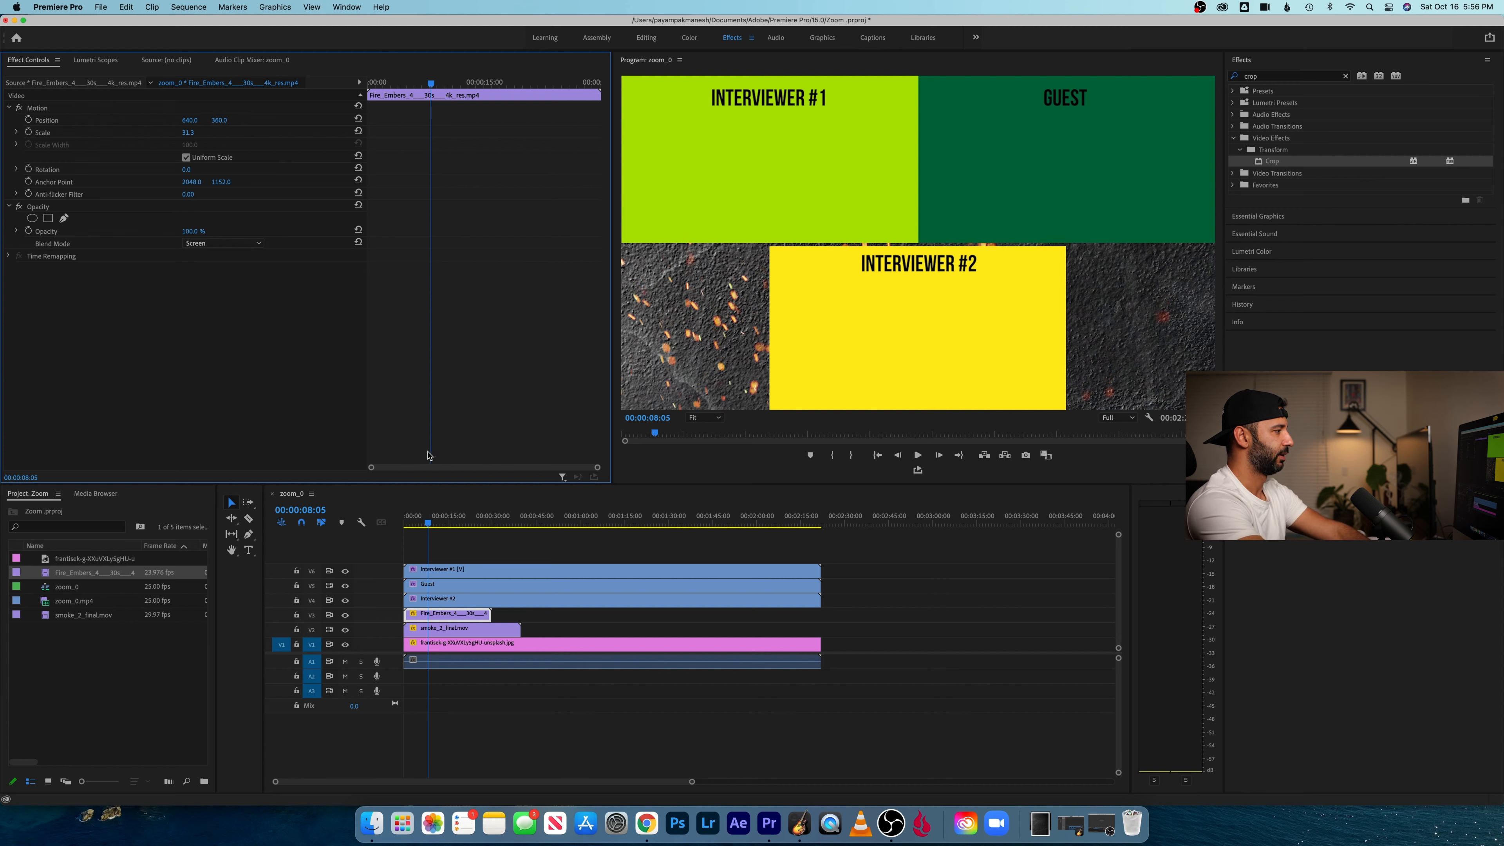
drag(446, 513, 437, 511)
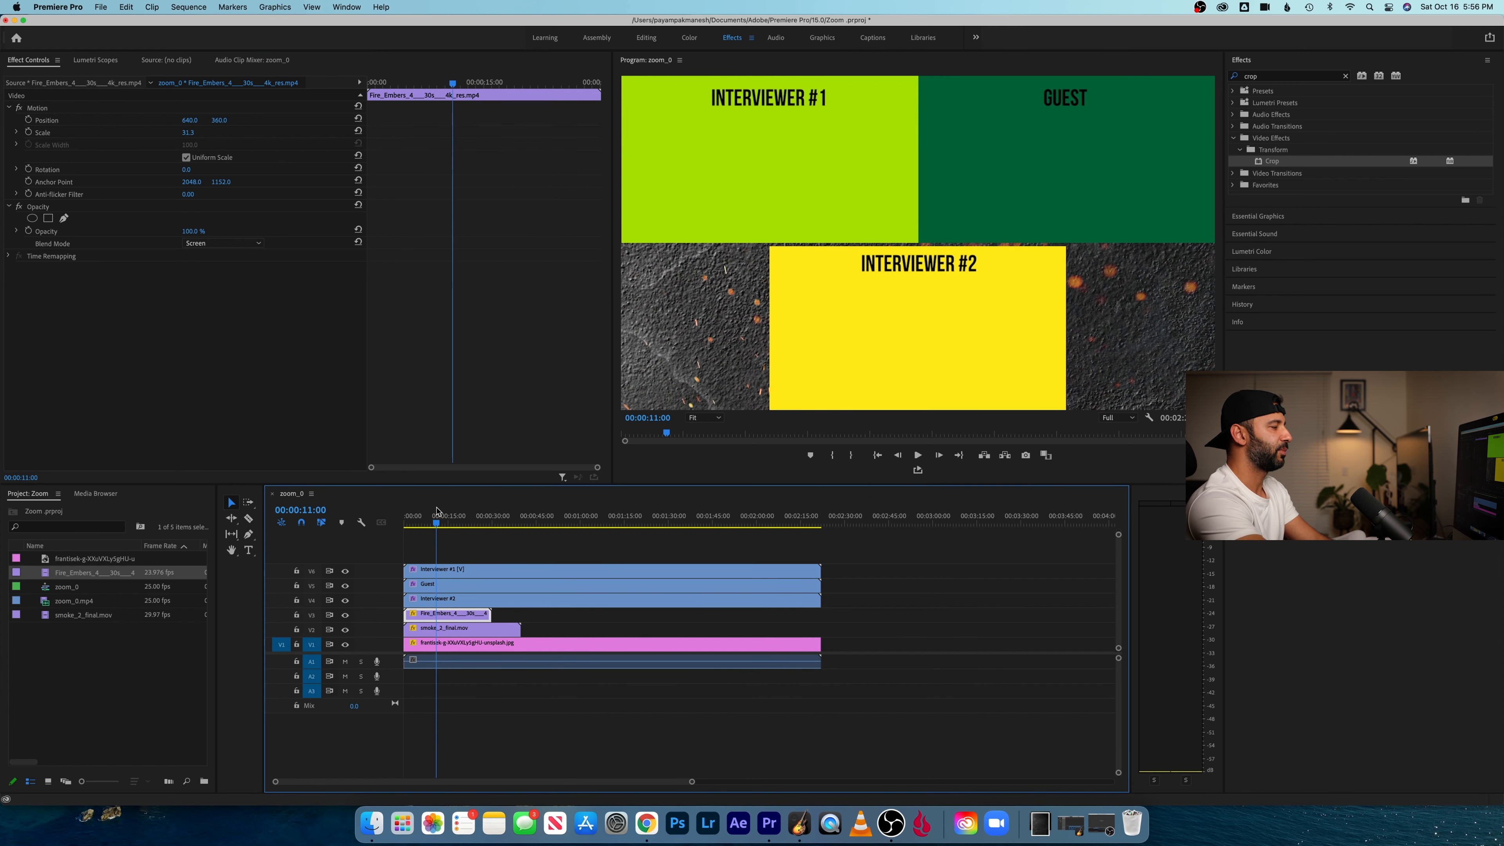
drag(447, 614, 465, 595)
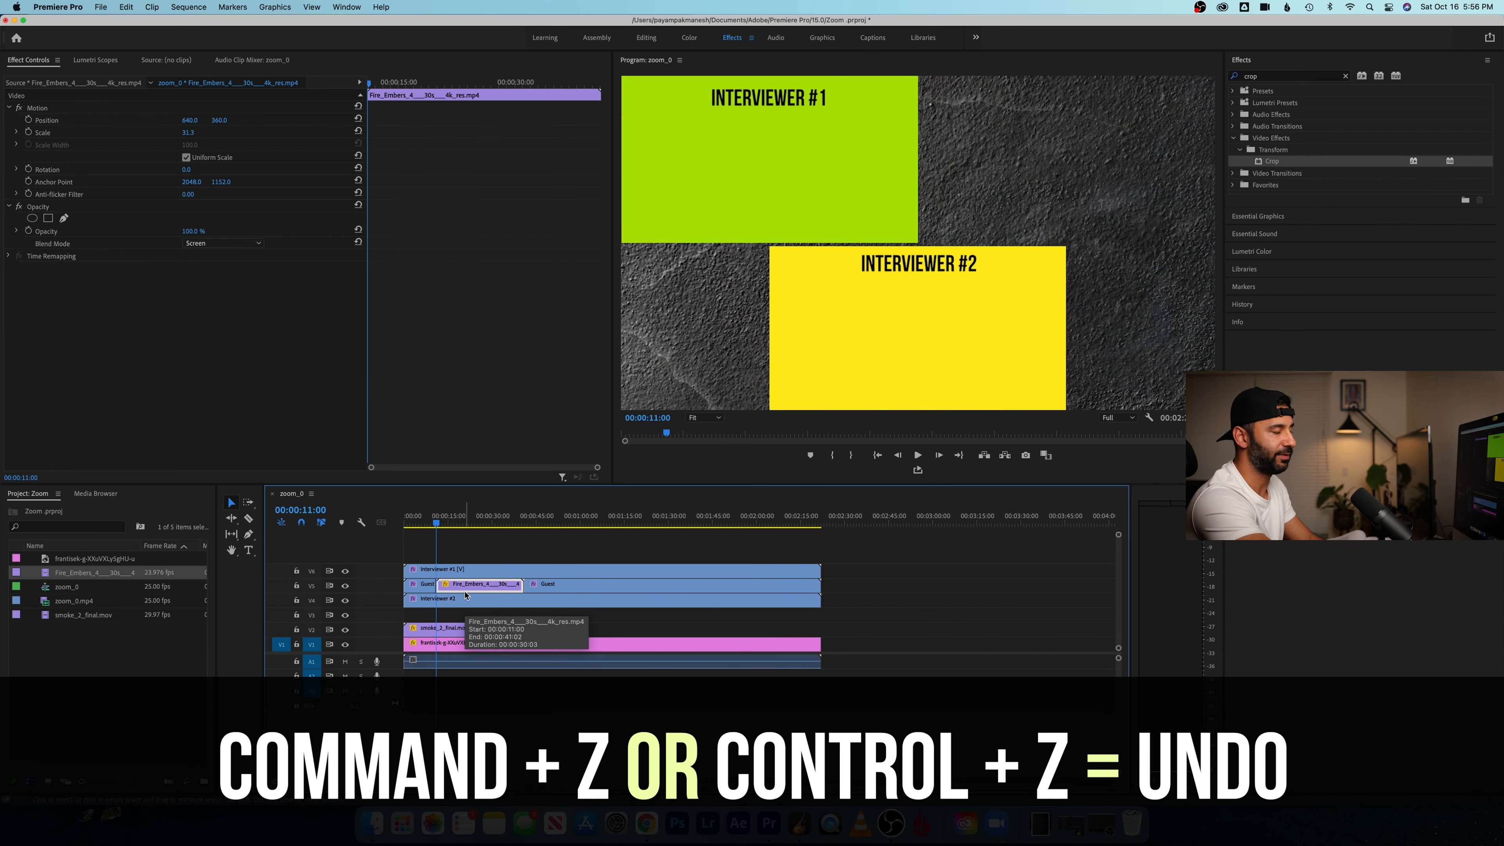
key(super+z)
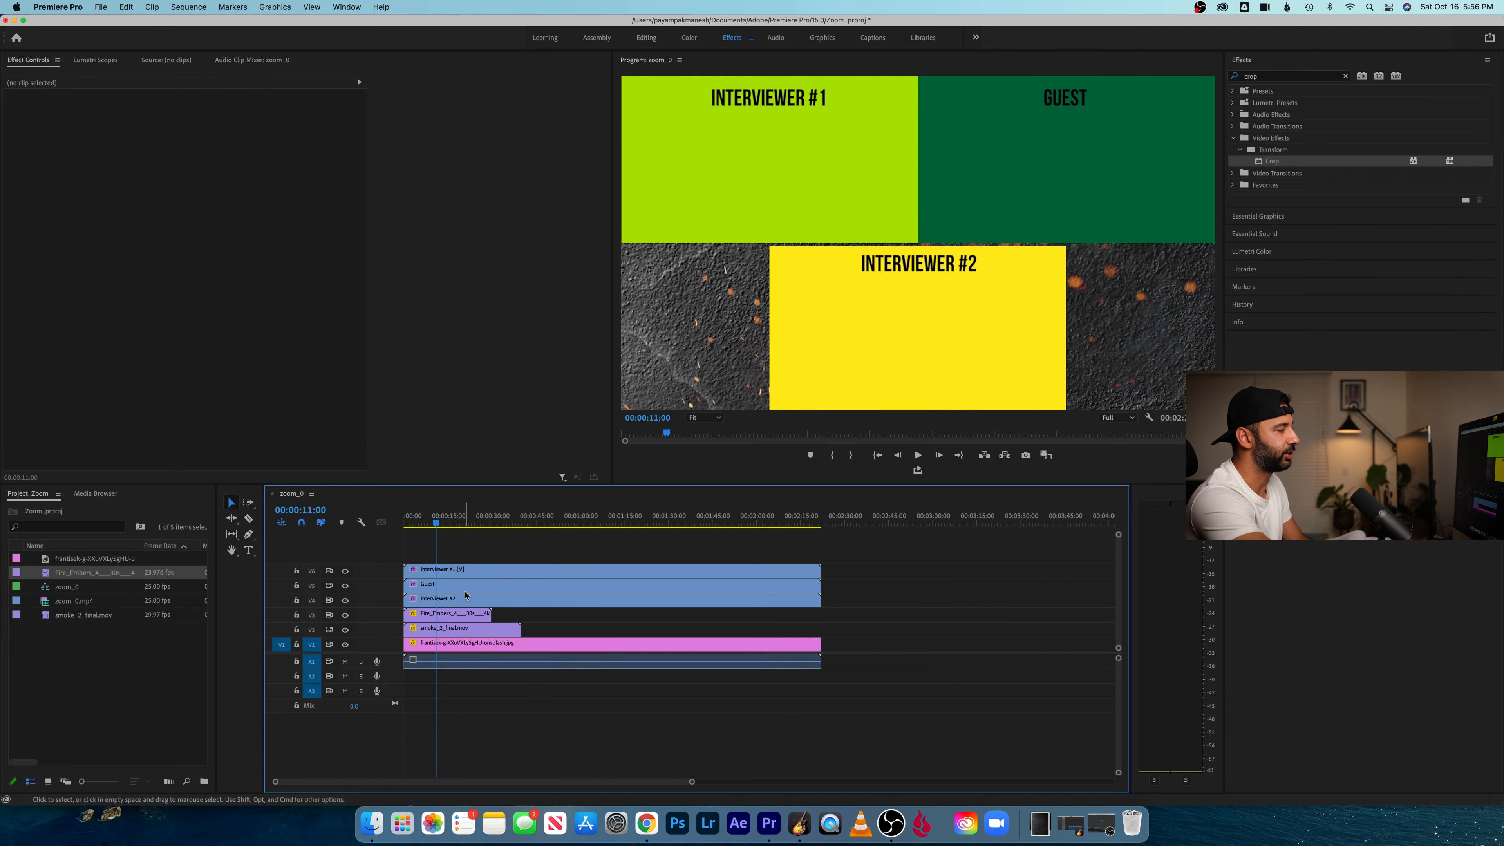
- Play the sequence from about 7 seconds to review the embers over the concrete texture
click(469, 618)
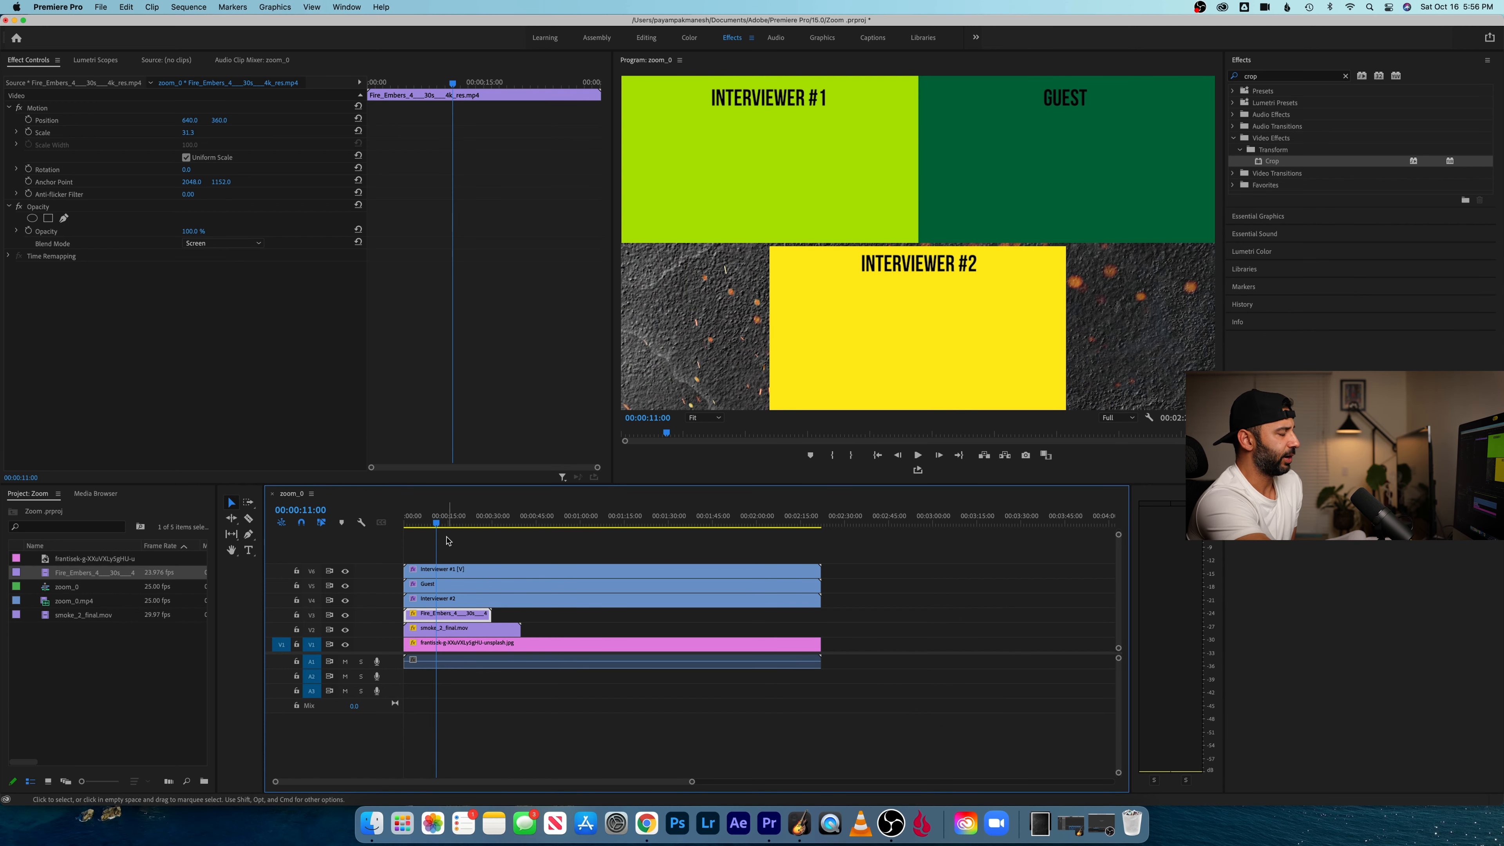
drag(443, 520, 426, 521)
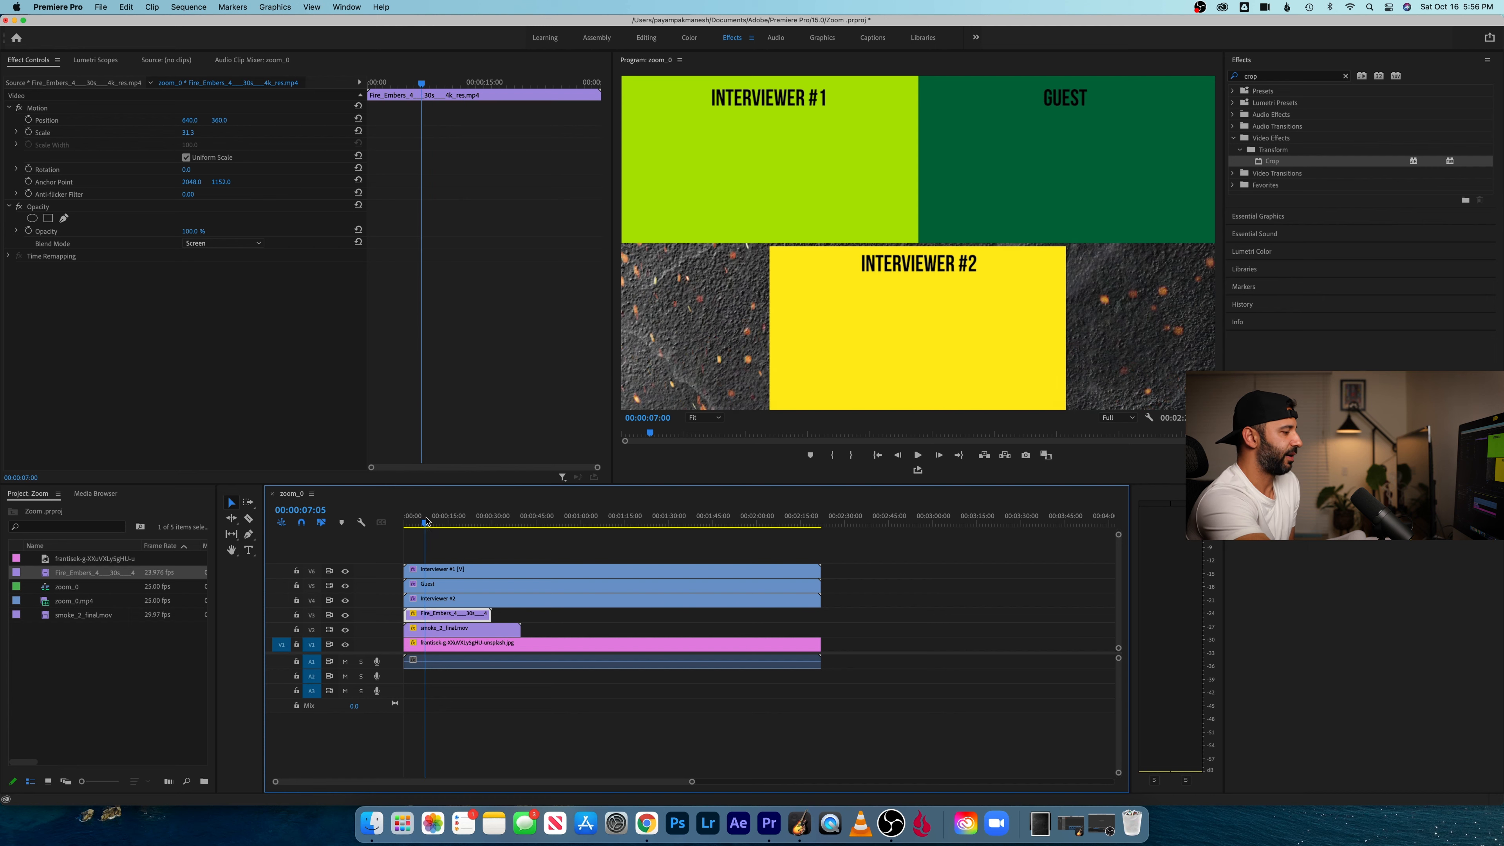
key(space)
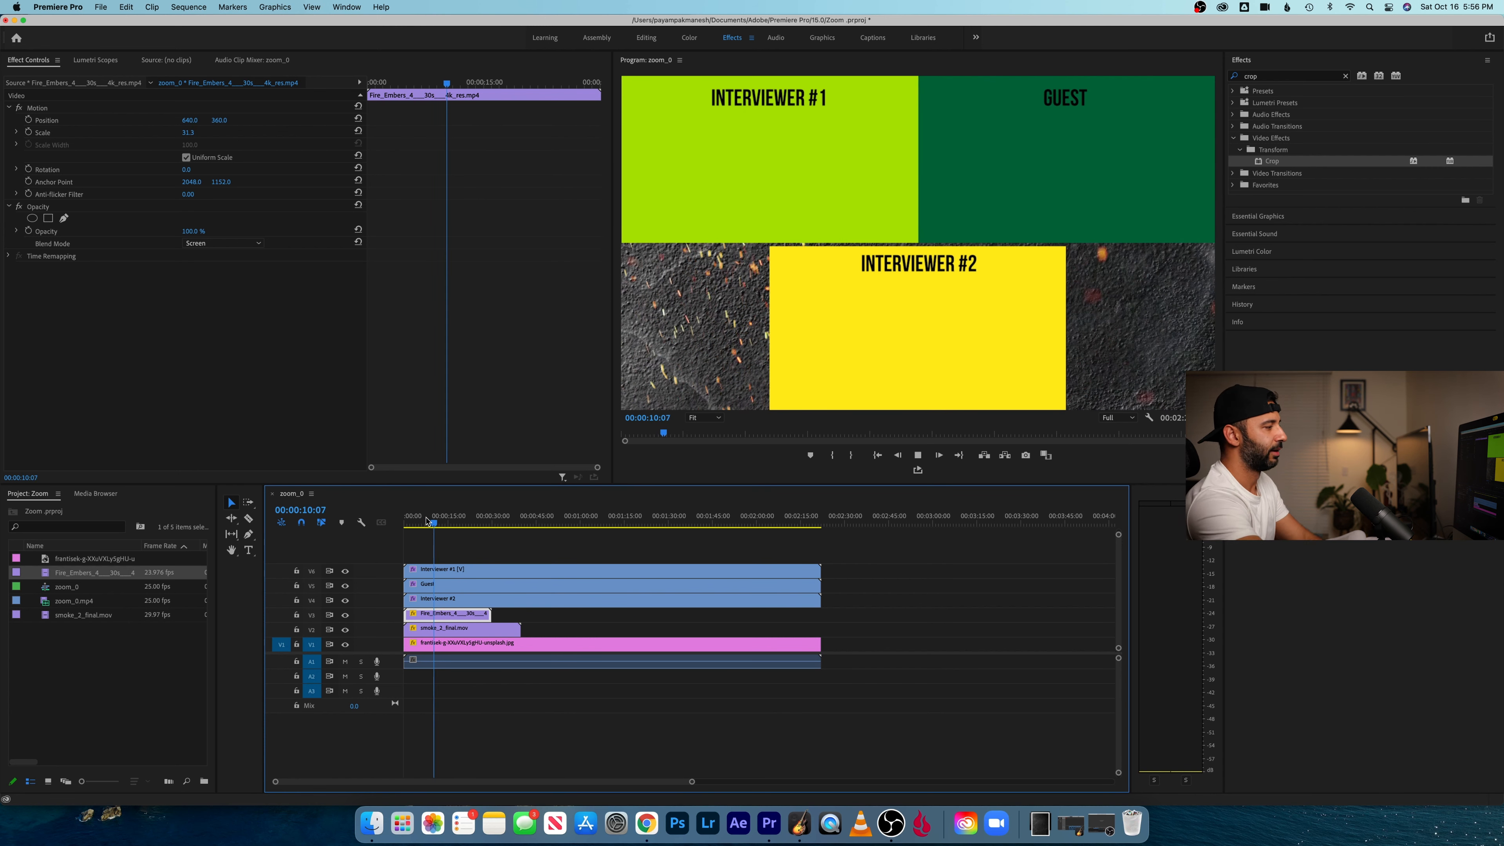
- Lower the opacity of the concrete texture clip on V1 to 50% and play the sequence from the start
click(544, 646)
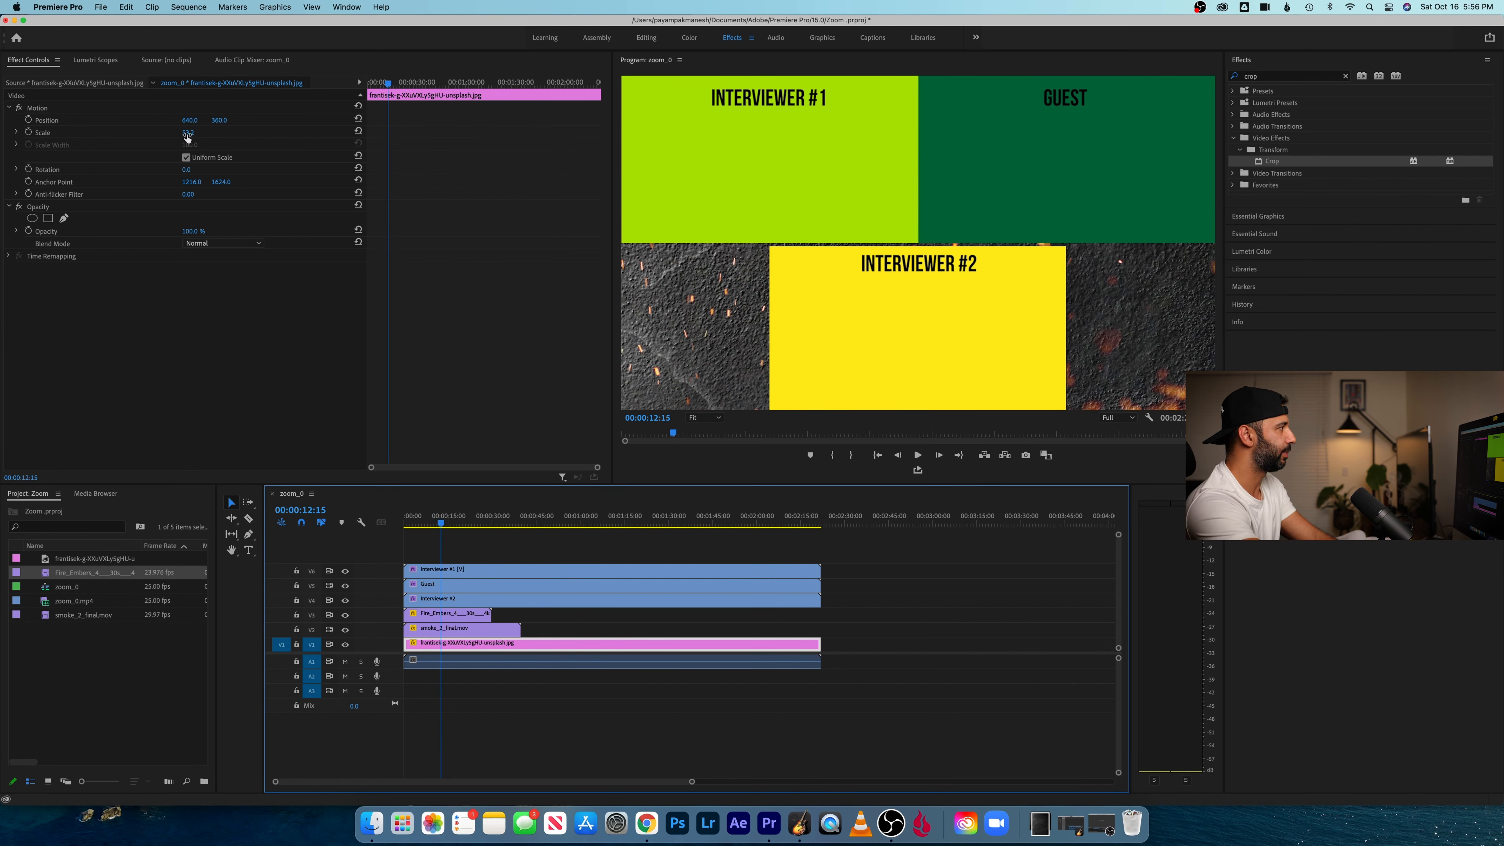
click(186, 137)
mouse_move(189, 132)
mouse_down()
mouse_move(171, 132)
mouse_move(198, 134)
mouse_up()
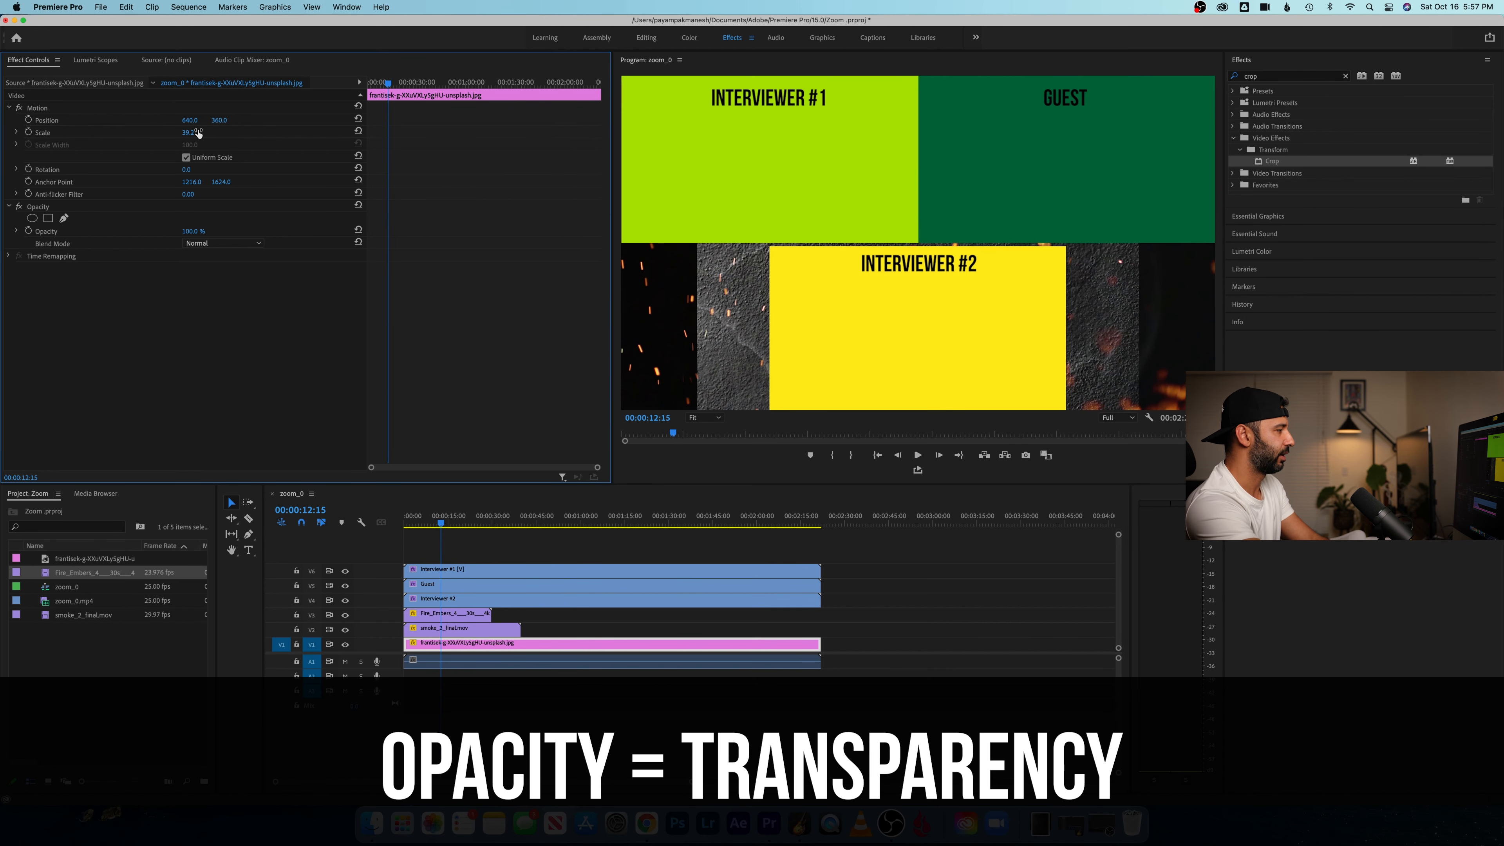
key(super+z)
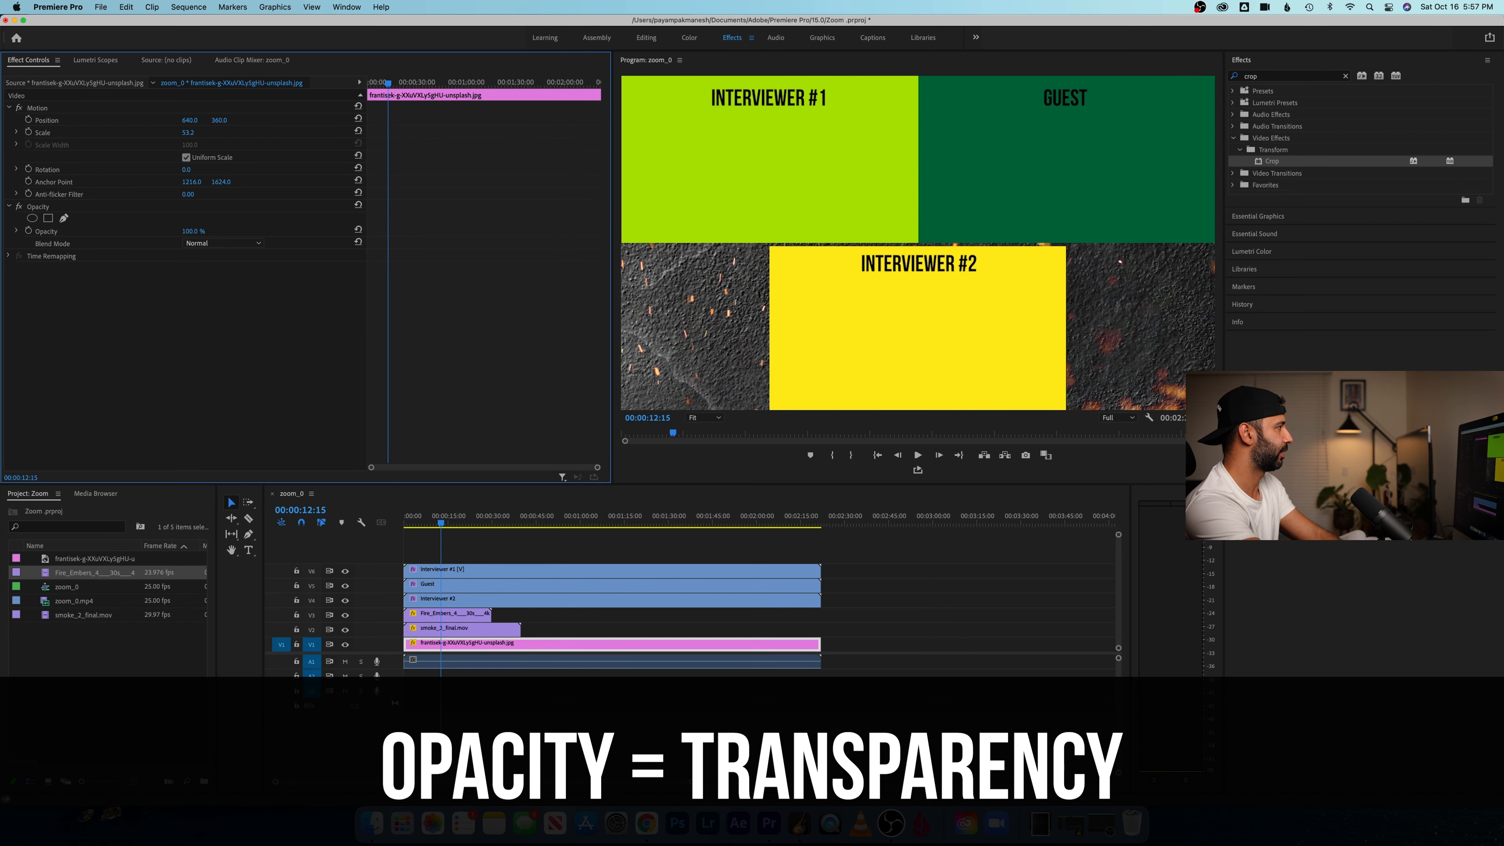
drag(193, 231, 158, 232)
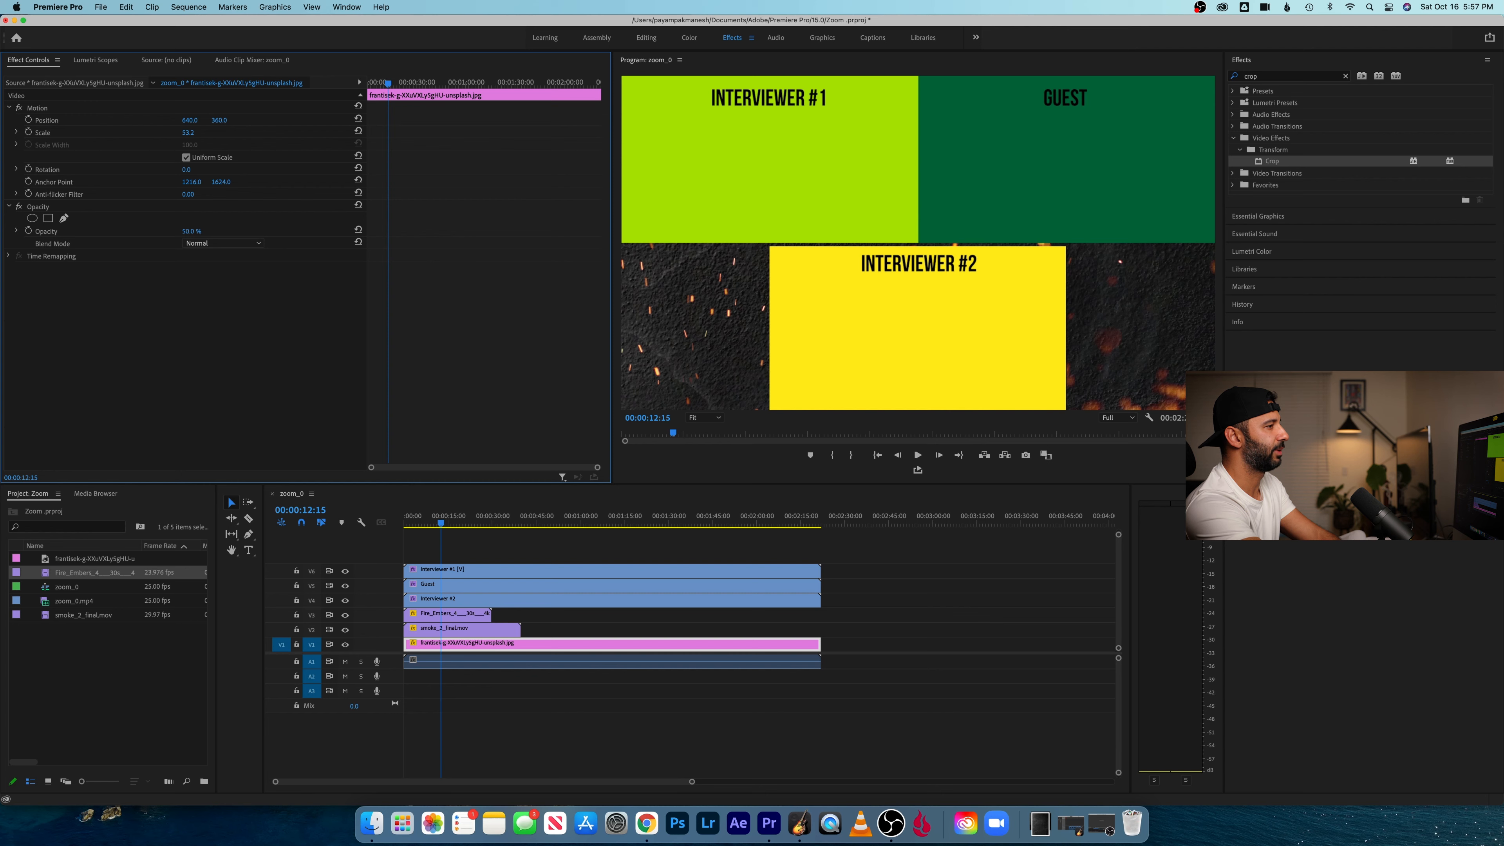
drag(442, 522, 357, 519)
key(space)
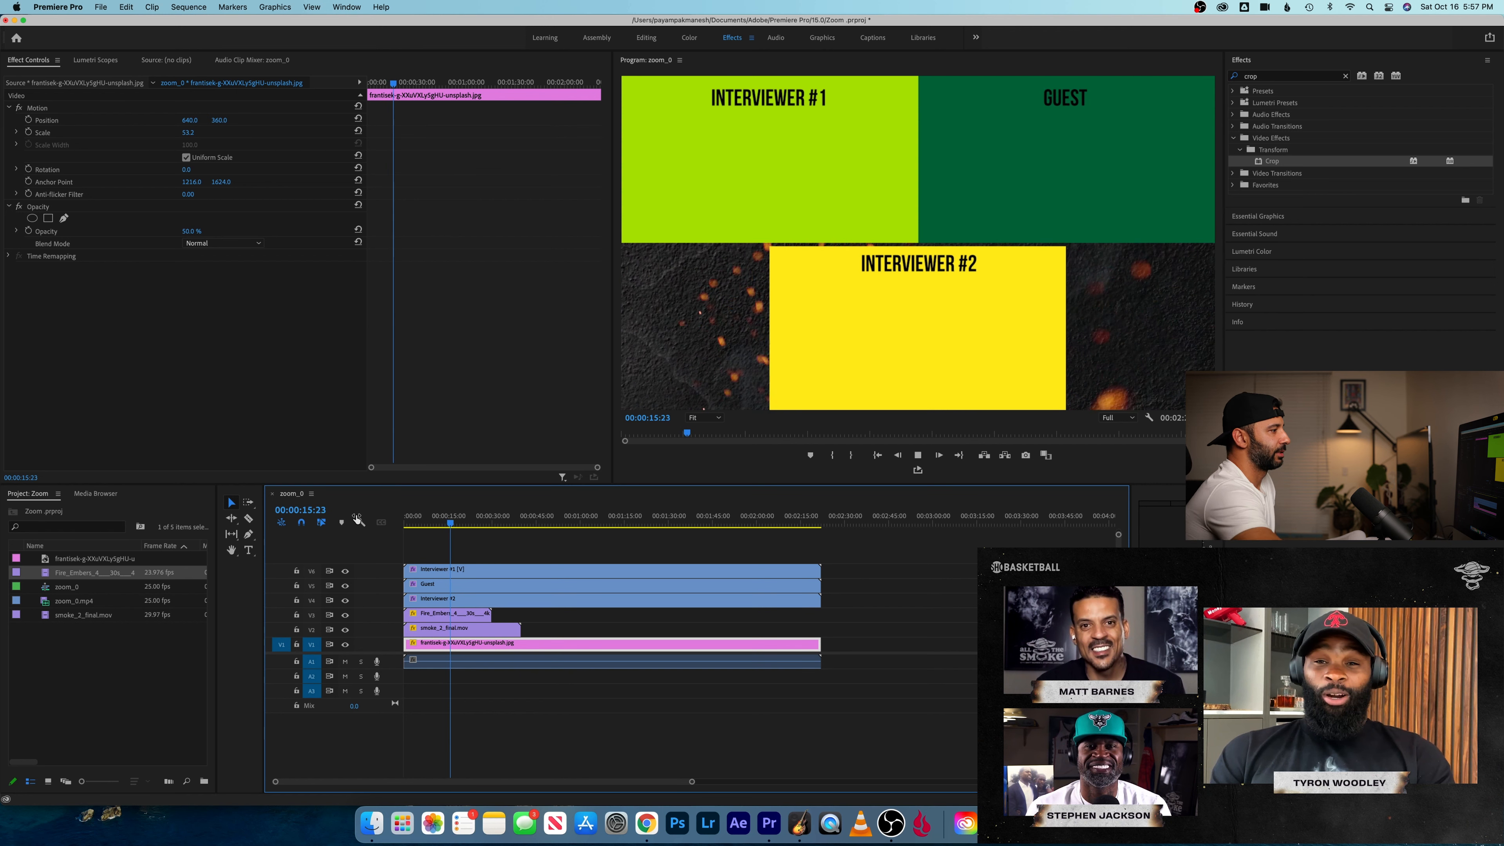
key(space)
- Scale the Interviewer #1 clip to 70 and move it into the upper-left area of the video frame, clear of its edges
click(490, 573)
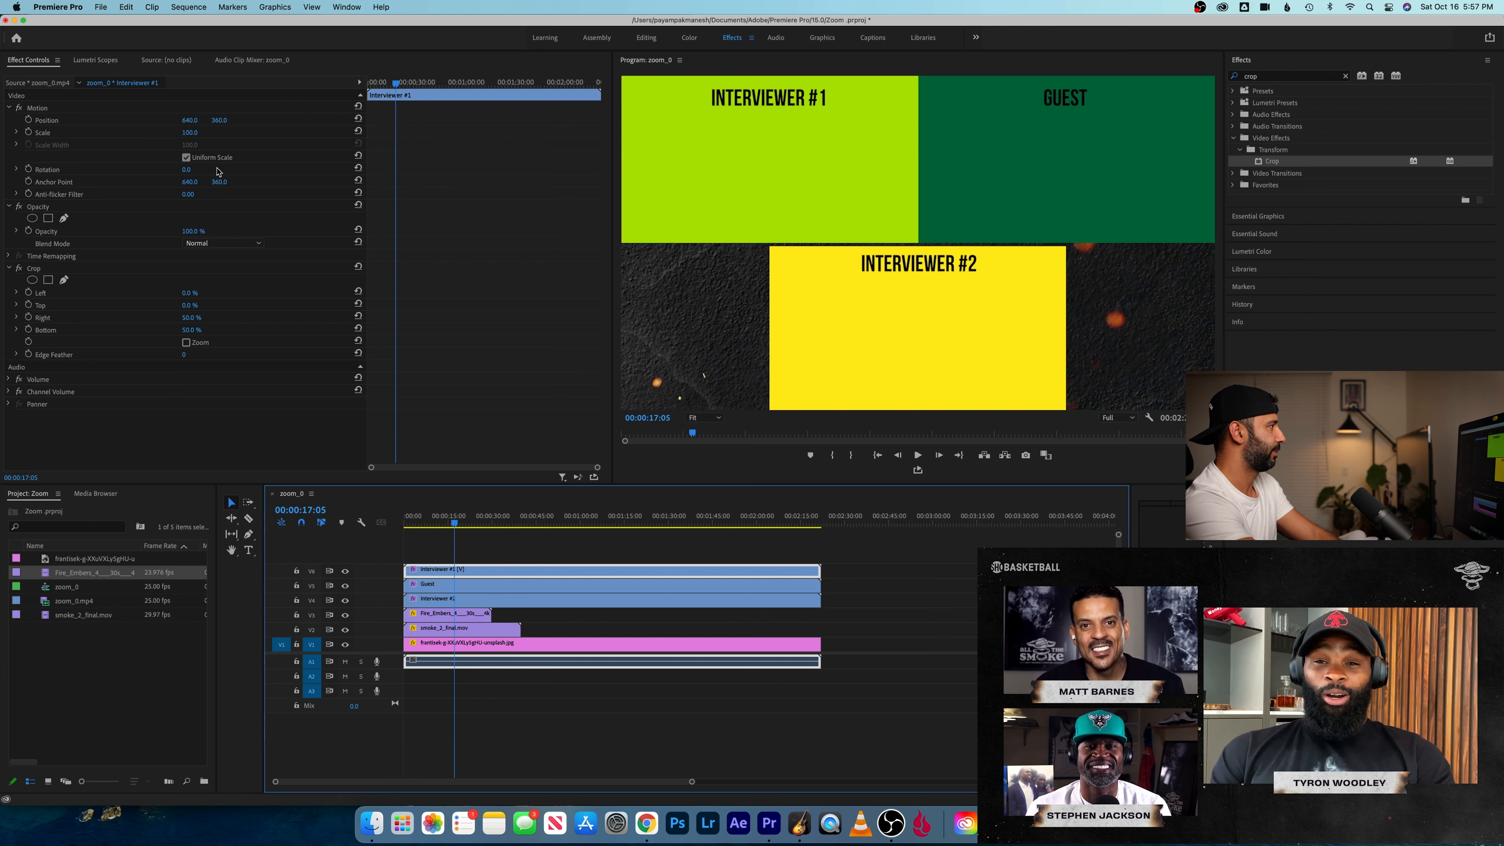
click(193, 133)
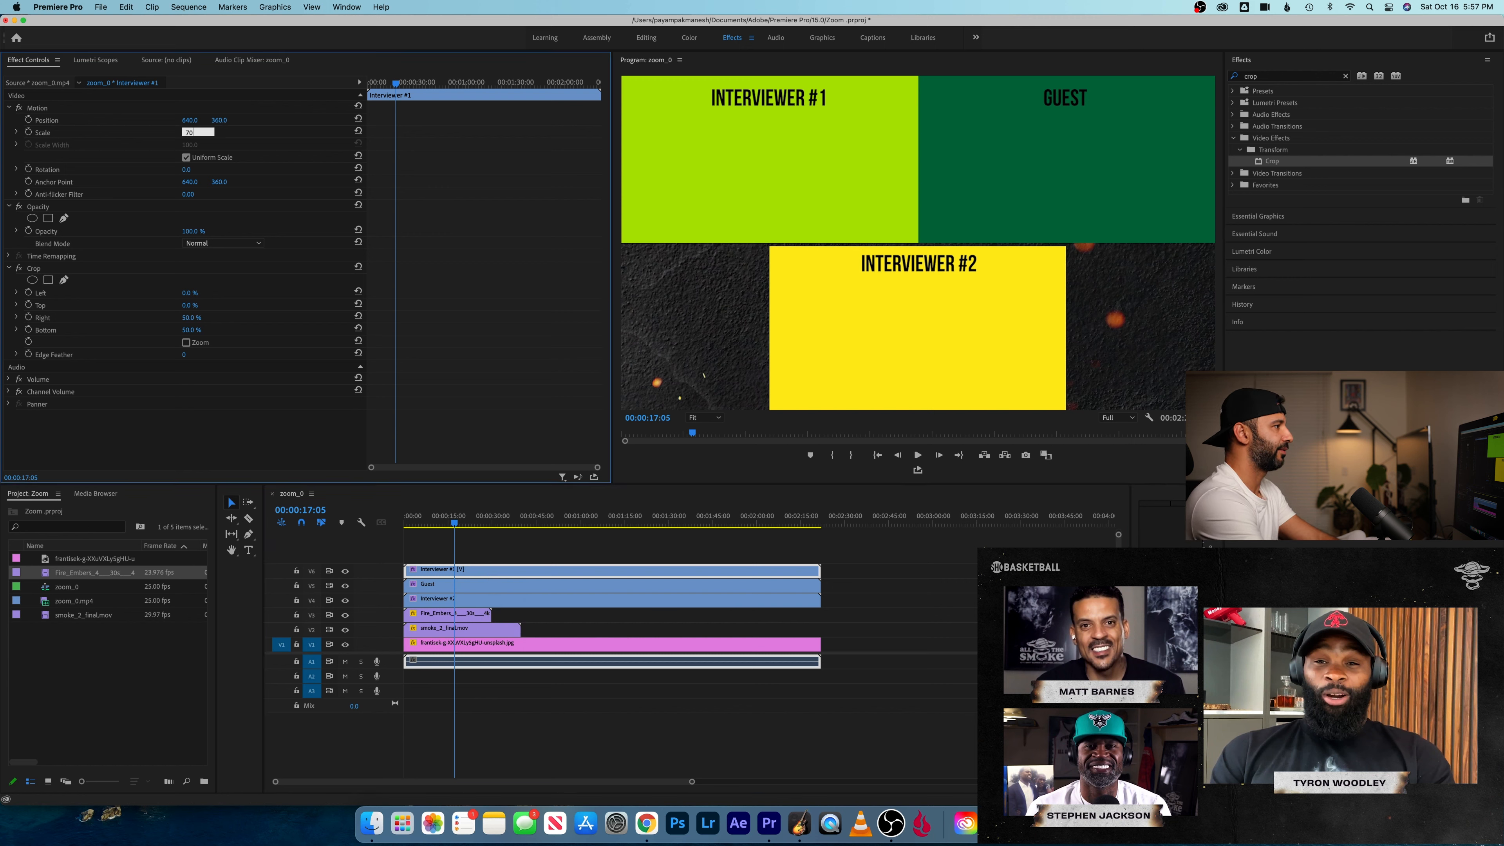
key(Return)
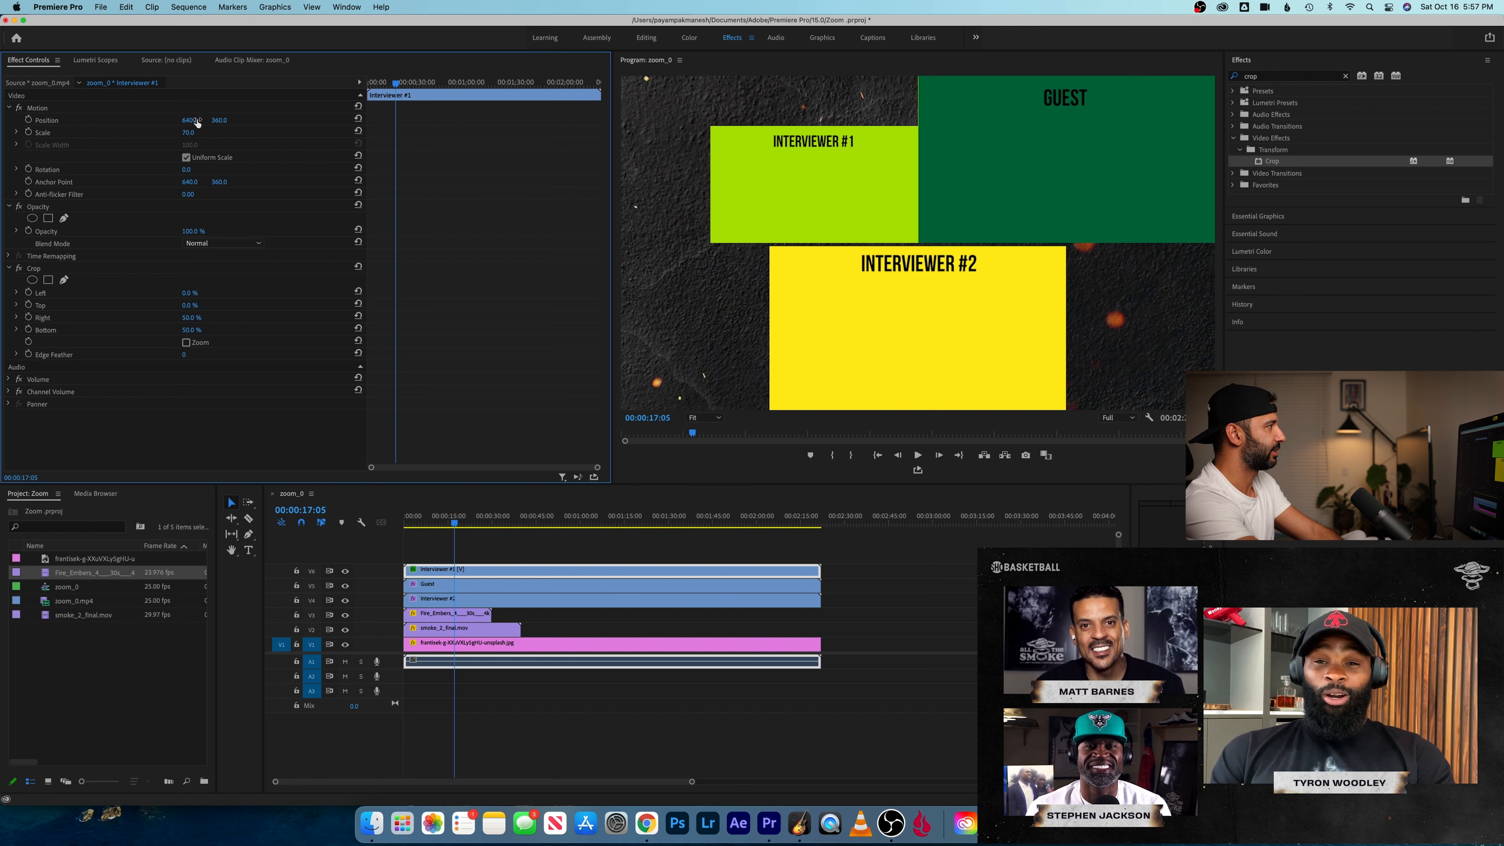
drag(191, 121, 230, 123)
- Scale the Interviewer #2 clip to 70 and position it at about 279, 339, directly below Interviewer #1
click(491, 601)
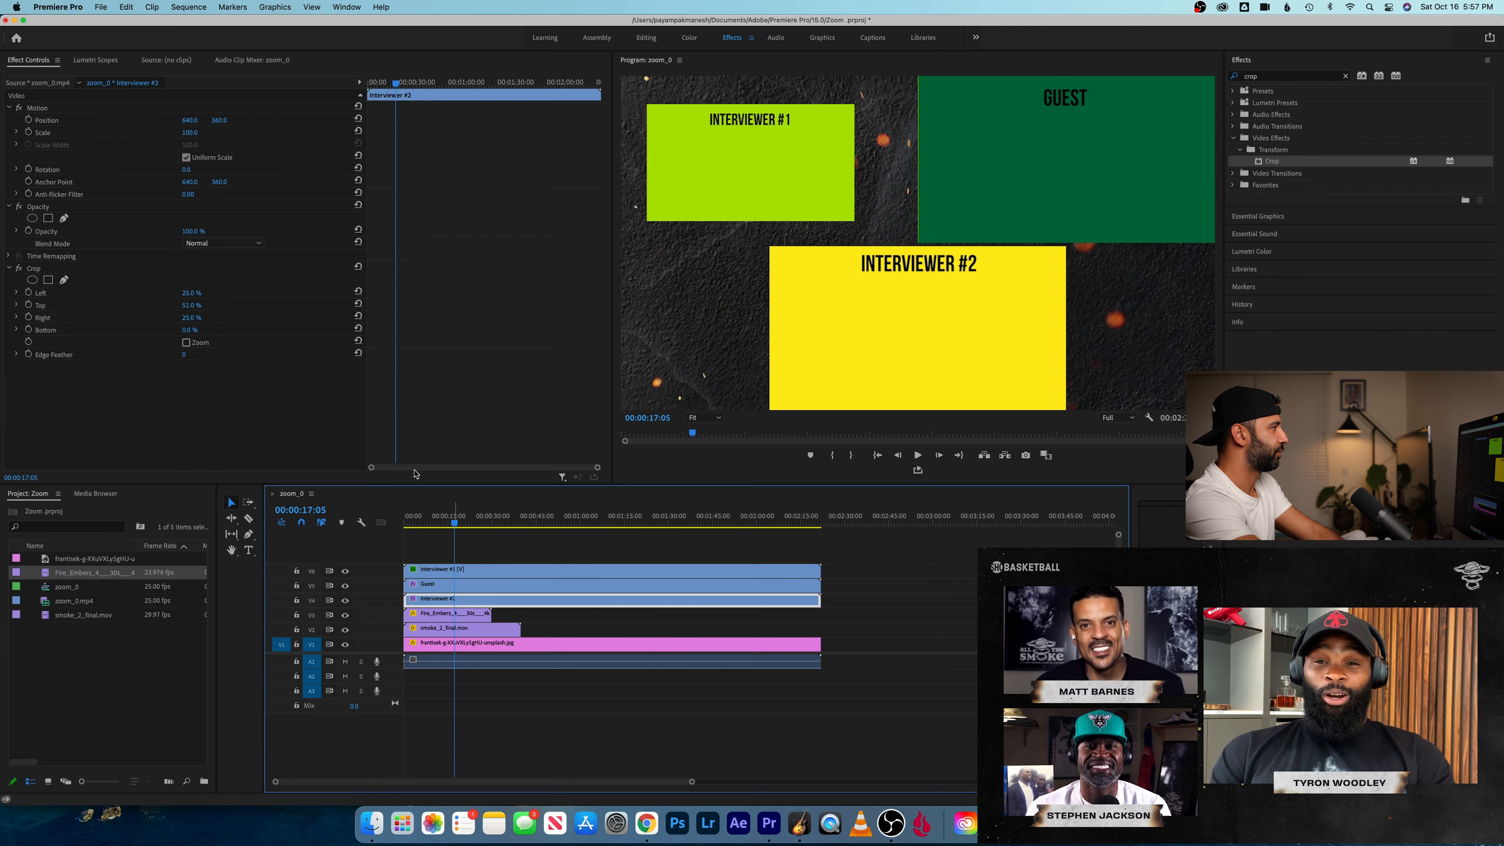
click(189, 132)
text(70)
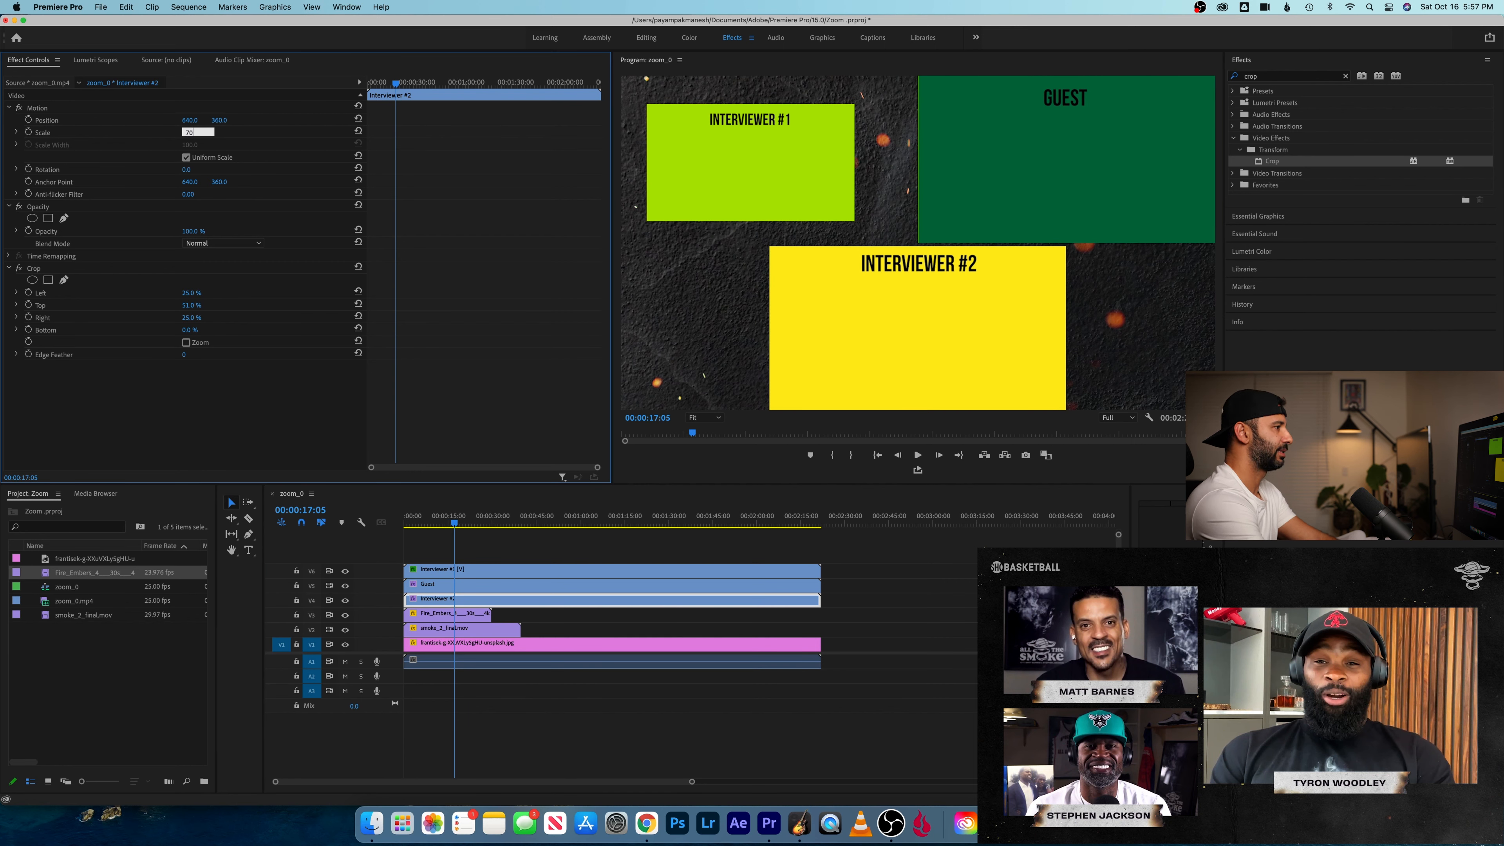
key(Return)
drag(189, 121, 21, 120)
mouse_move(218, 121)
mouse_down()
mouse_move(199, 120)
mouse_move(224, 120)
mouse_up()
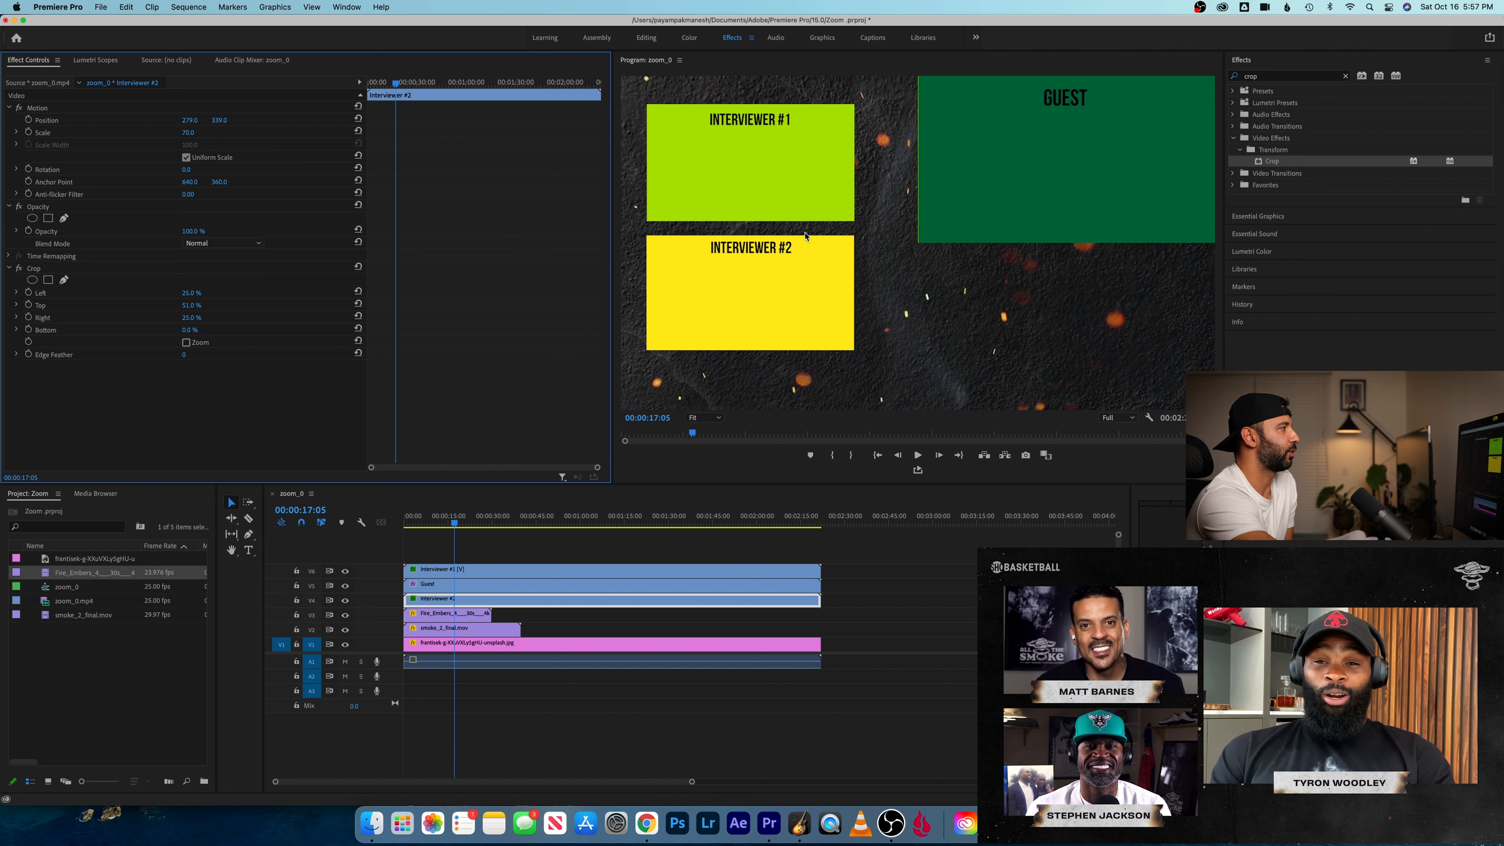
- Scale the Guest clip to 90 and move it inward and down beside the interviewers, with horizontal position about 529
click(471, 584)
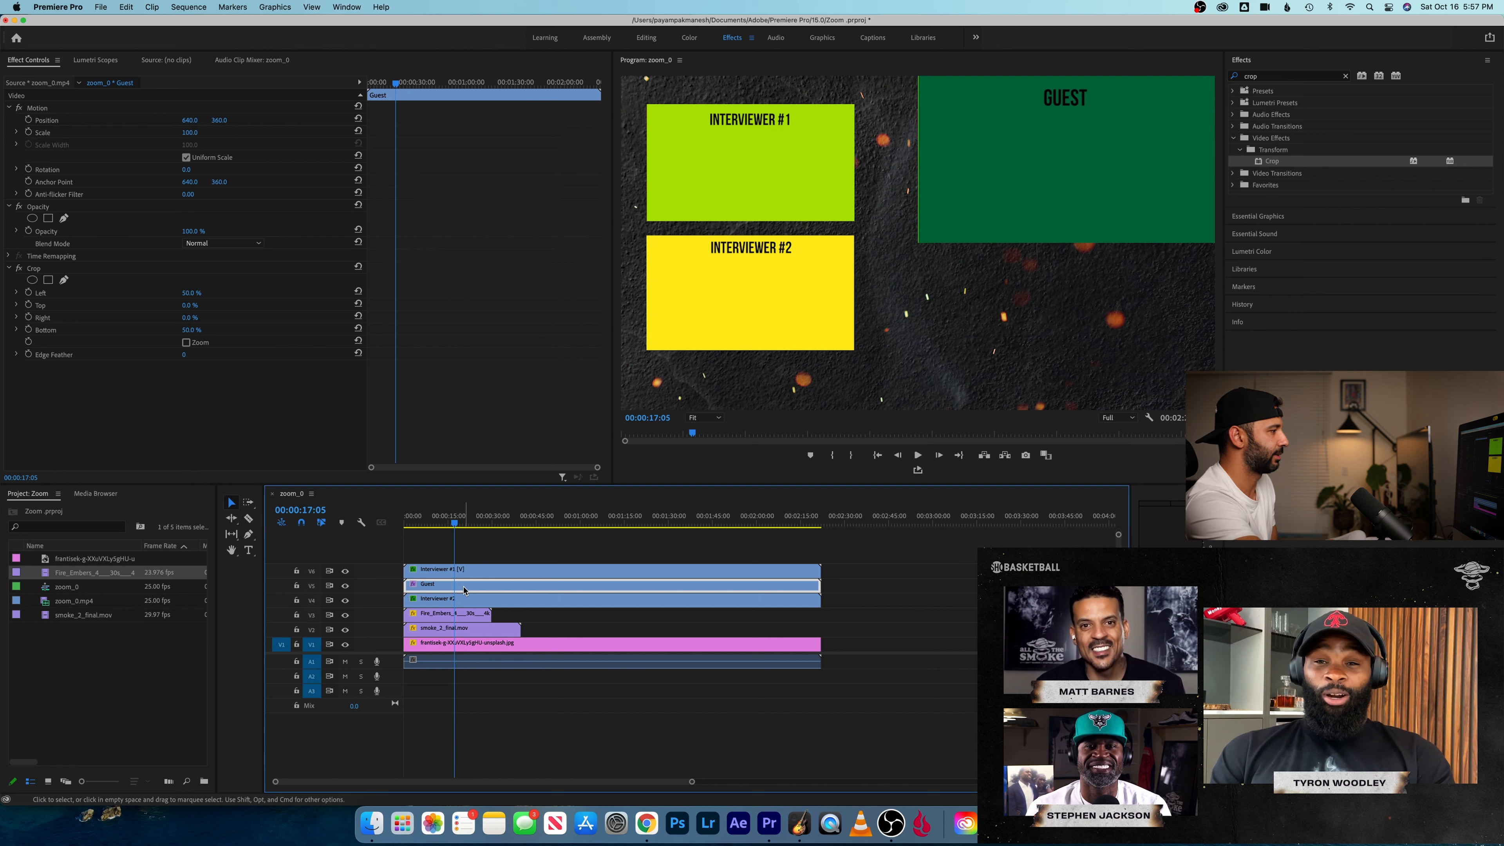
click(190, 133)
text(90)
key(Return)
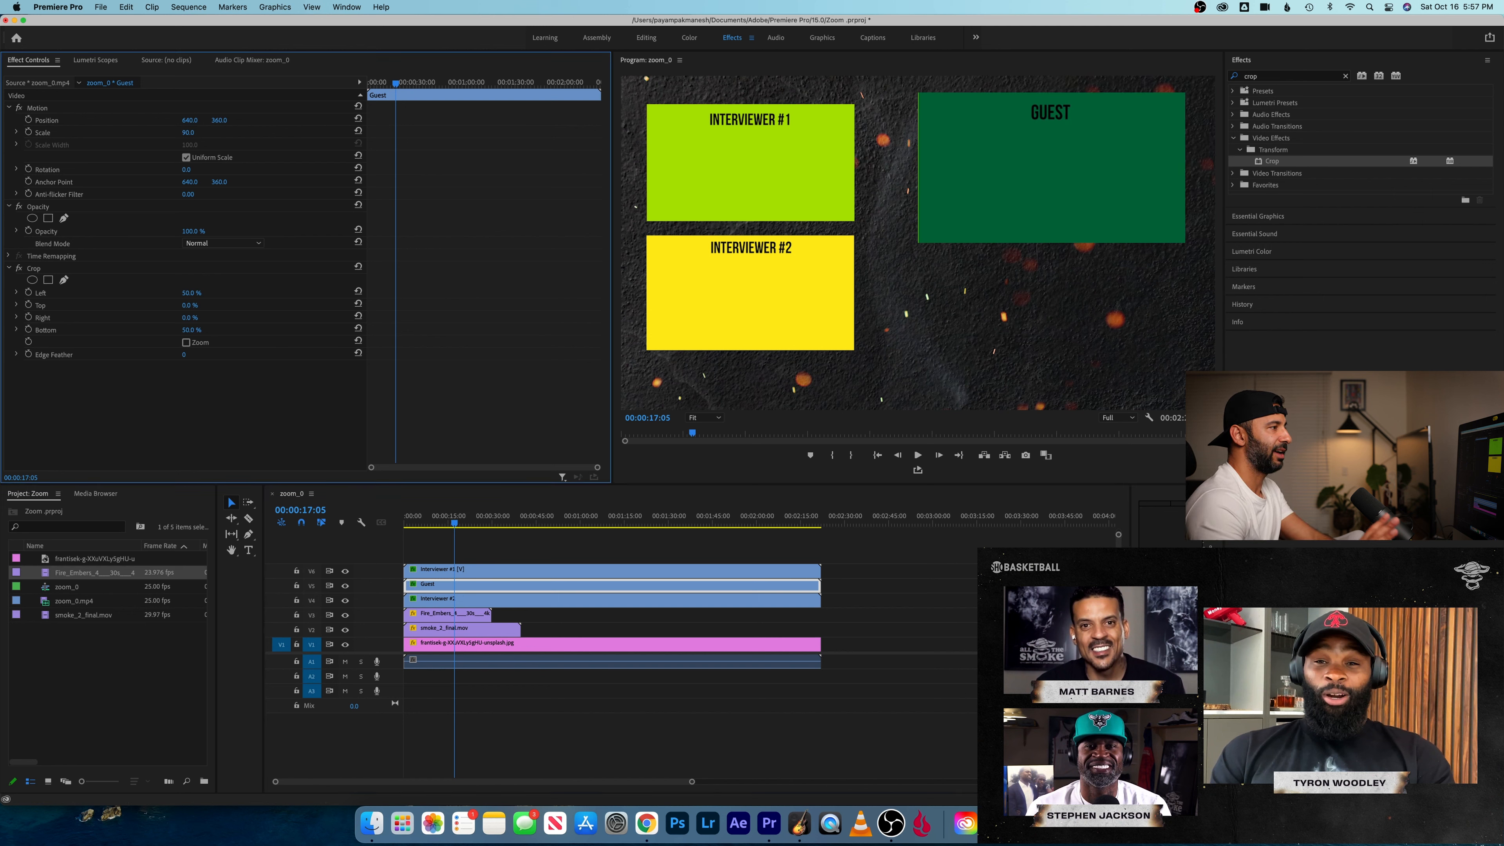
drag(189, 120, 124, 120)
mouse_move(219, 120)
mouse_down()
mouse_move(277, 121)
mouse_move(225, 120)
mouse_up()
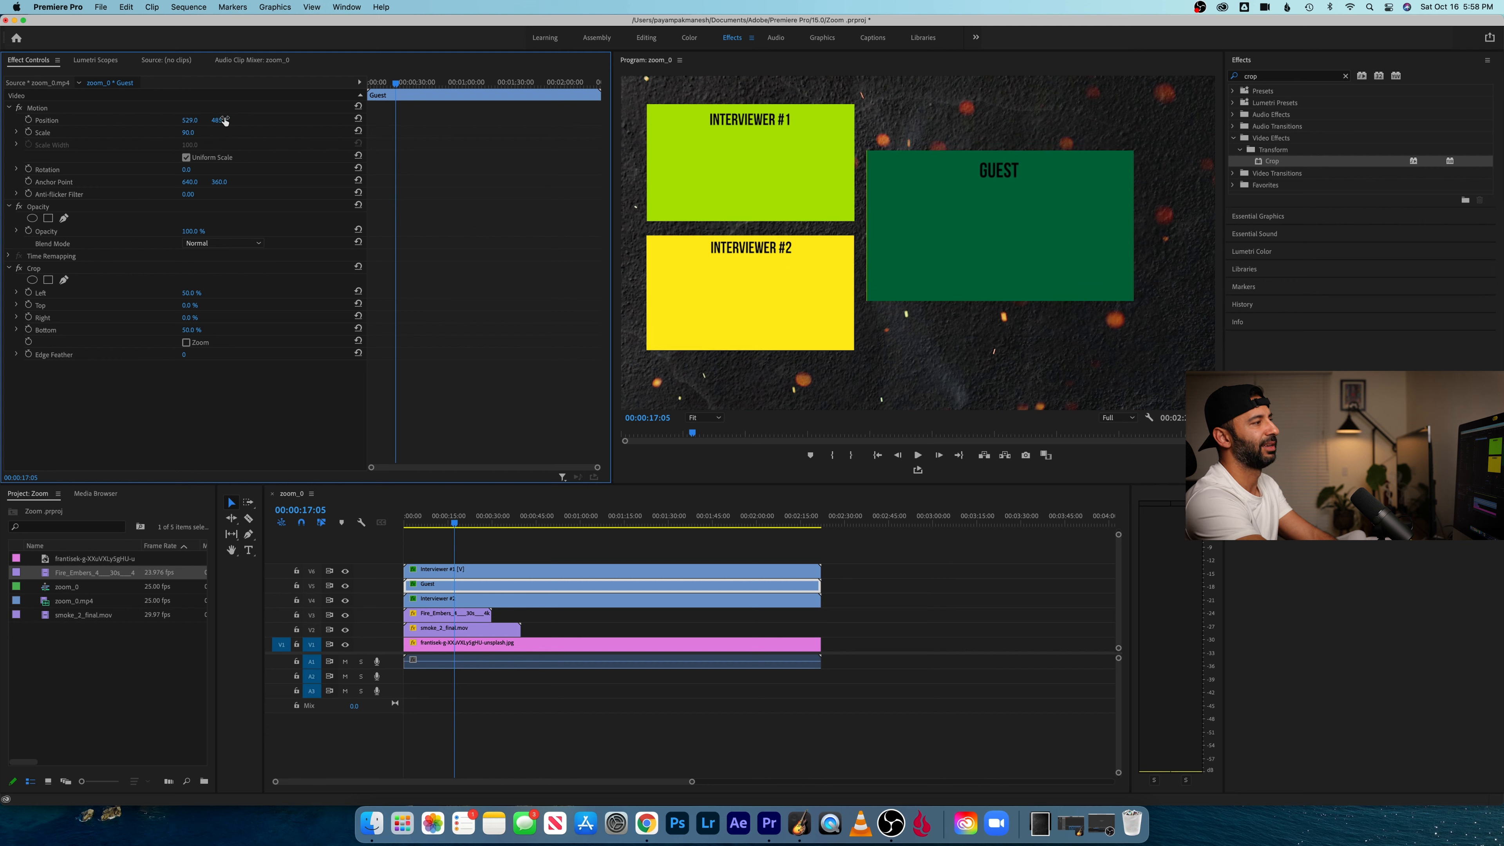
- Set the Guest clip's scale to 100 and reposition it to the right of both interviewers, with vertical position 511
click(189, 132)
text(1)
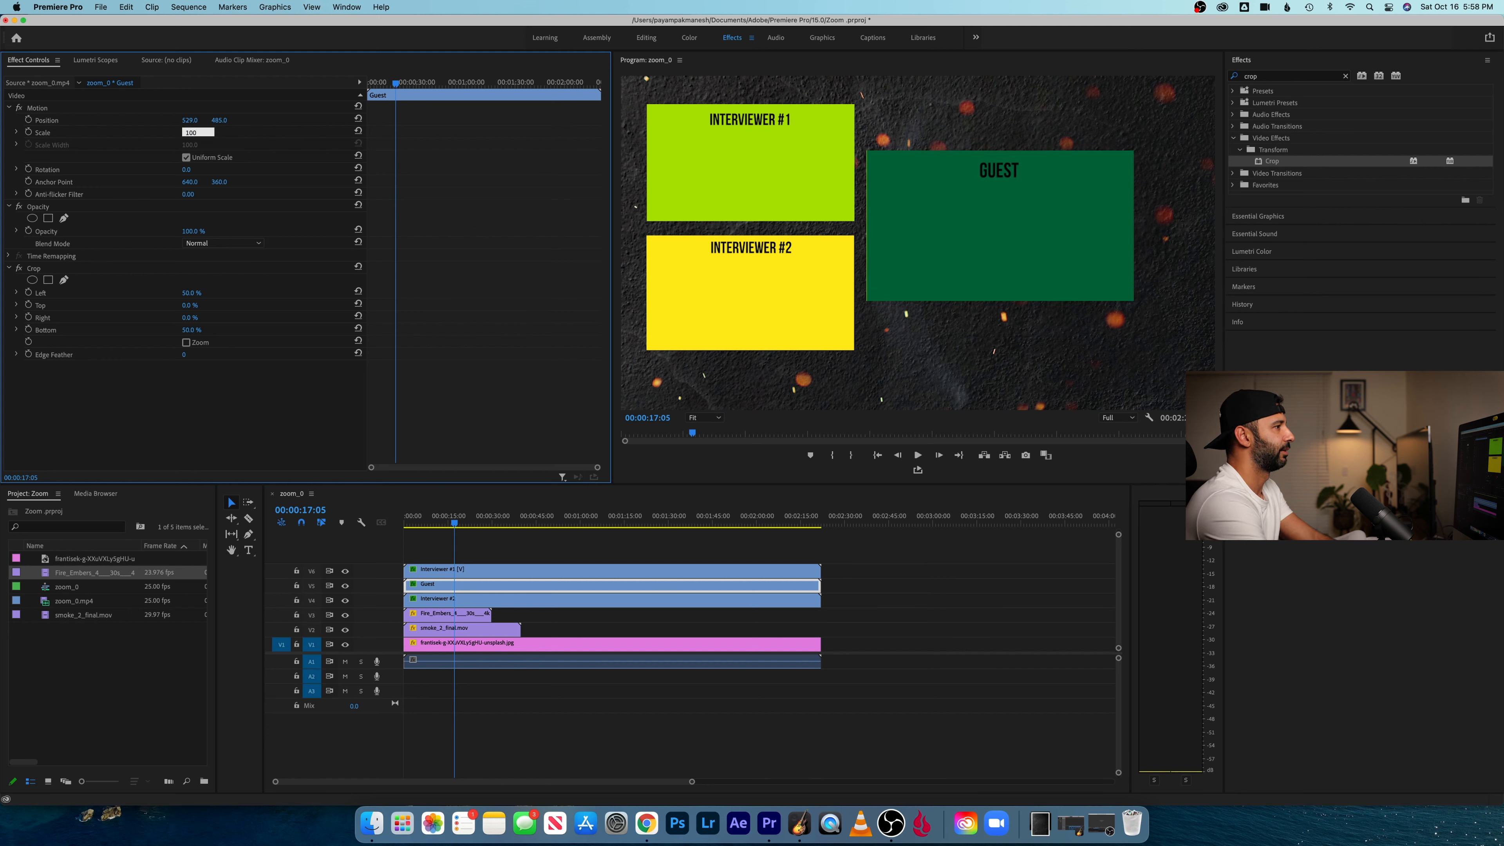
key(Return)
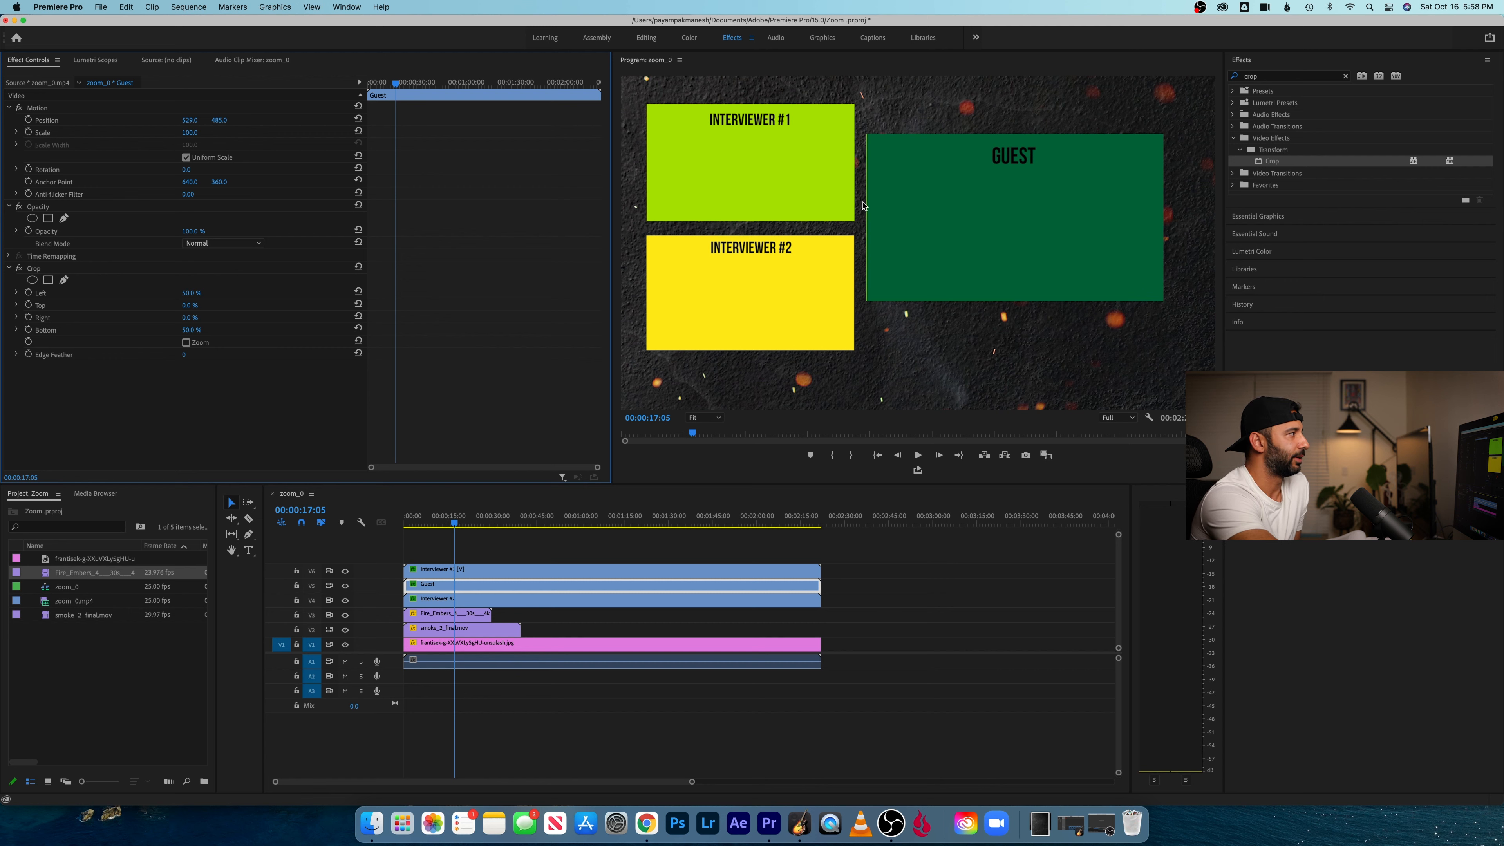
drag(199, 124, 224, 121)
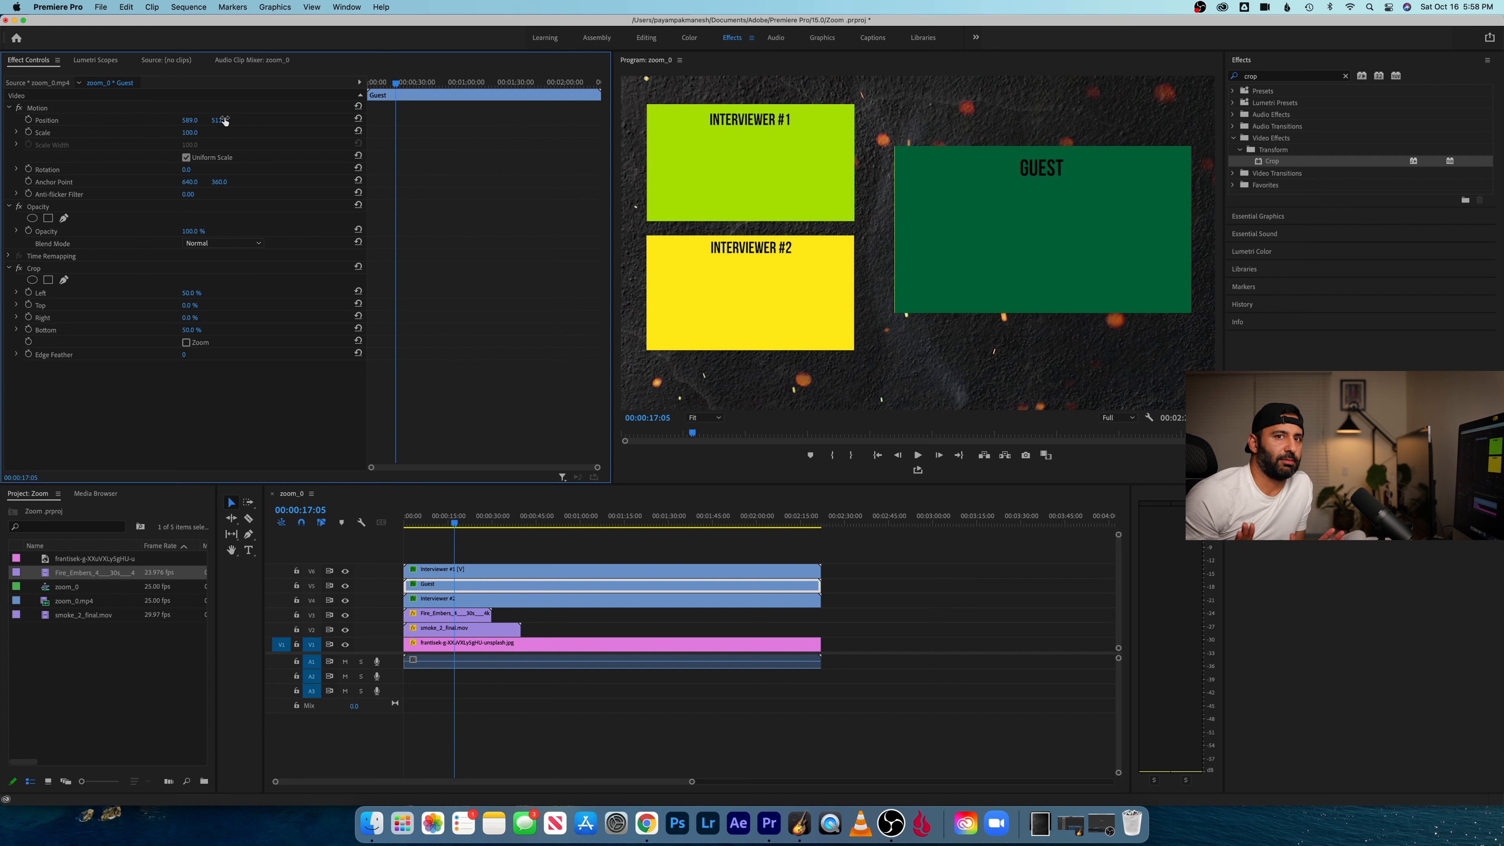
drag(192, 121, 160, 121)
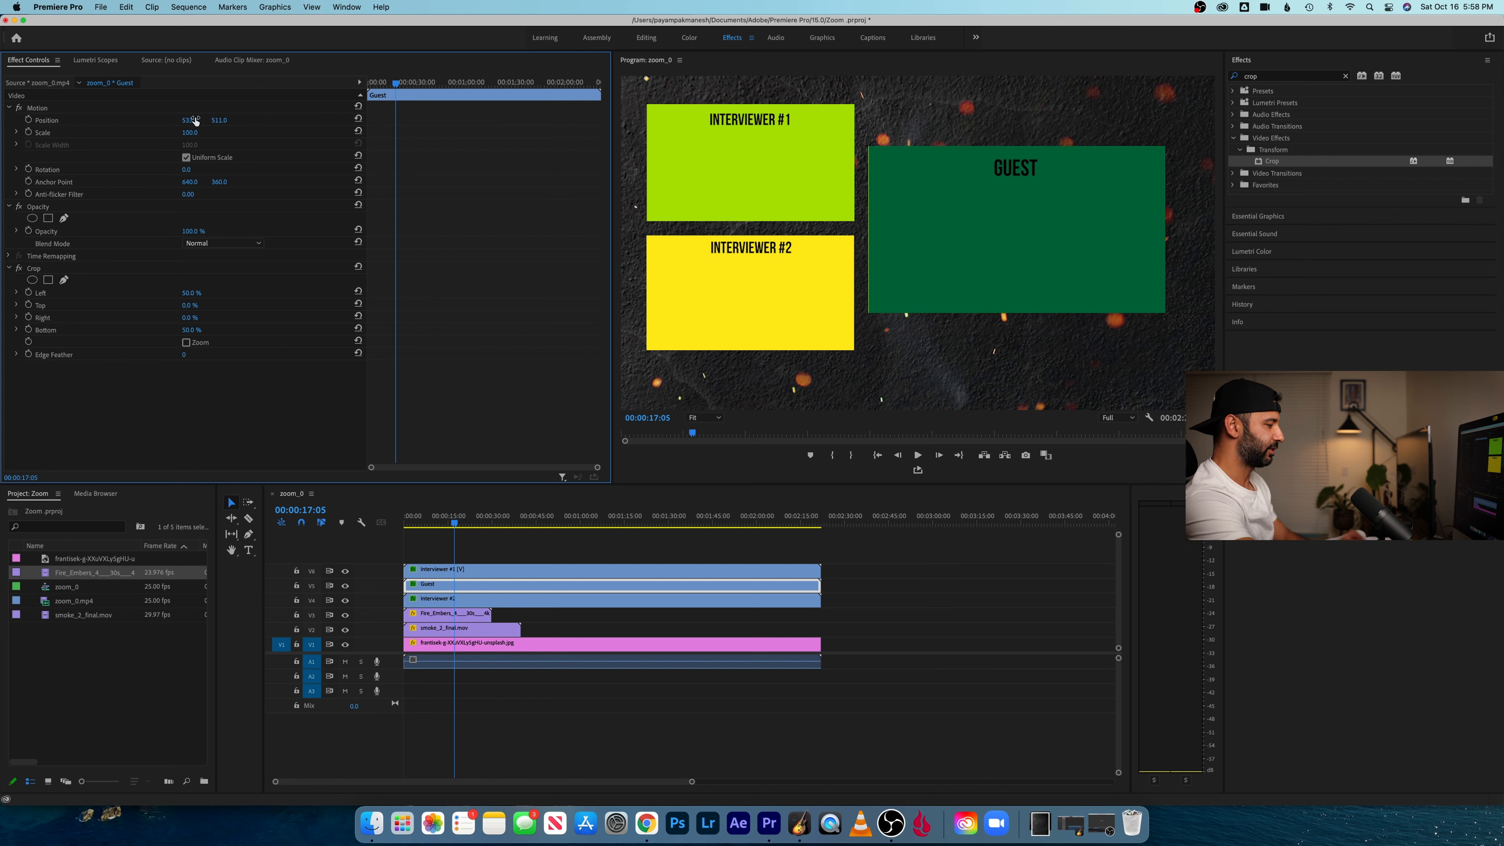
- Play the sequence from near its start and scrub to around 20 seconds to check the participant layout over the background
drag(440, 509, 390, 511)
key(space)
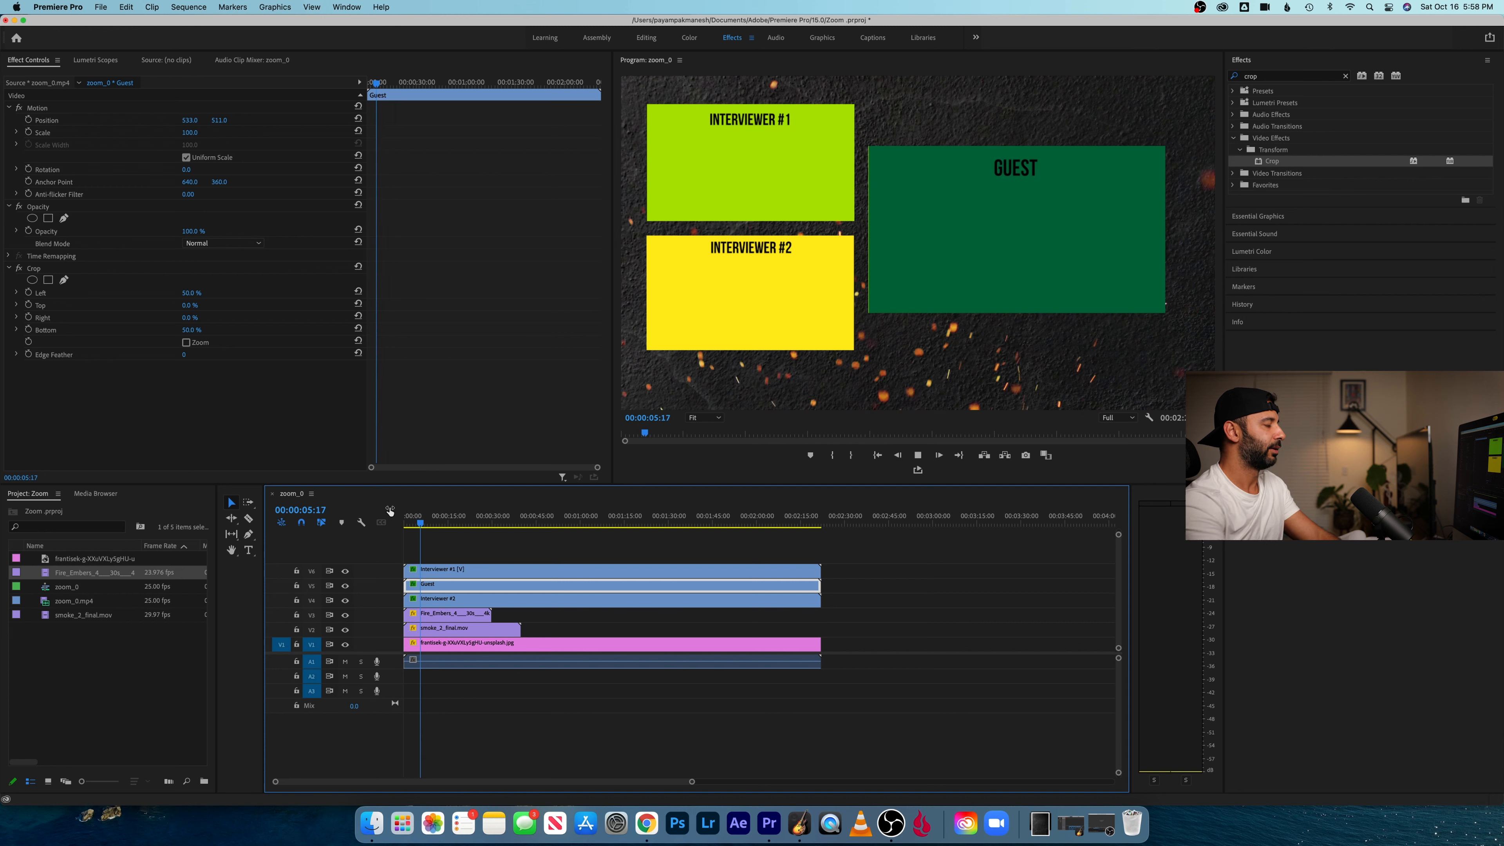
key(space)
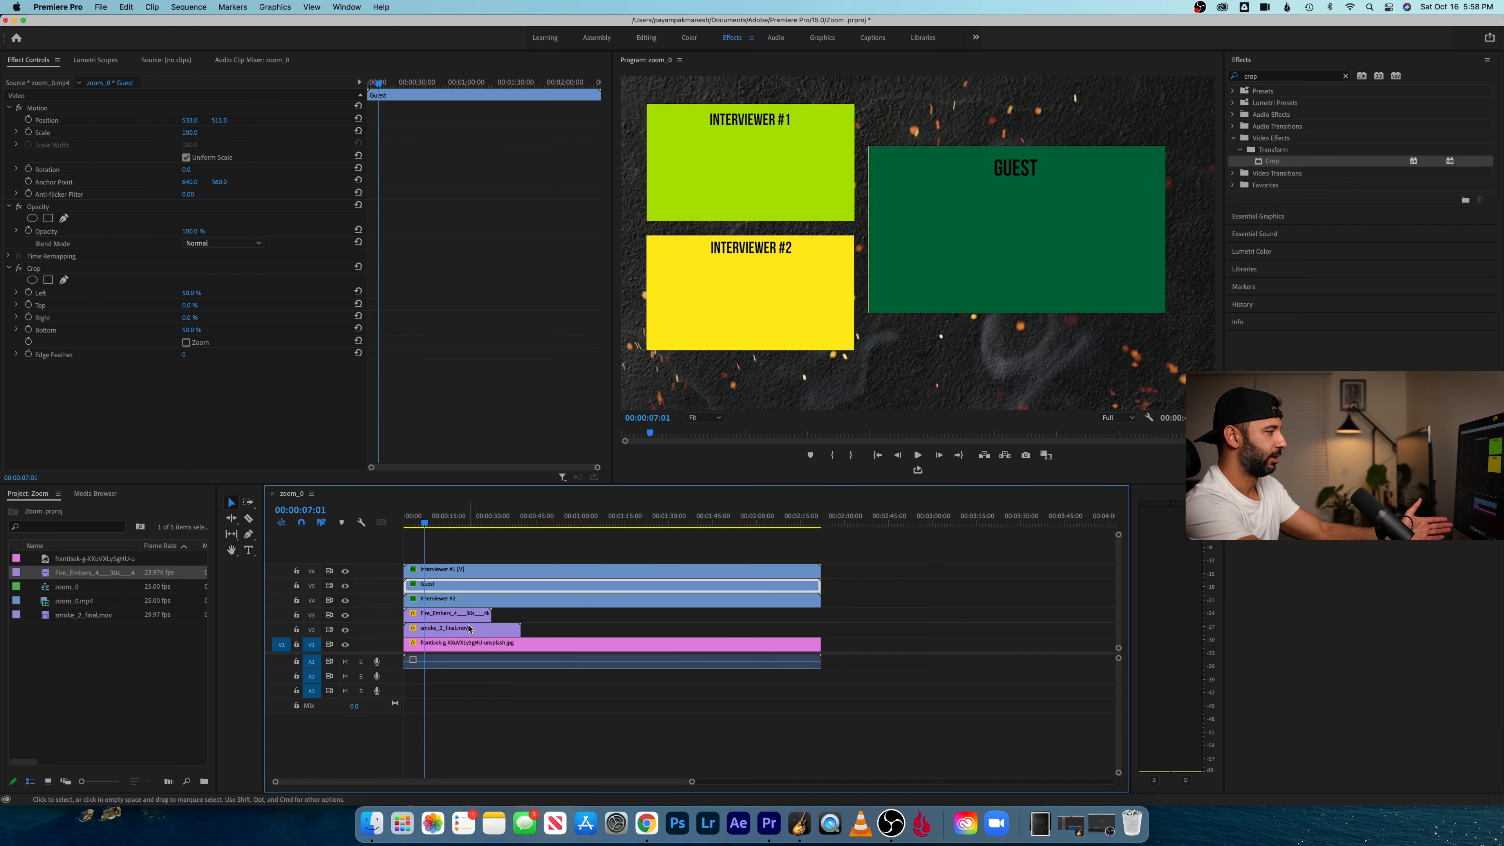
click(462, 523)
mouse_move(474, 526)
mouse_down()
mouse_move(604, 521)
mouse_move(465, 522)
mouse_up()
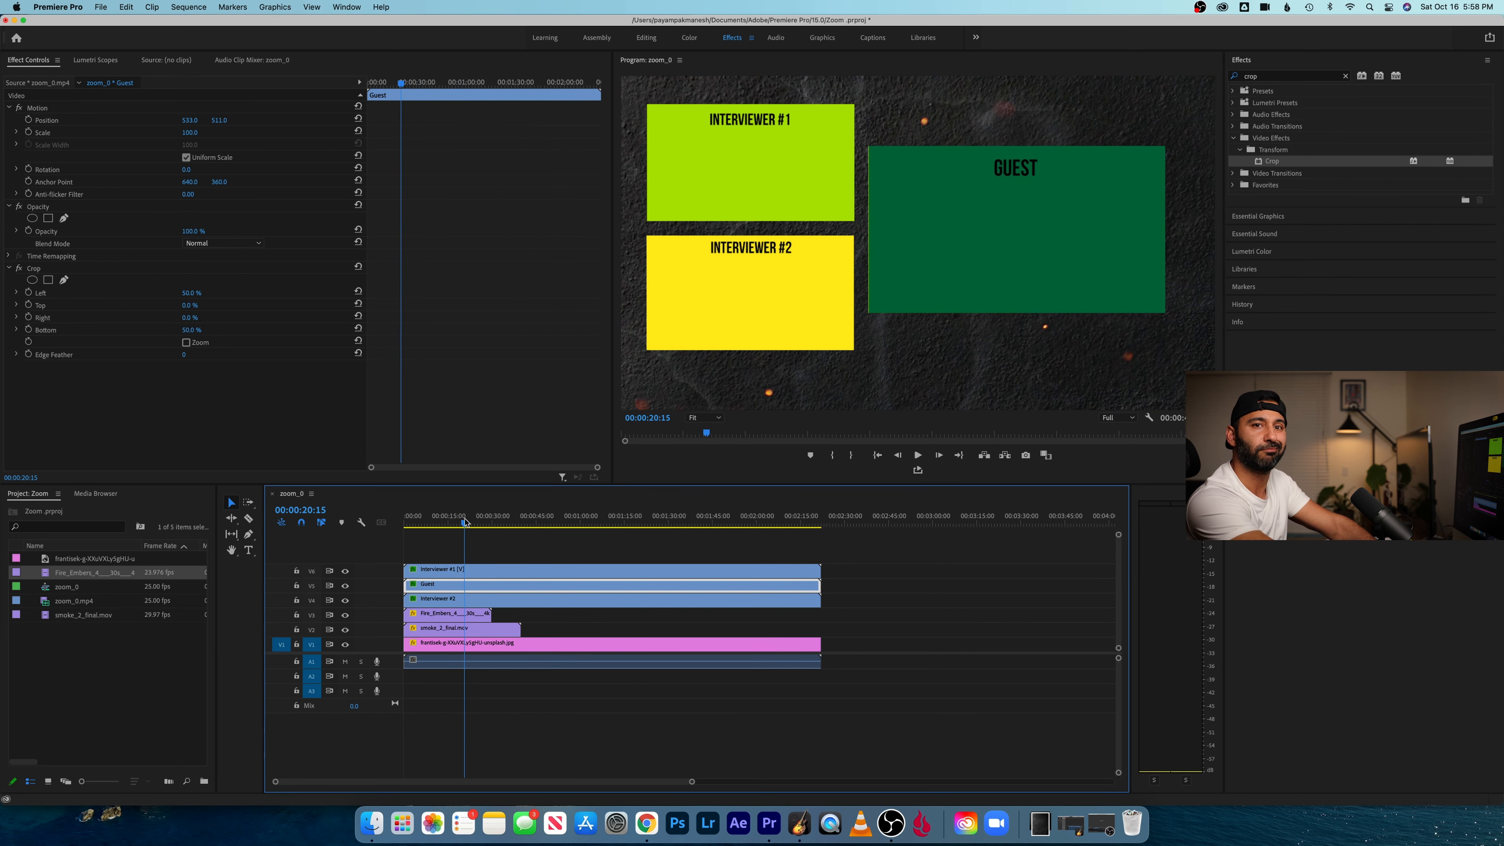
- Duplicate the ember clip and the smoke clip, placing each copy directly after its original on the same track
click(451, 618)
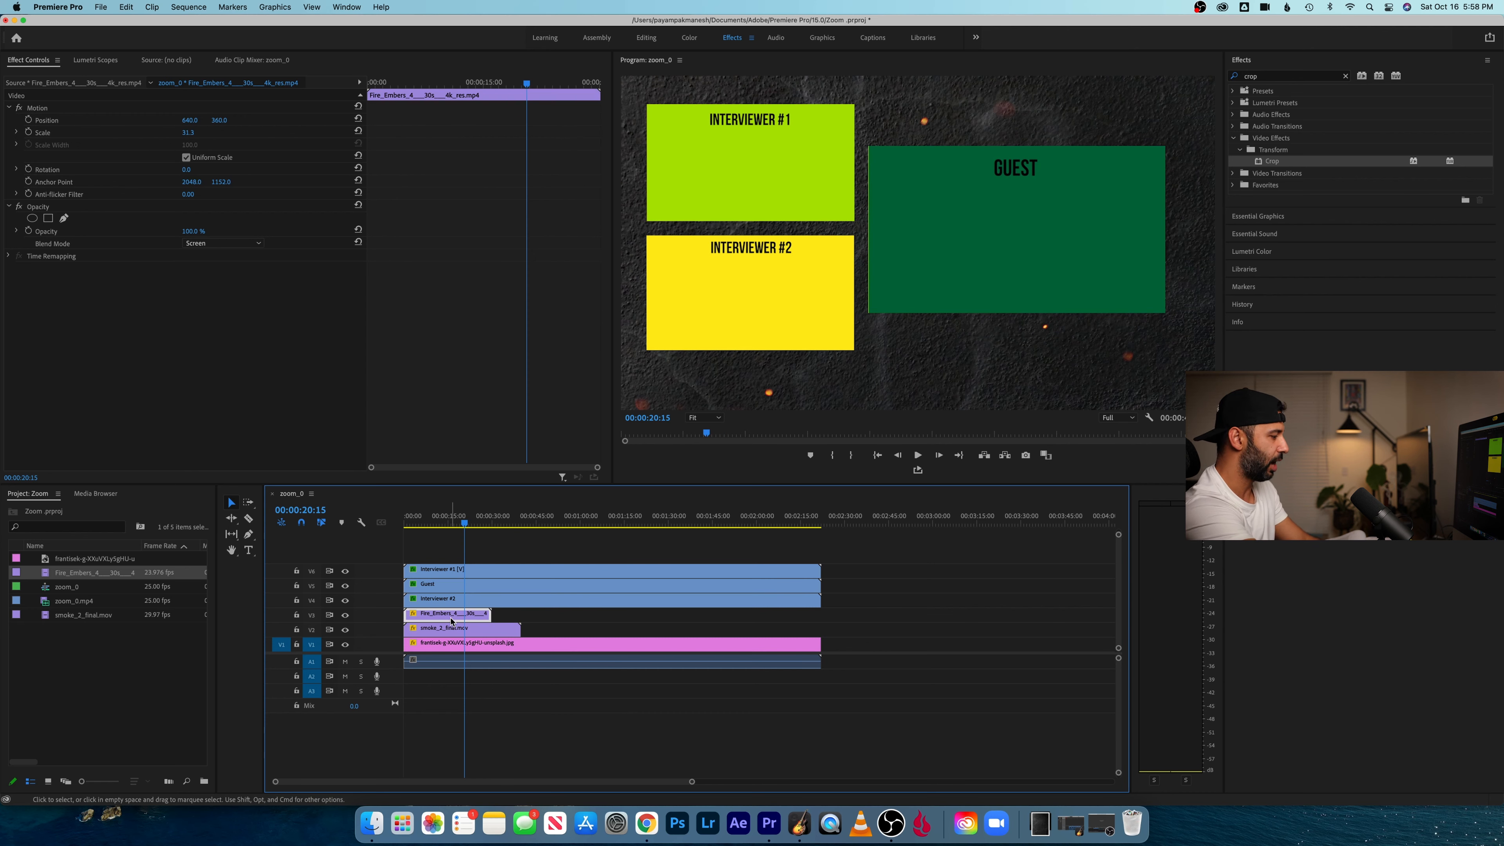
drag(451, 620, 591, 634)
click(469, 636)
click(519, 521)
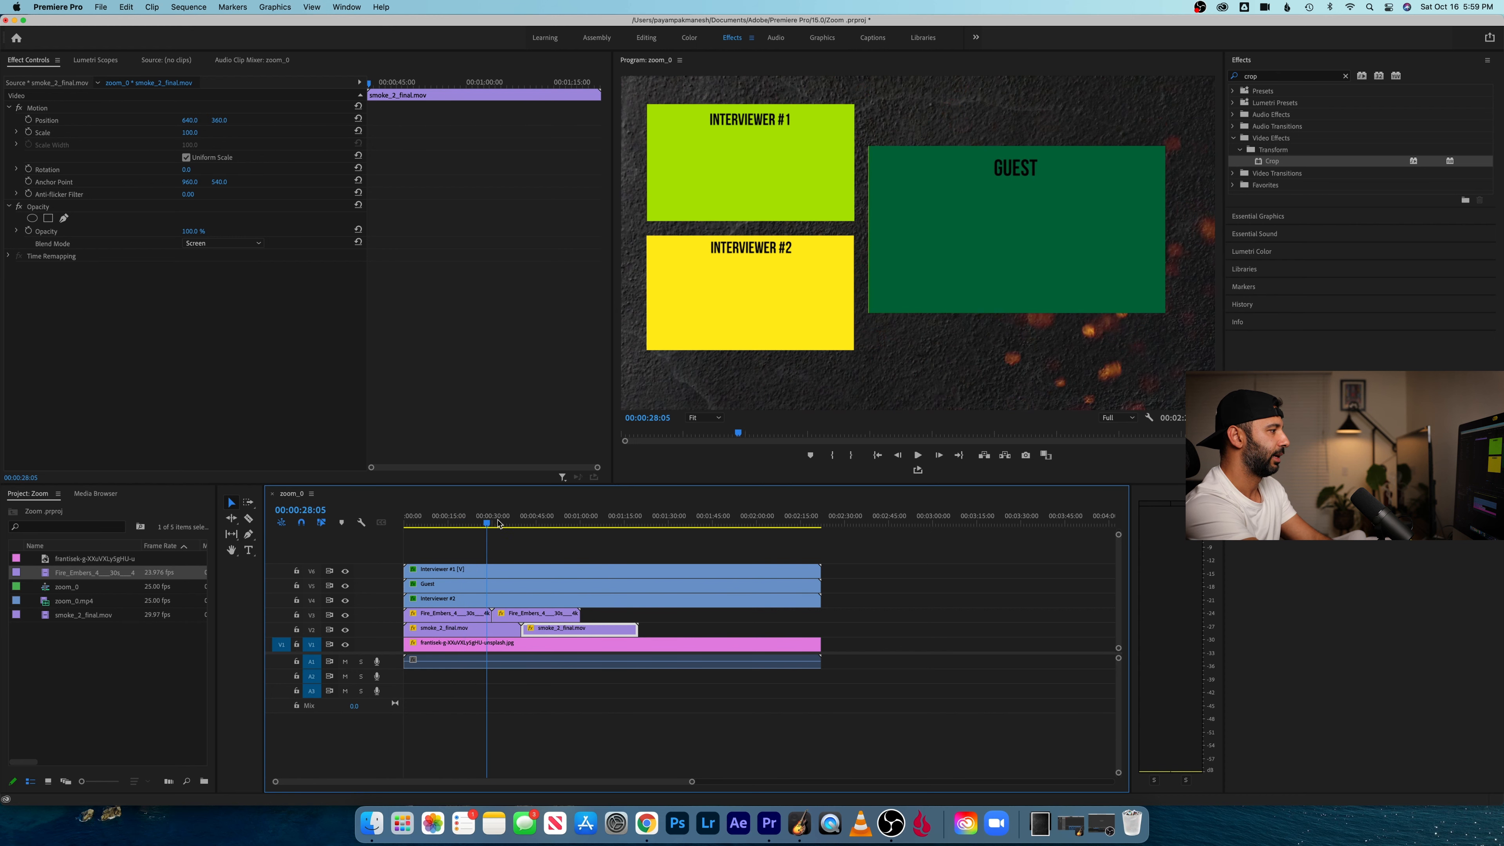
drag(519, 522, 532, 521)
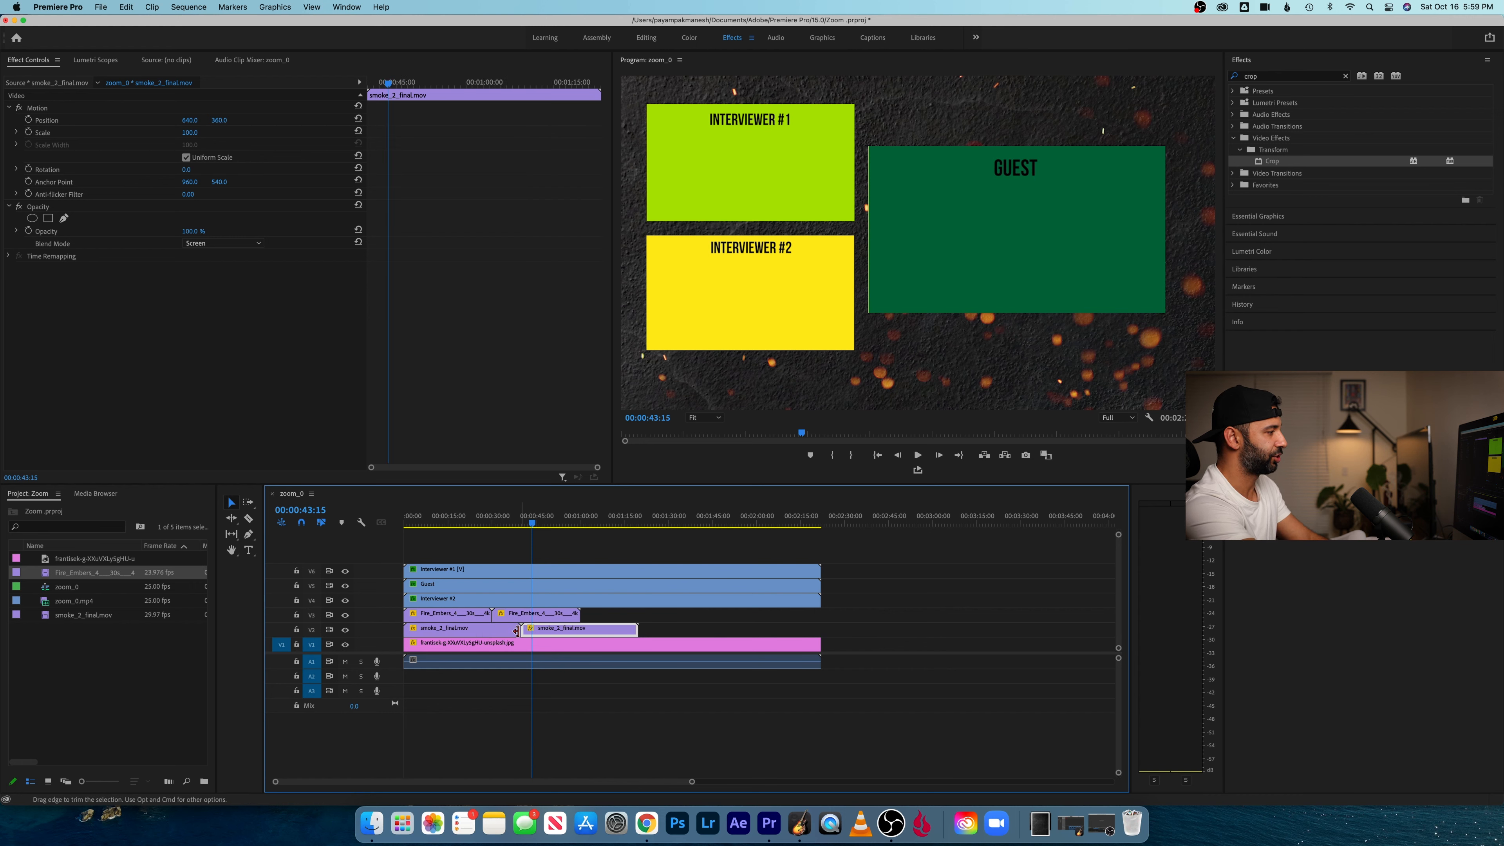
- Try duplicating both smoke clips together further along their track, and undo the duplication
shift+click(539, 633)
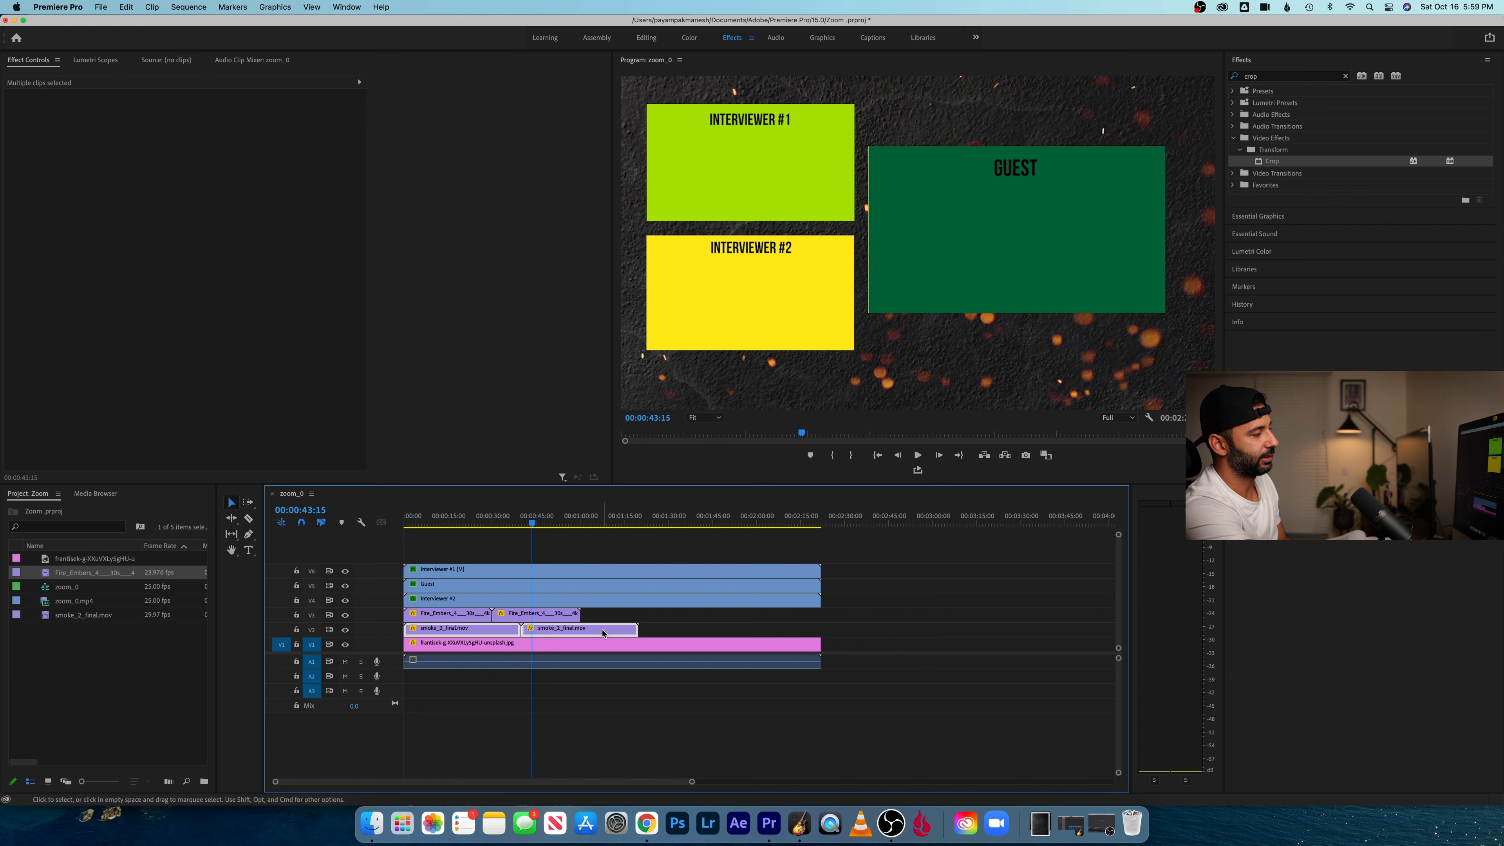
drag(603, 632, 851, 634)
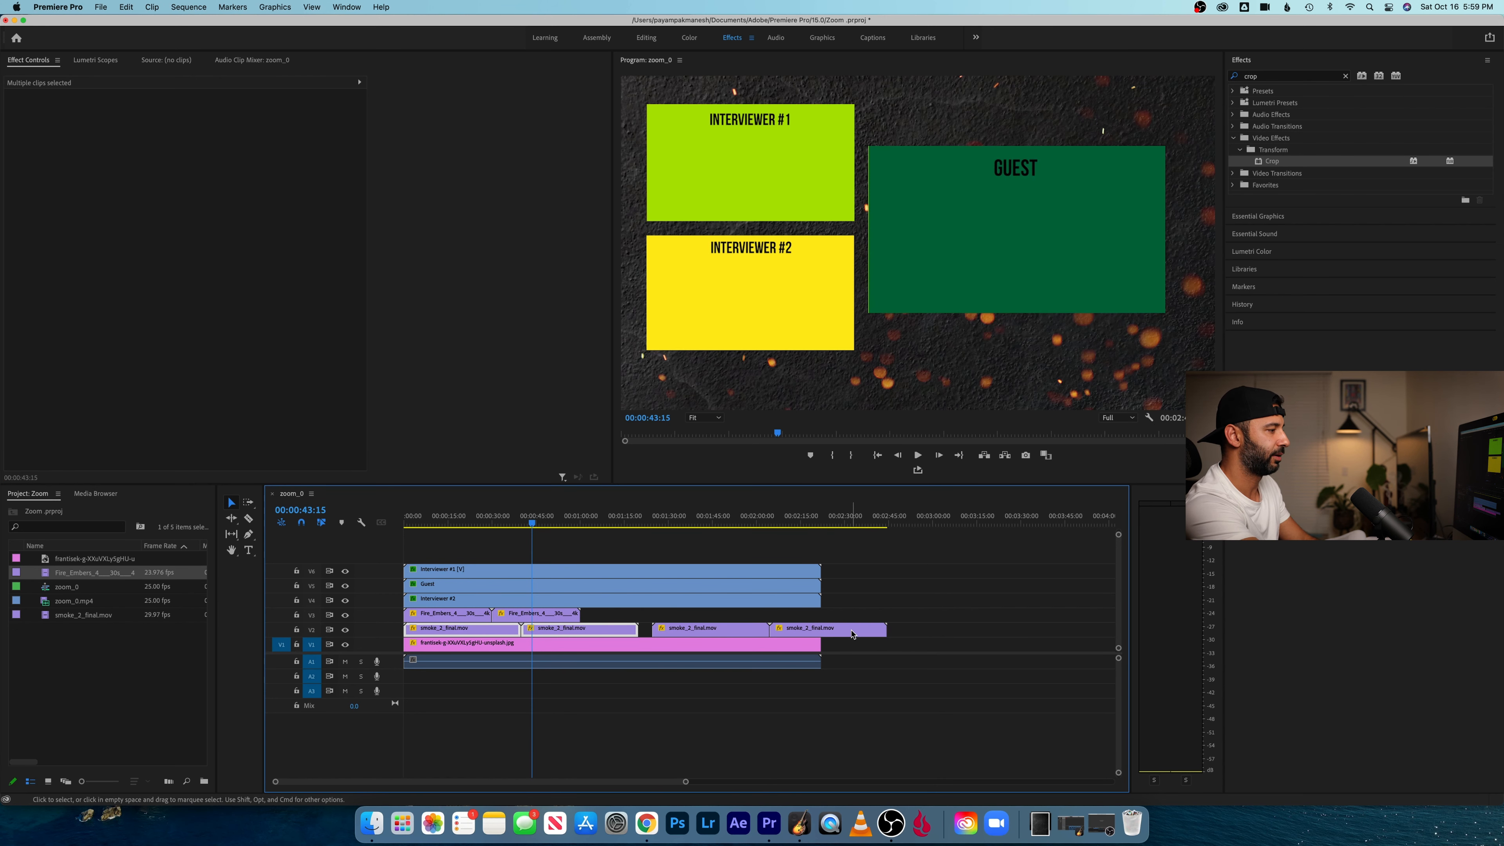
key(super+z)
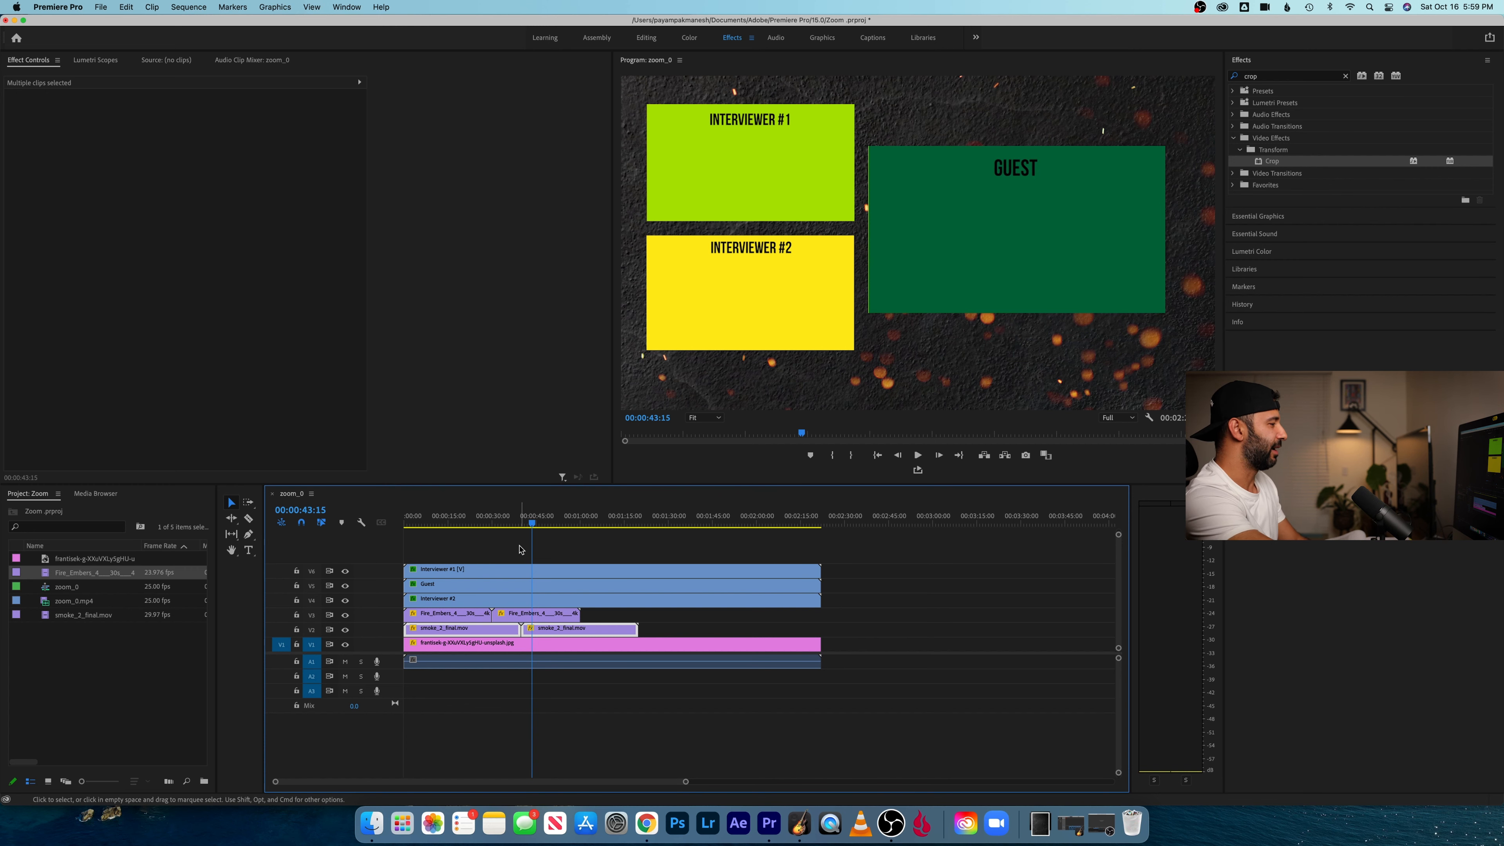
- Play the first few seconds of the sequence to review the animated background
key(Home)
key(space)
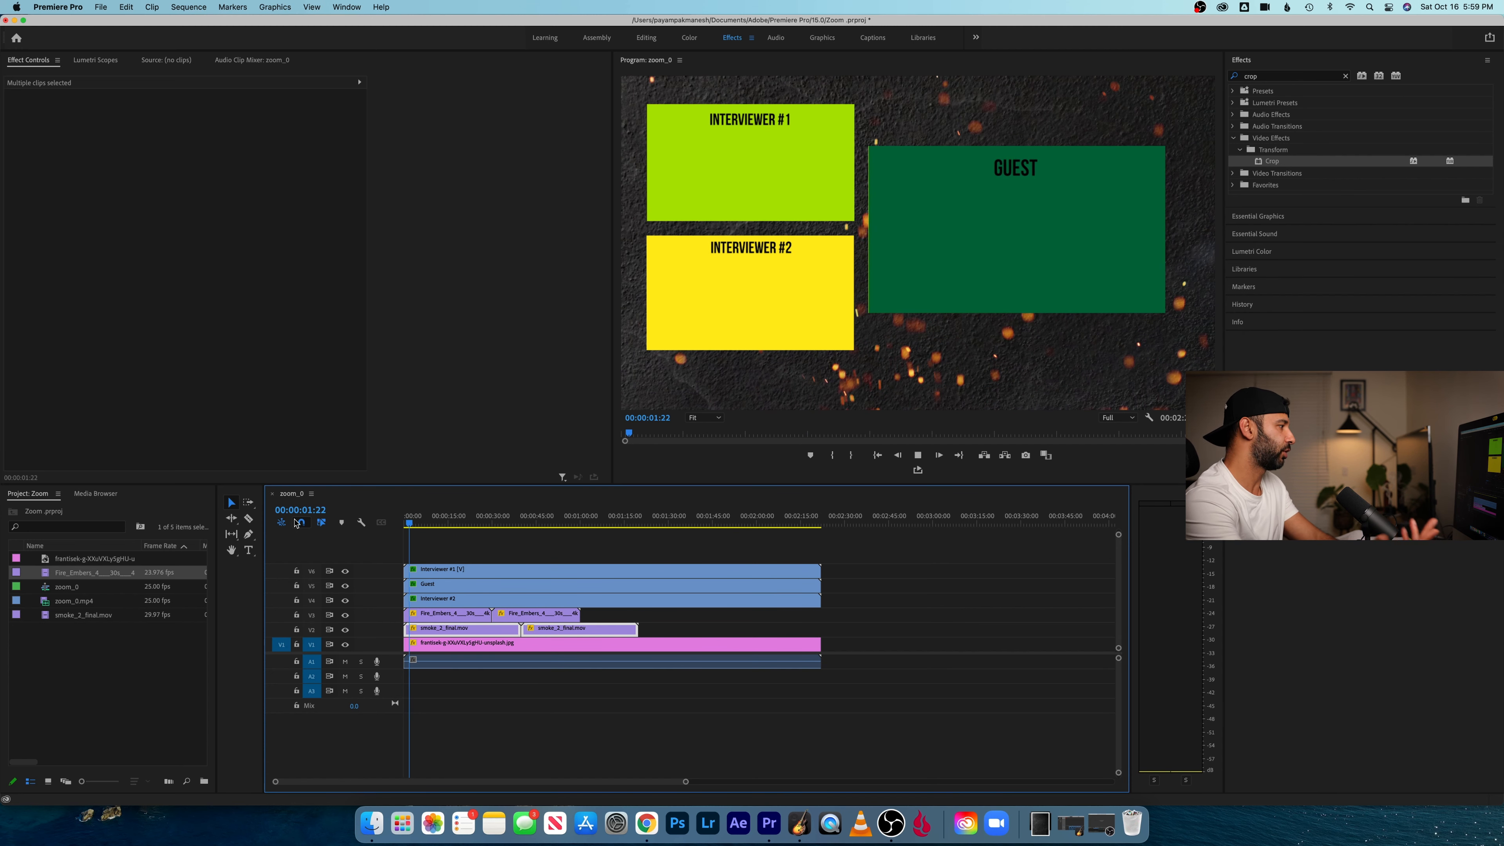
key(space)
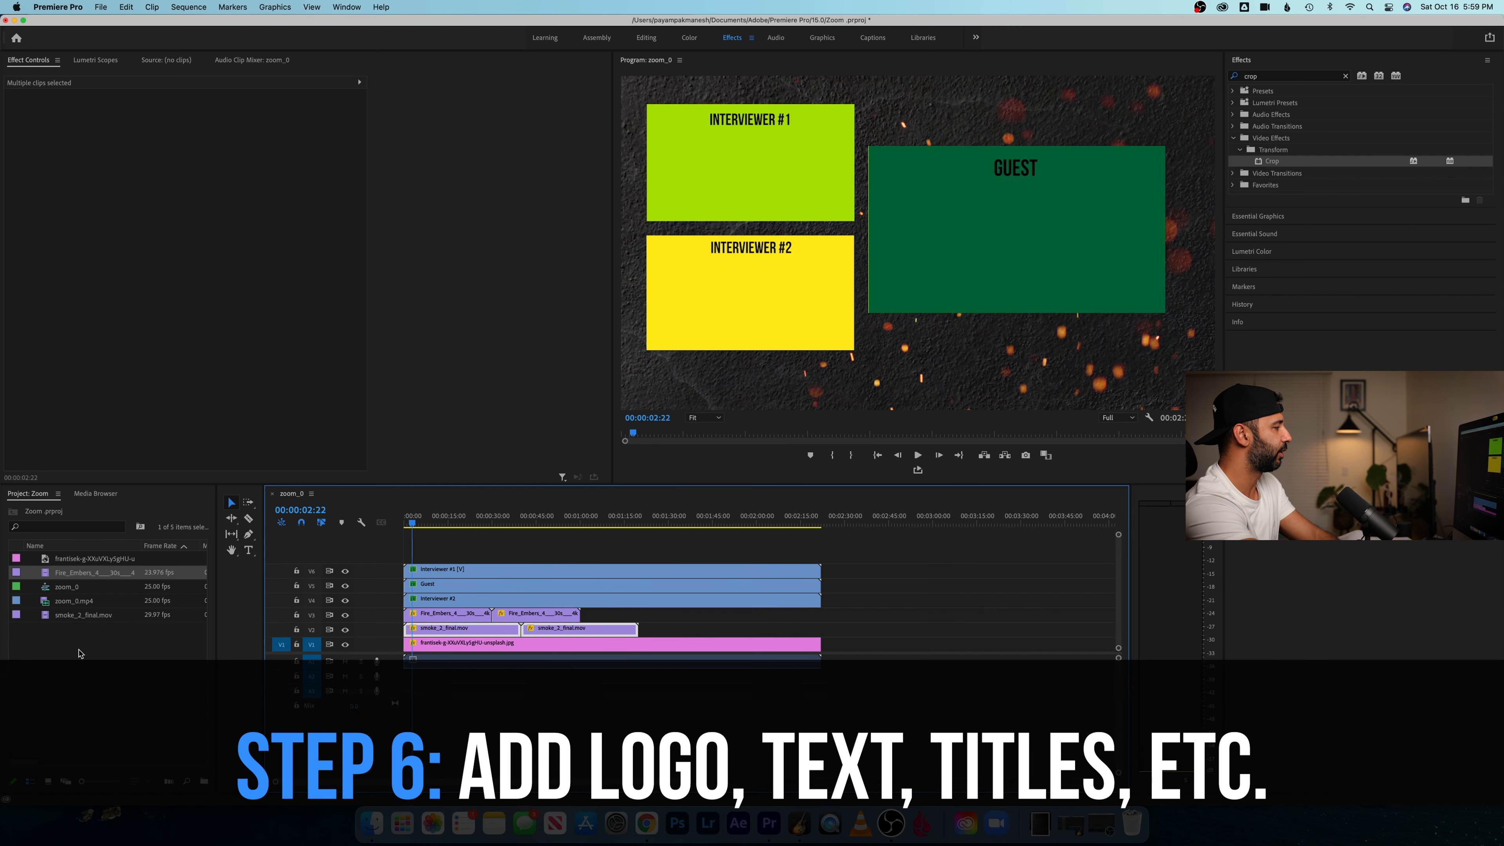
- Switch to Chrome and save the Showtime logo from the image results to Downloads as 1280px-Showtime.svg.png
right_click(80, 654)
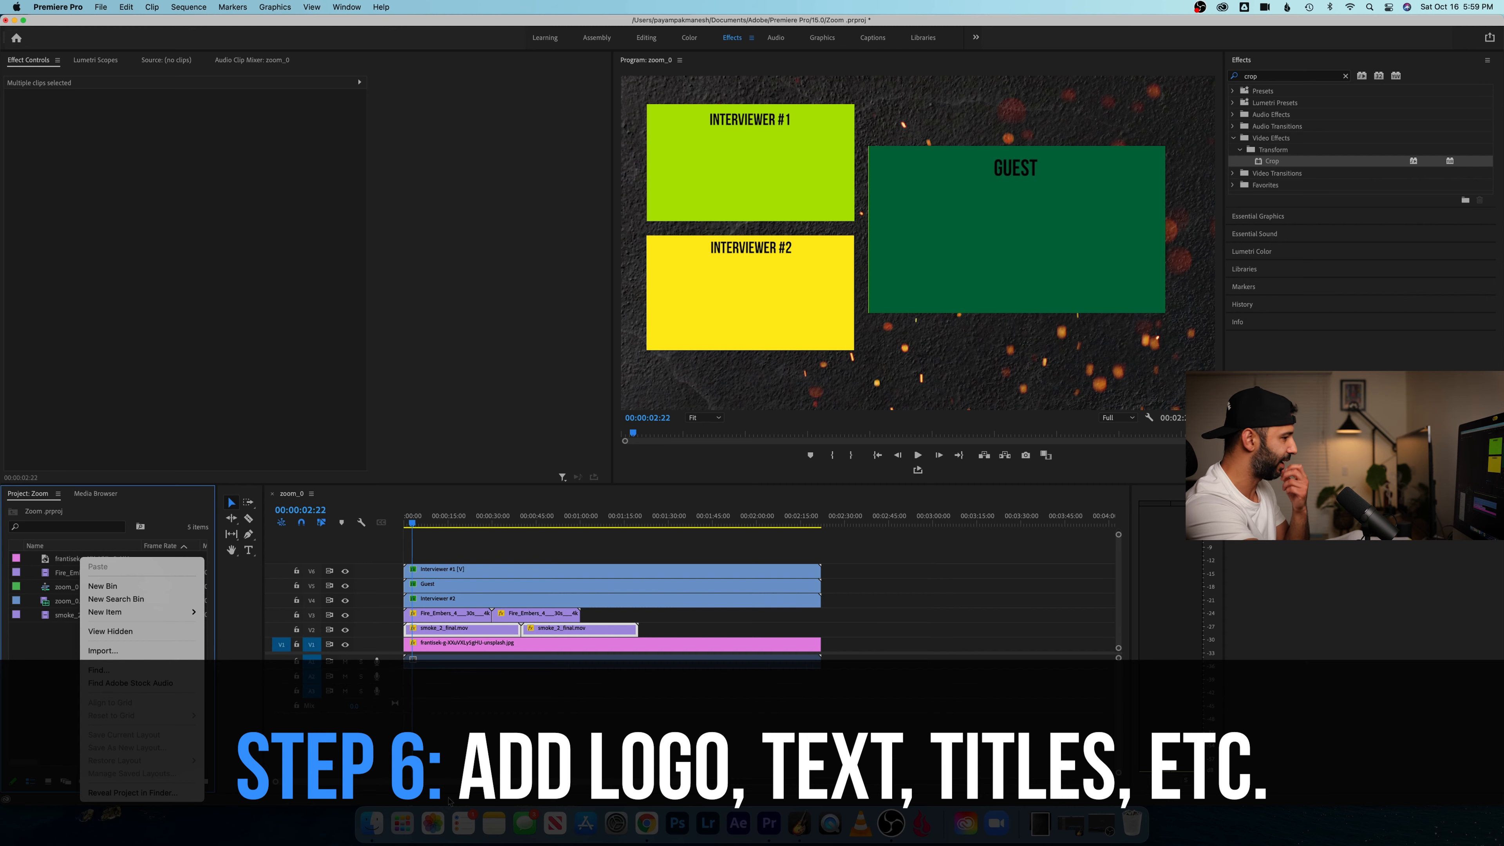
click(647, 823)
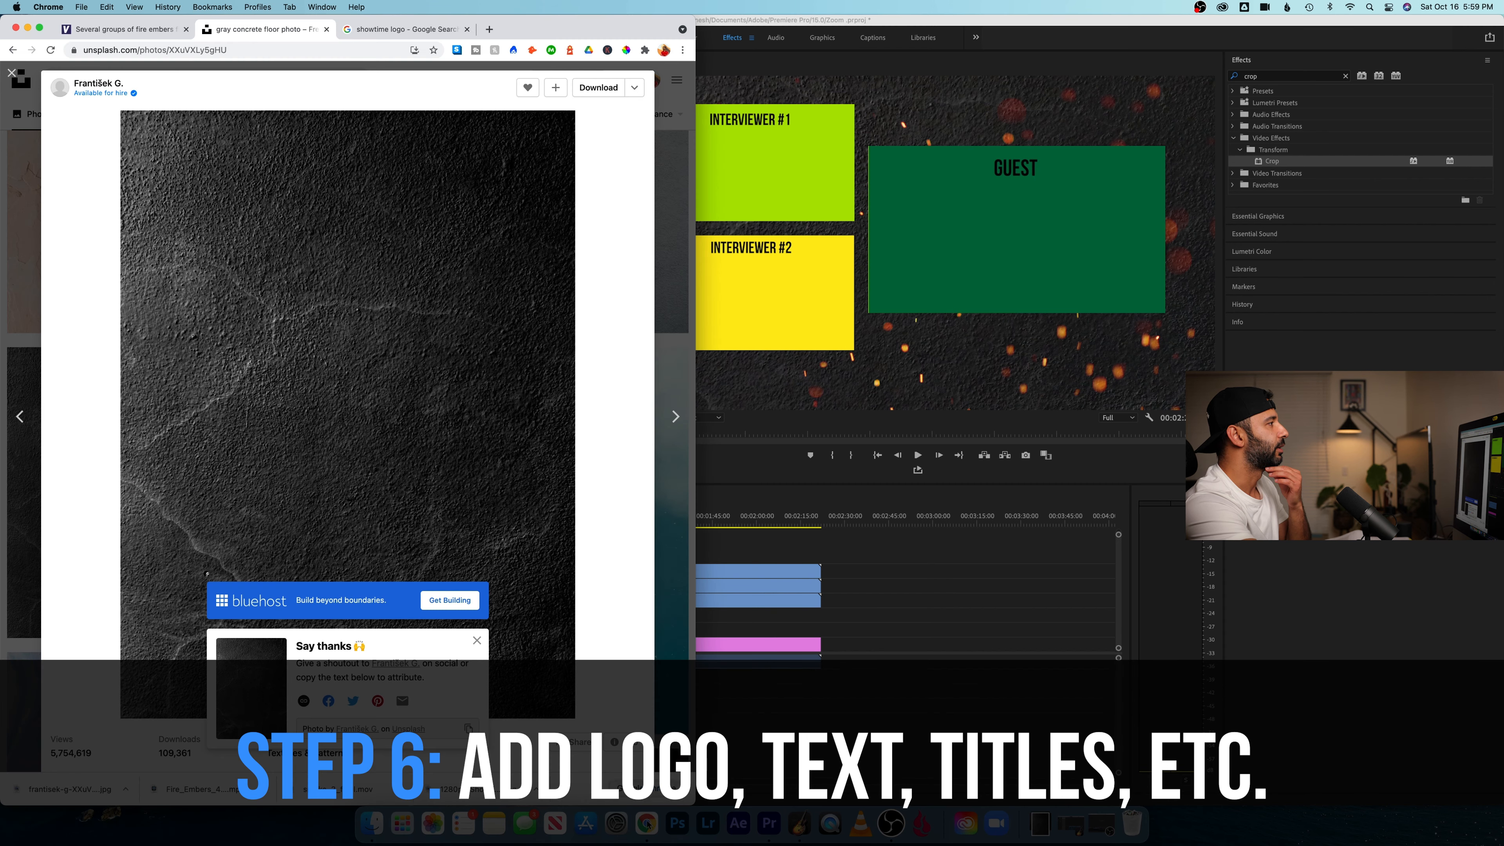
click(399, 30)
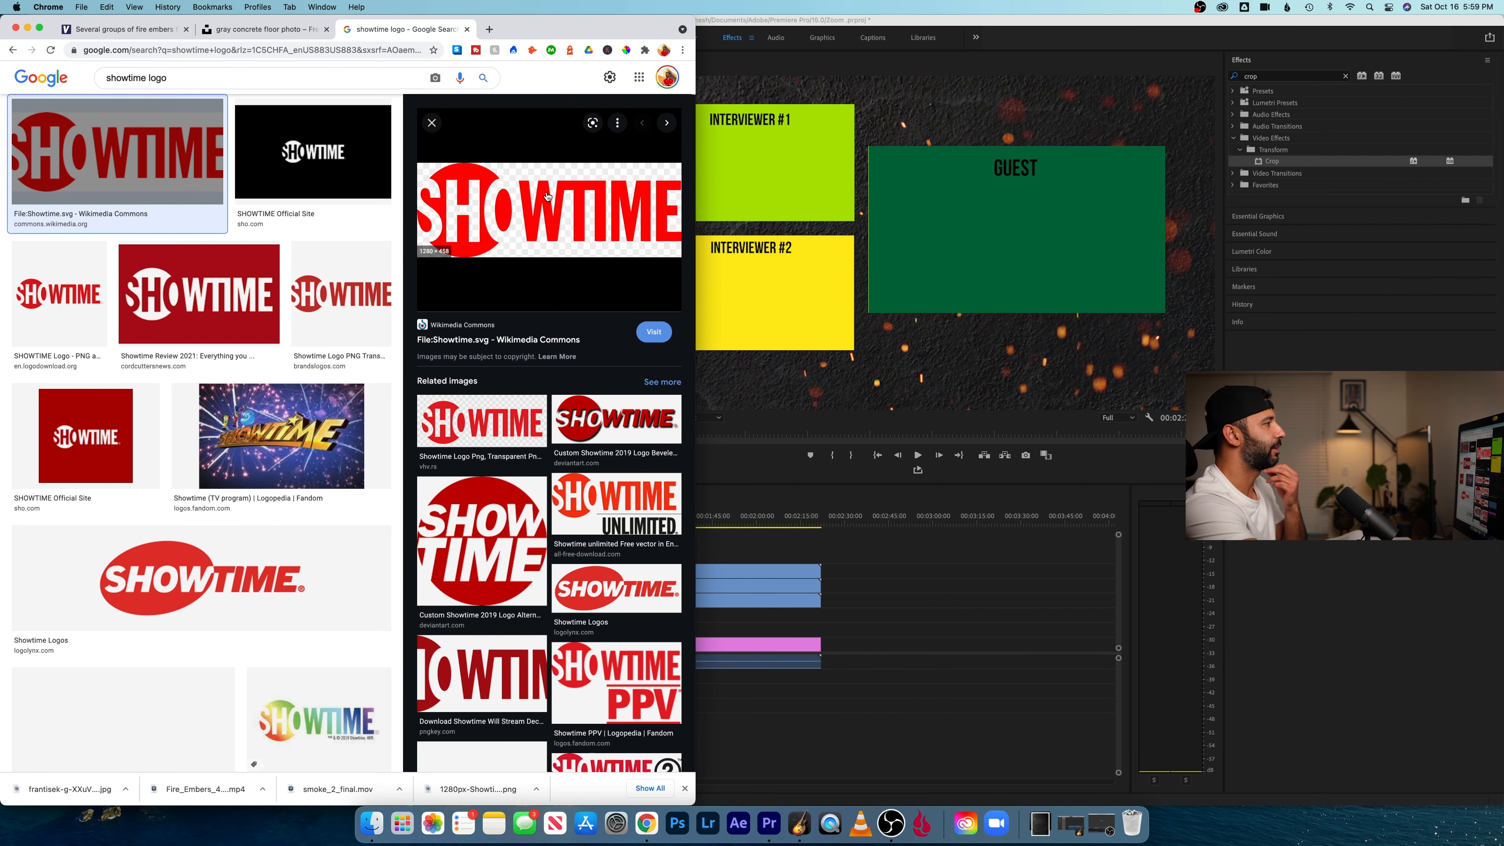
right_click(553, 204)
click(602, 333)
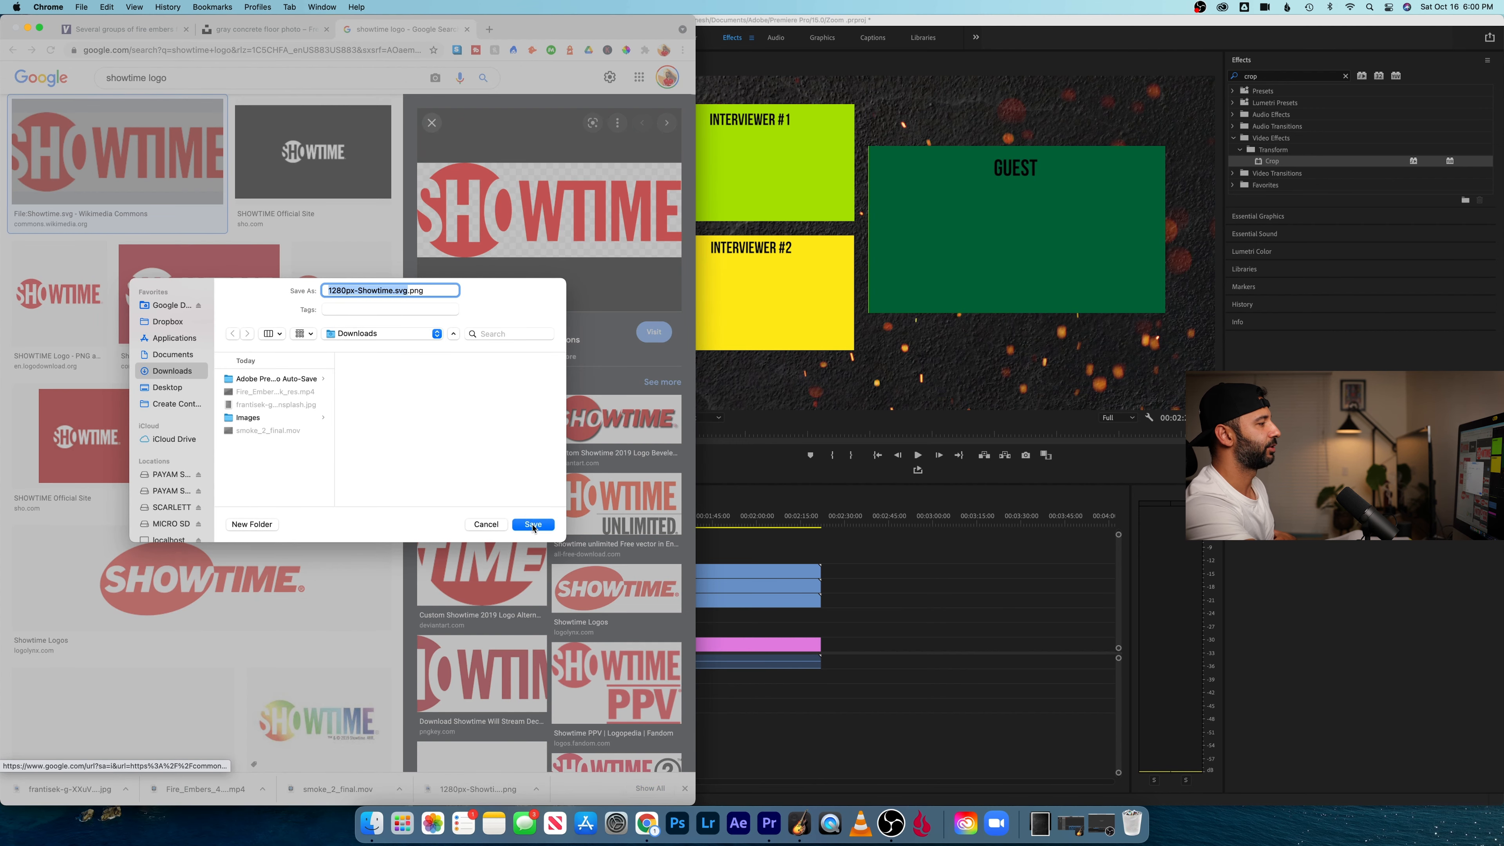
click(533, 525)
- Return to Premiere Pro, import 1280px-Showtime.svg.png and place it above all other video clips for the sequence's full length
key(super+Tab)
right_click(88, 650)
click(103, 652)
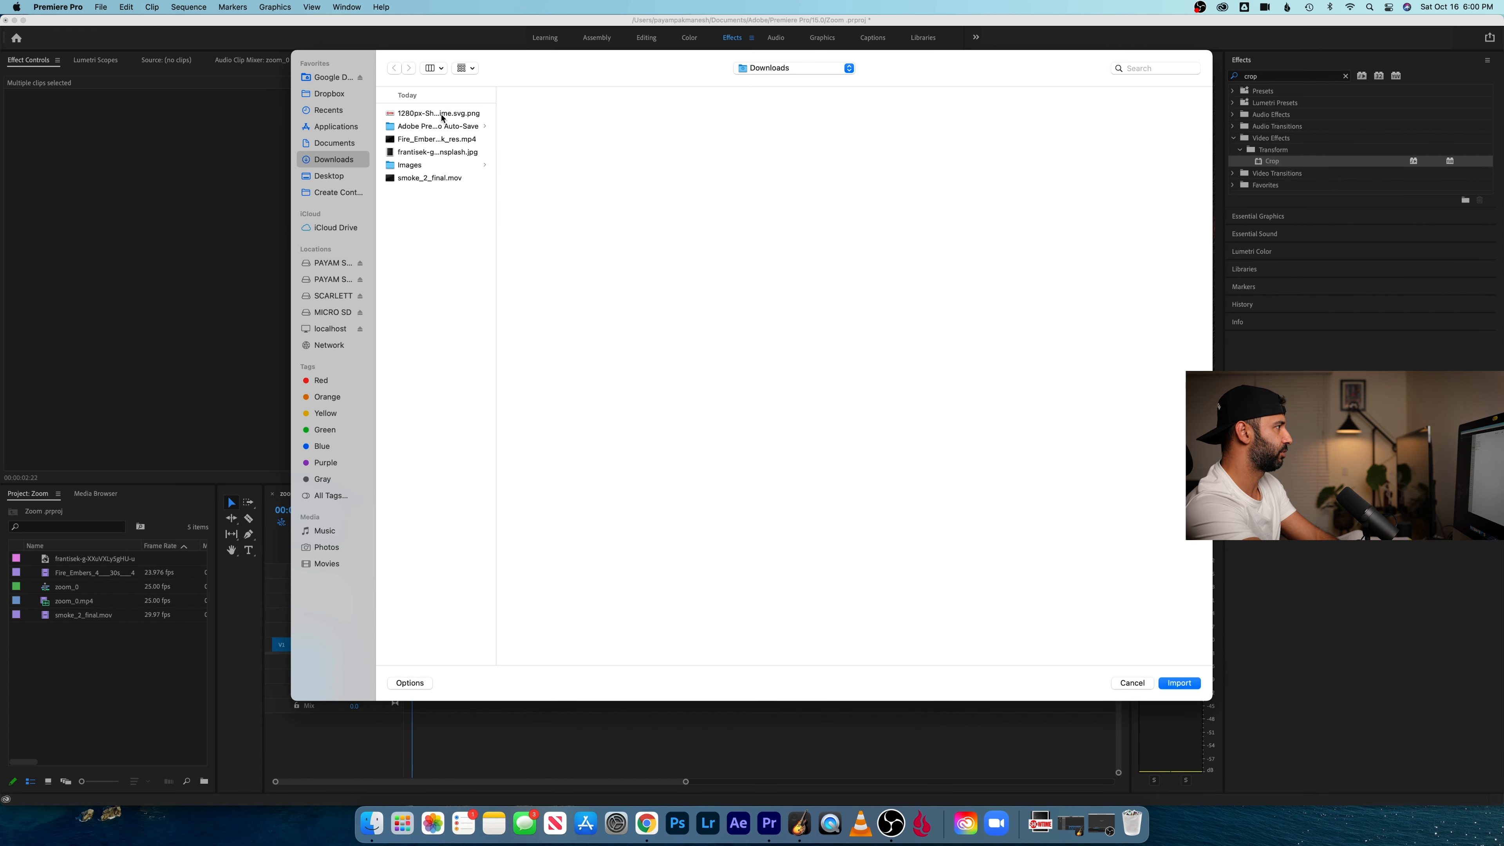
click(441, 116)
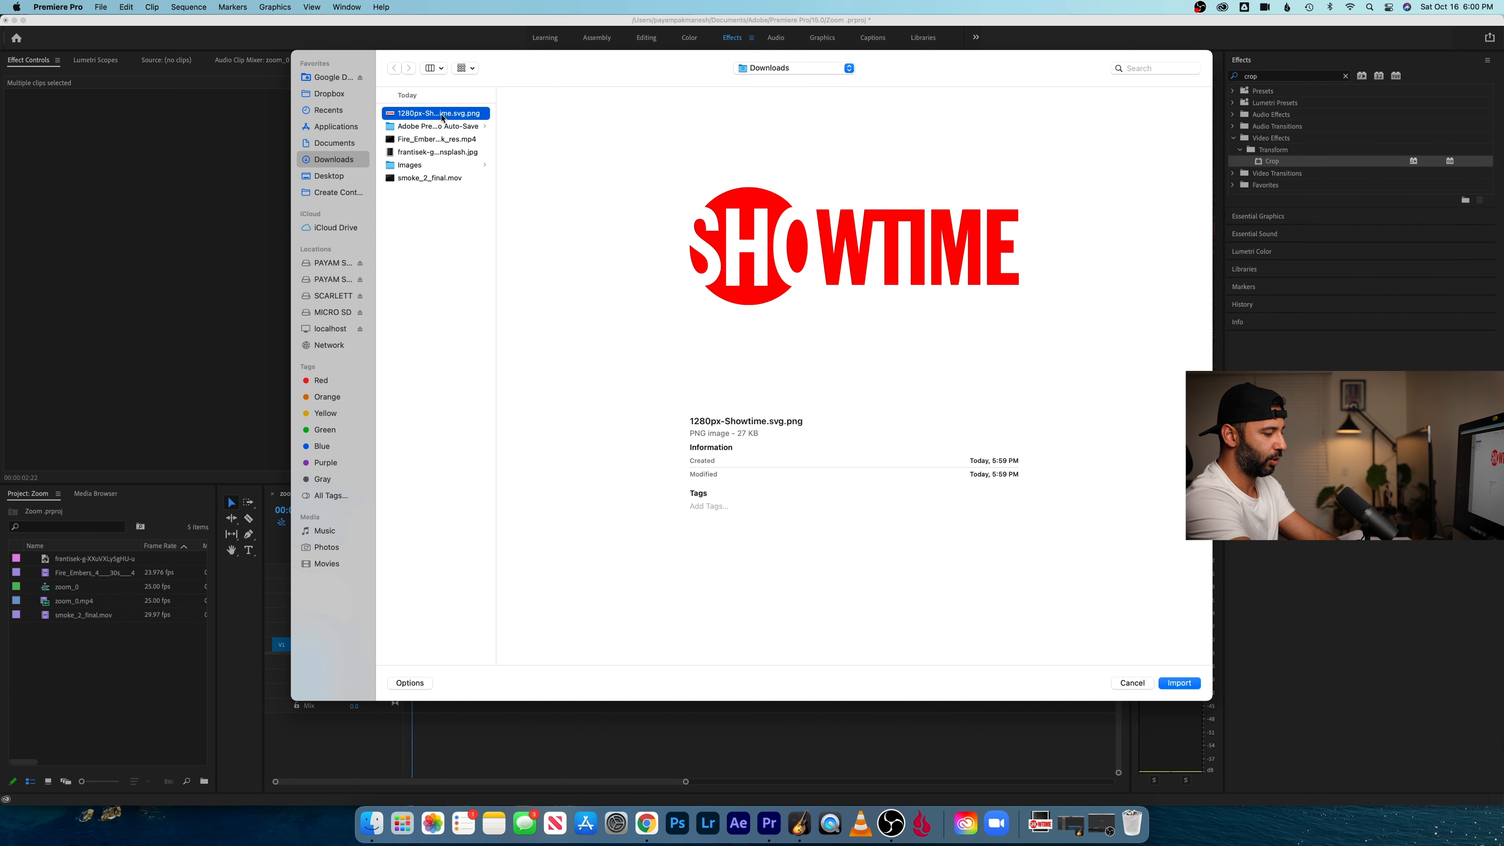
double_click(441, 116)
drag(93, 560, 808, 562)
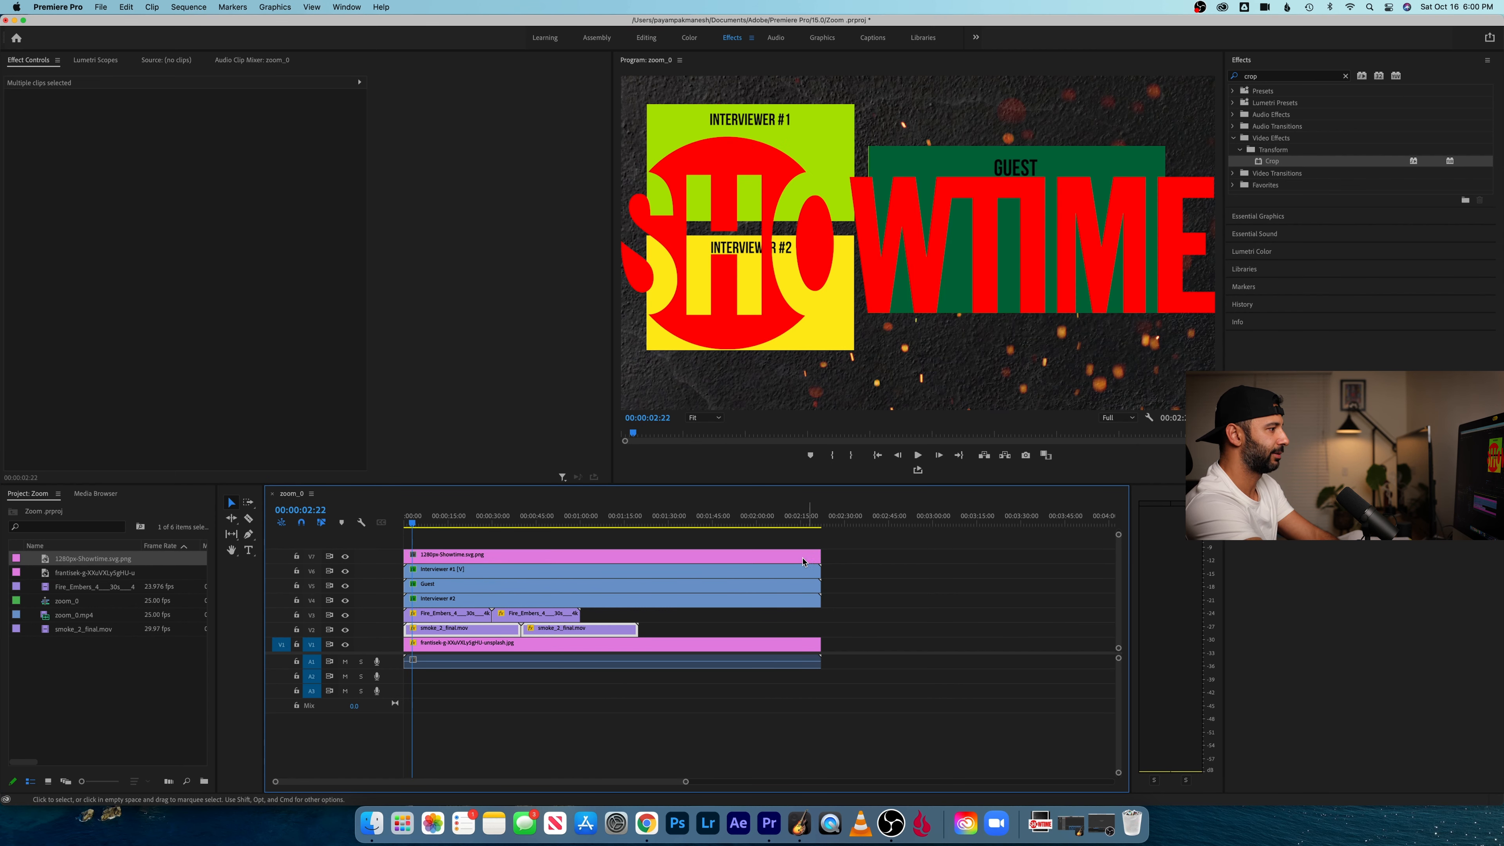
- Scale the Showtime logo to 10 and position it at 1175, 52 in the upper-right corner of the video frame
click(808, 563)
click(189, 132)
text(10)
key(Return)
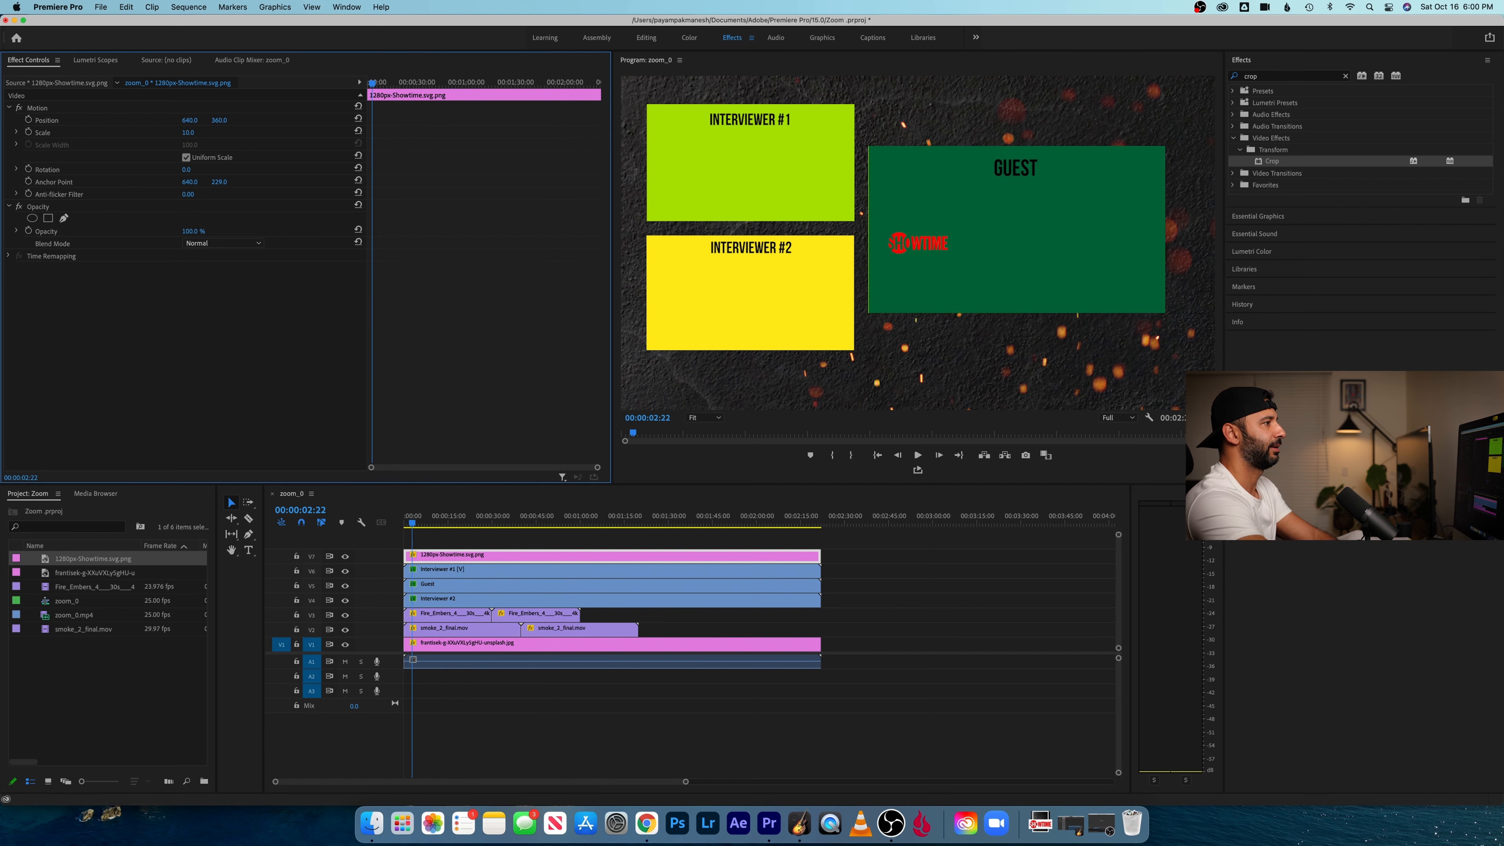
drag(225, 121, 43, 121)
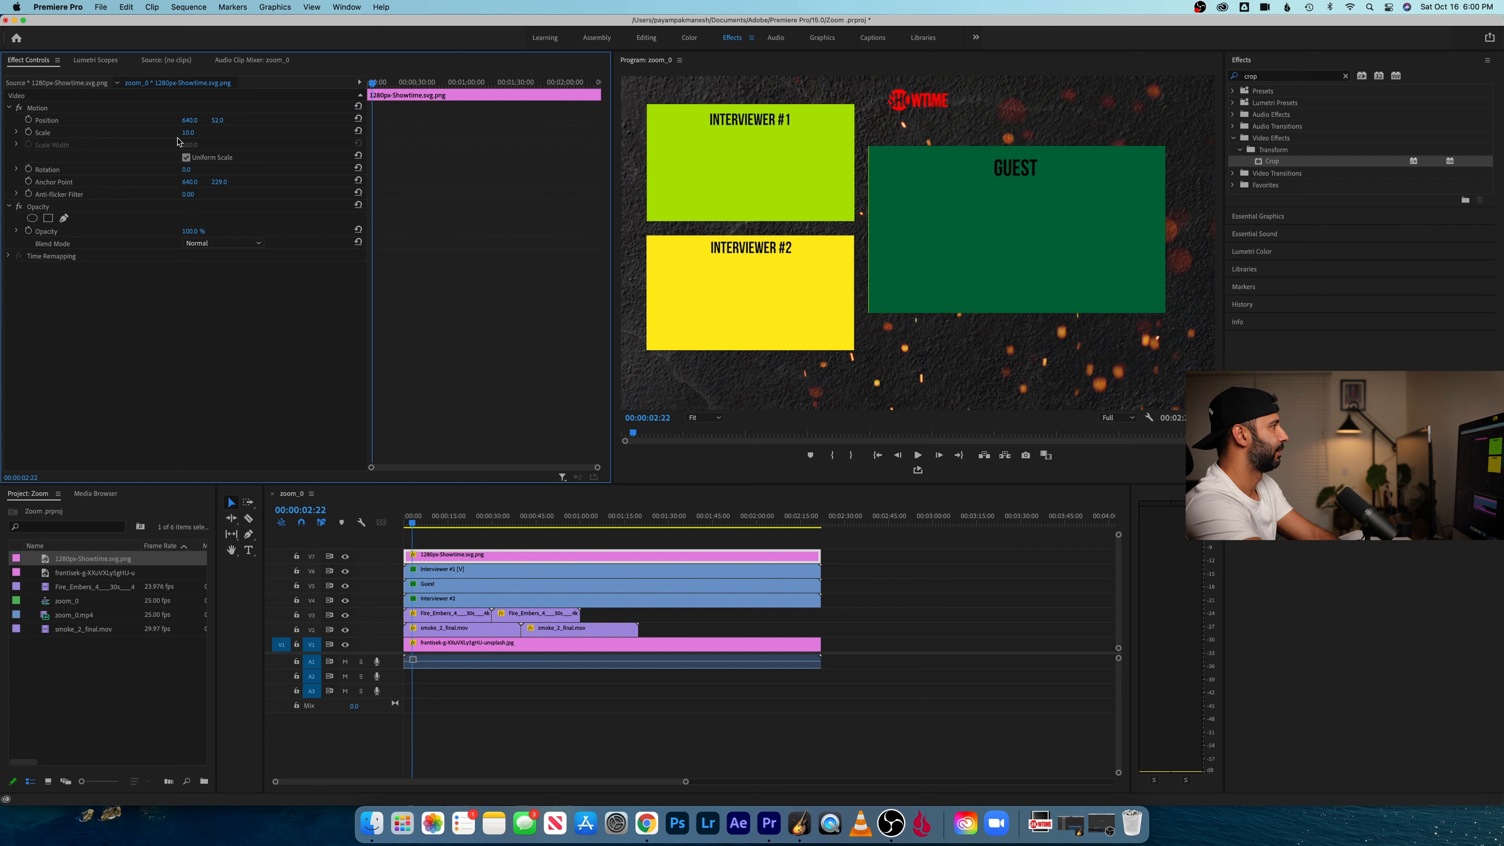
drag(189, 121, 196, 121)
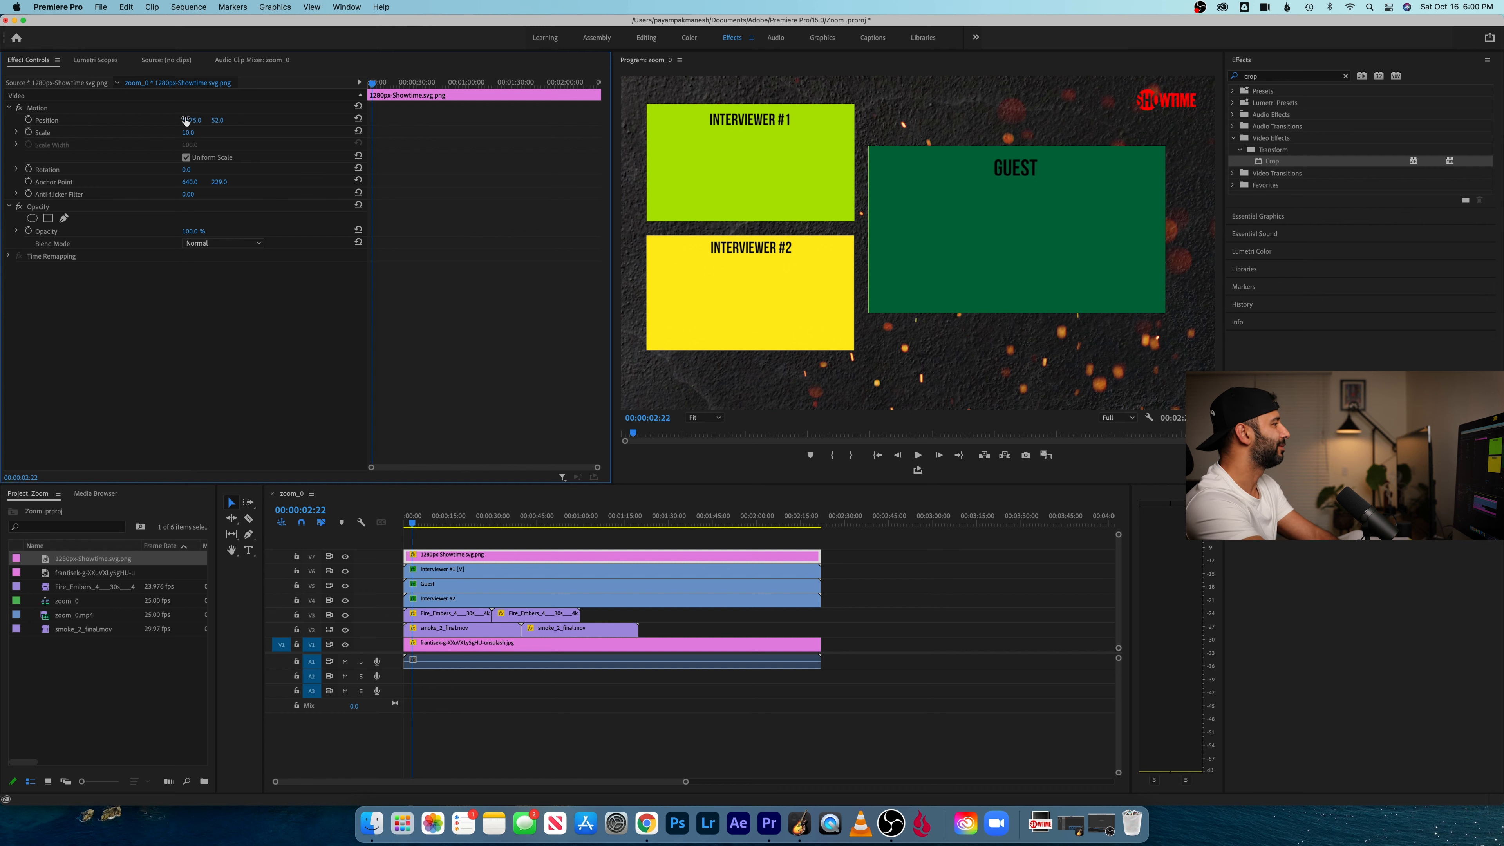
- Set the Showtime logo's opacity to 50%
click(198, 230)
text(50)
key(Return)
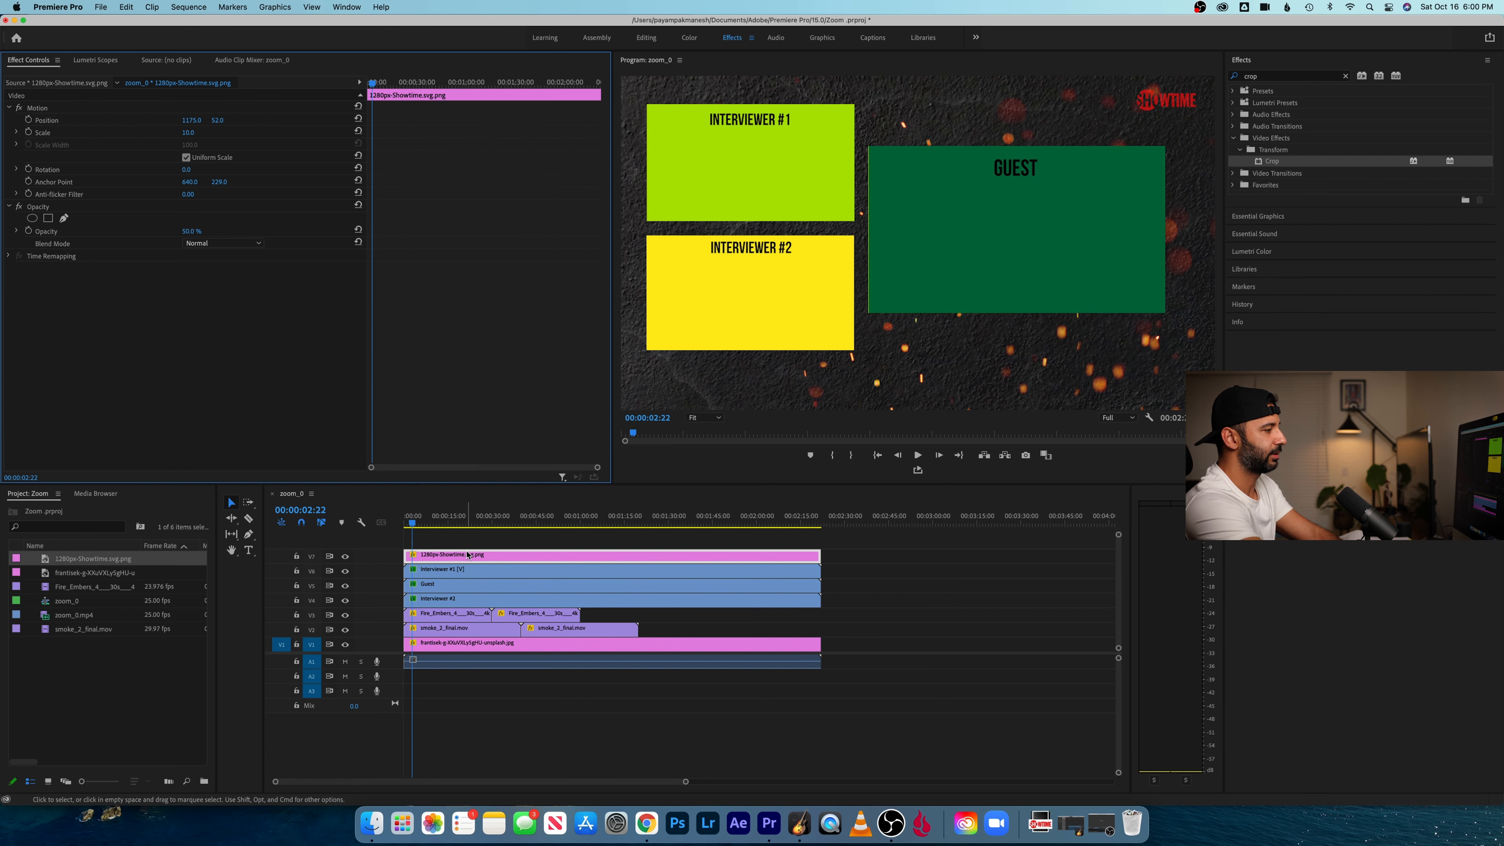
- Set the Showtime logo's Lumetri saturation to 0 and play a short stretch to check it
click(692, 40)
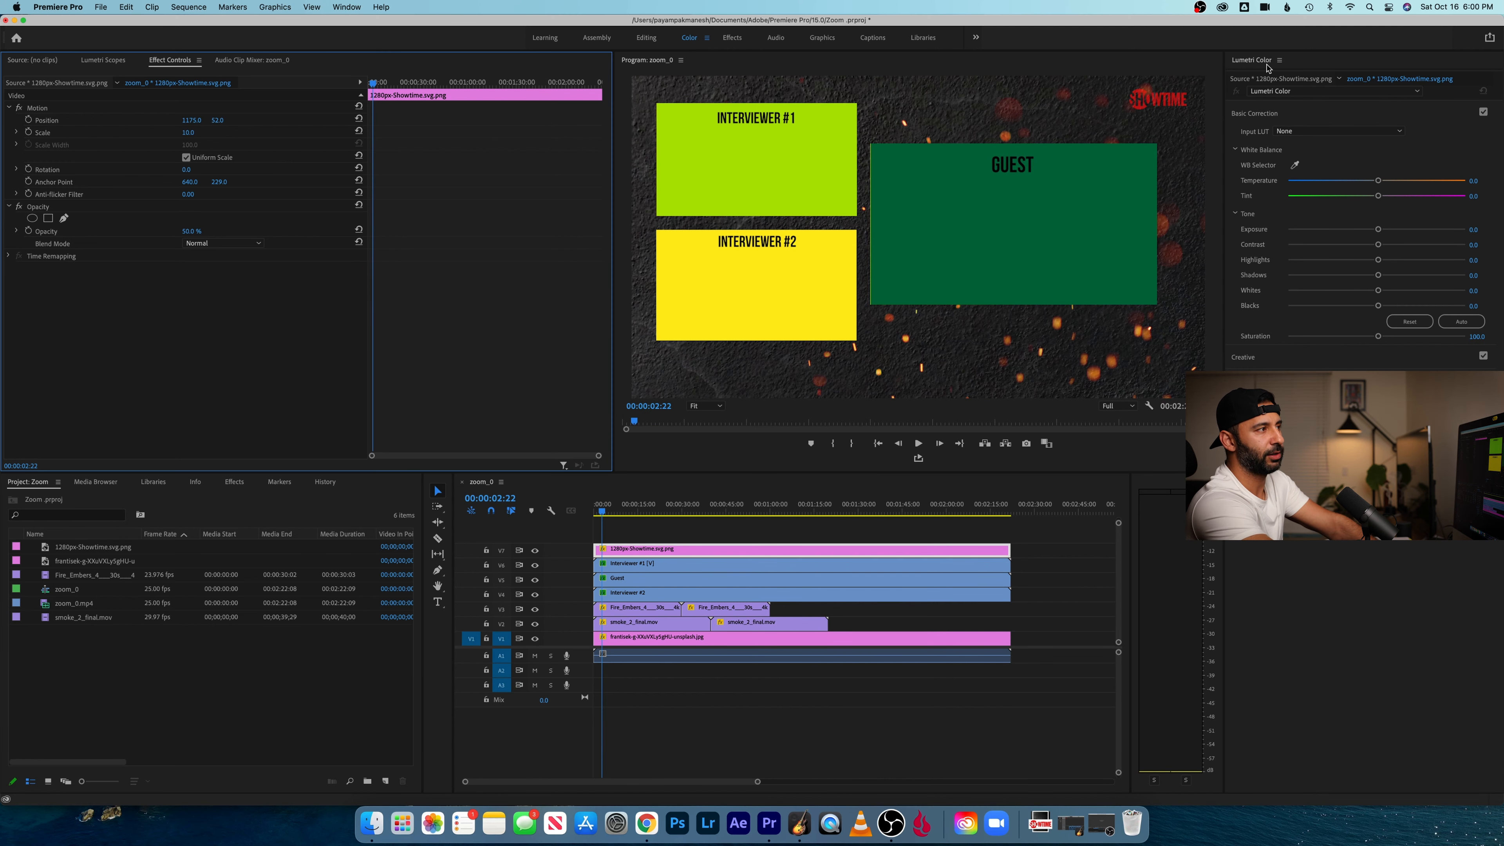
click(348, 7)
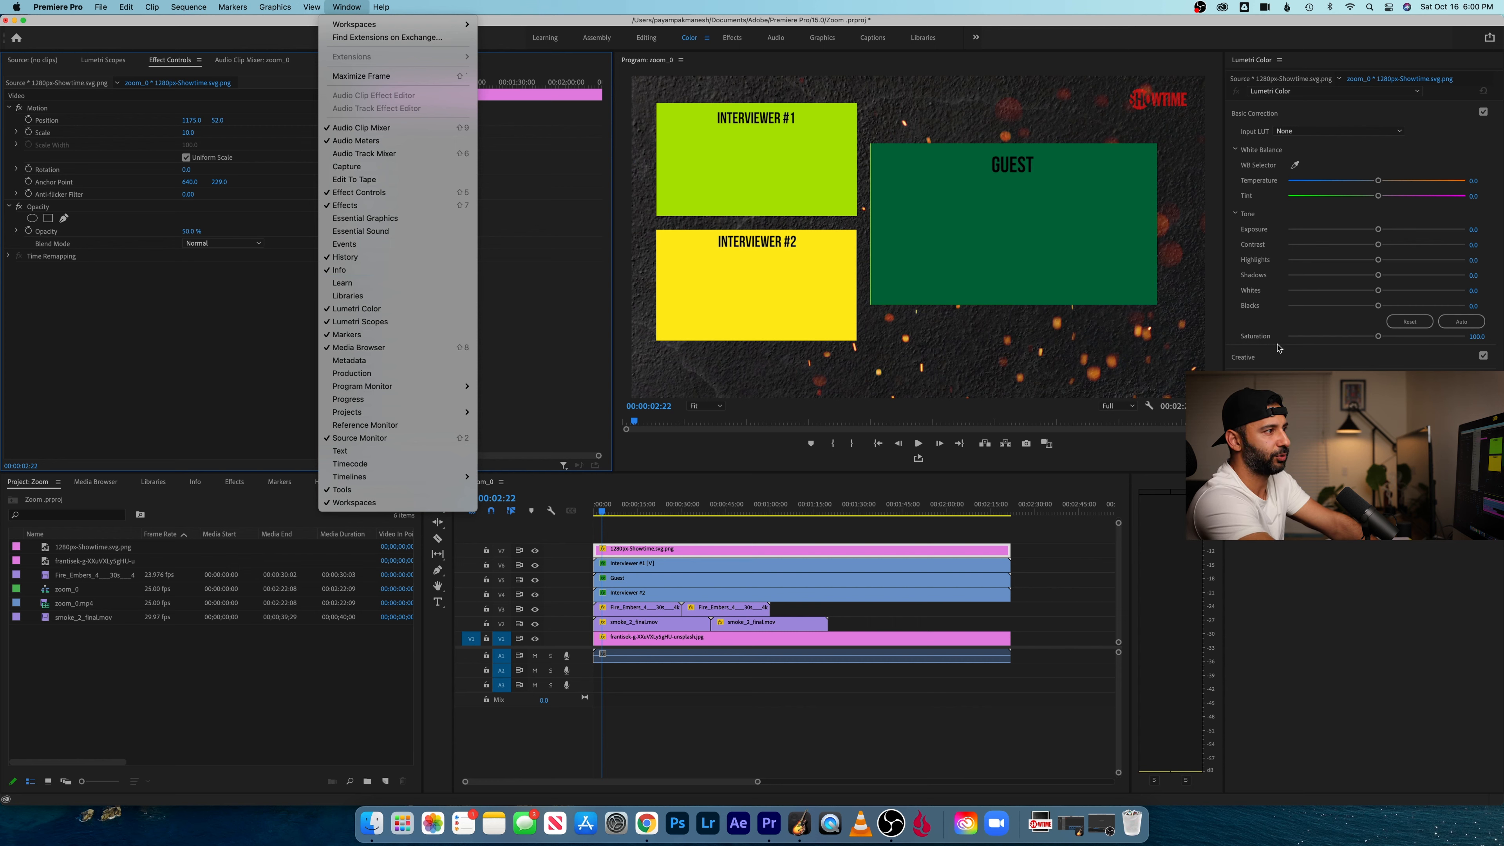
click(1365, 339)
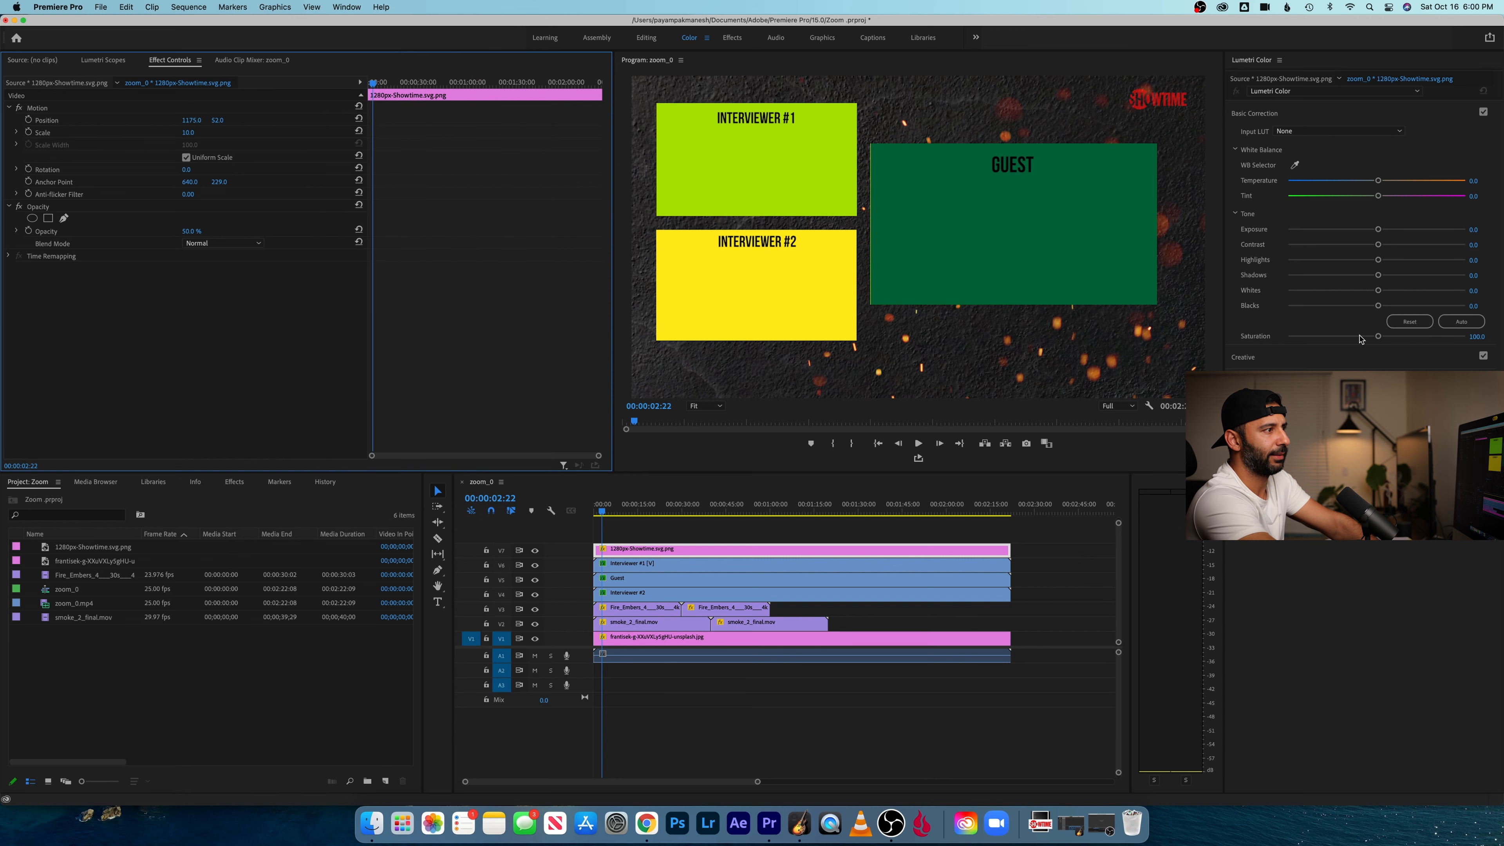
drag(1378, 336, 1308, 339)
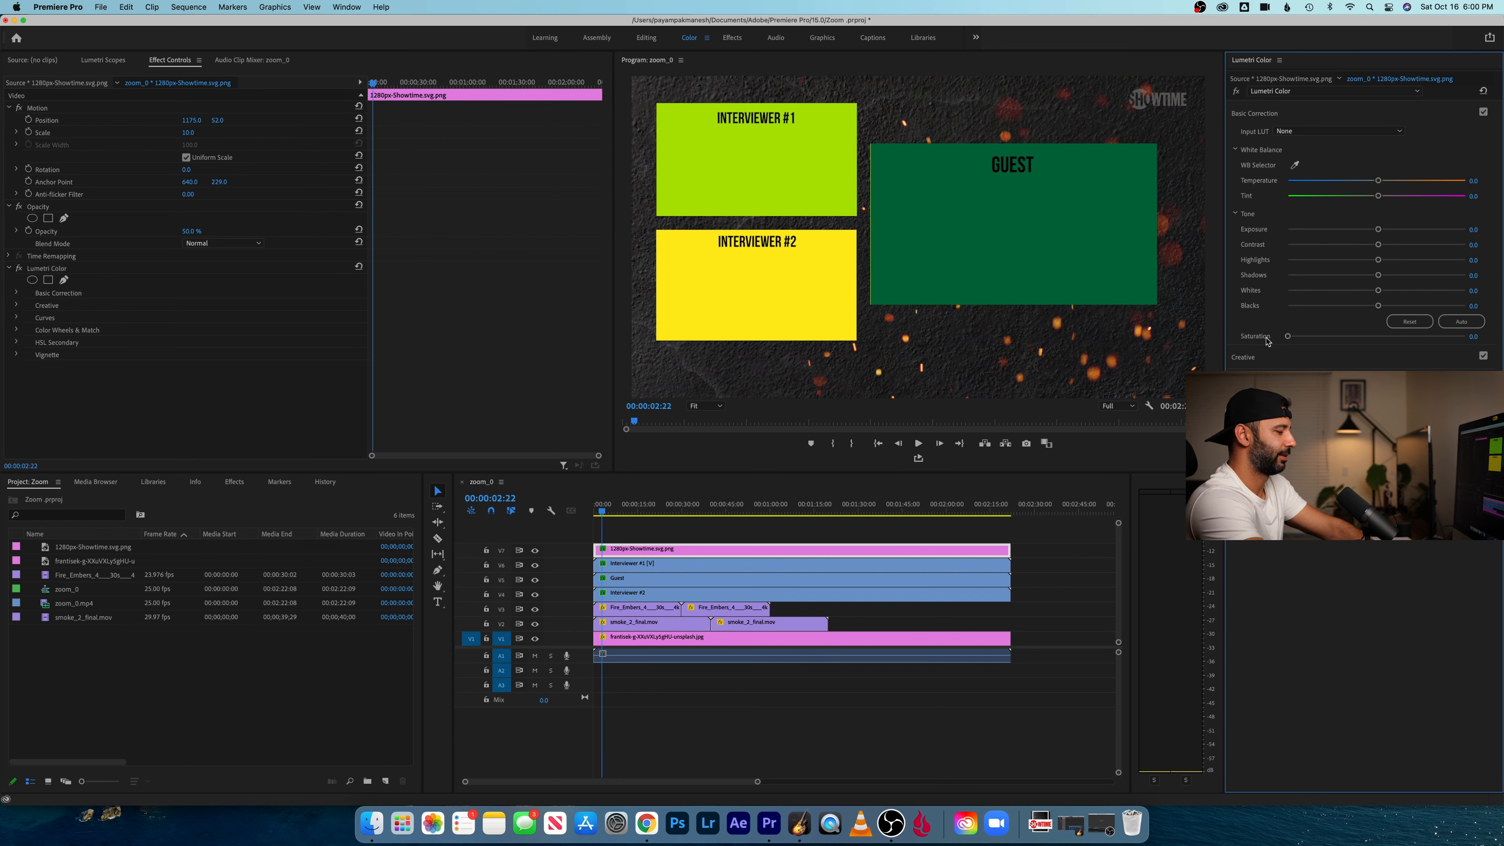
key(space)
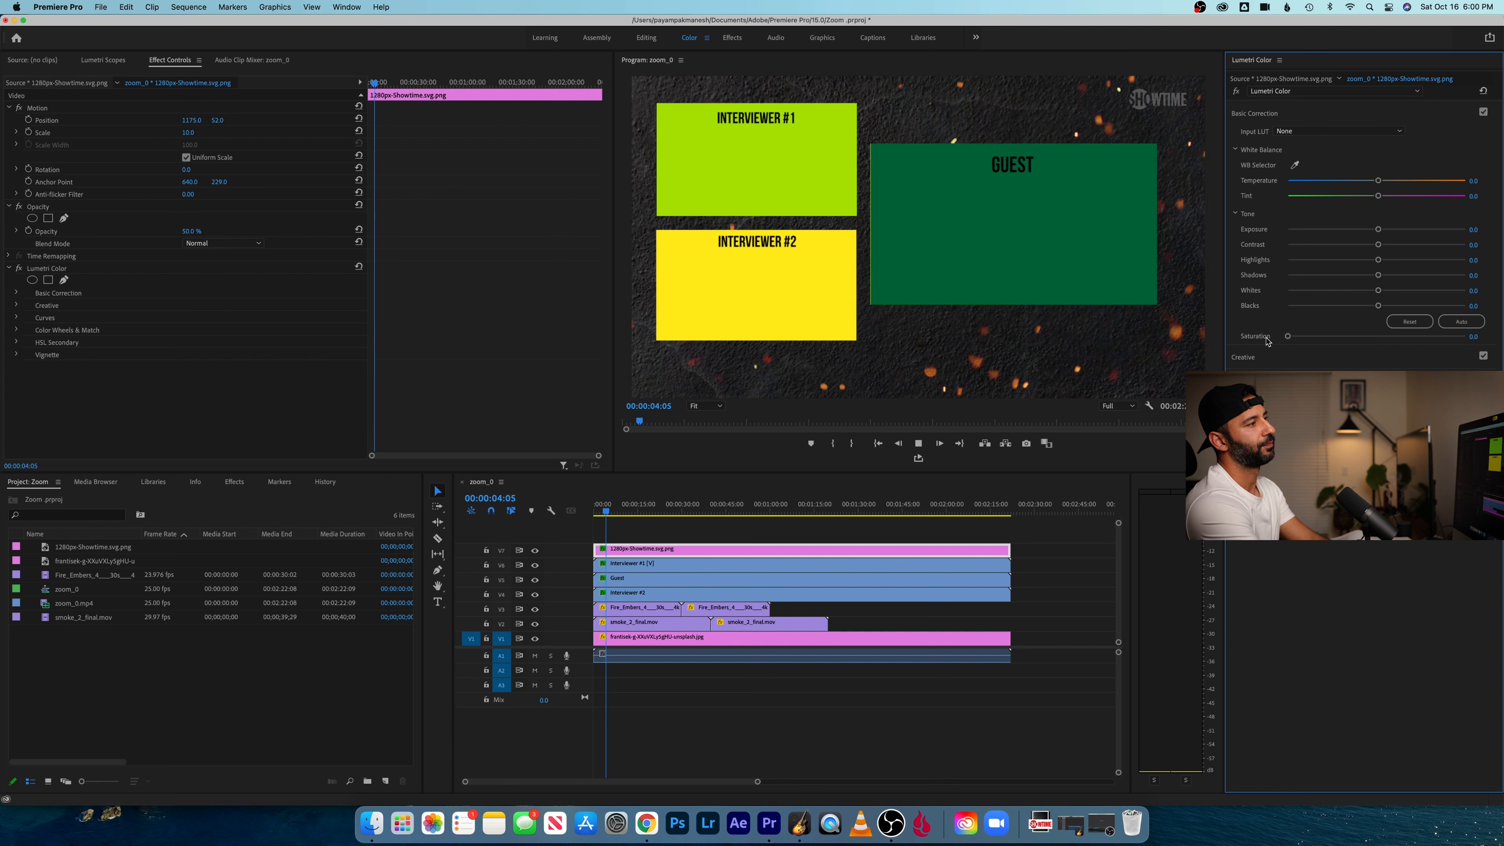
key(space)
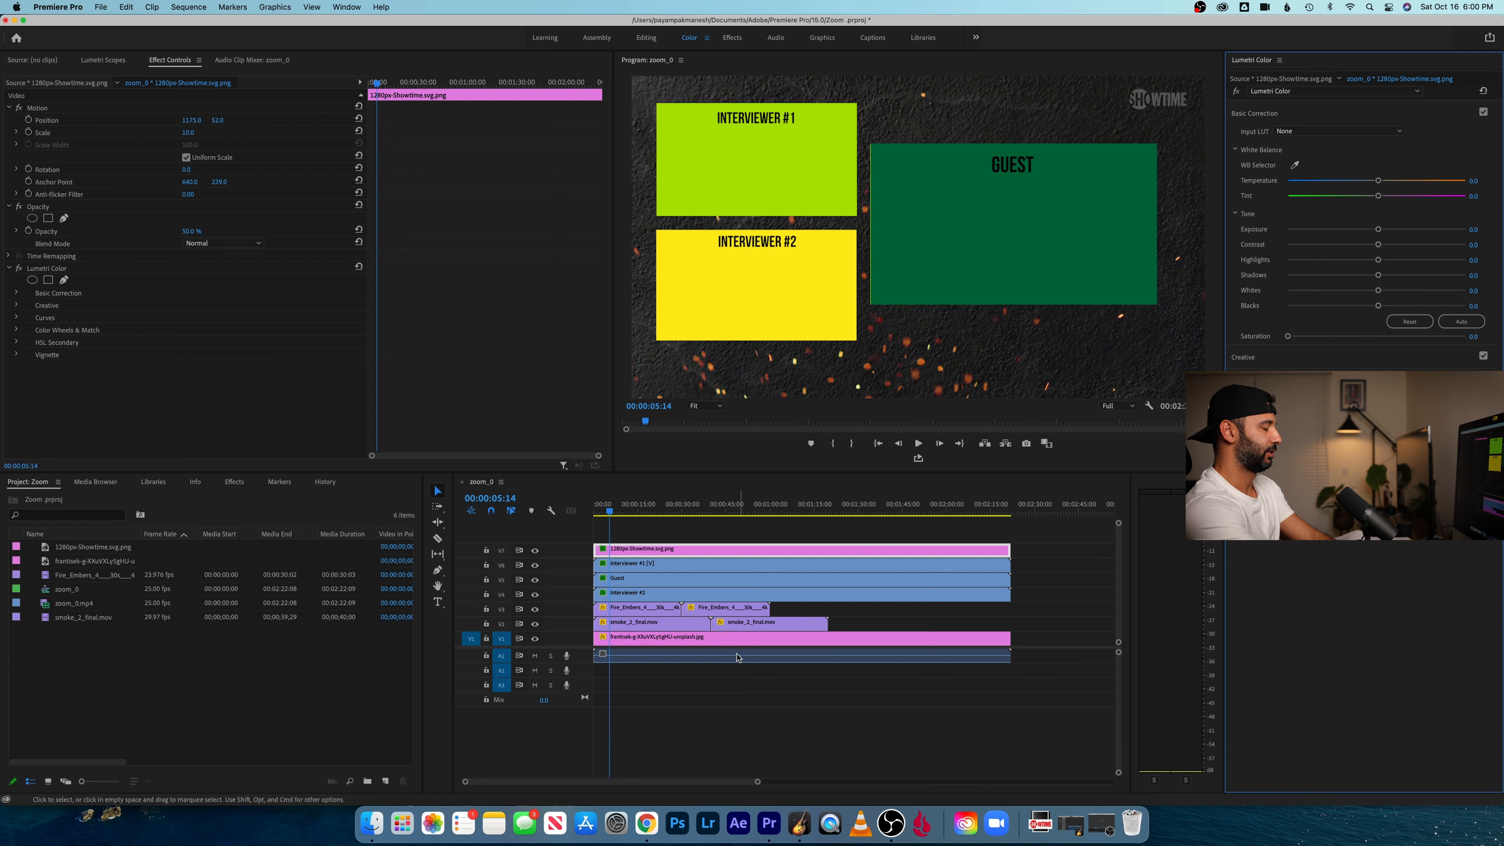
- Add the text "Guest" over the lower edge of the Guest frame and stretch its clip across the whole sequence
click(439, 607)
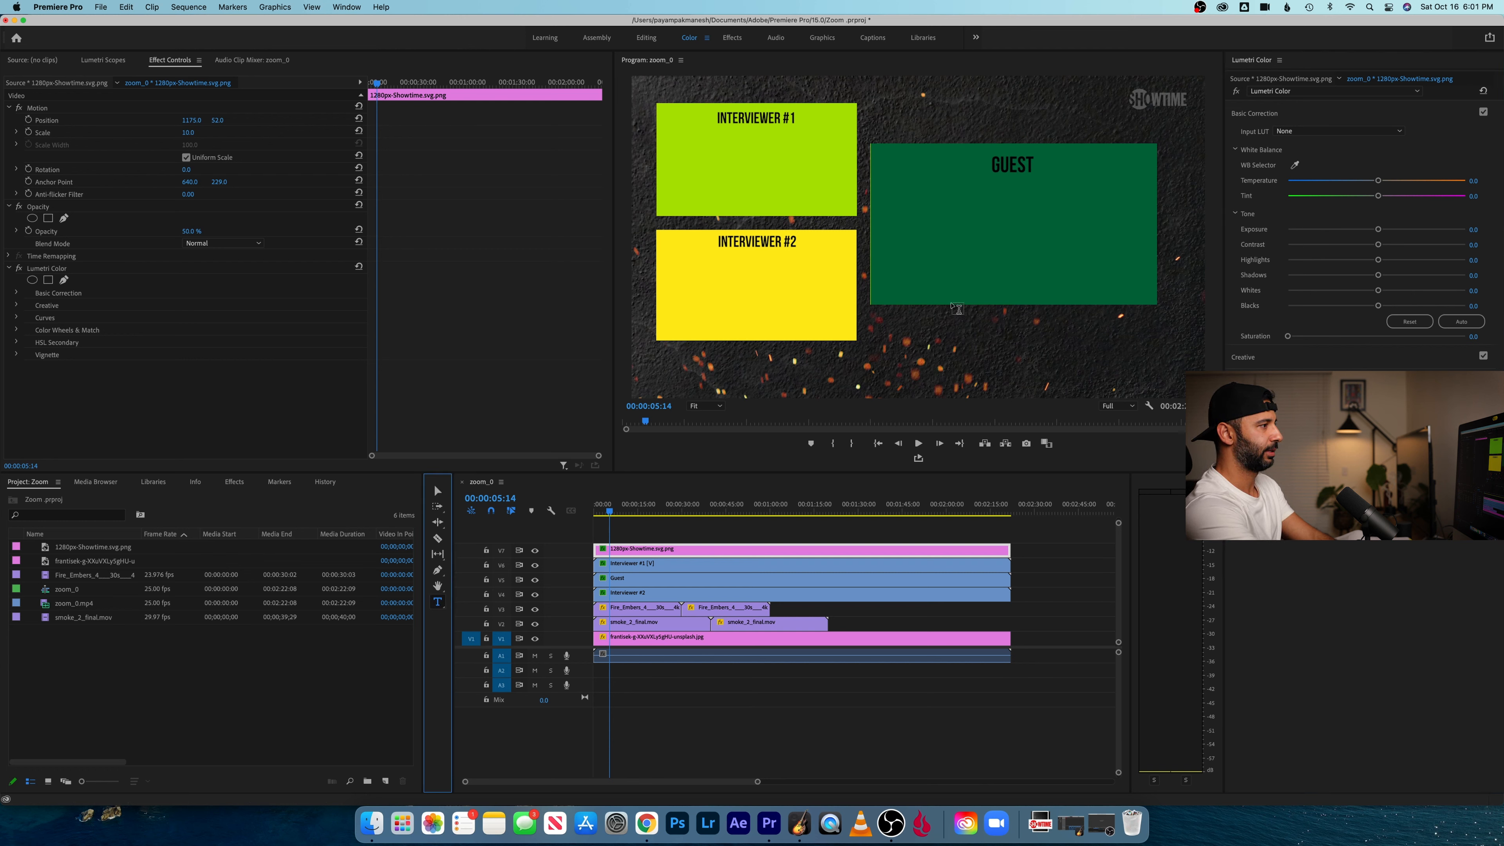
click(967, 312)
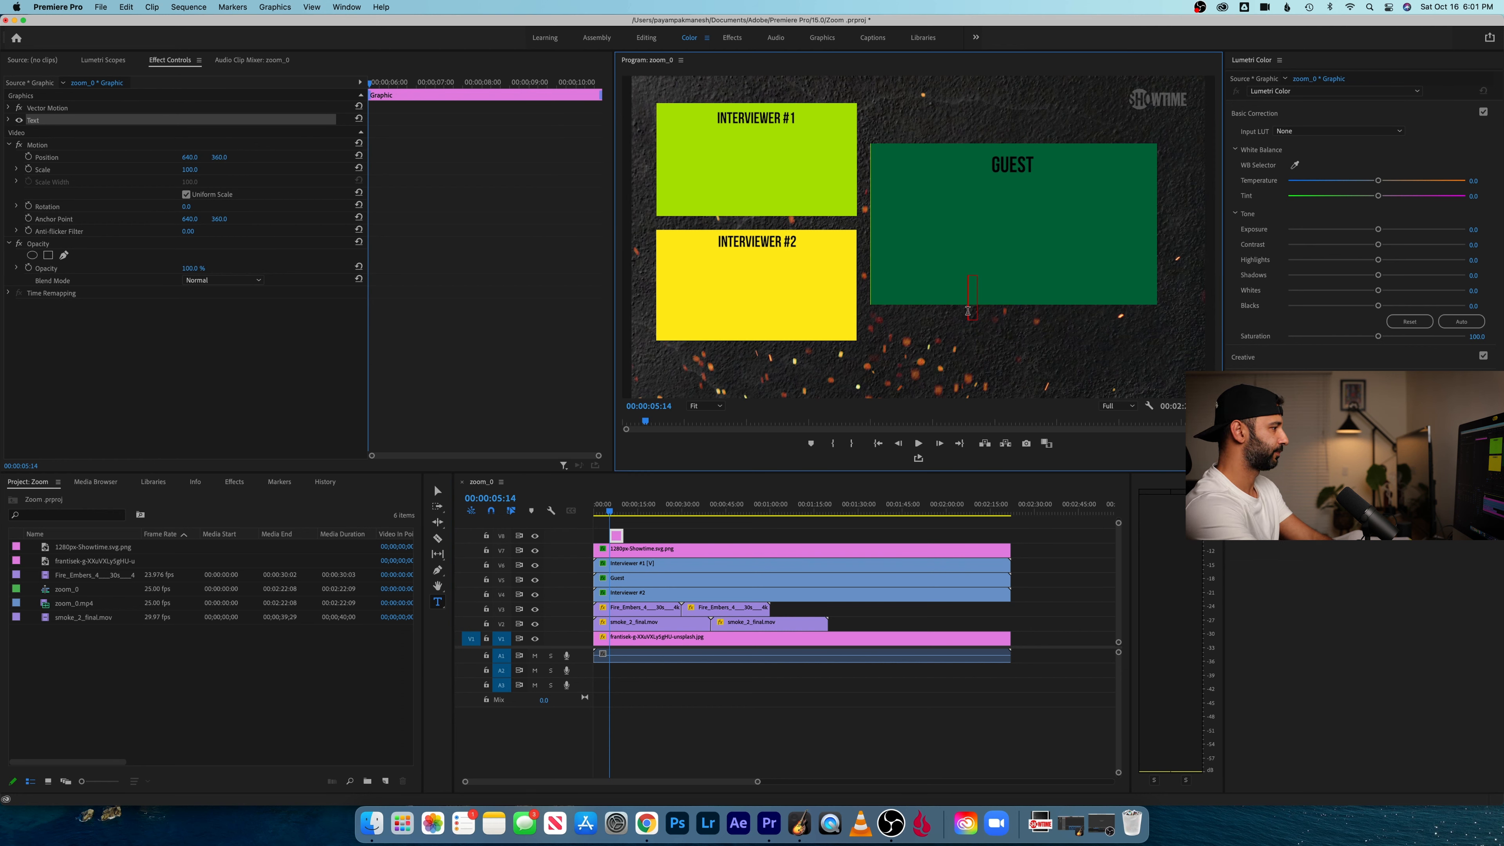
text(Guest)
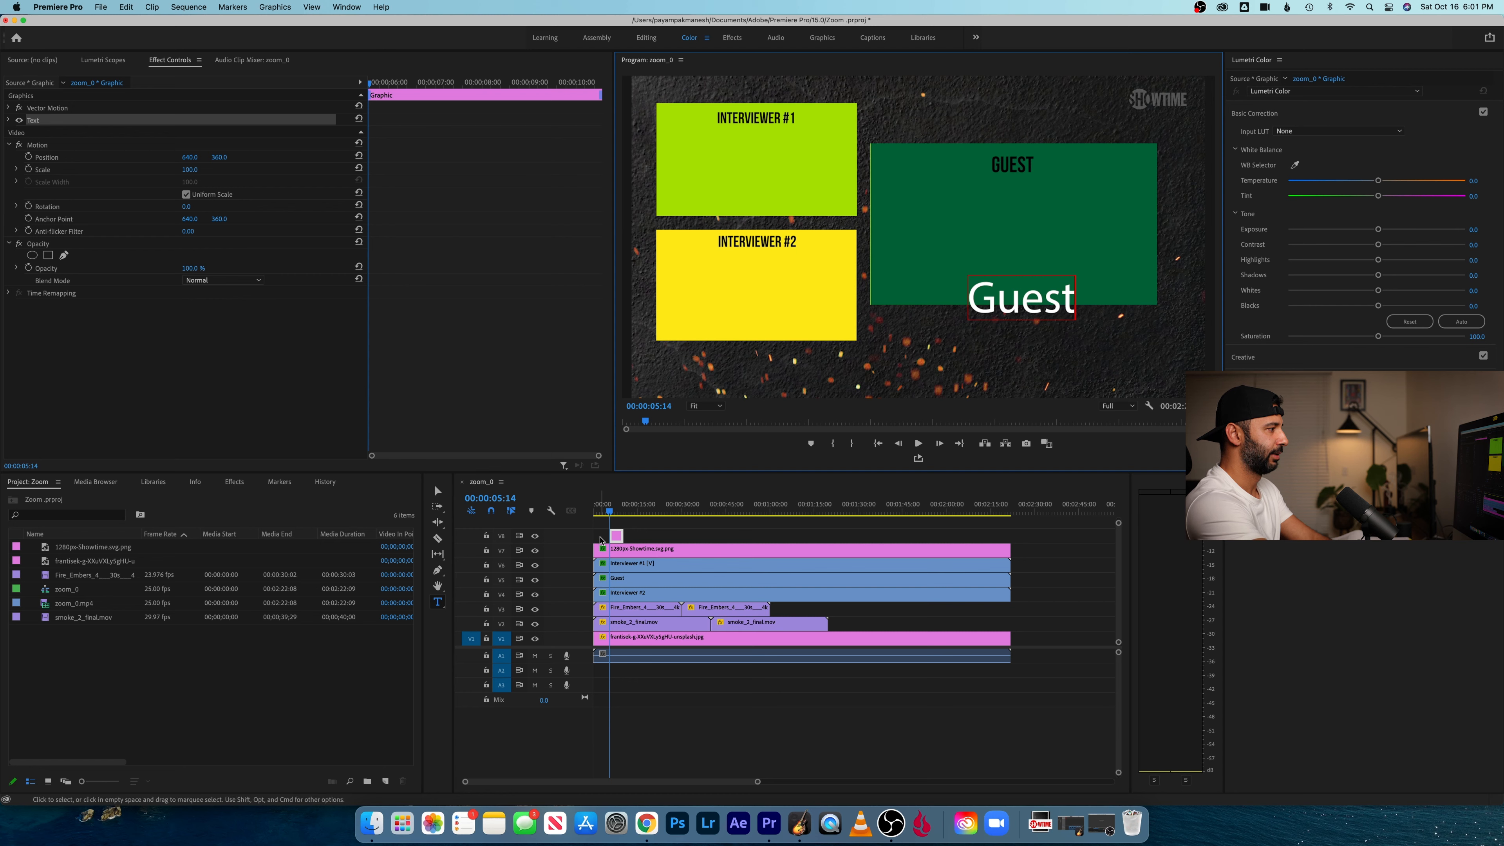
drag(622, 535, 1010, 534)
drag(611, 536, 648, 509)
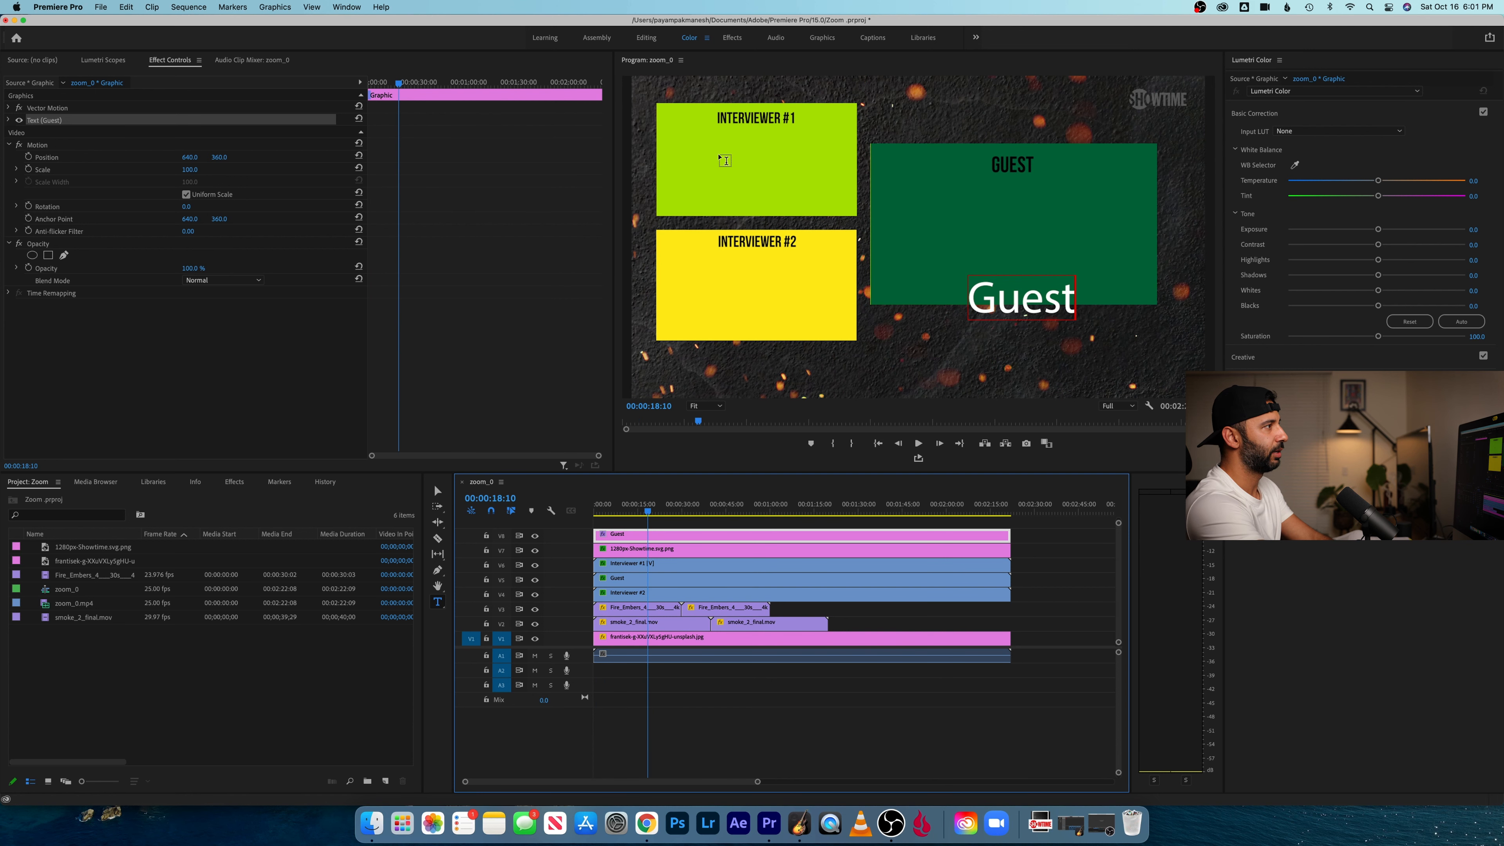
- Switch to the Graphics workspace and open the Guest title's edit settings in Essential Graphics
click(822, 38)
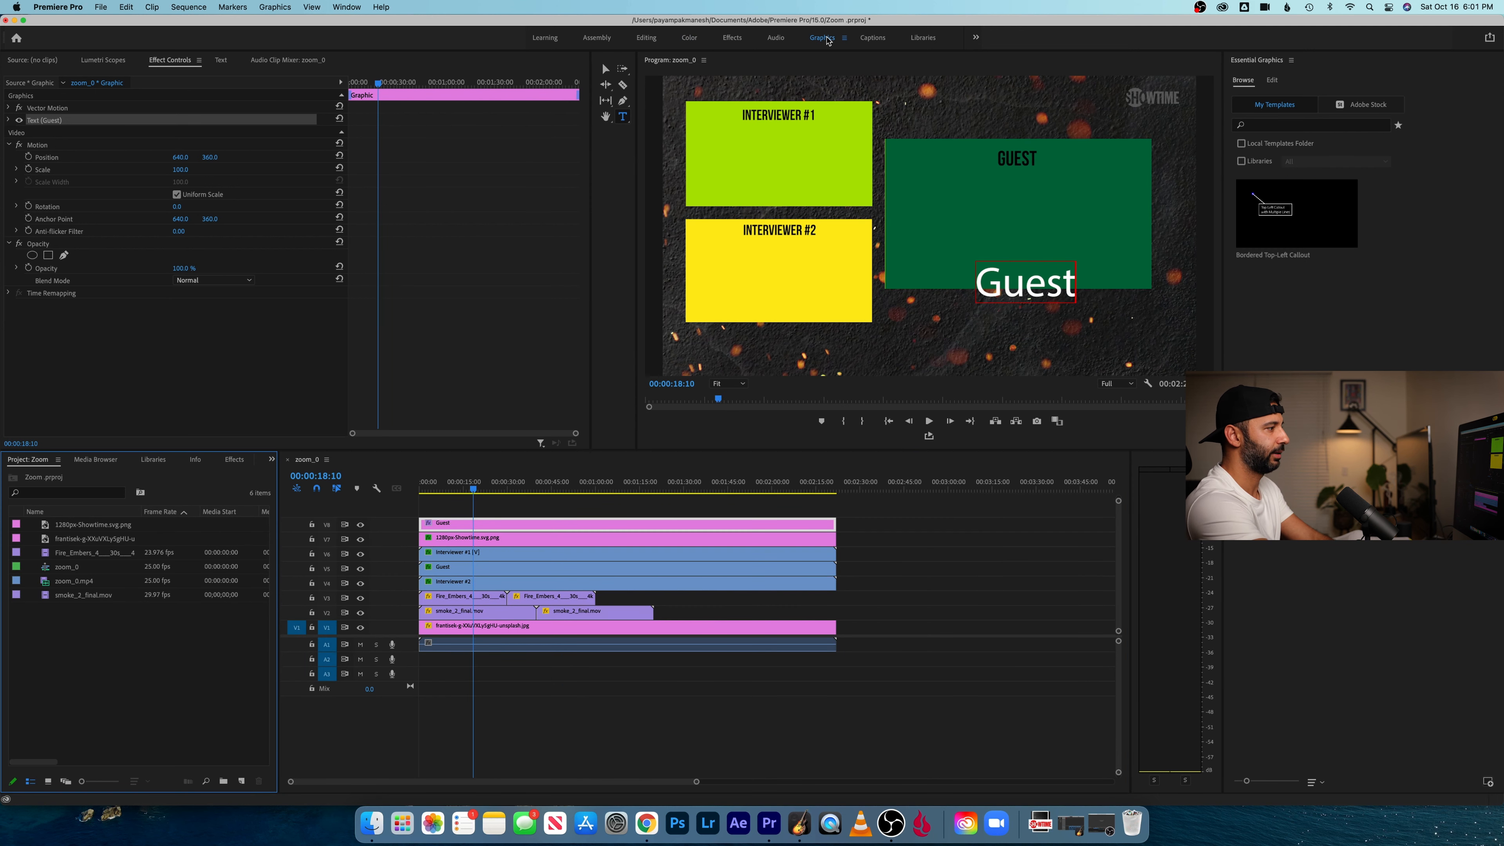
click(1273, 82)
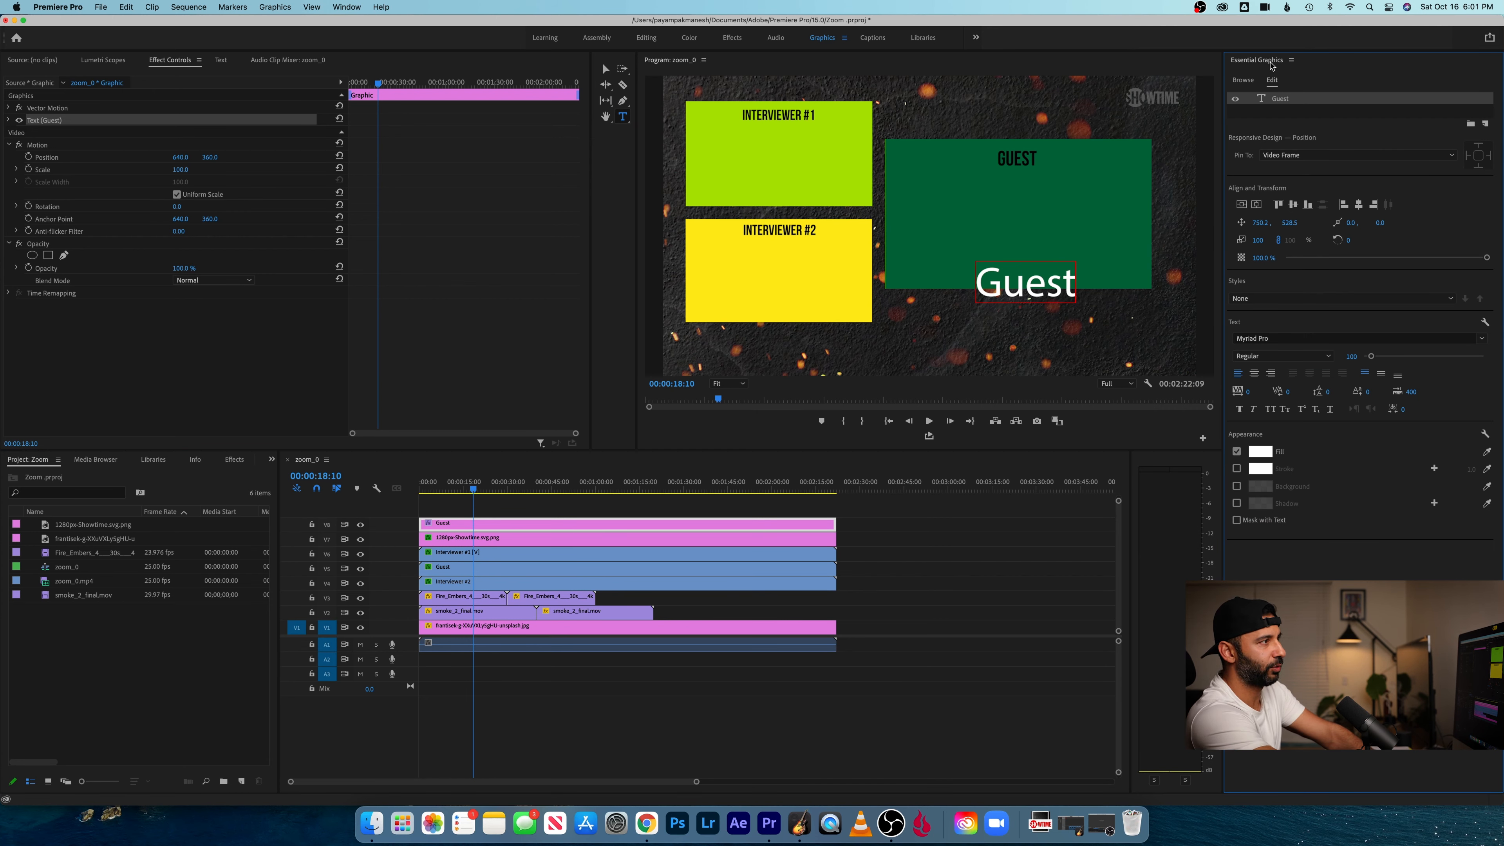
click(356, 9)
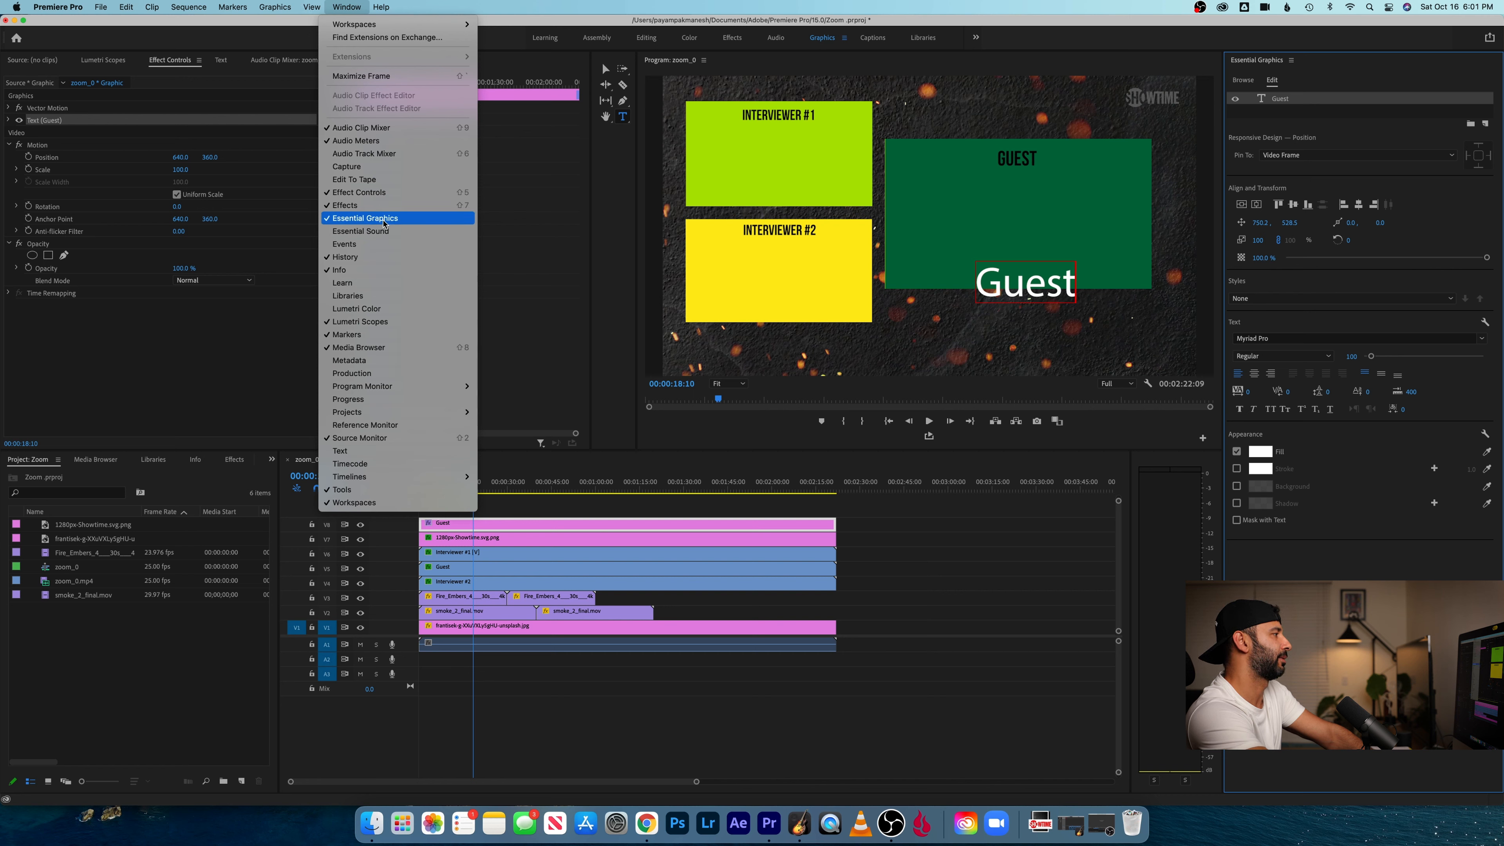
click(330, 220)
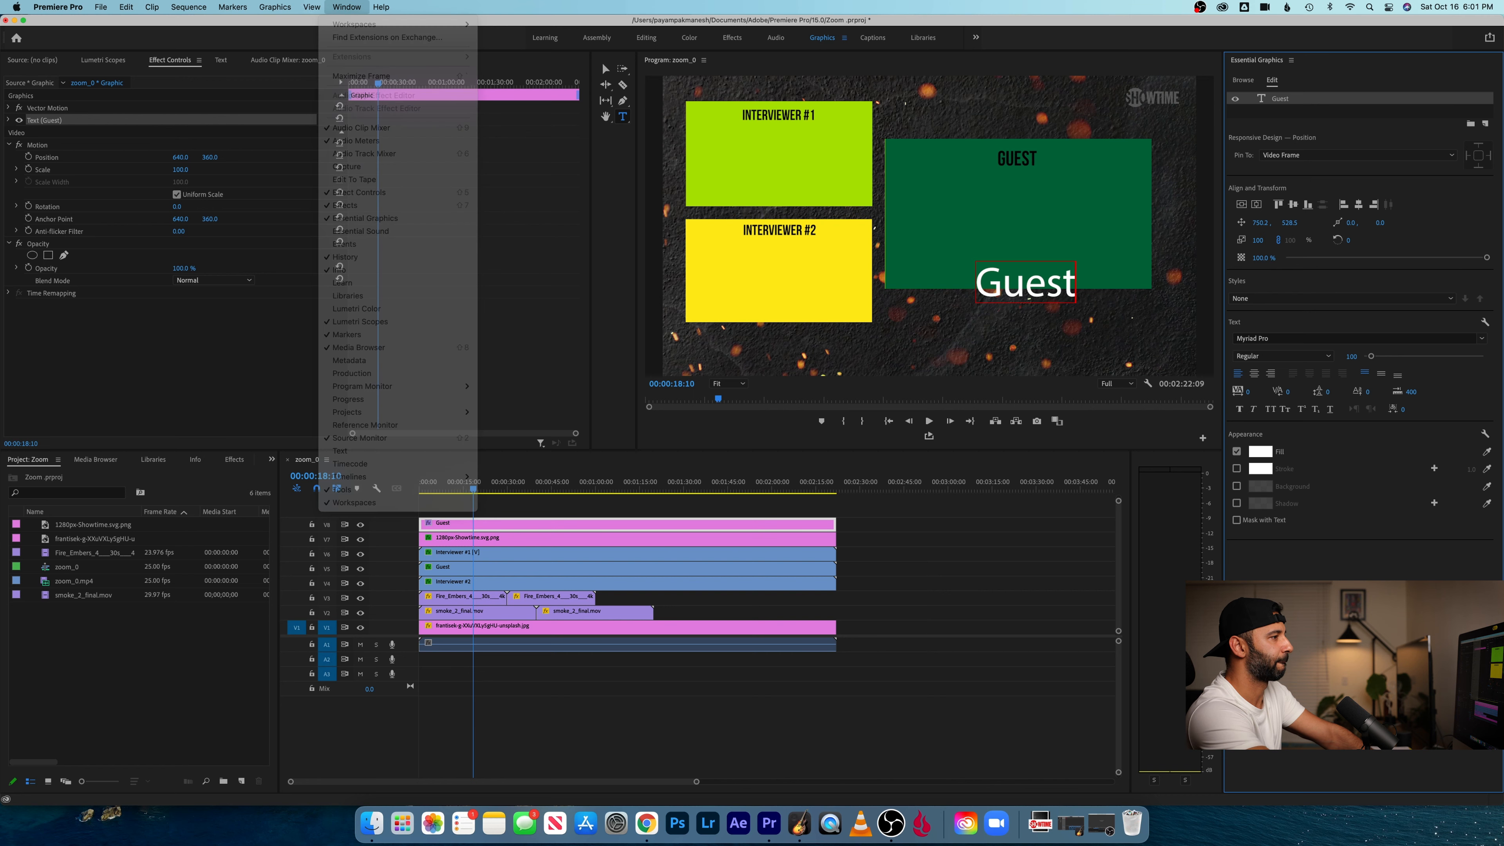
- Set the font of the whole Guest title to Times New Roman Bold
click(1026, 280)
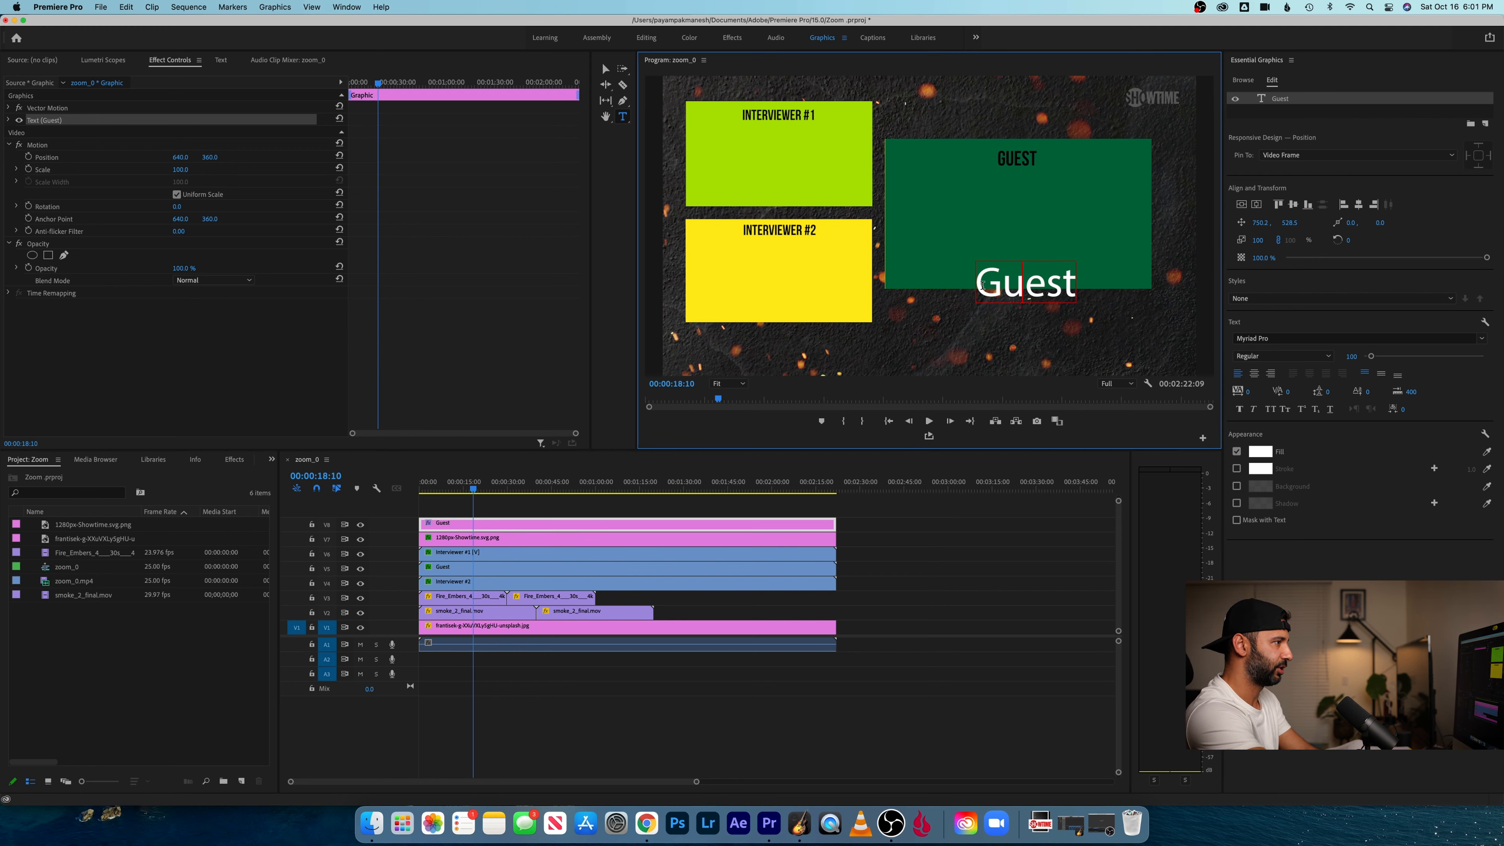
drag(977, 283, 1086, 286)
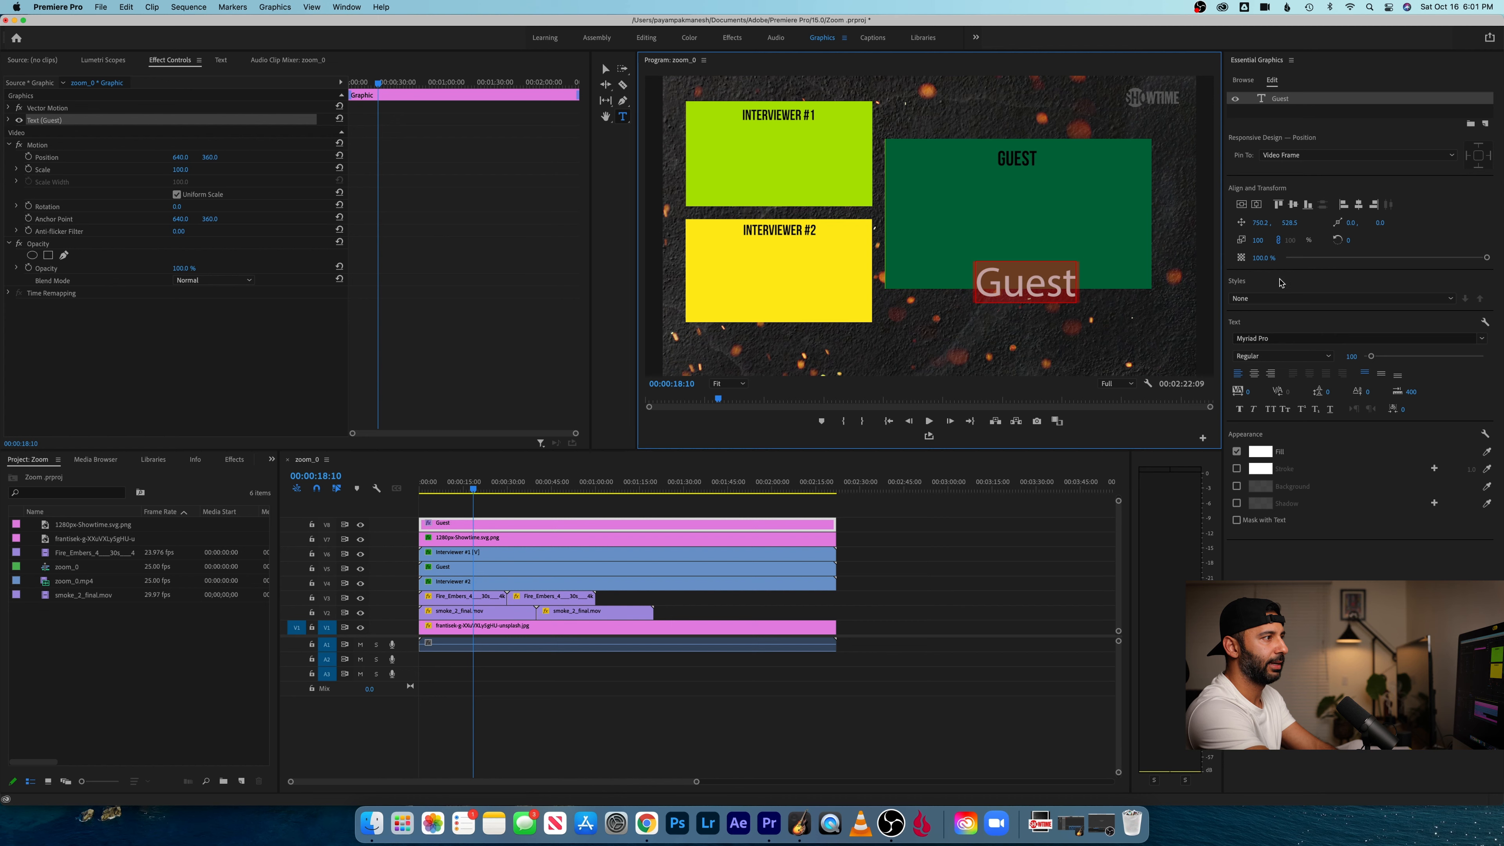
click(1328, 336)
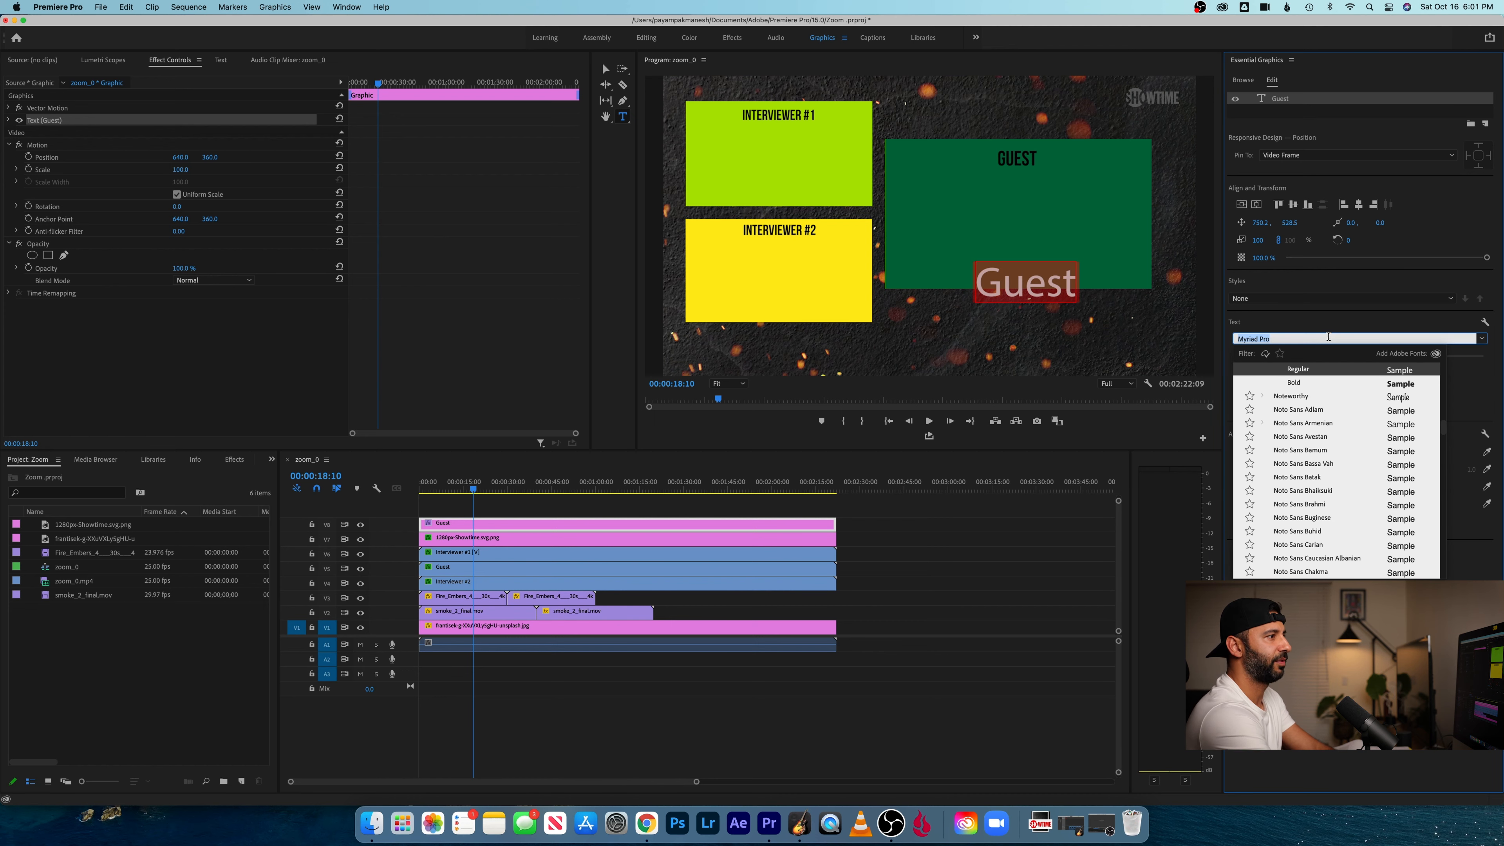
text(times)
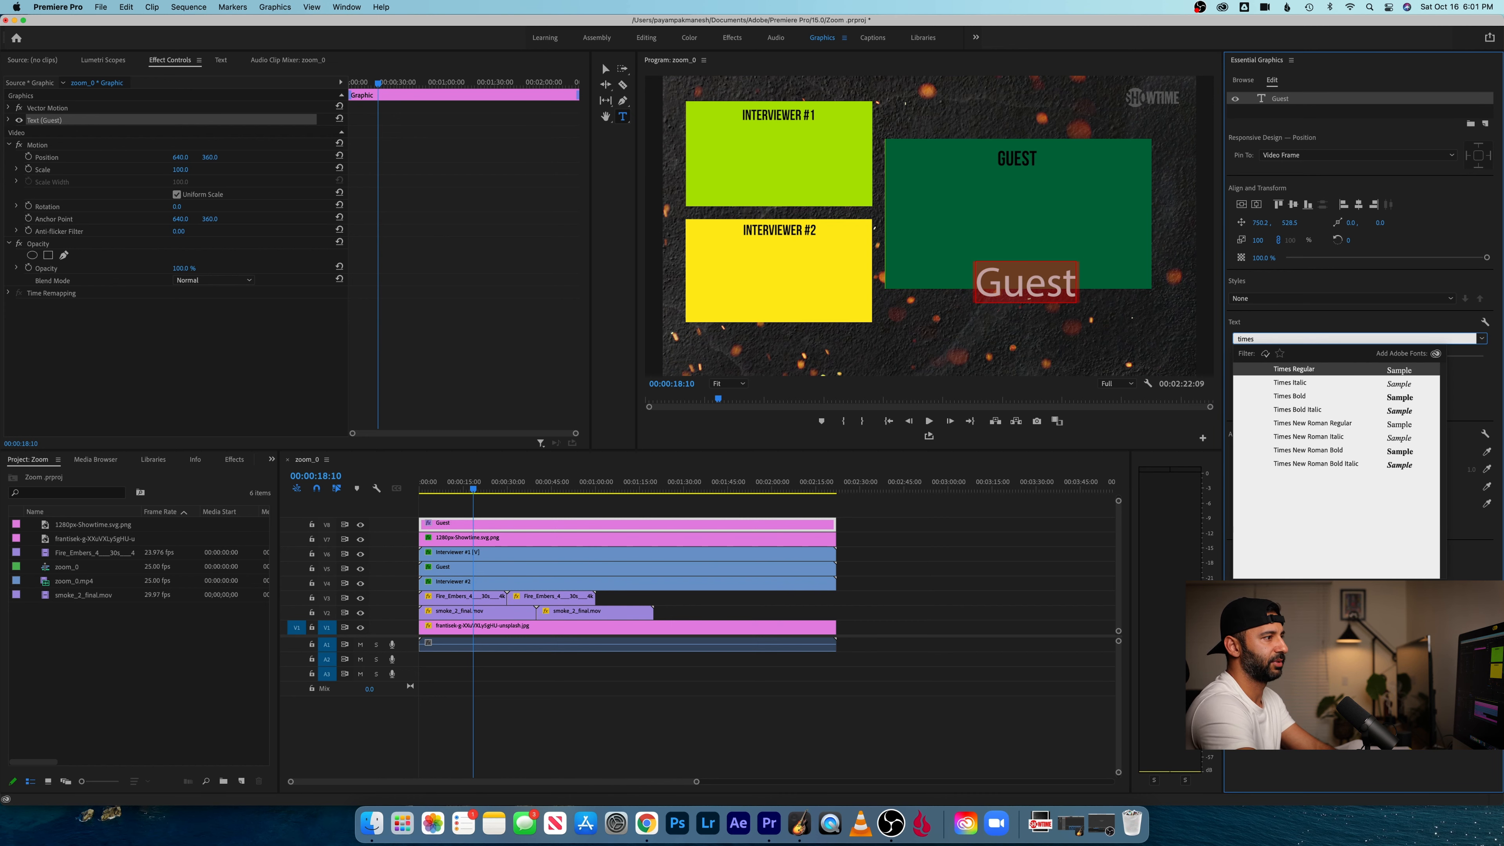
key(Down)
key(Down)
key(Down)
key(Down)
key(Down)
key(Down)
key(Return)
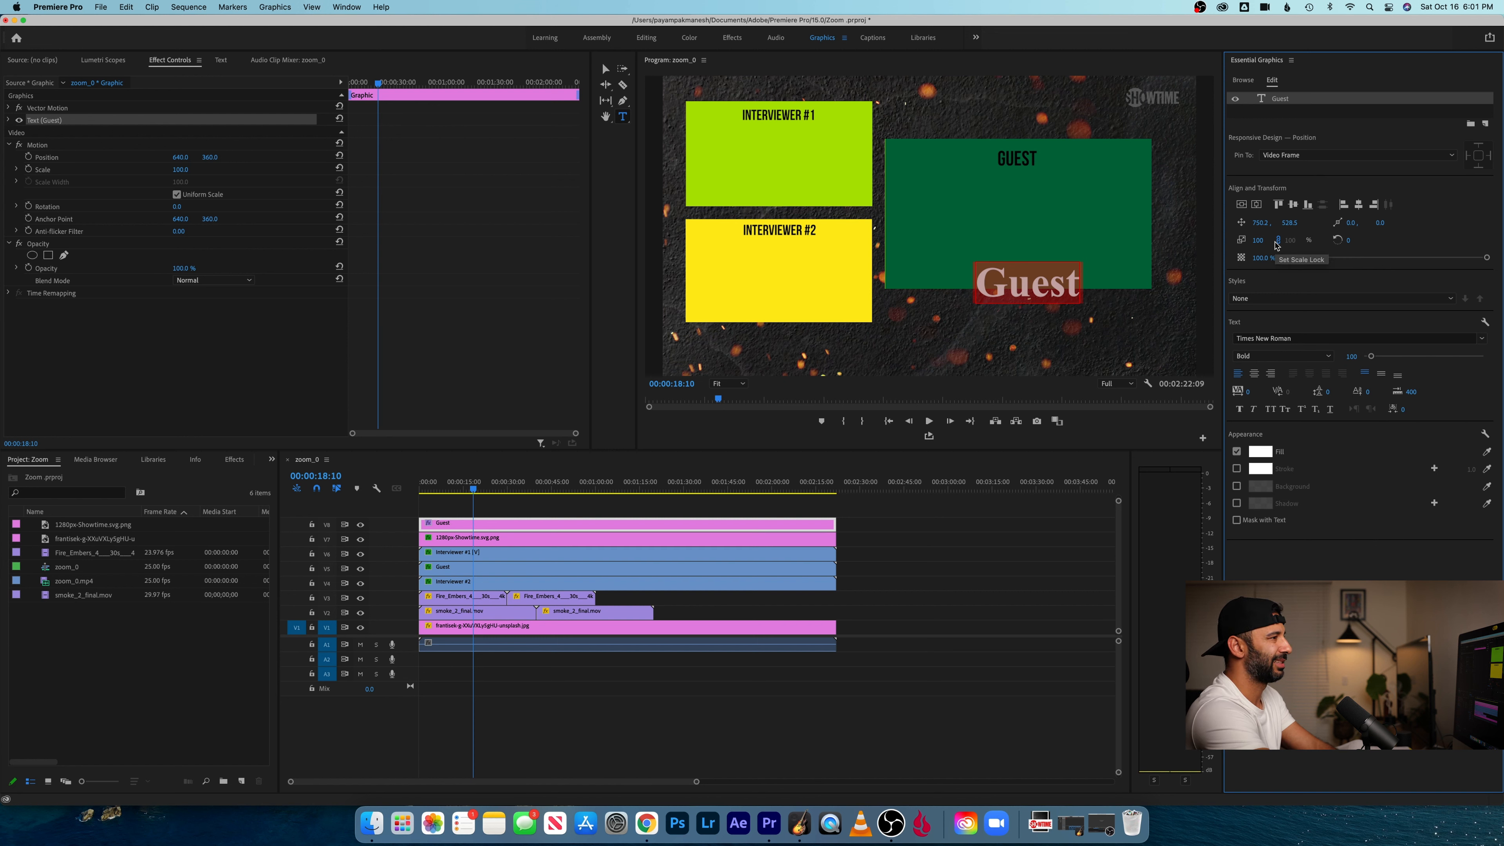
- Scale the Guest title clip to 60 and position it at 724, 467, just below the Guest frame
click(182, 170)
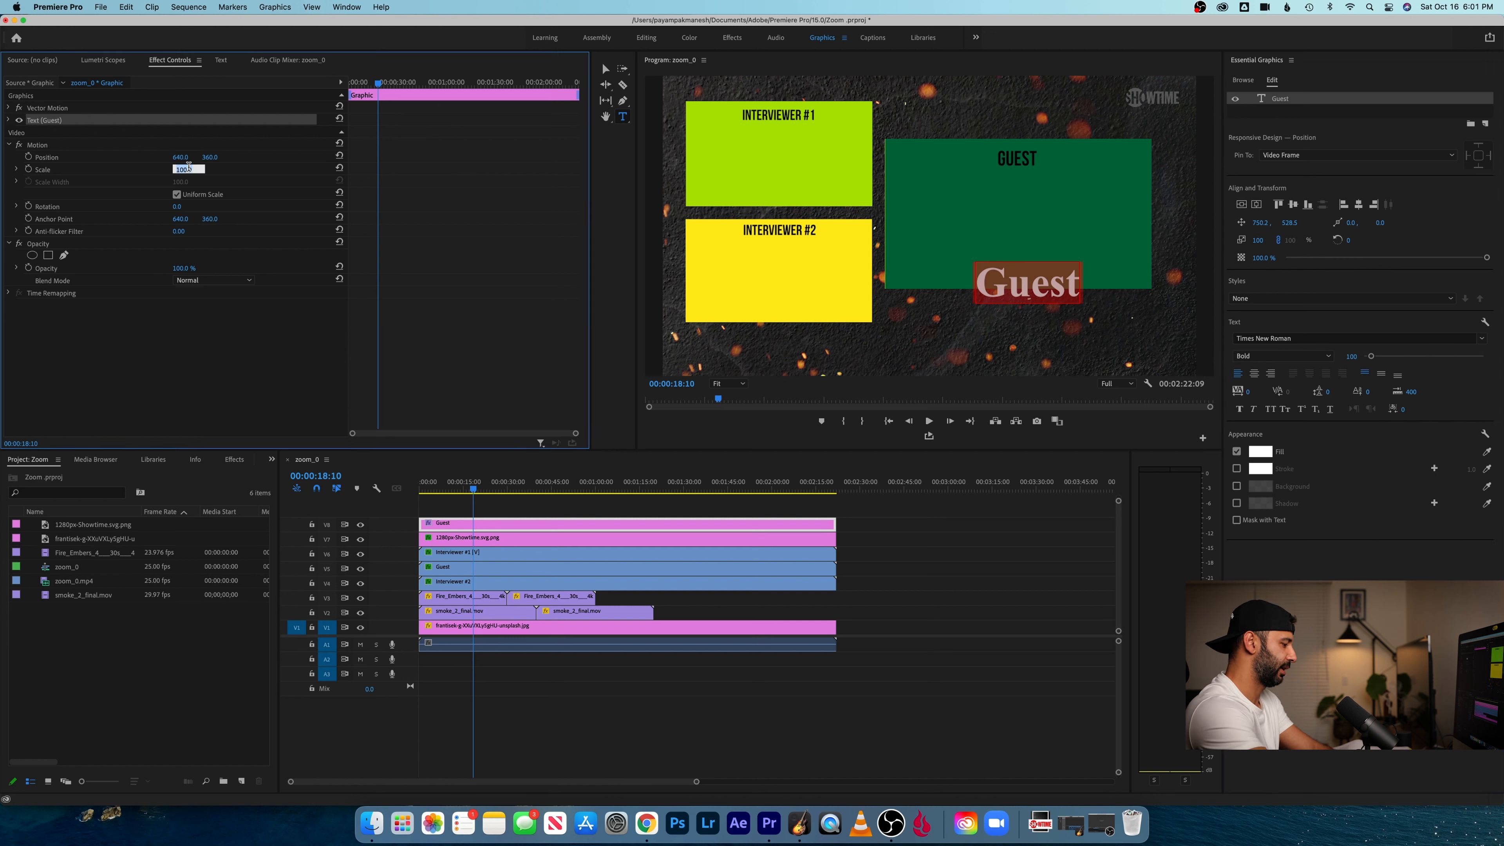
text(60)
key(Return)
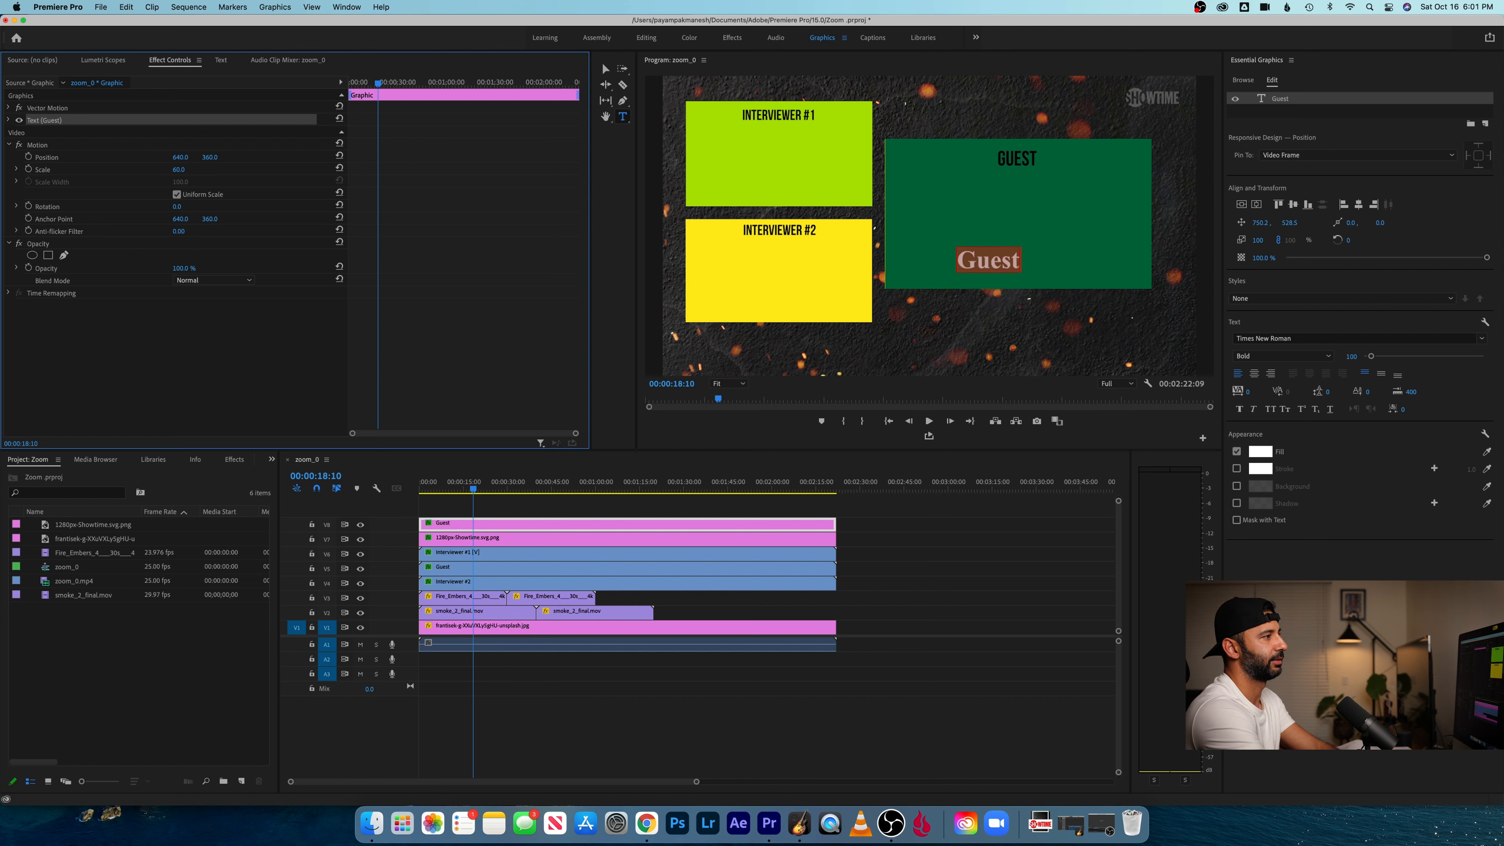
drag(210, 157, 272, 157)
drag(181, 157, 230, 157)
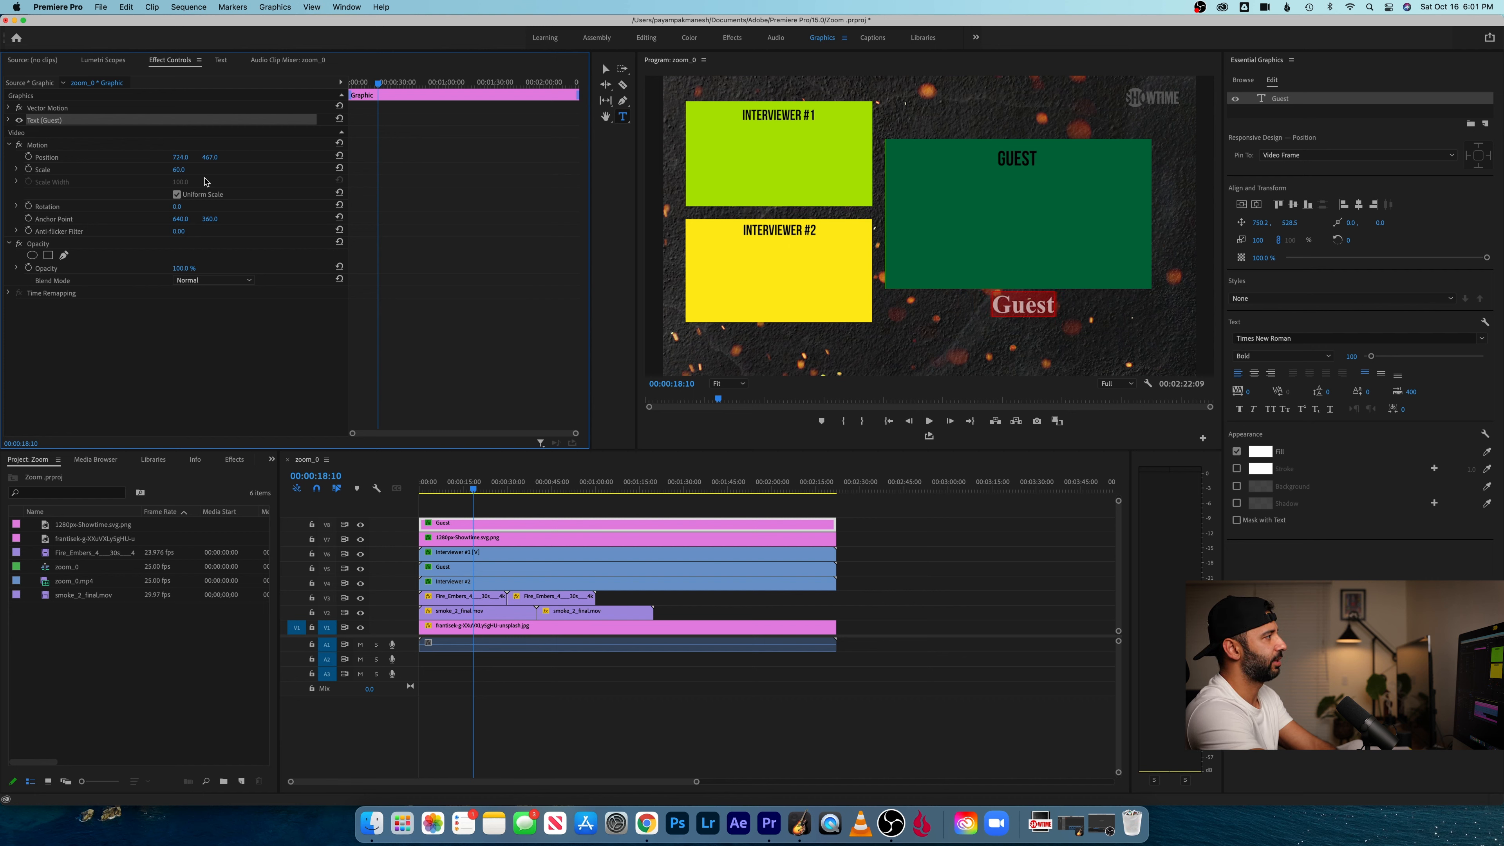
drag(1255, 240, 1264, 240)
key(super+z)
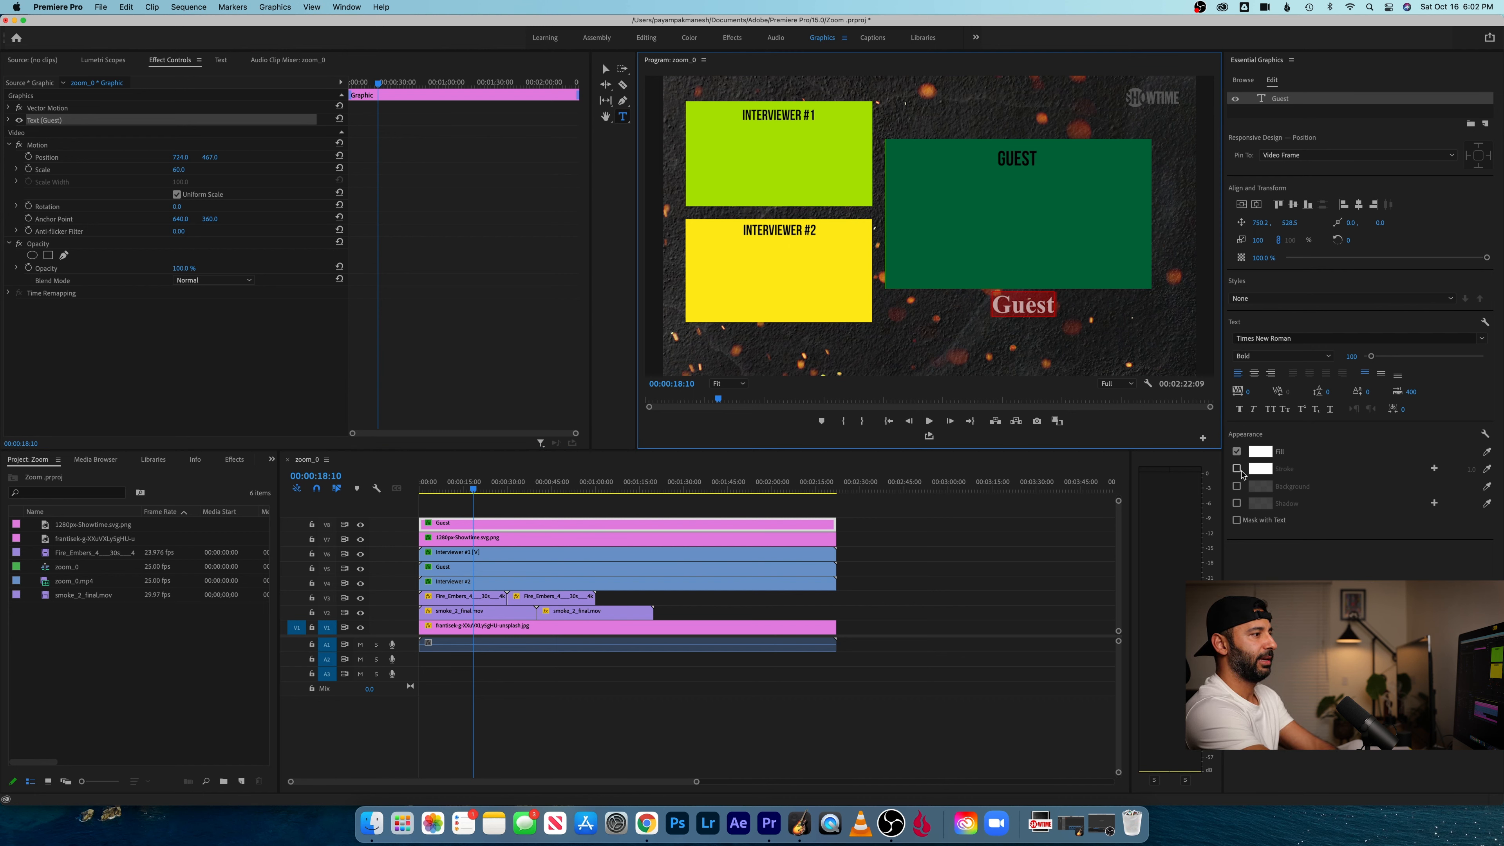
- Enable a background box for the Guest title and color it cream (FCEFCA)
click(1238, 486)
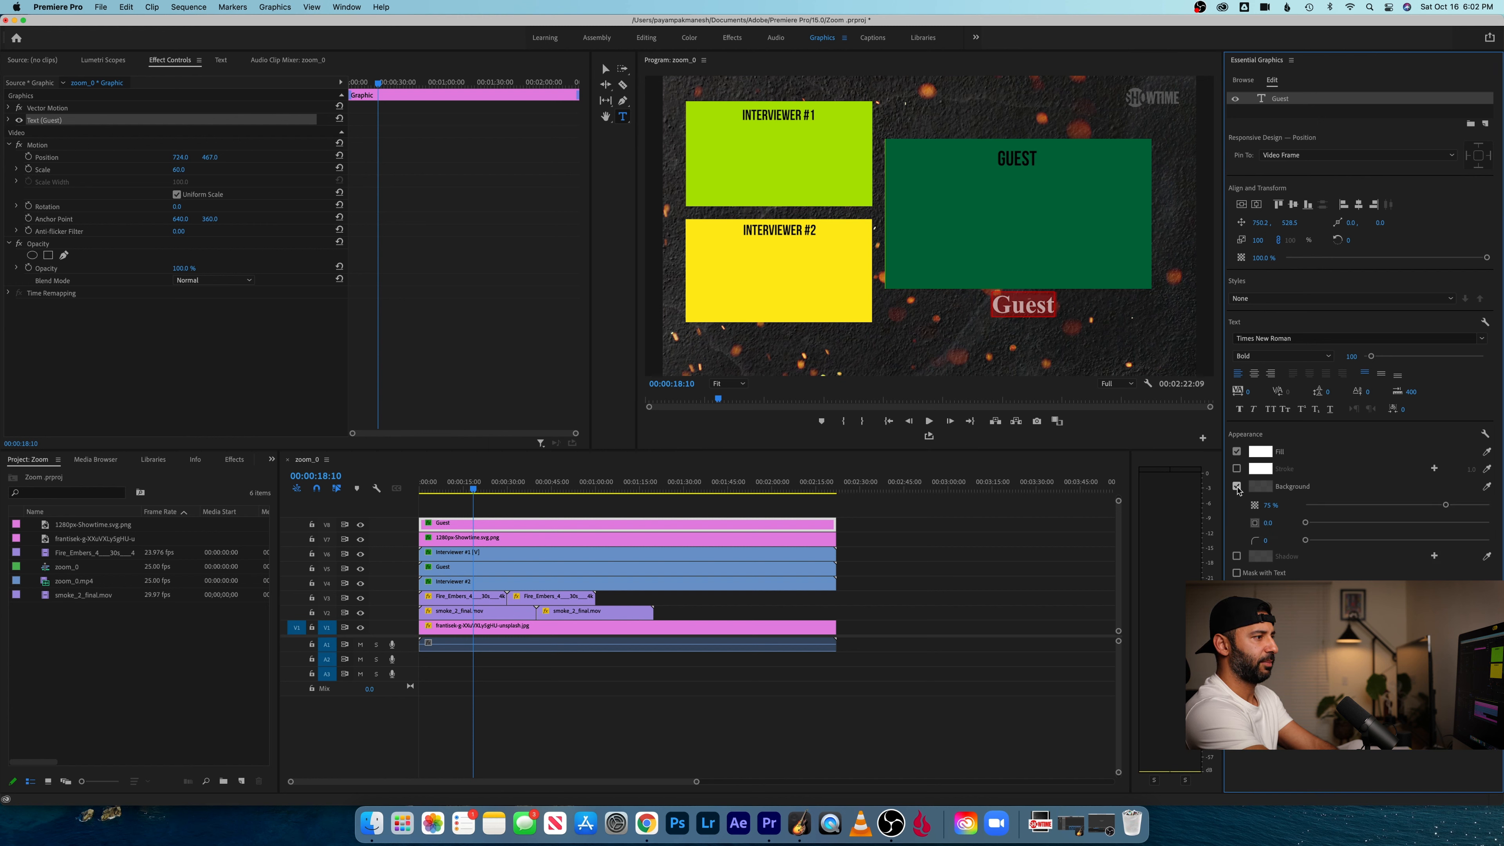
click(1257, 487)
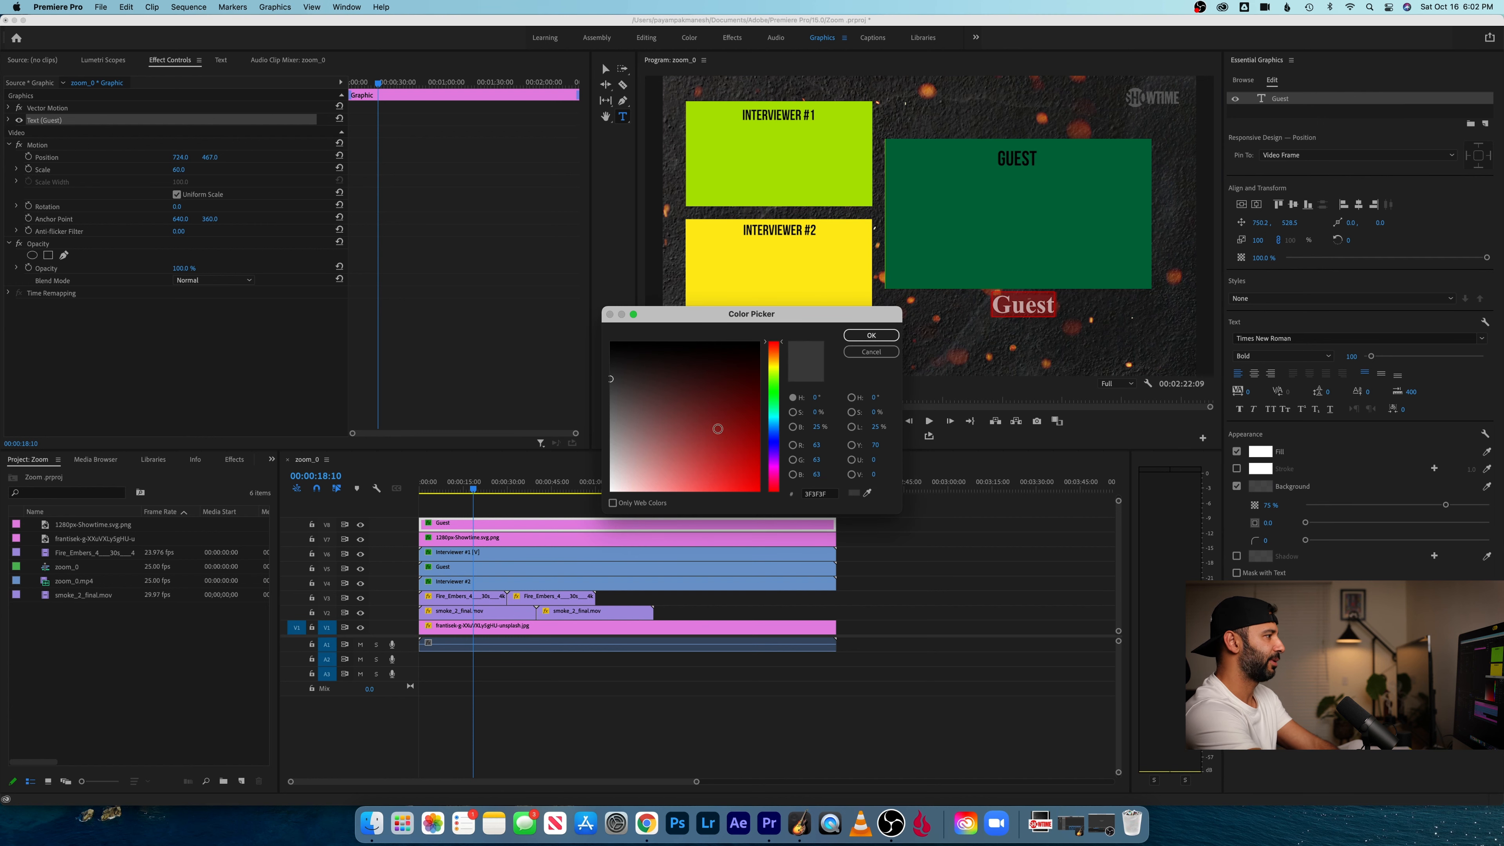
click(773, 360)
drag(648, 414, 639, 489)
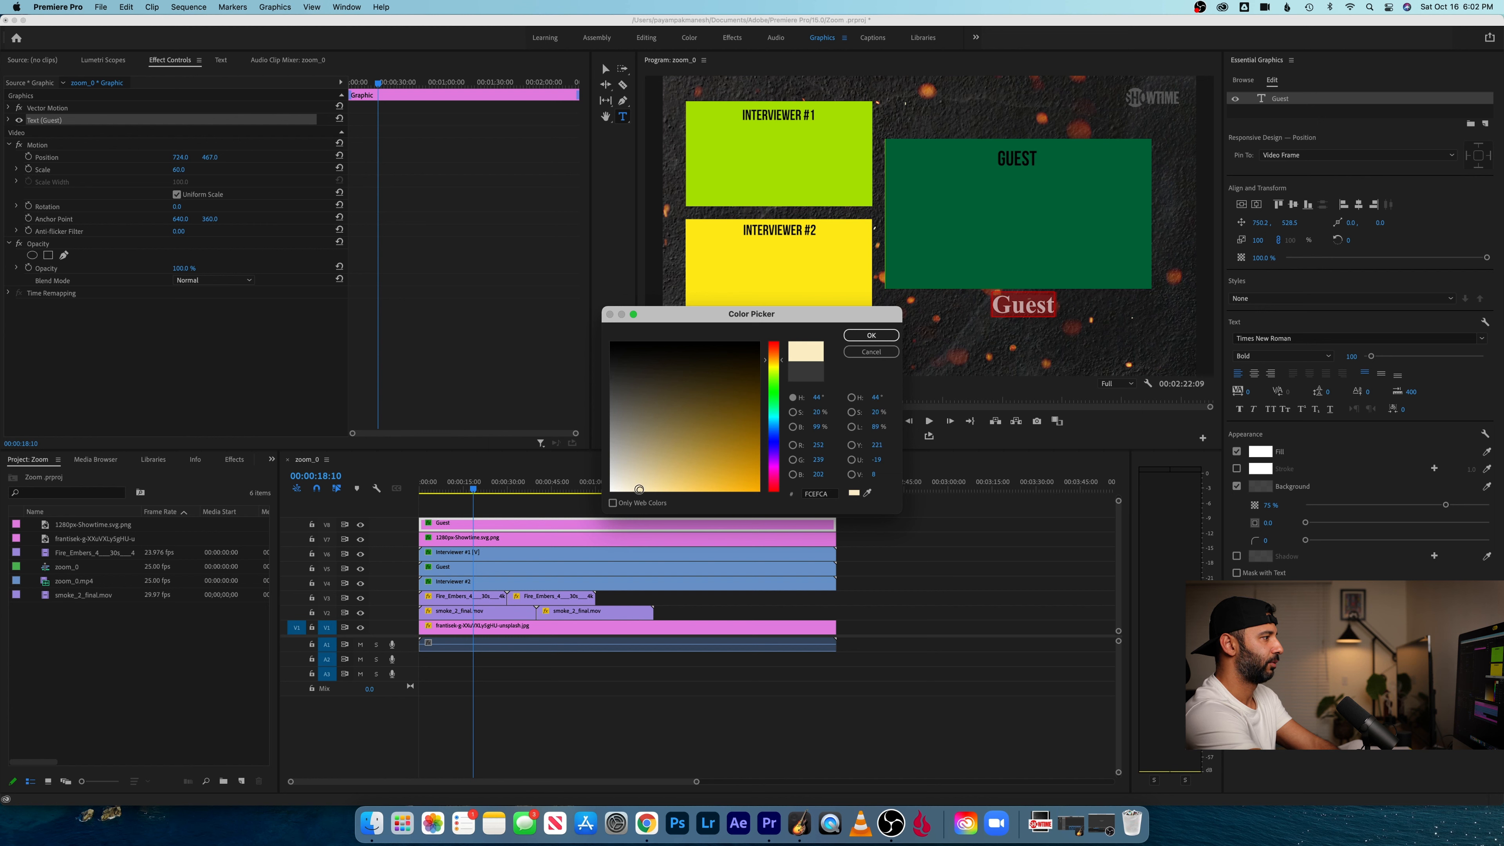
click(865, 336)
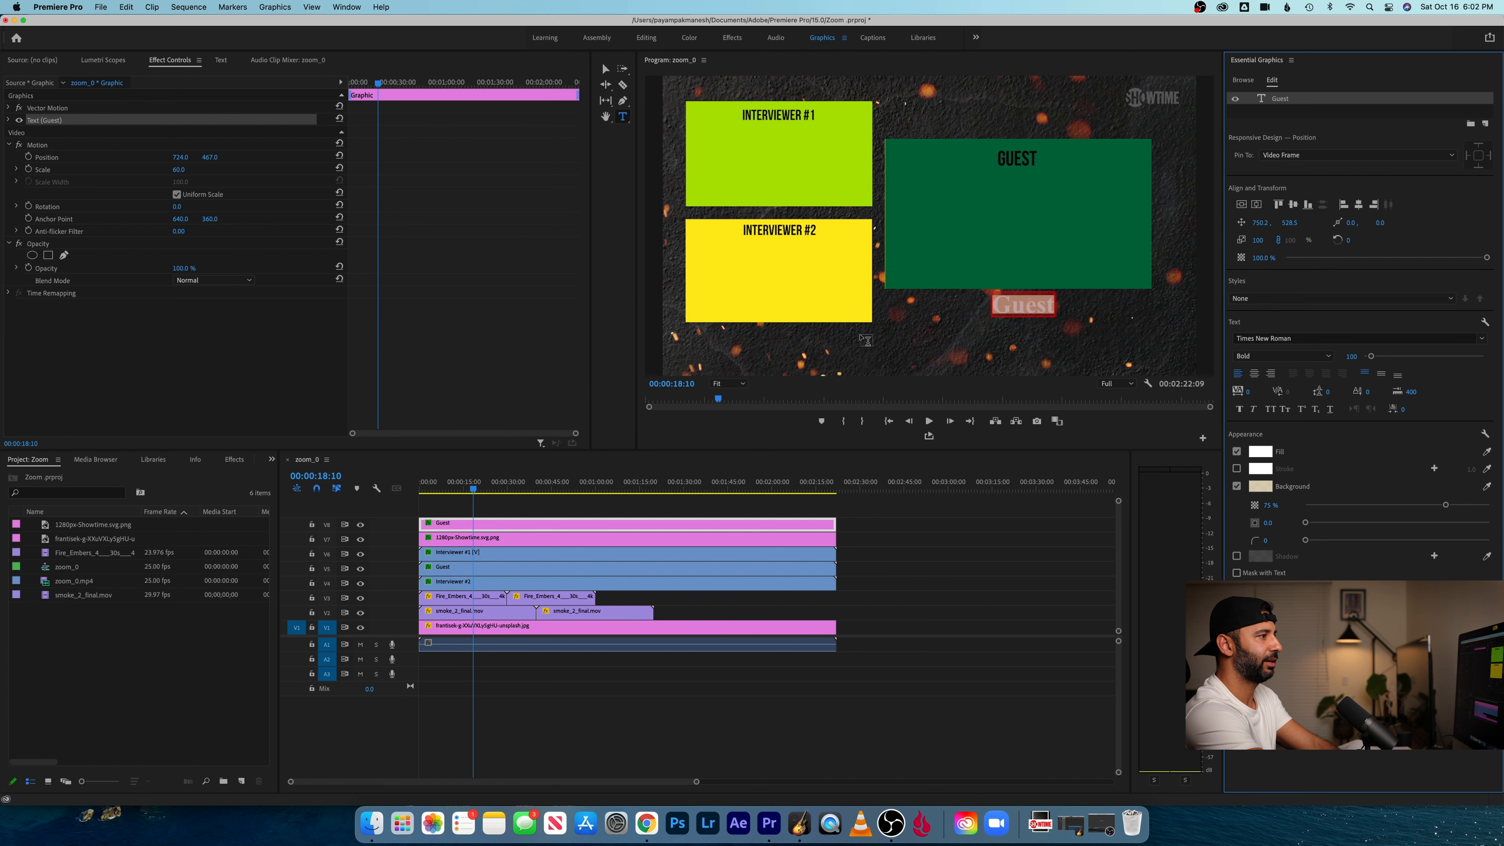
- Change the fill color of the Guest title's text to black
click(1001, 304)
double_click(1001, 304)
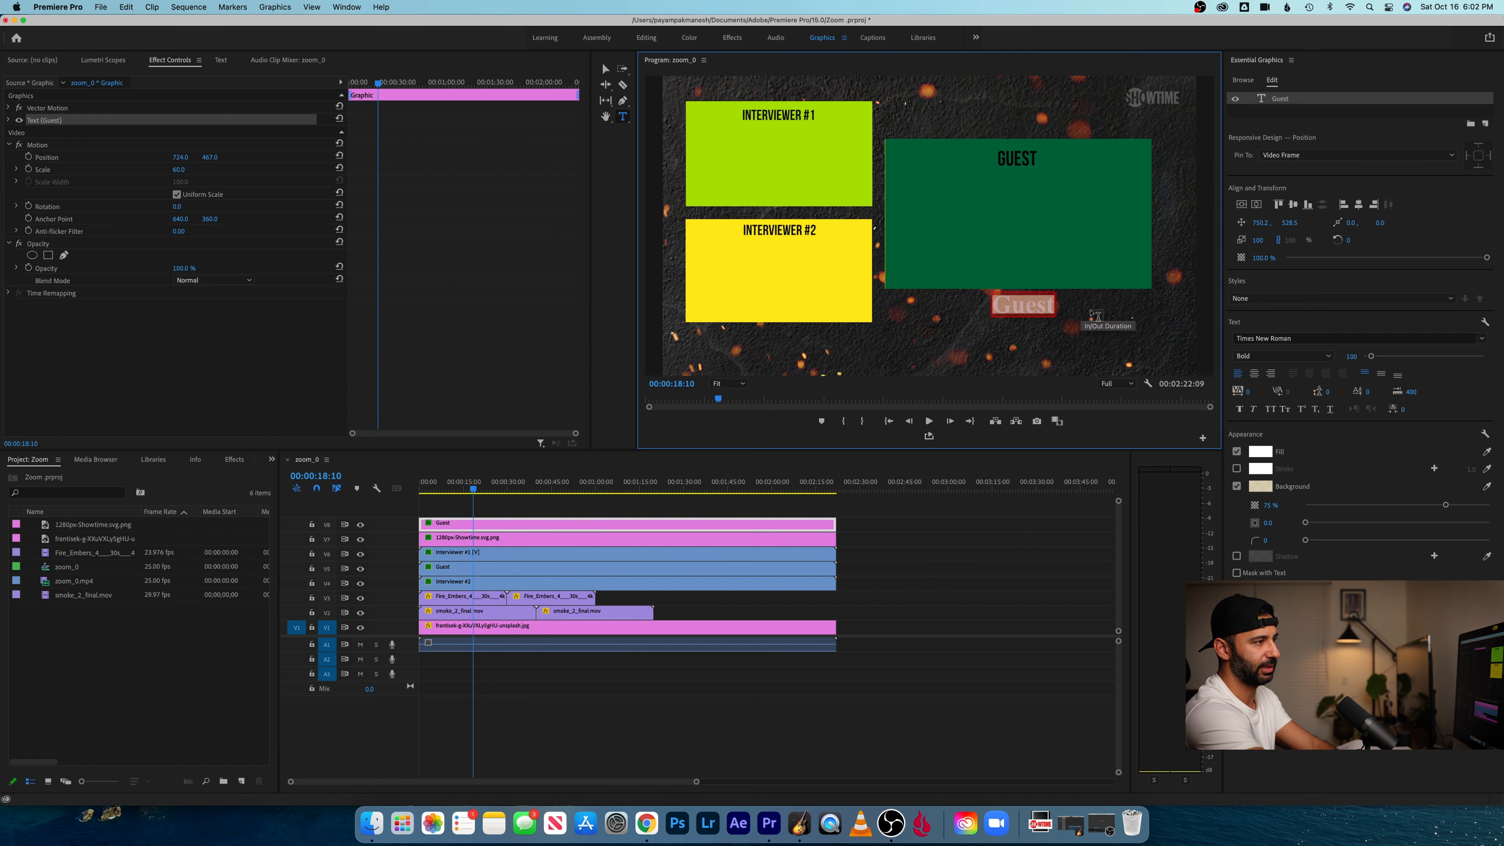
click(1265, 453)
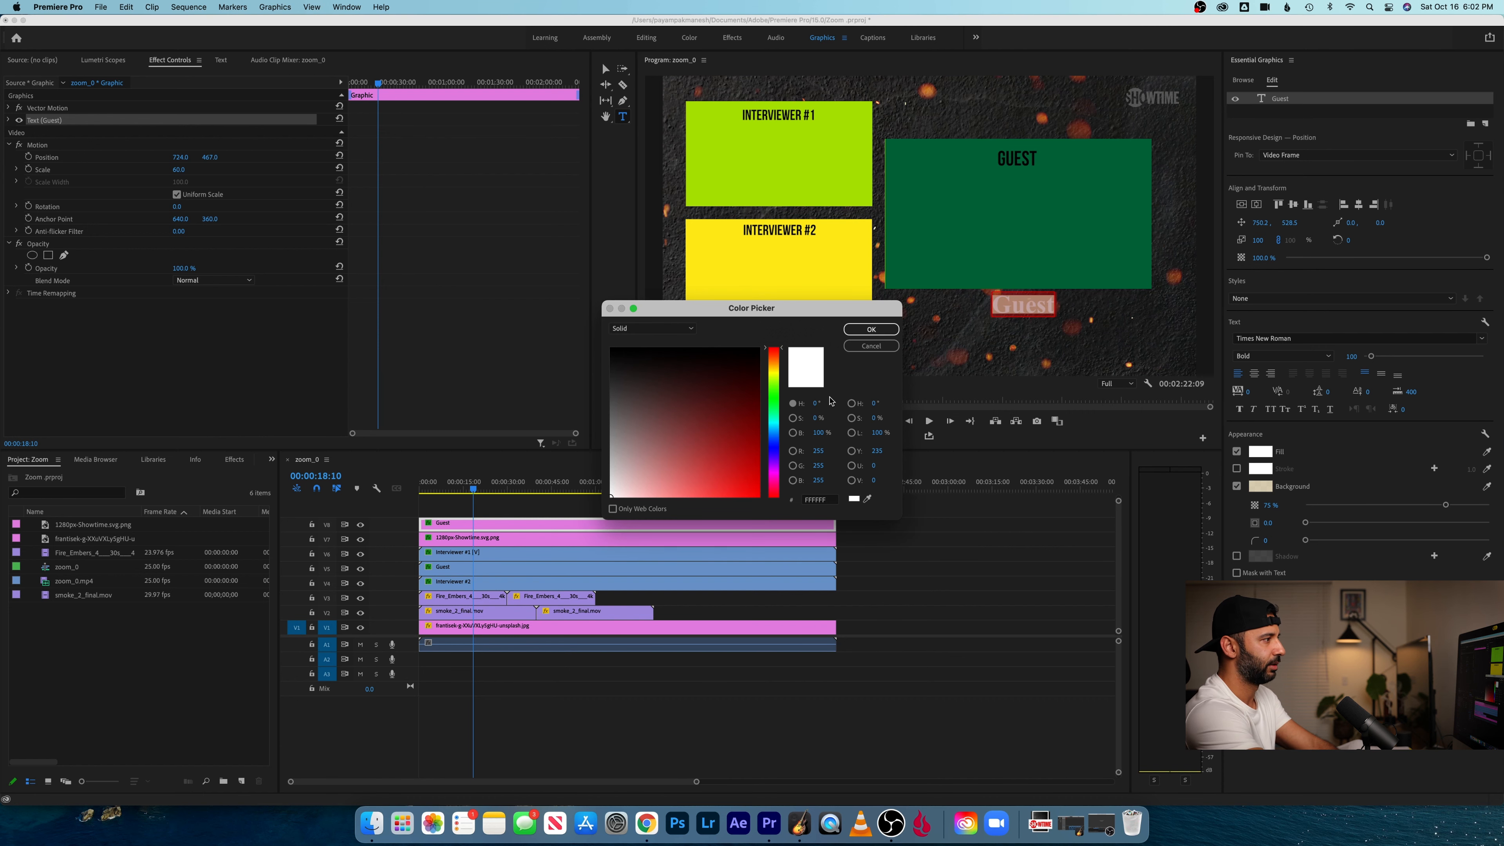
drag(660, 378, 530, 300)
click(872, 329)
- Set the Guest title's background size to 25, its opacity to 90% and its corner radius to 5
drag(1286, 523, 1351, 526)
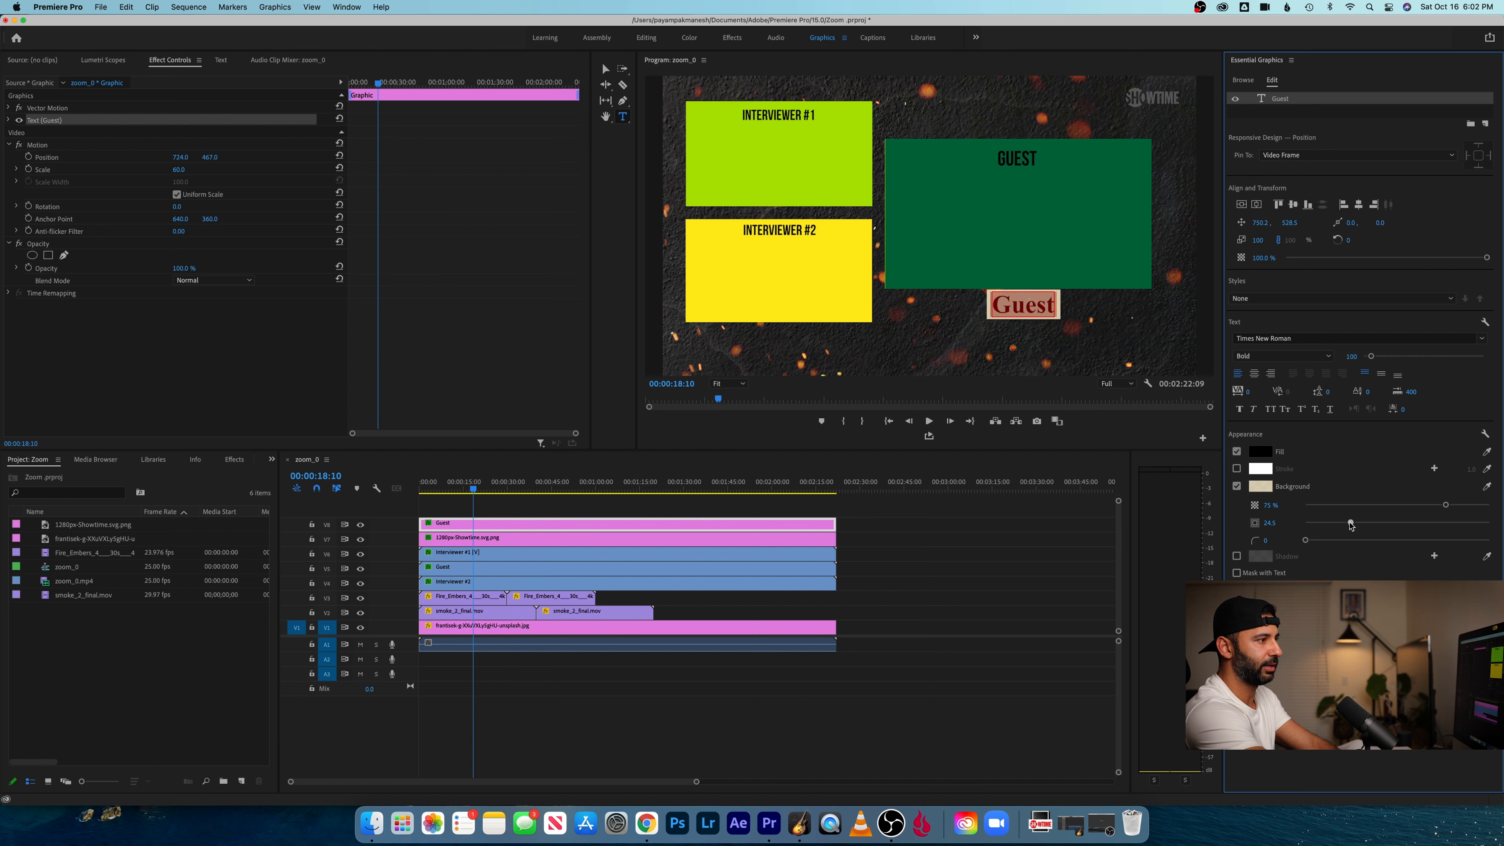
click(1272, 523)
text(25)
key(Return)
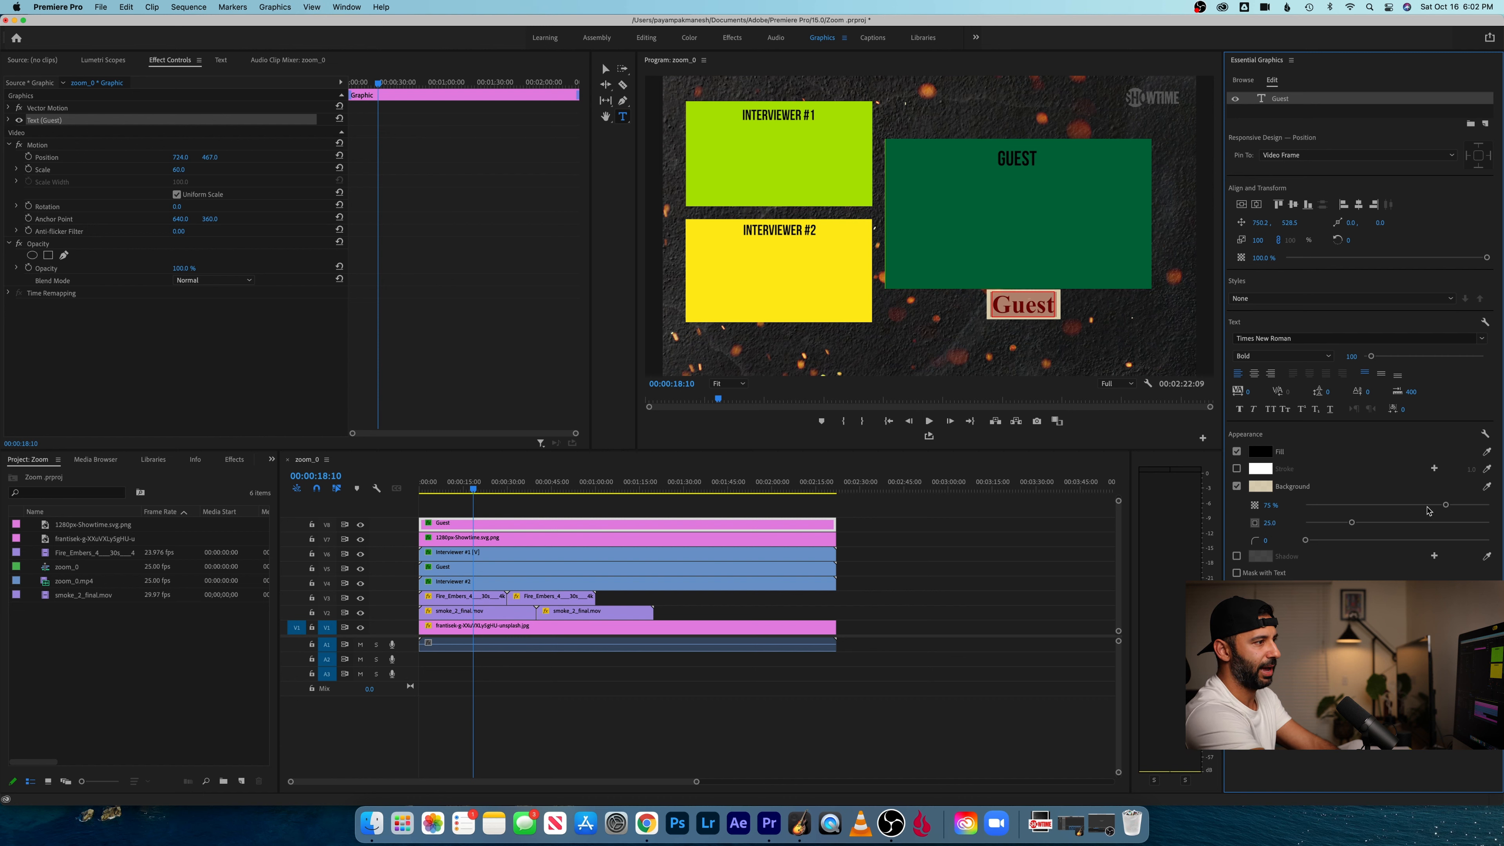
drag(1459, 508, 1501, 505)
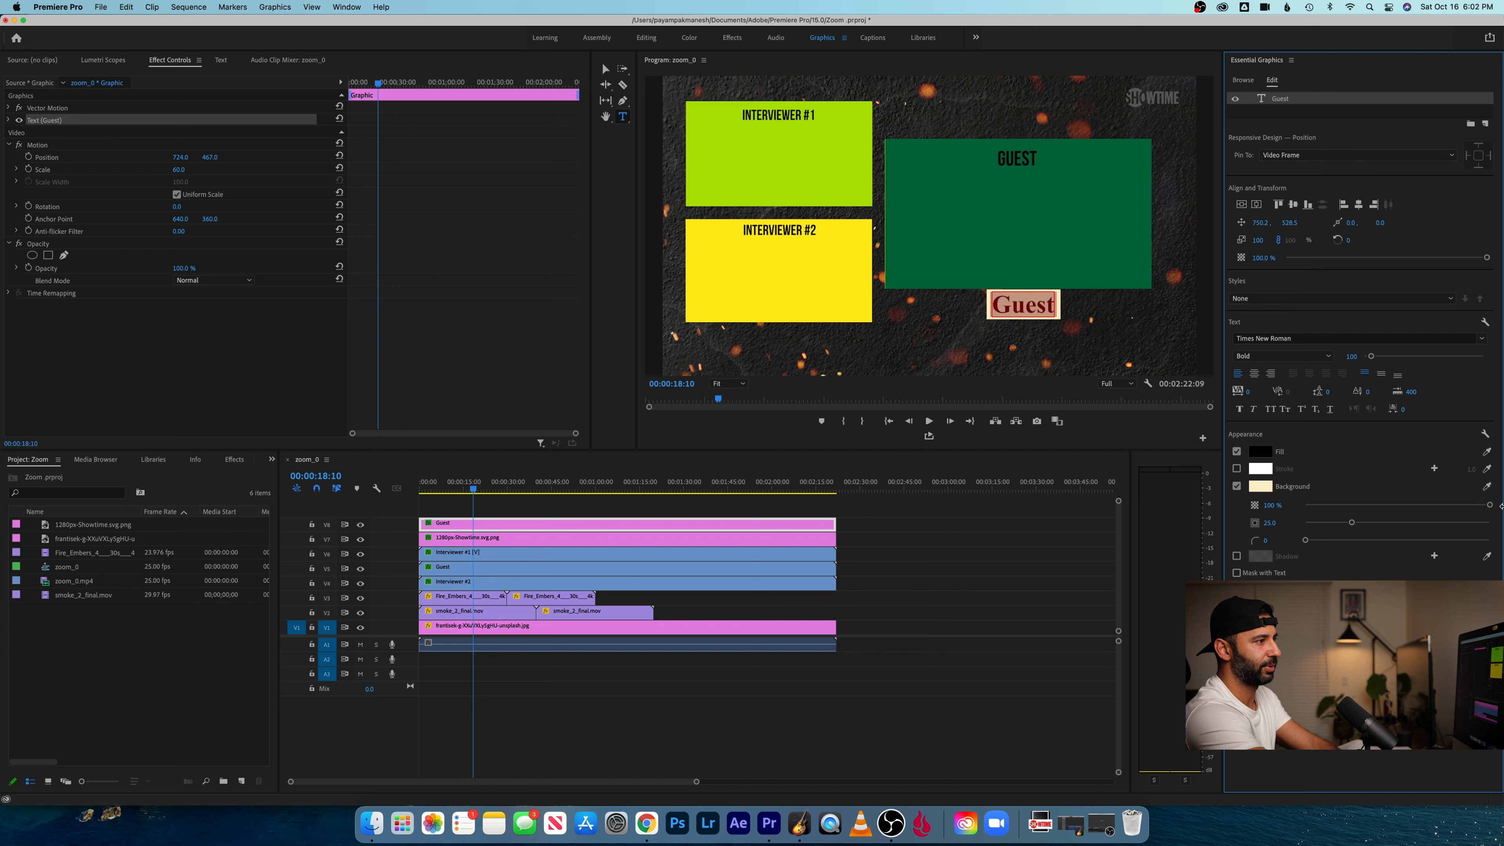
click(1279, 504)
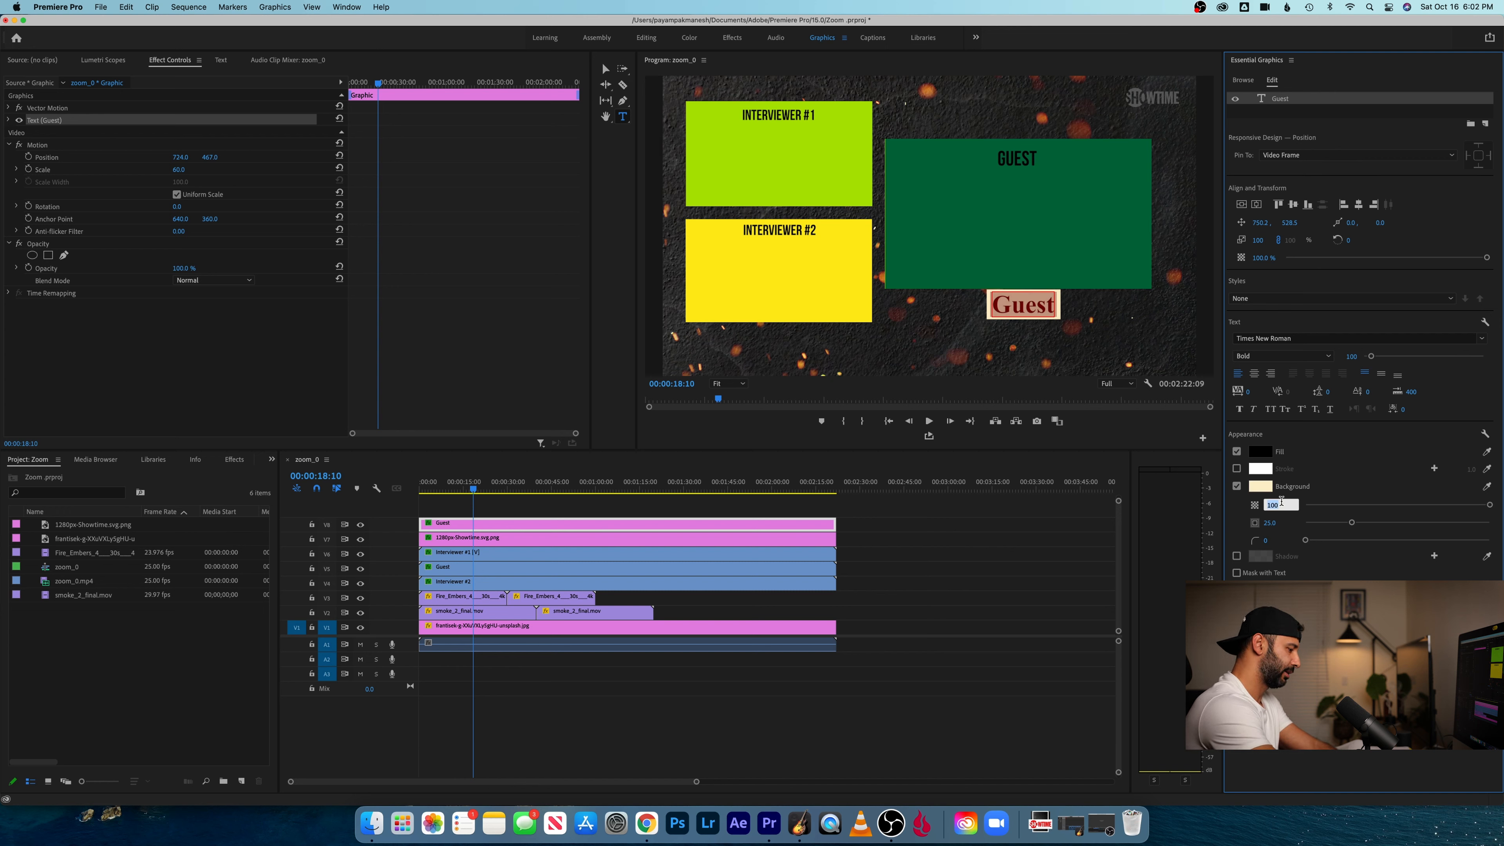
key(Return)
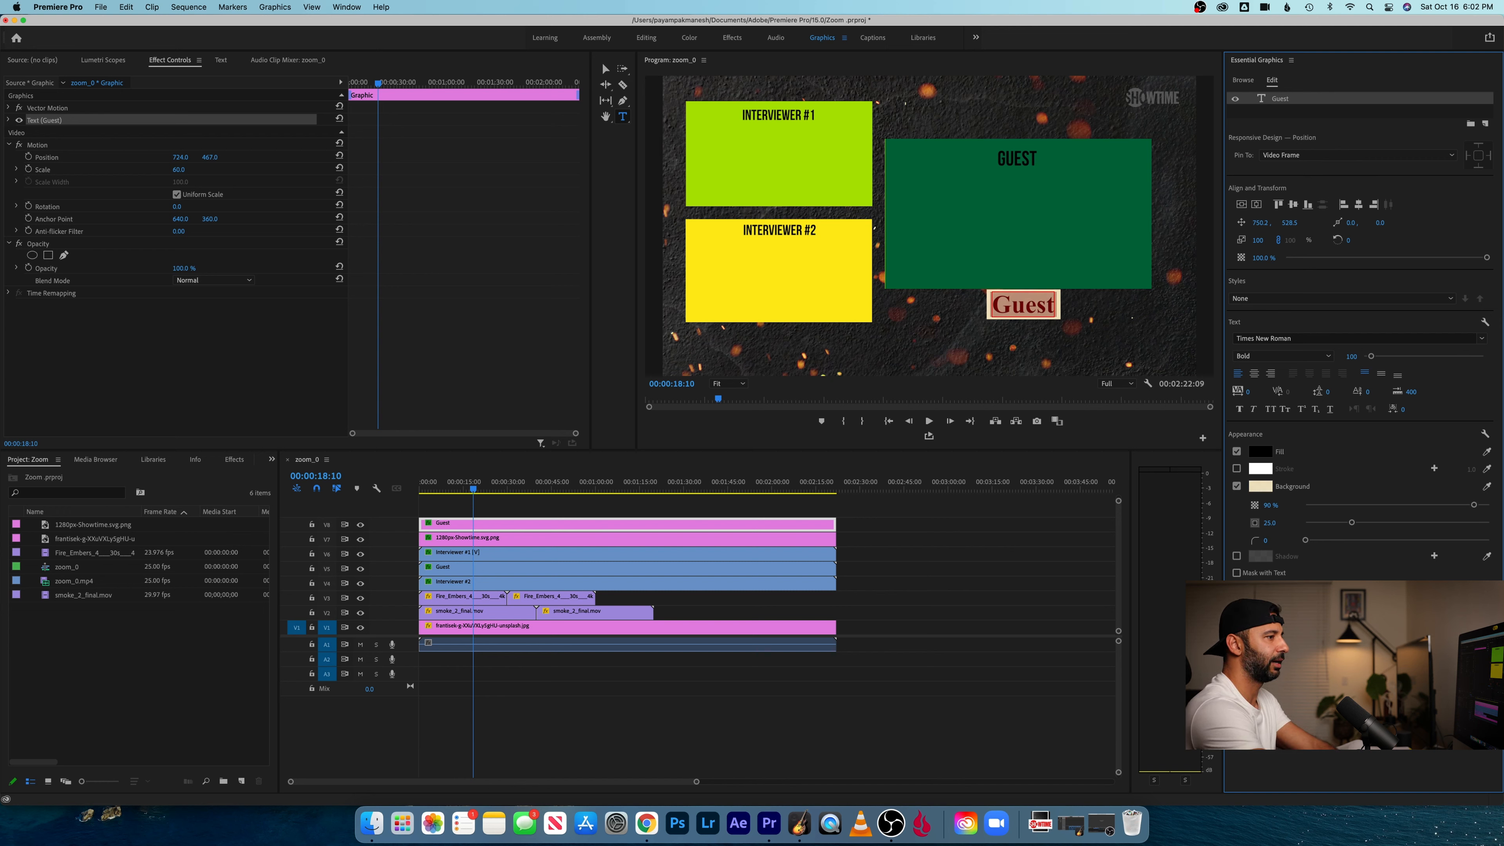
click(1268, 540)
text(5)
key(Return)
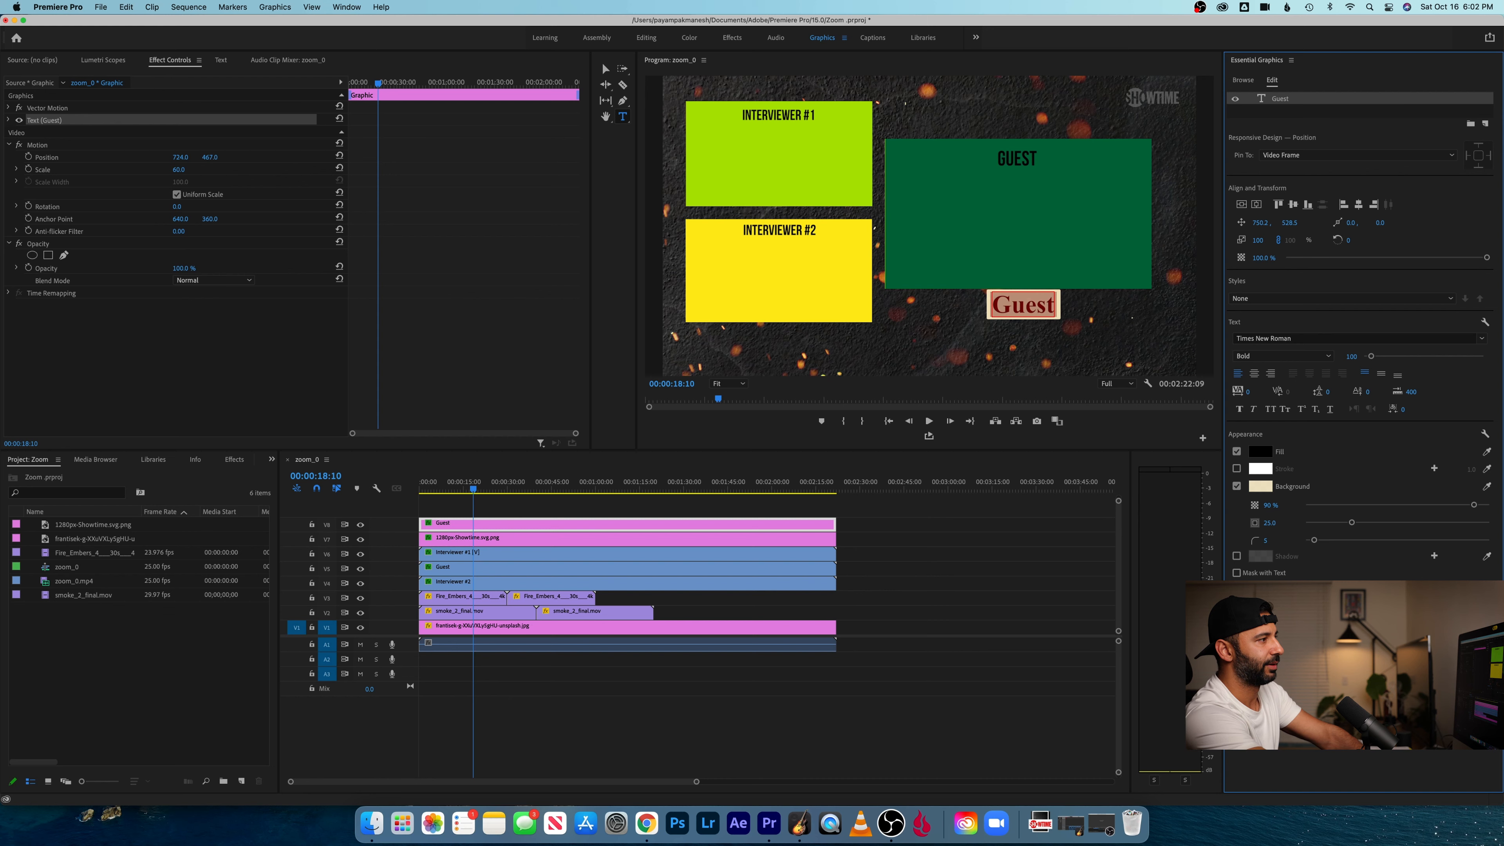
- Play a short stretch to check the title, and move the Guest title slightly lower to leave a gap below the frame
click(980, 620)
key(space)
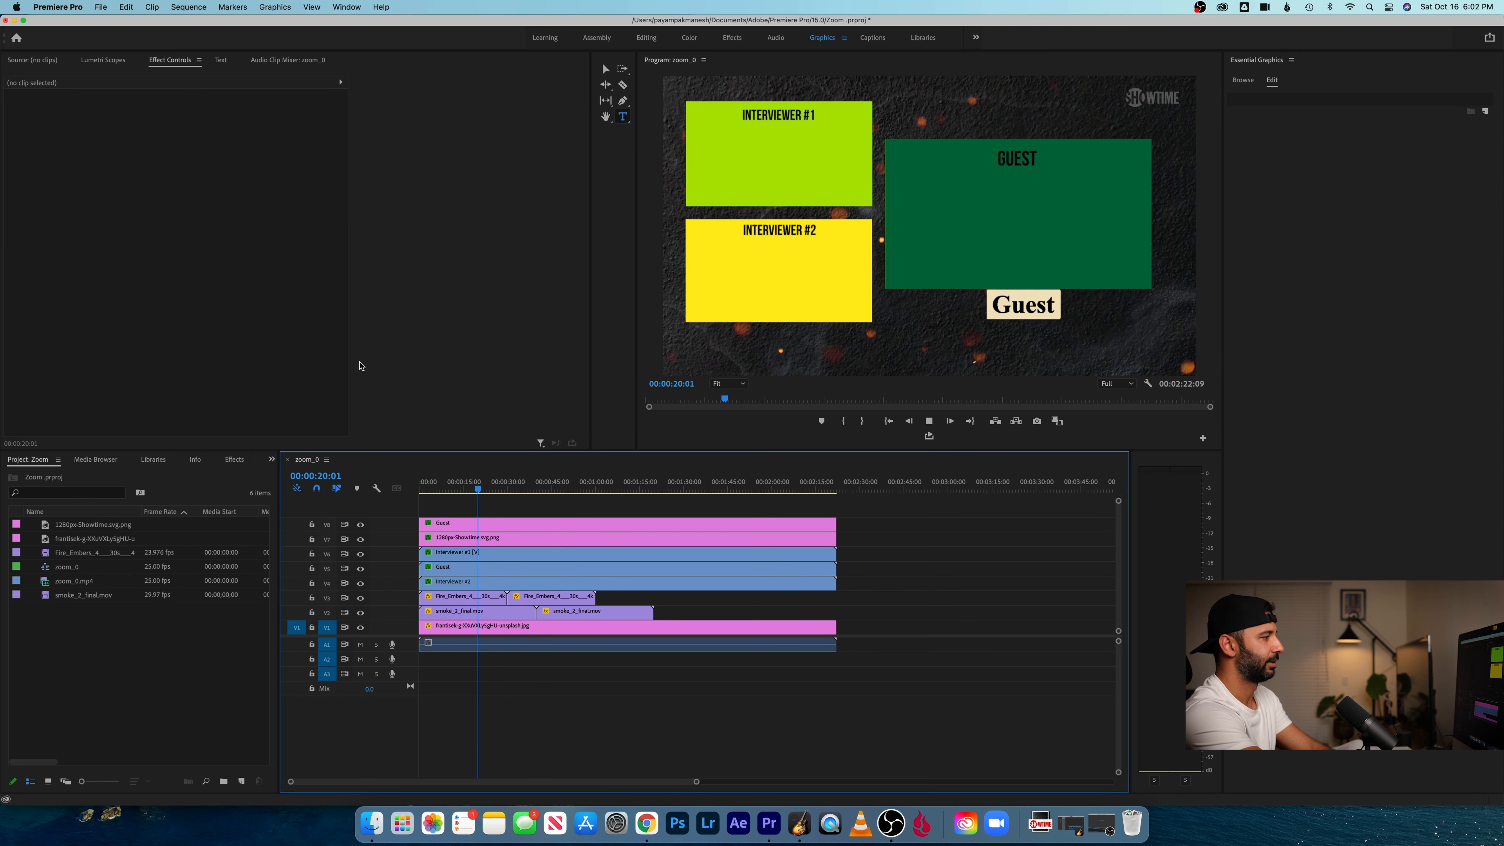
key(space)
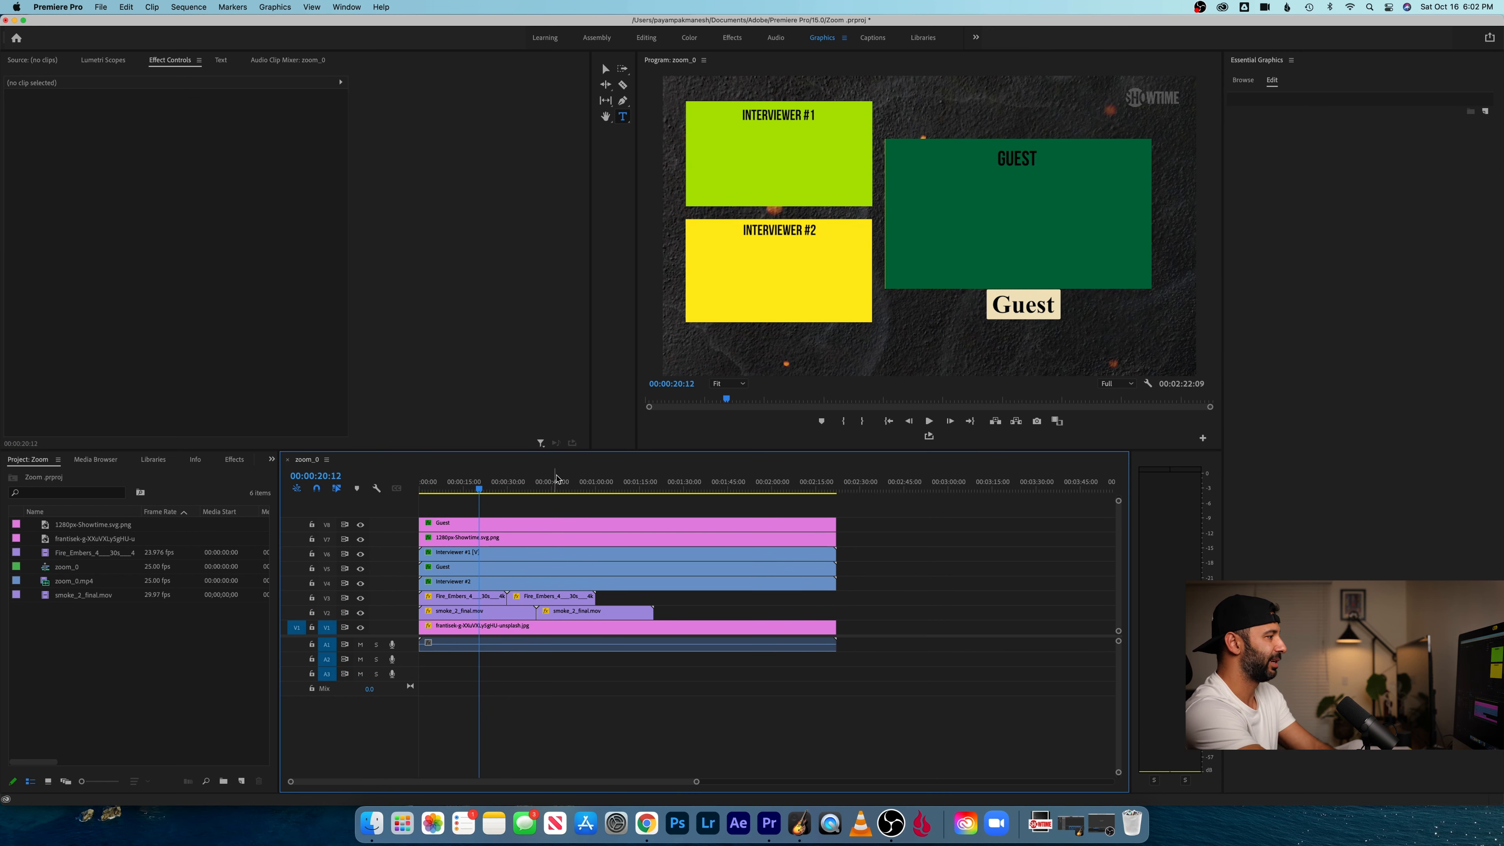
click(565, 523)
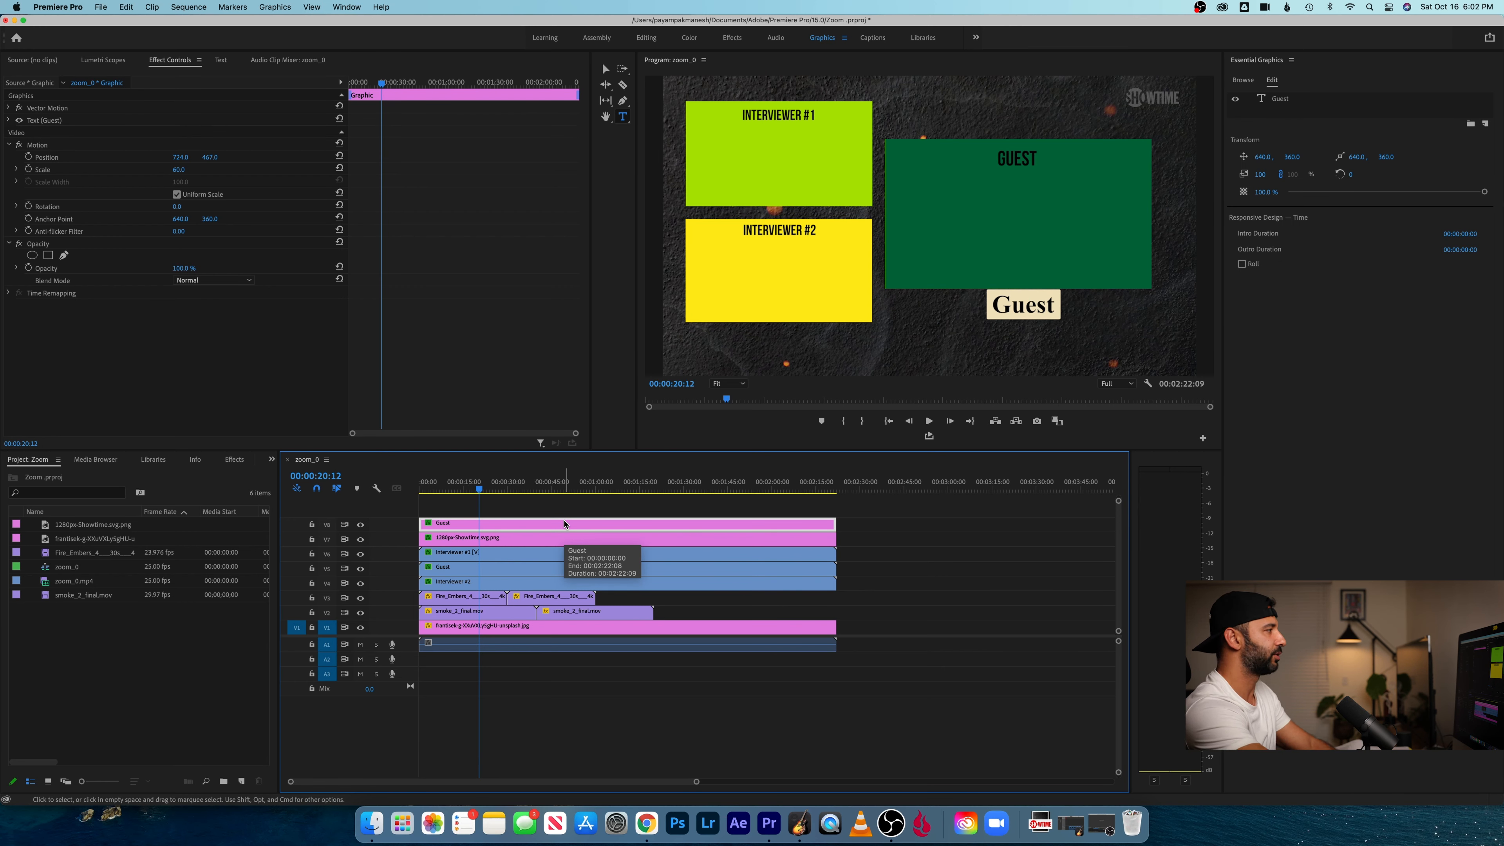
drag(212, 157, 215, 157)
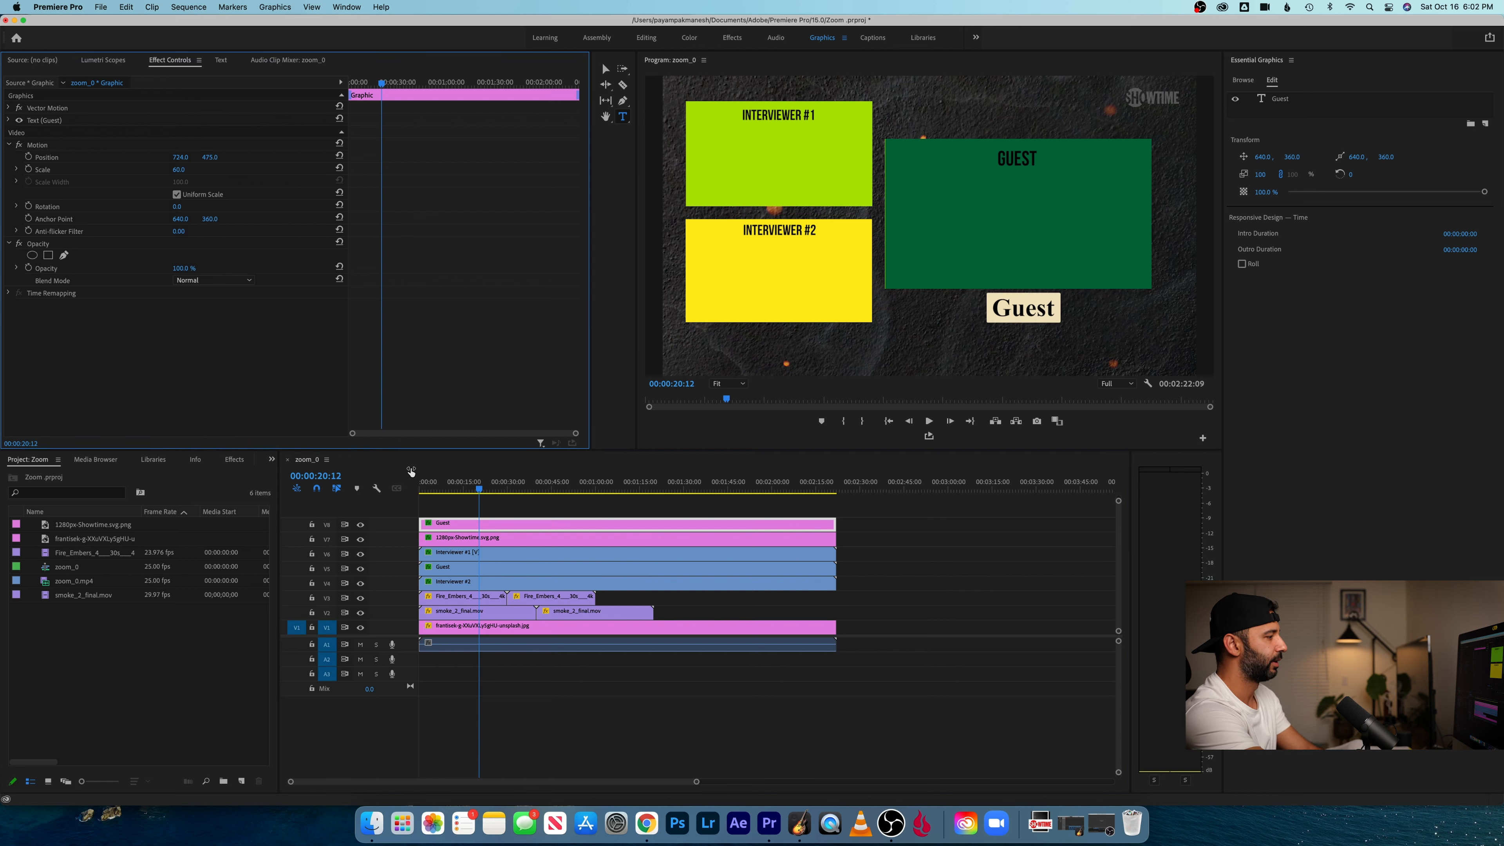
- Duplicate the Guest title clip onto track V9 and position the copy at 130, 552, below the Interviewer #2 frame
drag(568, 529, 567, 515)
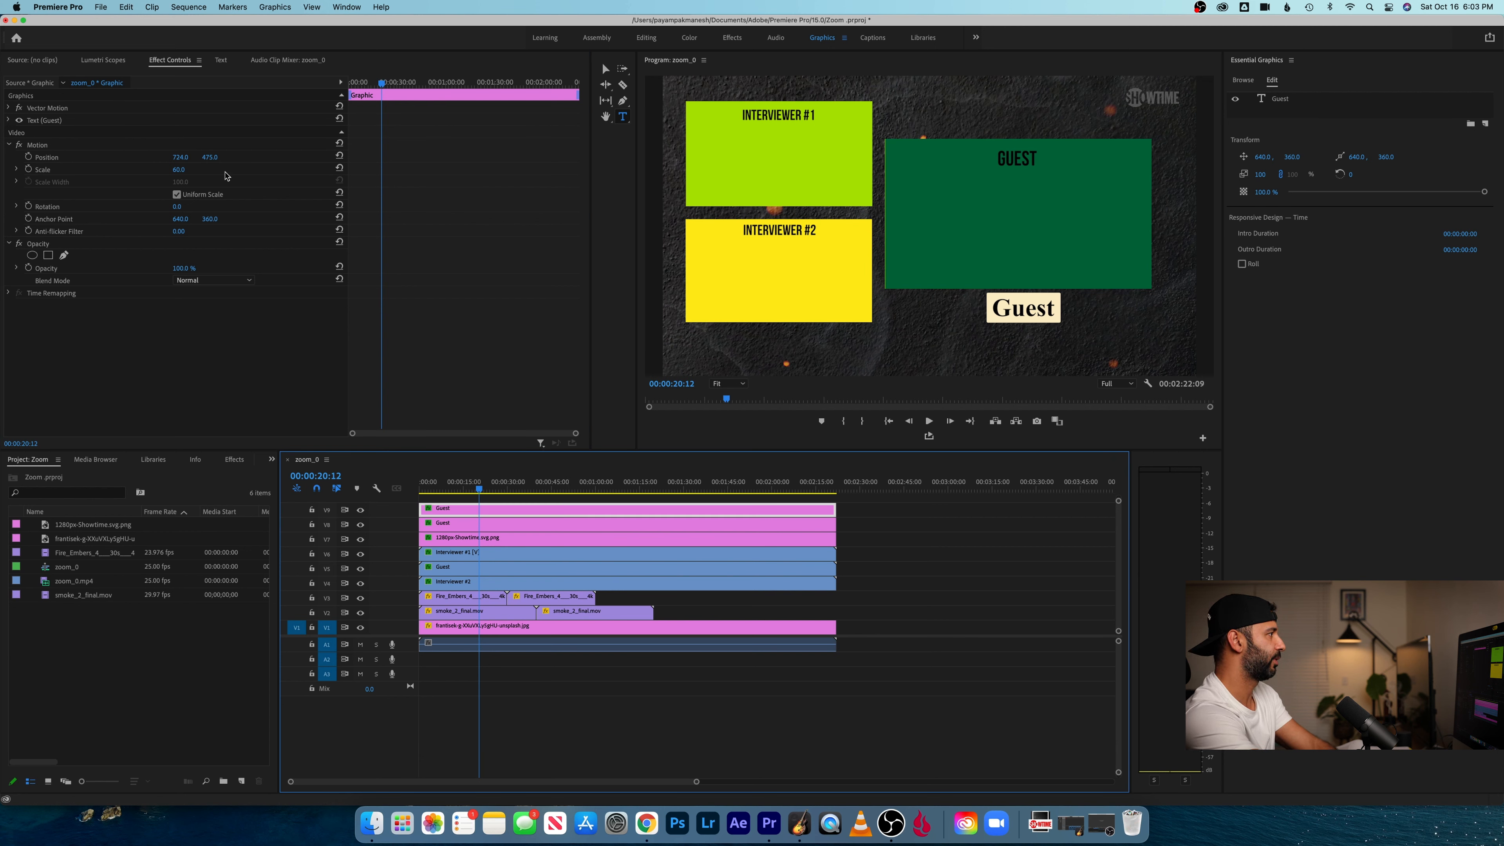
drag(181, 157, 47, 157)
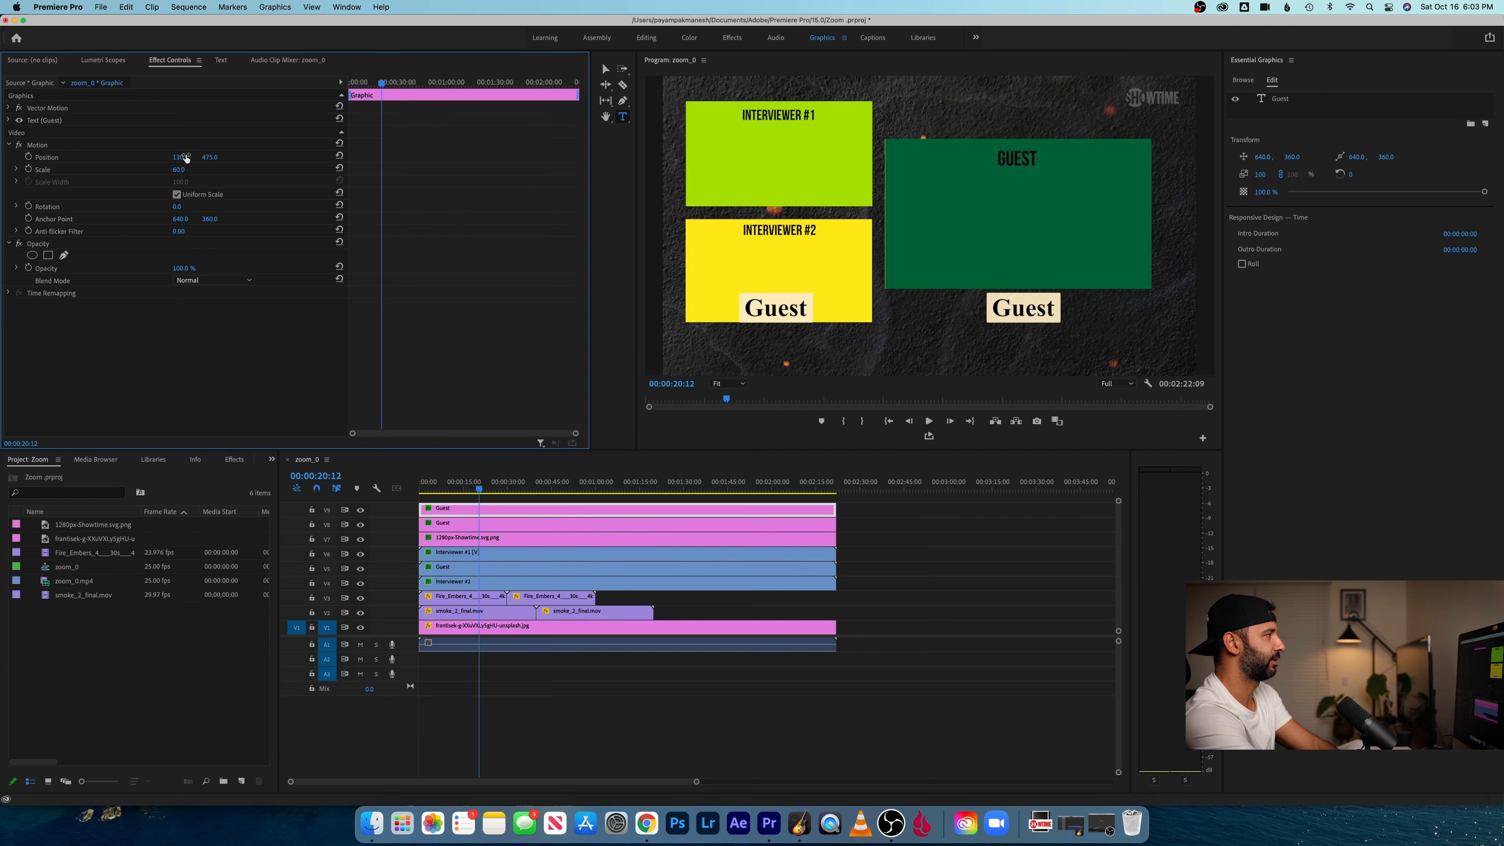
drag(209, 157, 254, 157)
- Change the duplicated title's text to "Interviewer #2" and set its text layer scale to 50
click(781, 341)
double_click(784, 342)
text(Interviewer #2)
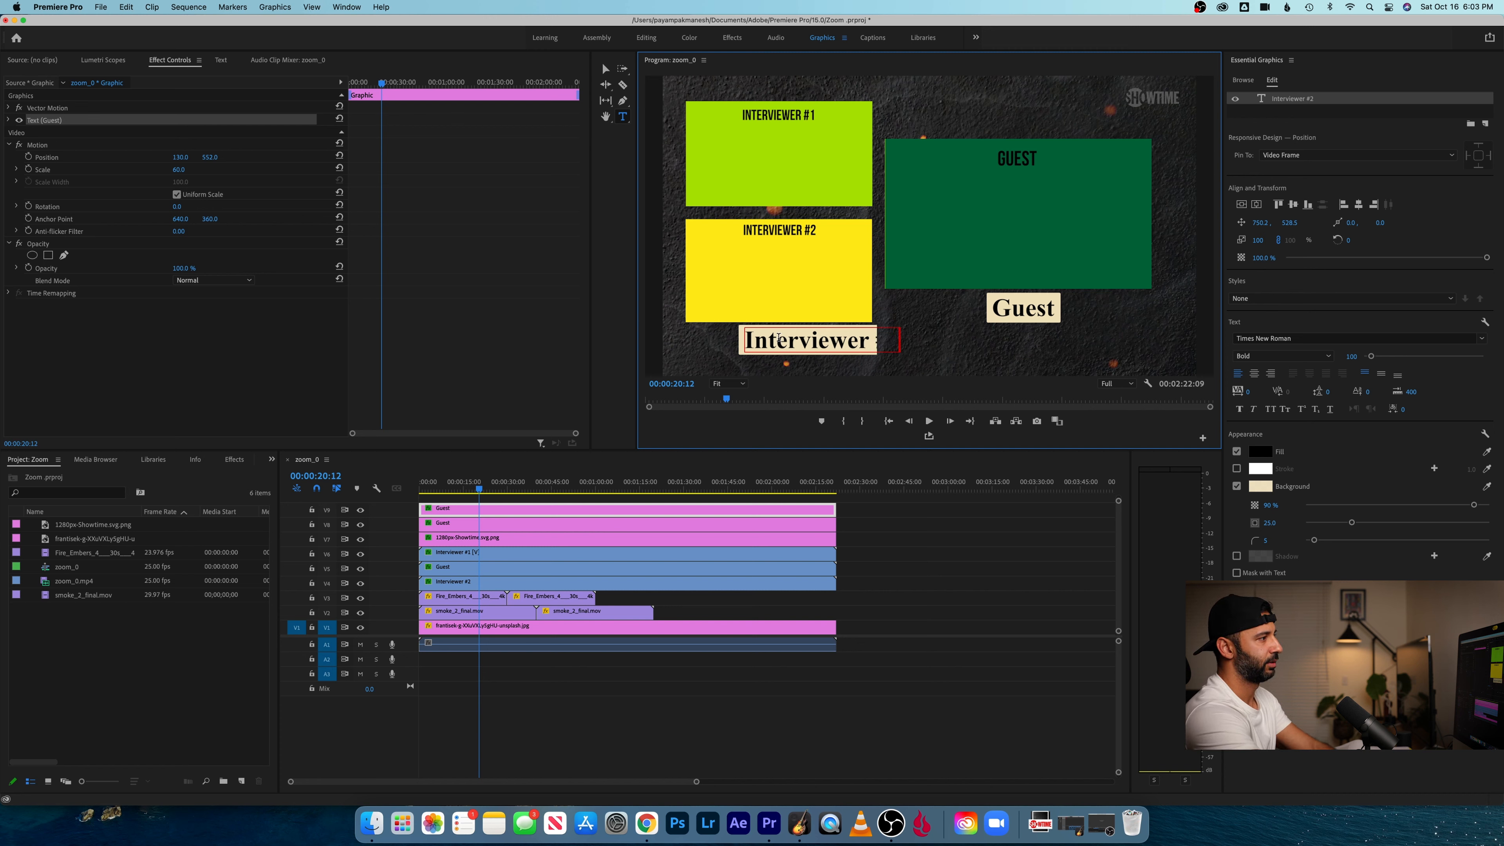
key(super+a)
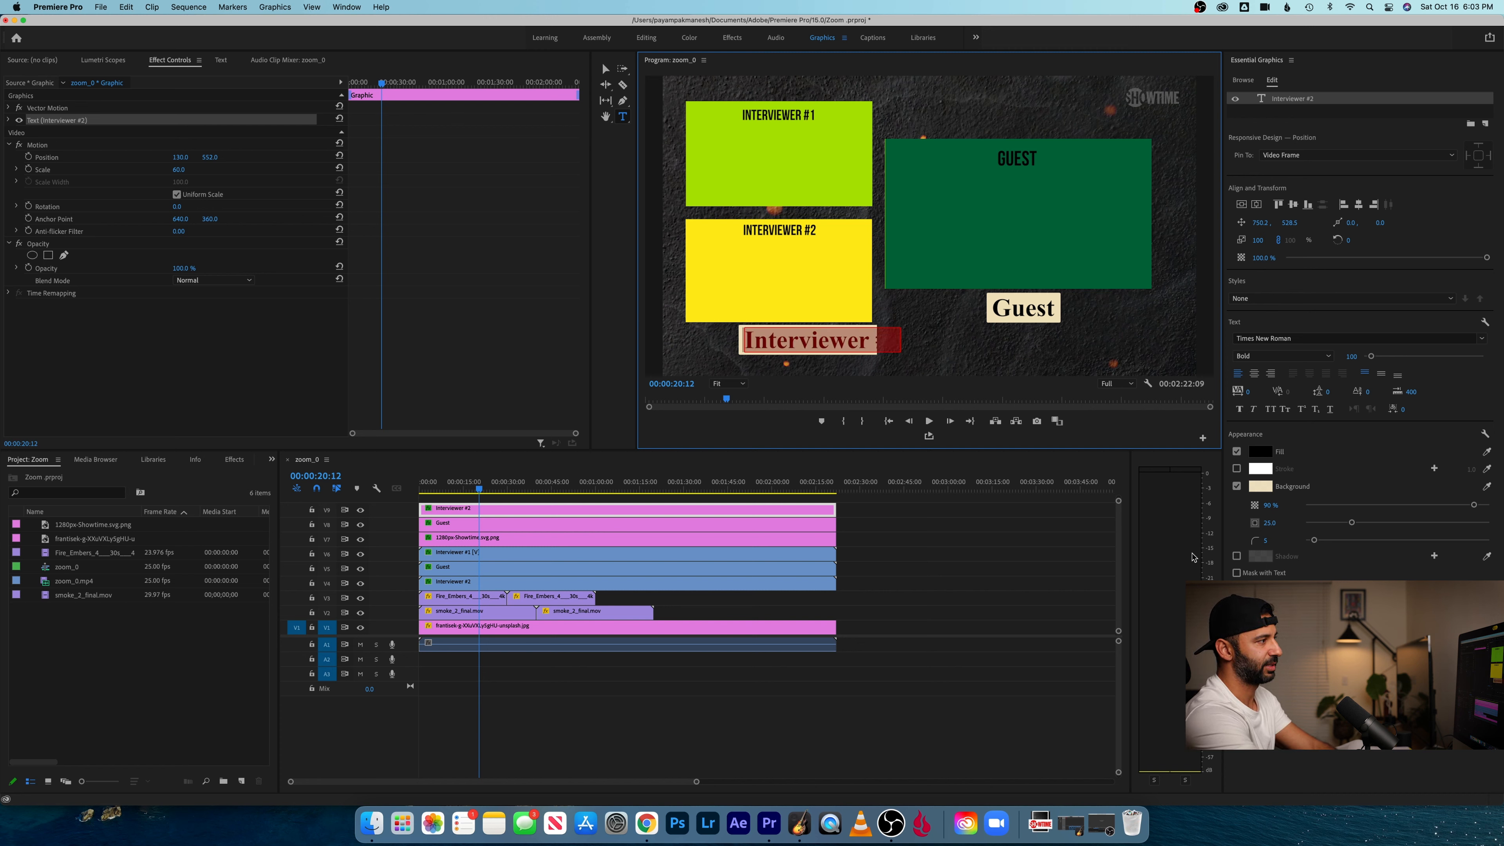
click(1262, 240)
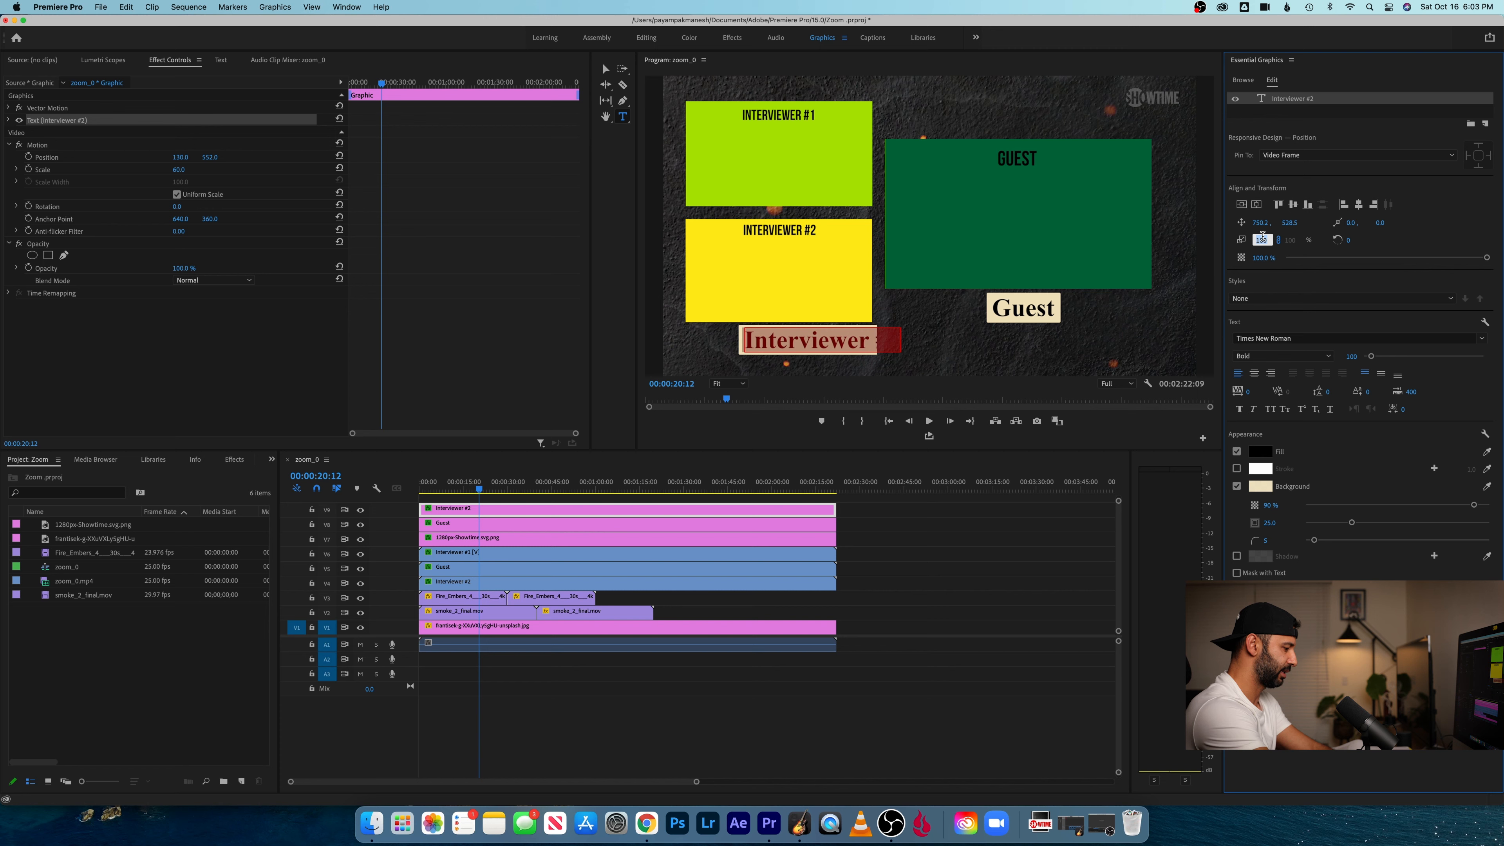
text(50)
key(Return)
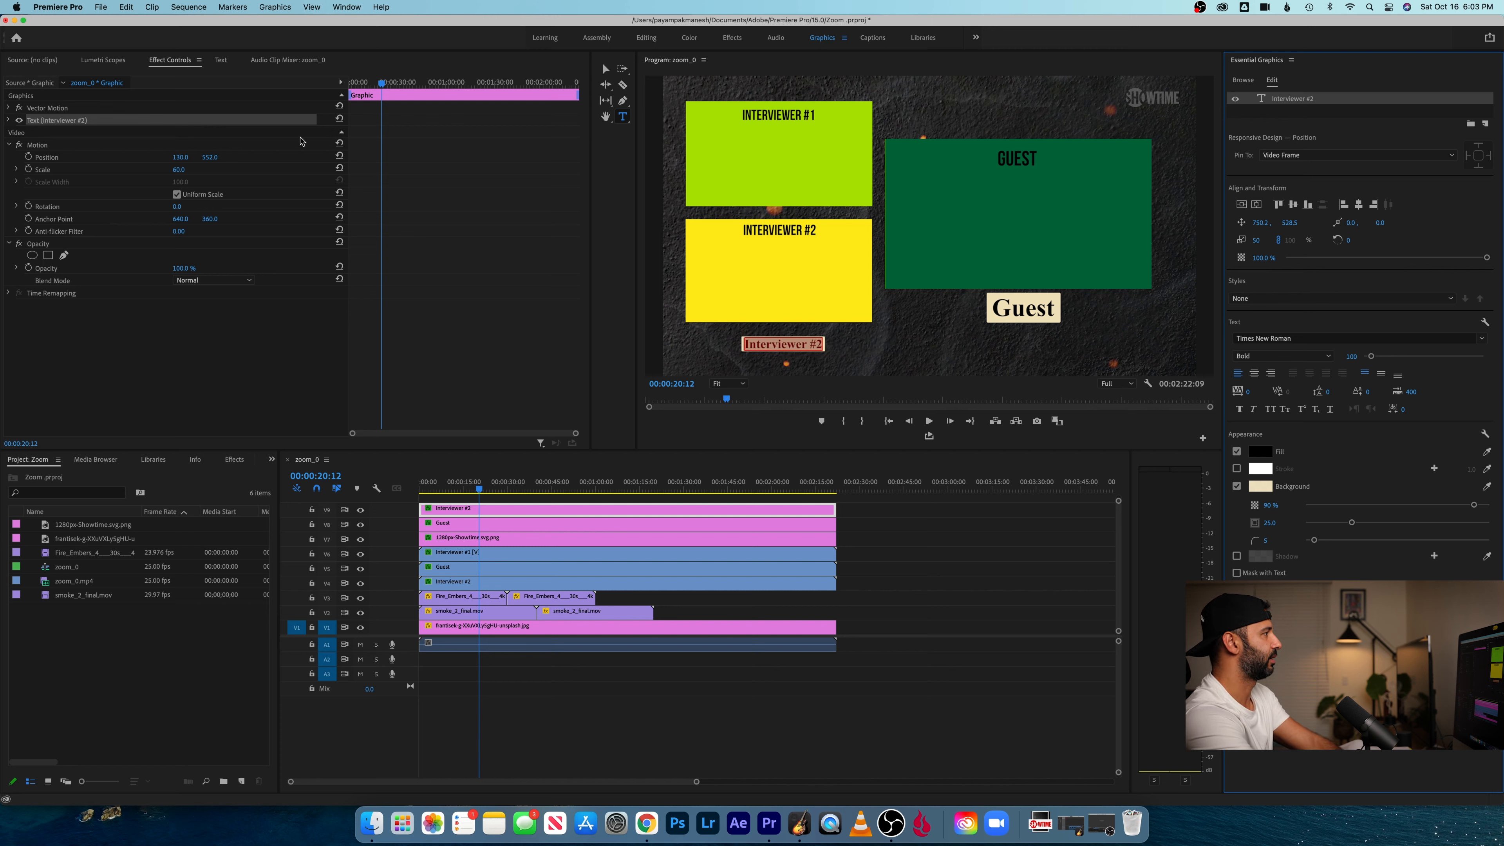
- Move the Interviewer #2 title up to 122, 524, and duplicate its clip onto track V10 with the copy at 122, 223, below the Interviewer #1 frame
drag(214, 153, 175, 157)
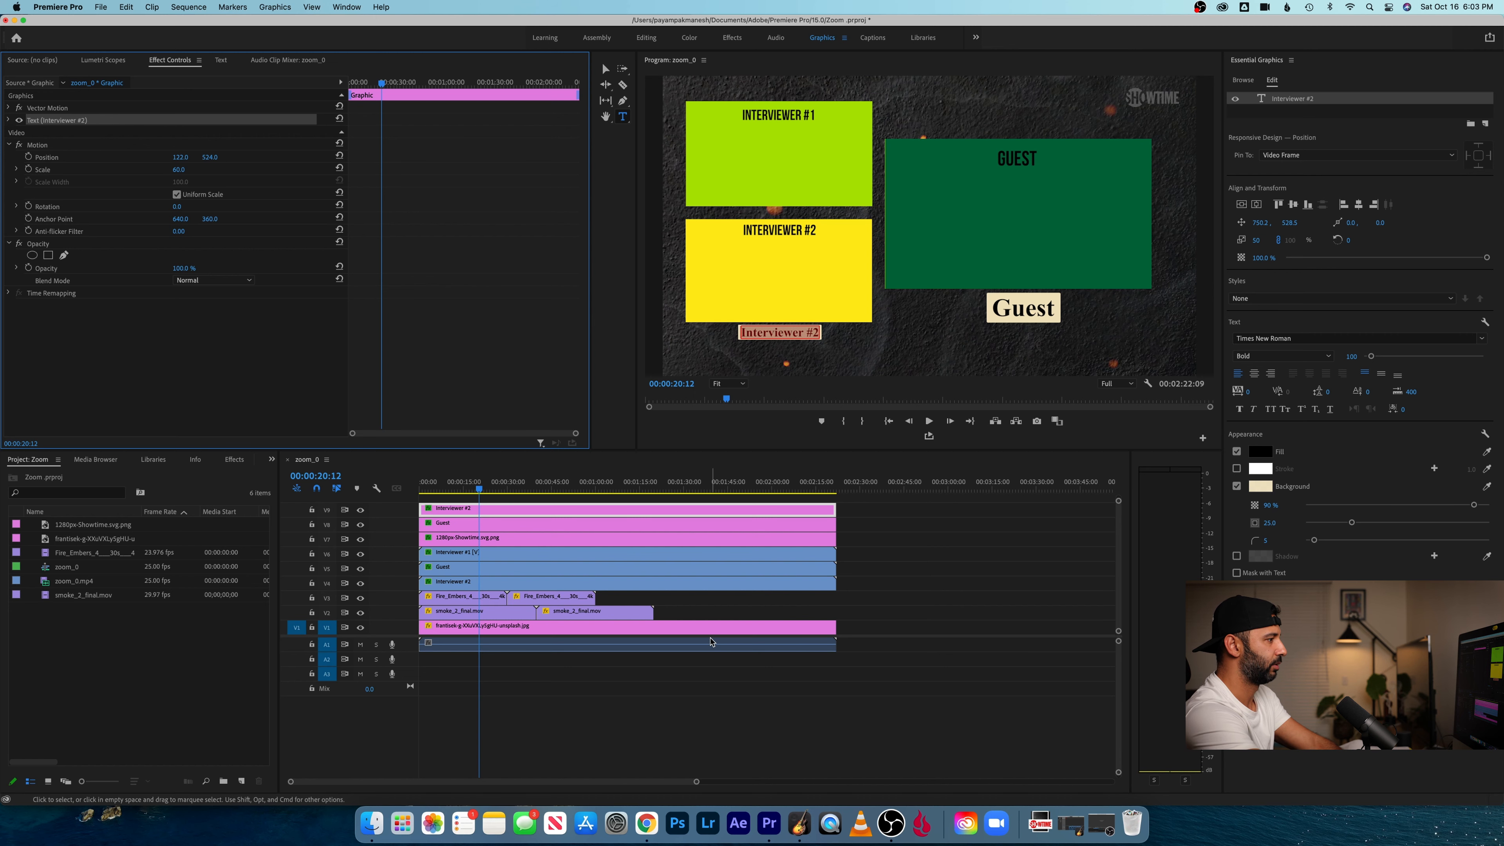
click(618, 511)
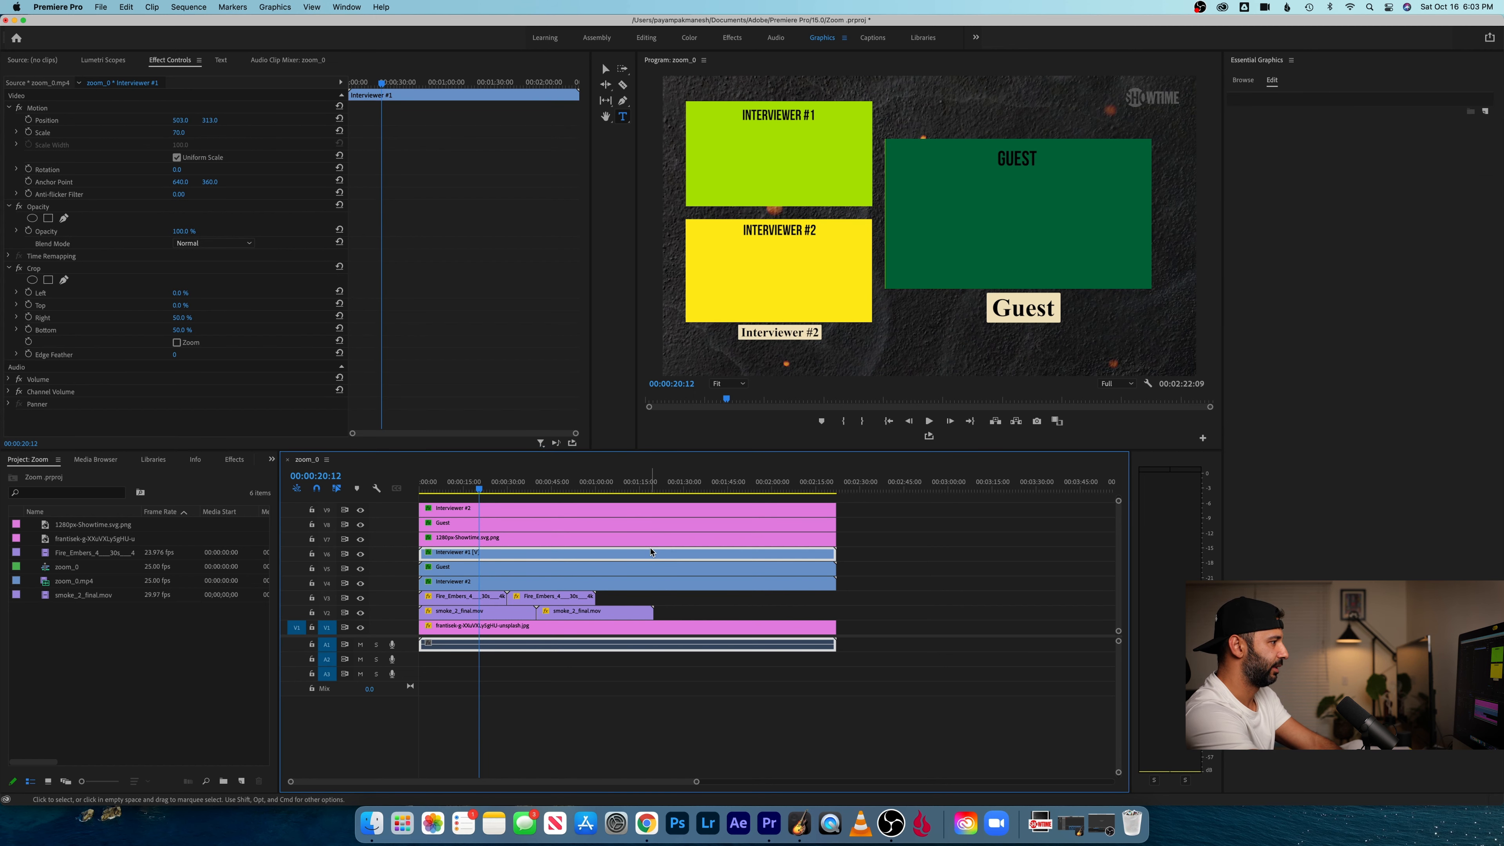
drag(617, 513, 618, 500)
drag(210, 157, 32, 158)
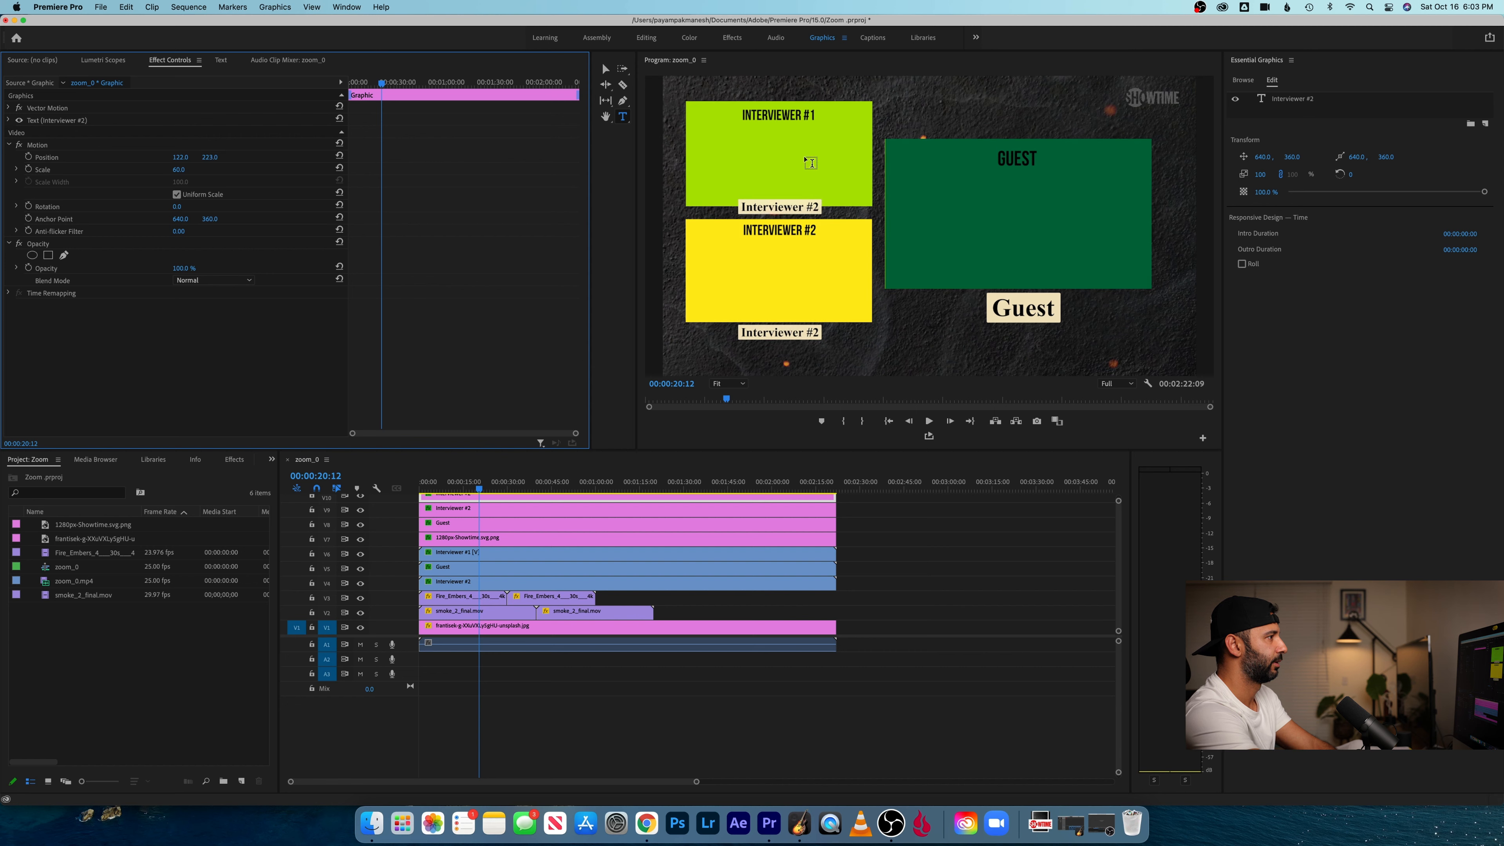
- Change the text of the duplicated title at the upper frame to "Interviewer #1" and deselect the clip
click(815, 207)
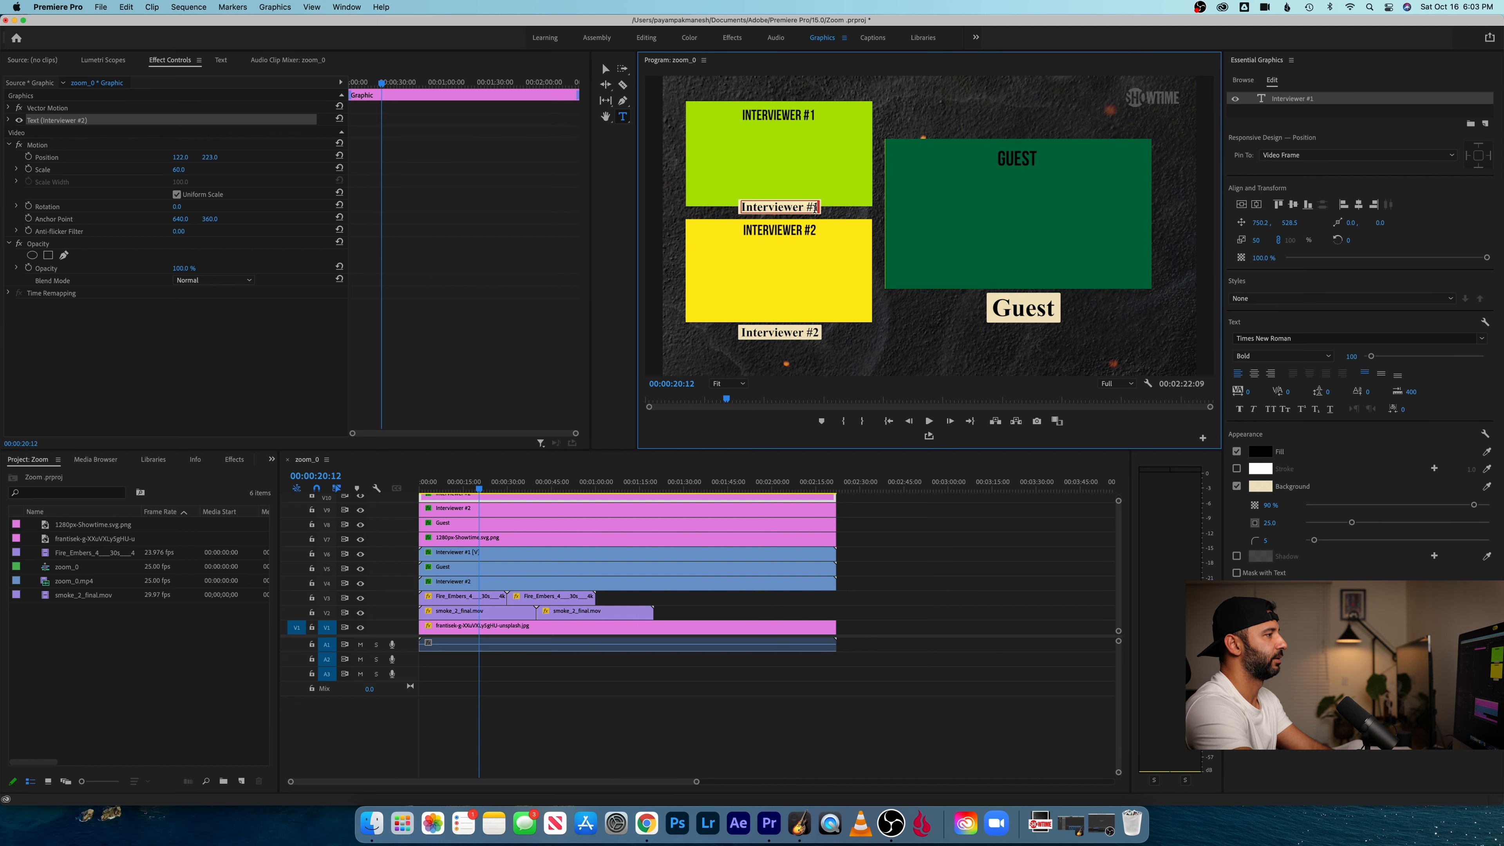
click(898, 530)
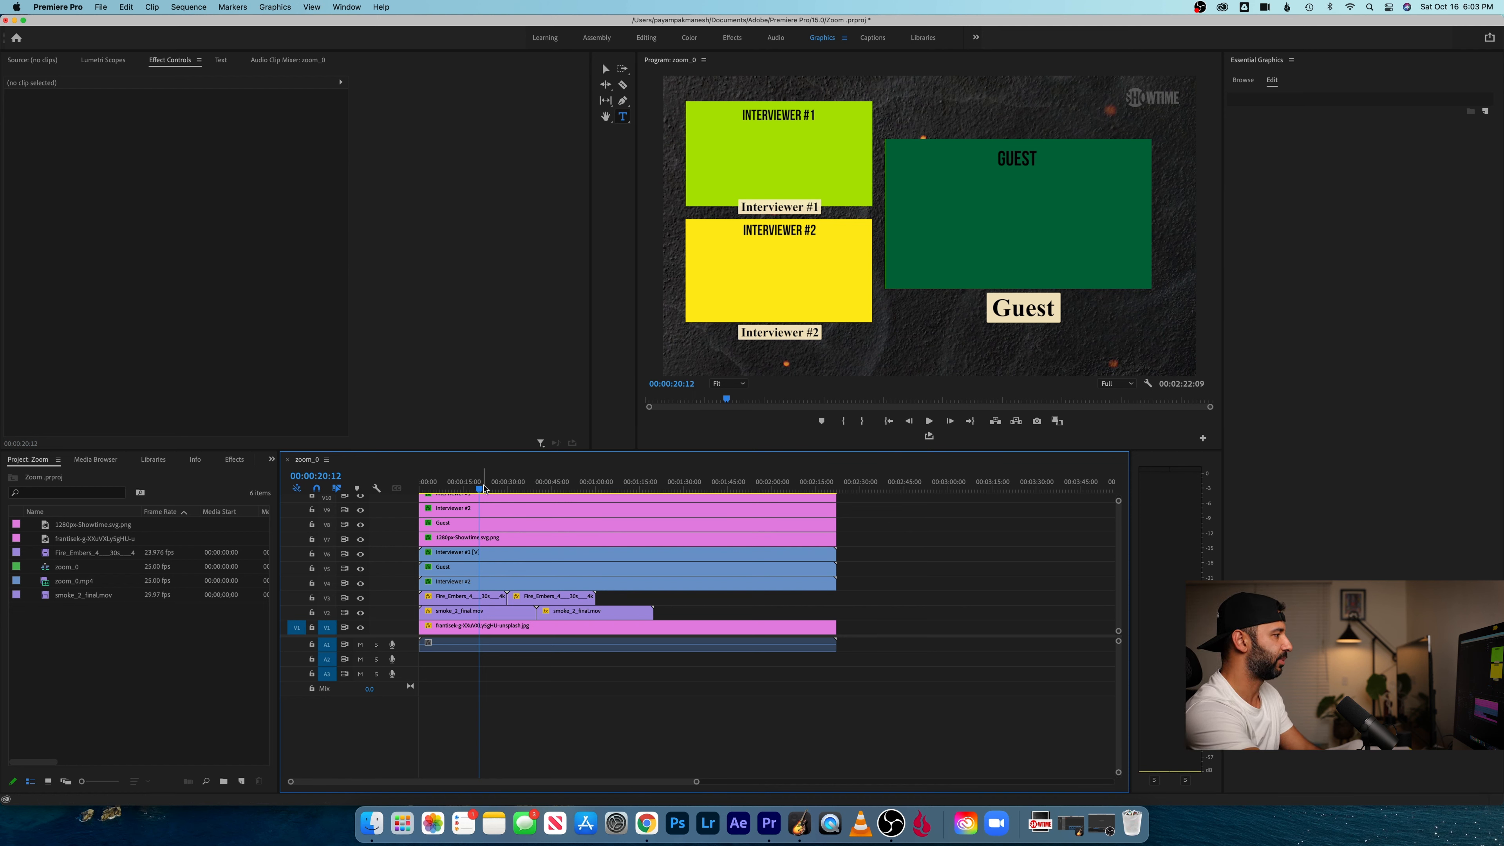
- Play the sequence from the start to review the three name titles over the animated background
drag(479, 488, 399, 488)
key(space)
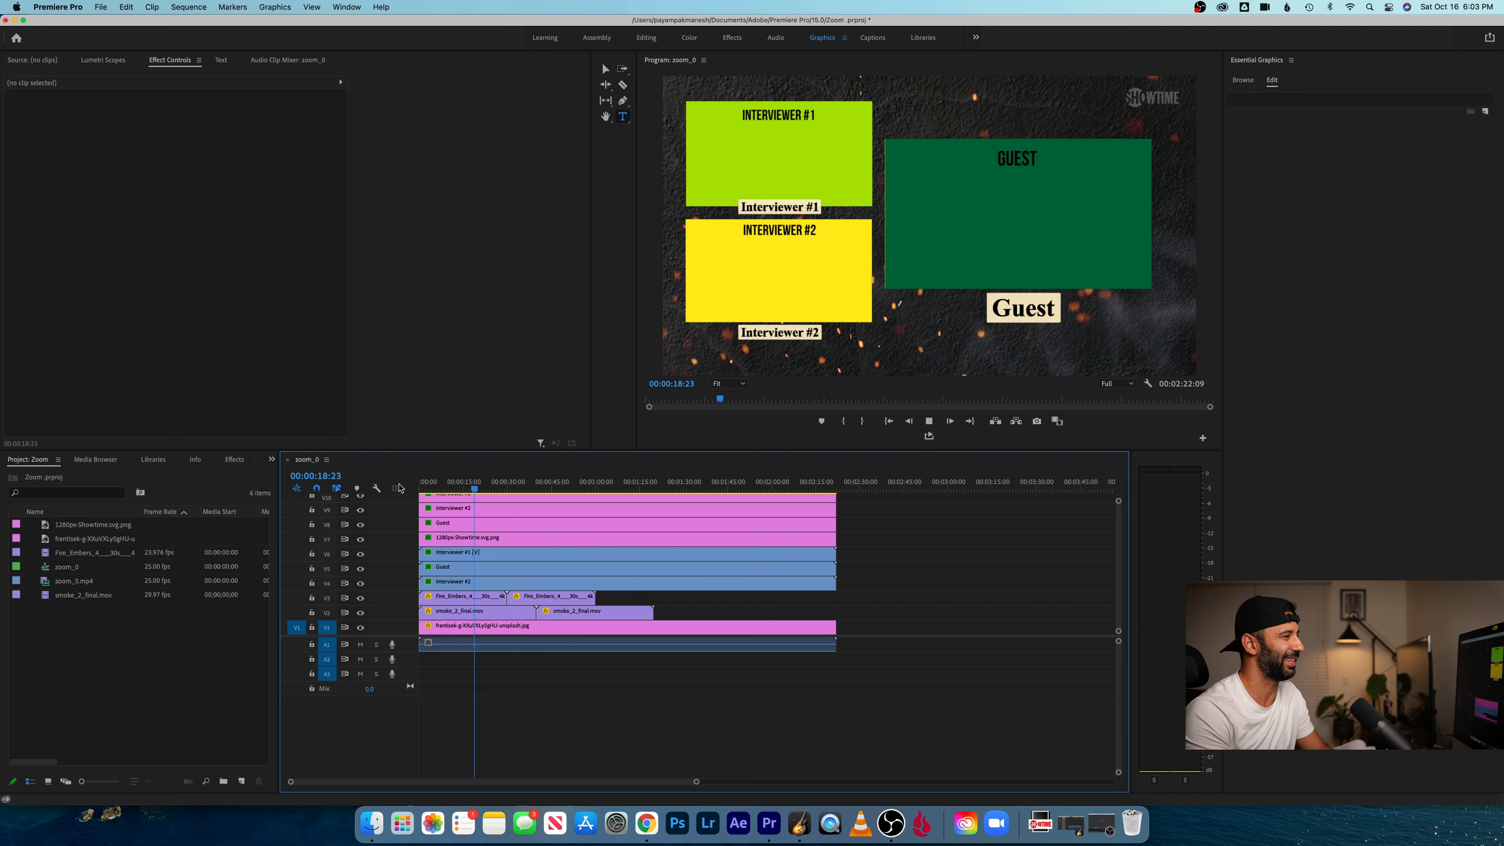
key(space)
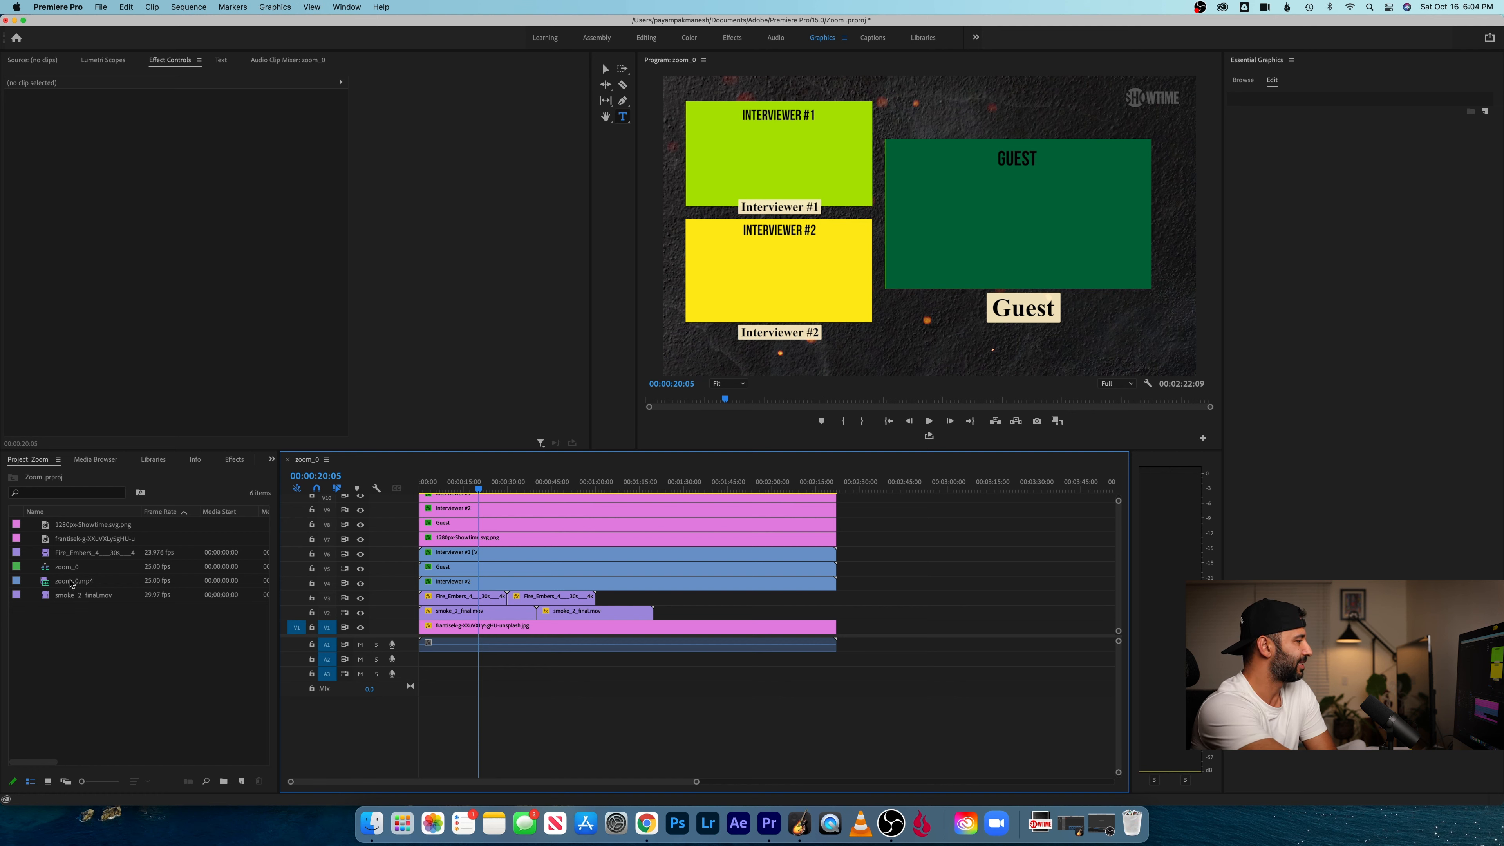
- Open the media export settings for the zoom_0 sequence and choose the High Quality 1080p HD preset
click(67, 567)
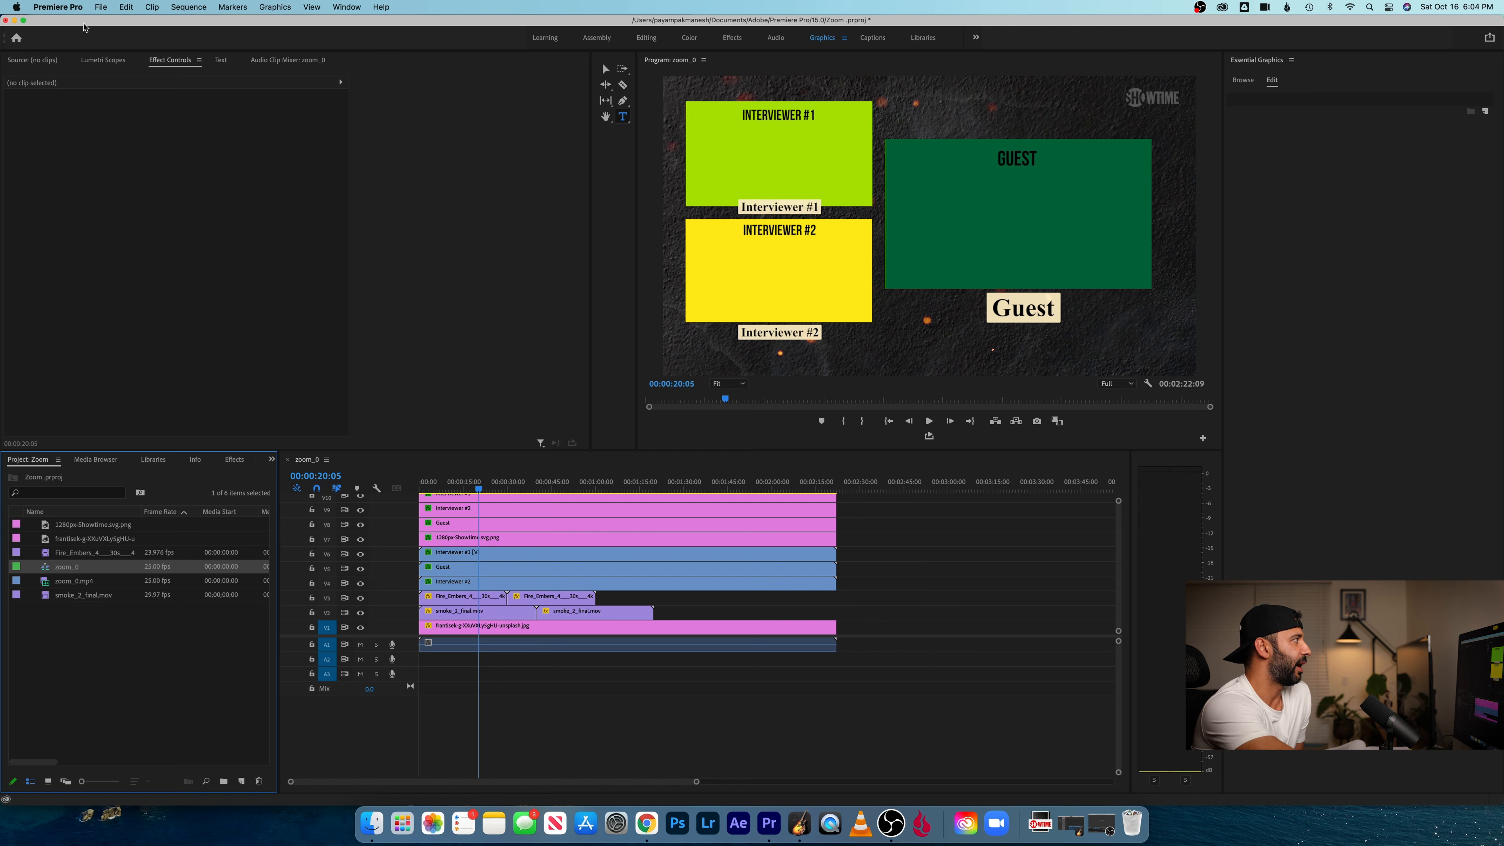
click(101, 6)
mouse_move(187, 363)
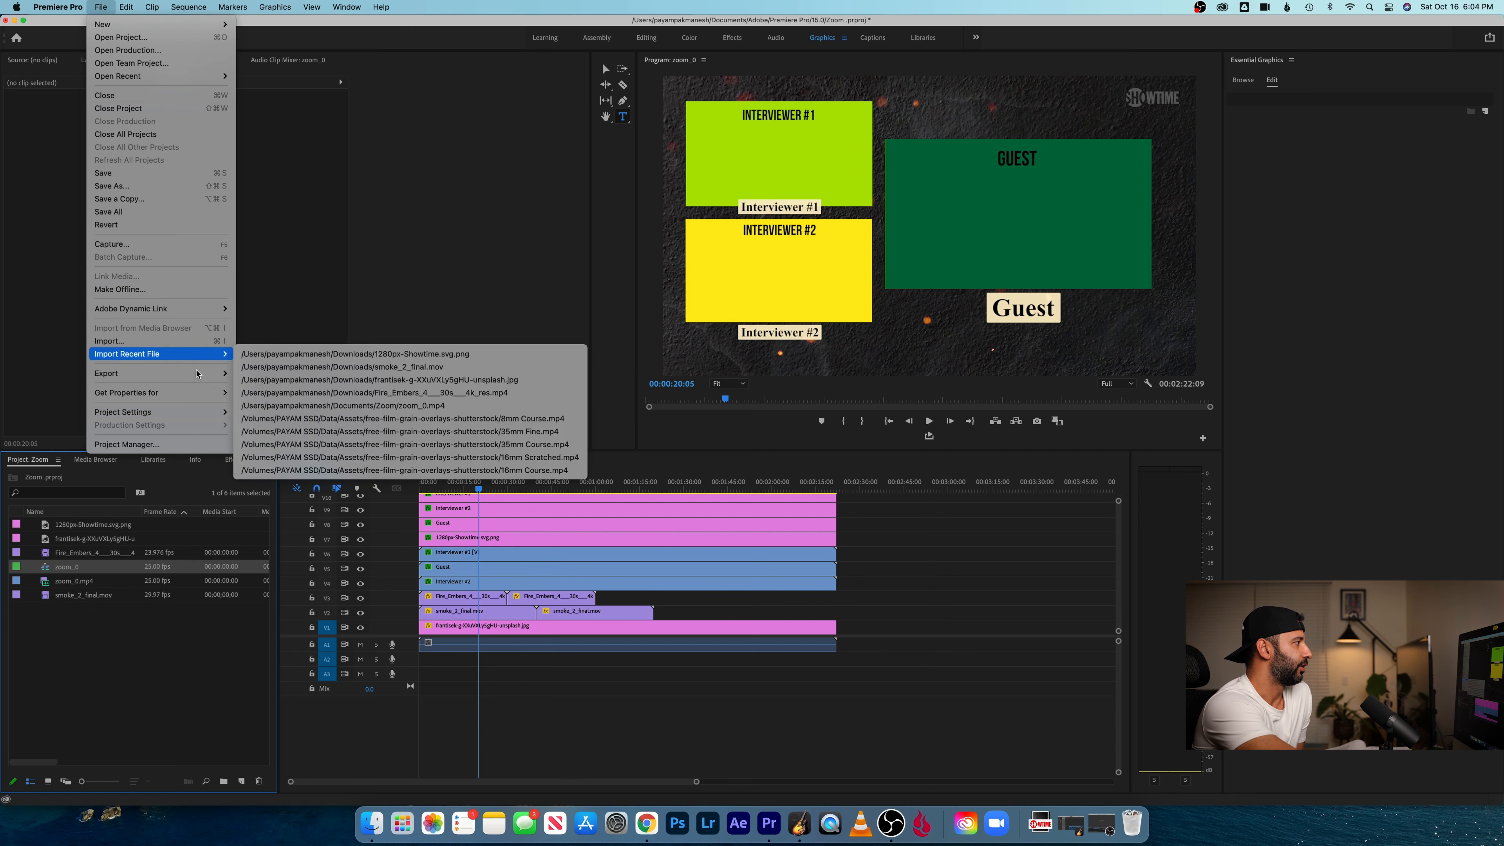
click(275, 372)
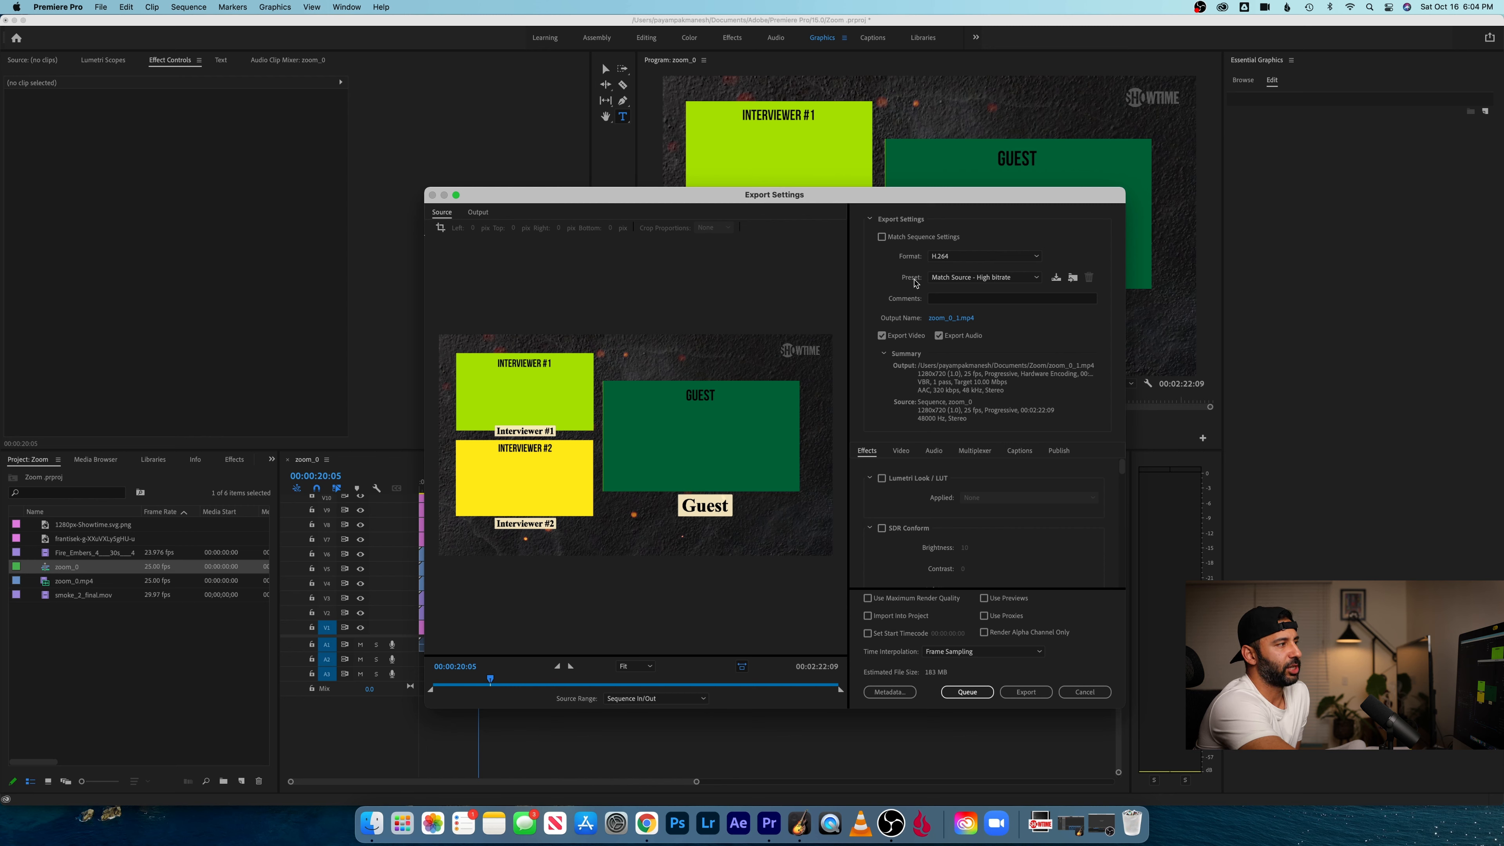
click(1012, 278)
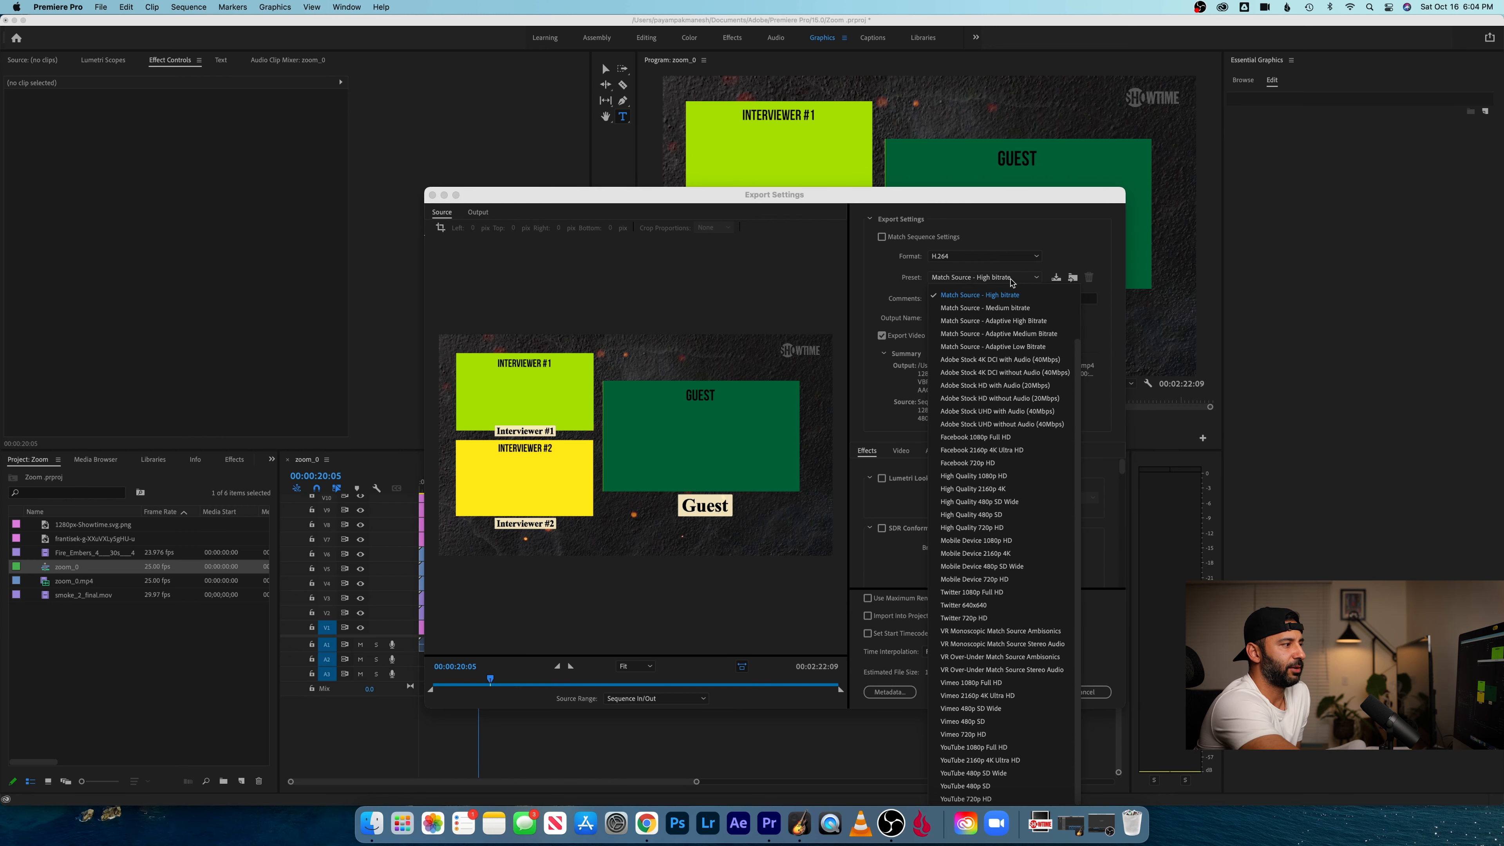
click(1013, 478)
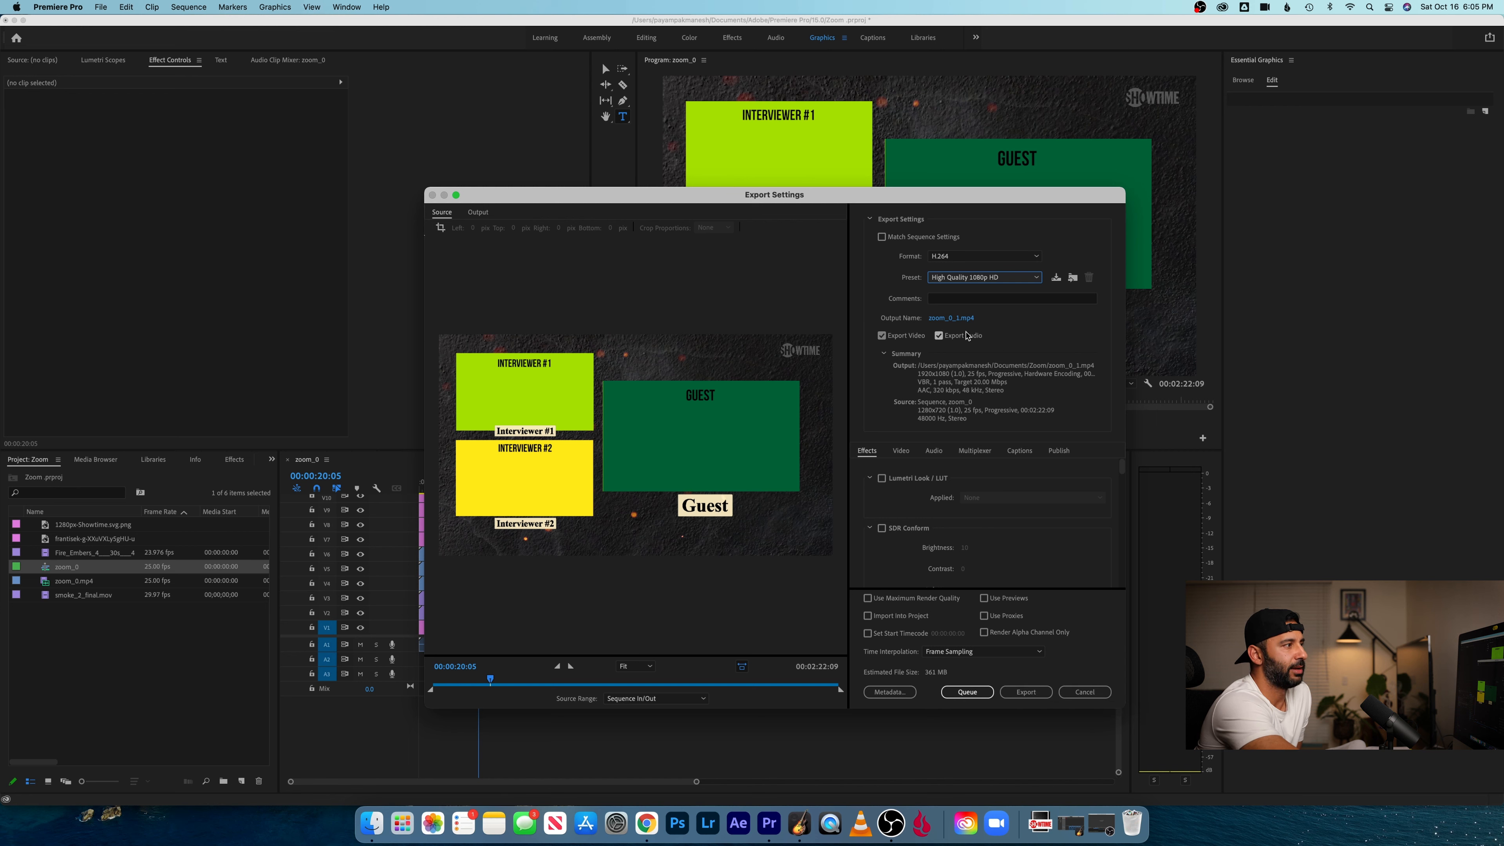
- Check the output file's name and save location, and close the export settings without exporting
click(943, 319)
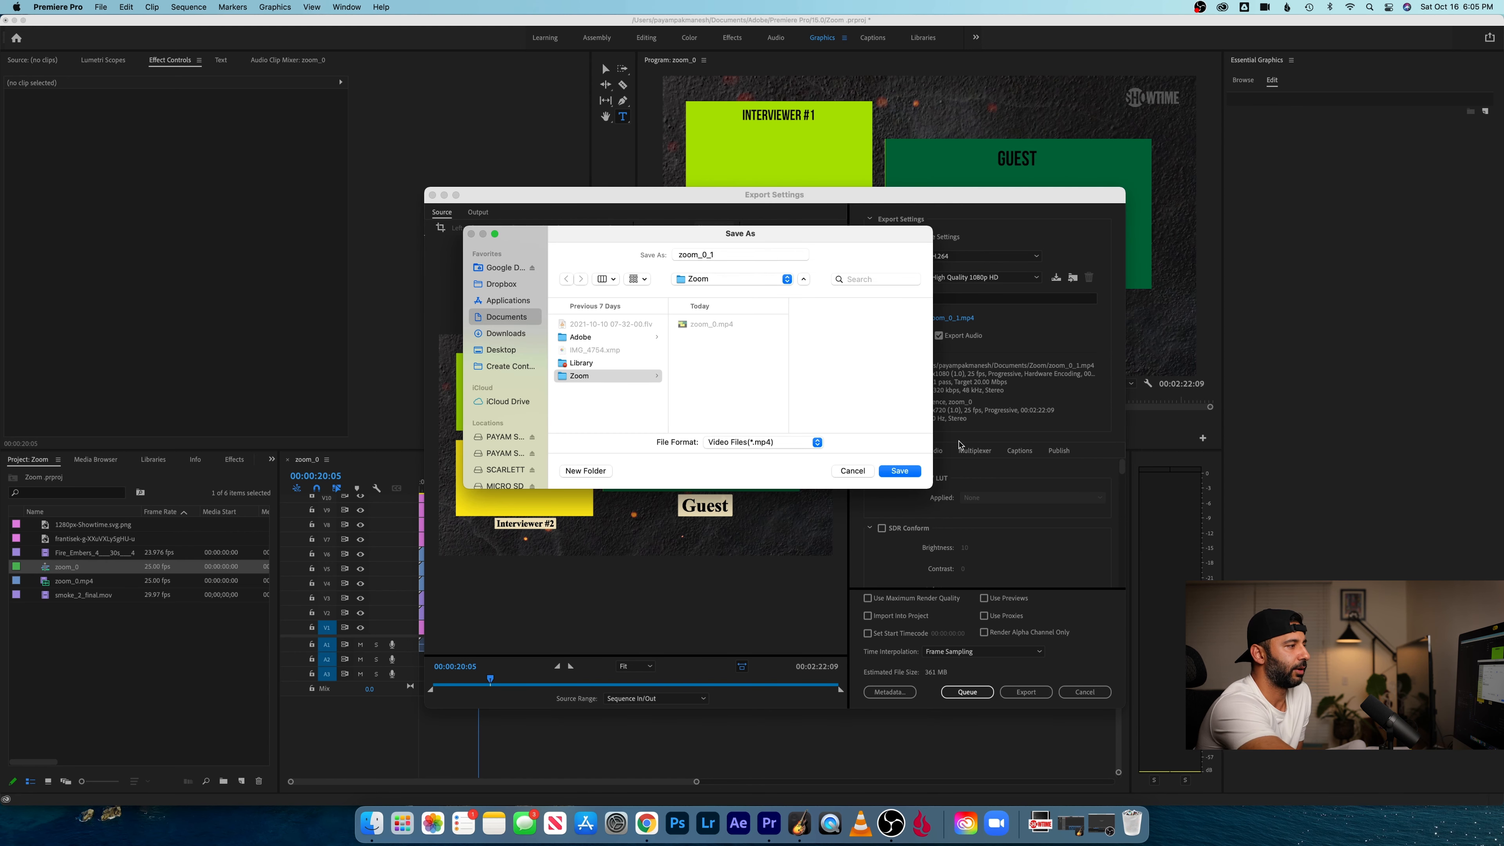
click(852, 472)
click(1024, 694)
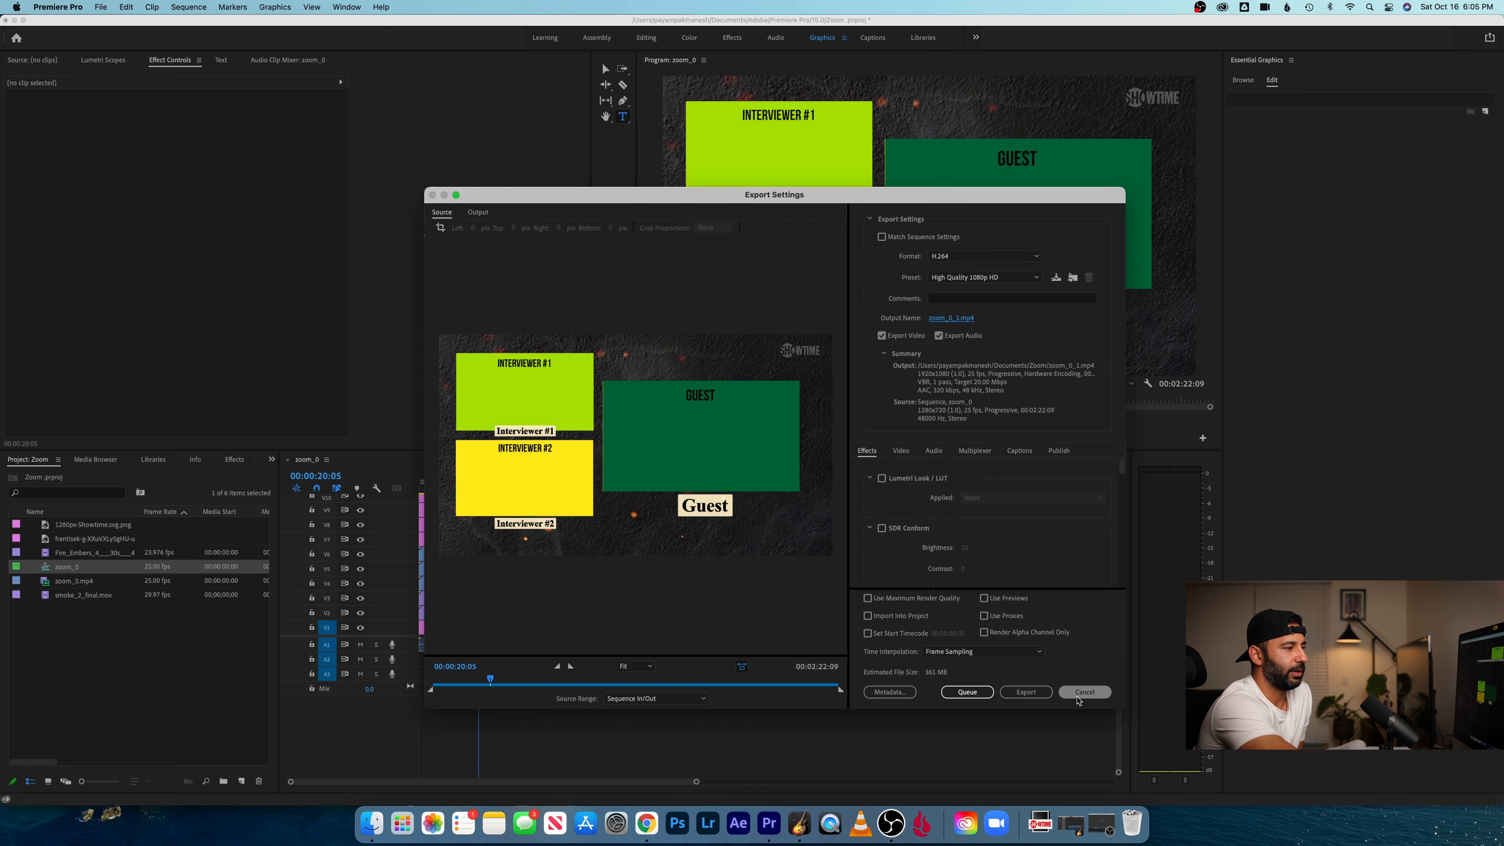
- Return to the beginning of the sequence and play its first few seconds as a final check
key(Home)
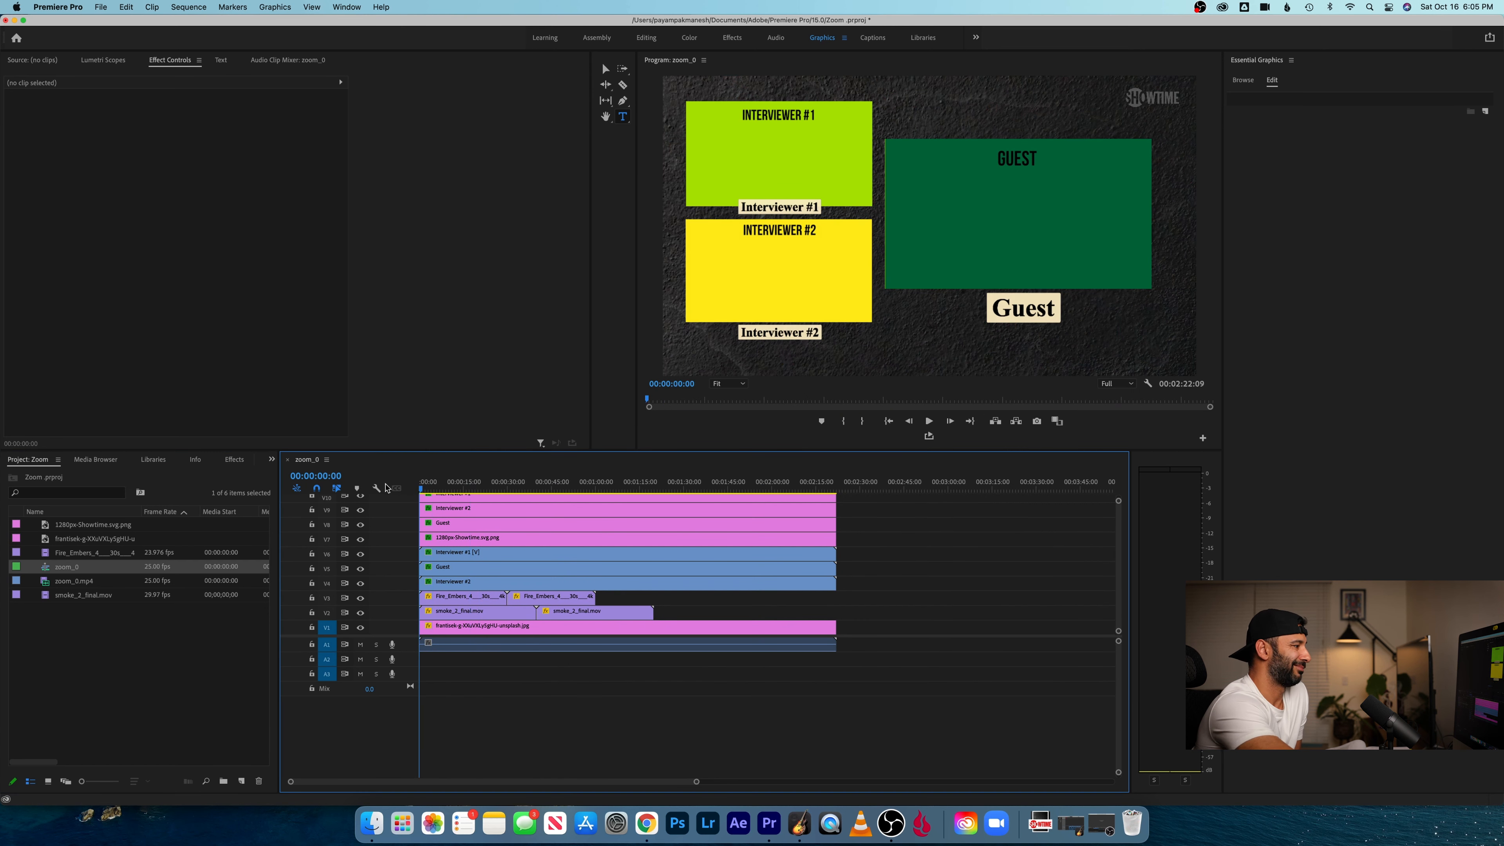
key(space)
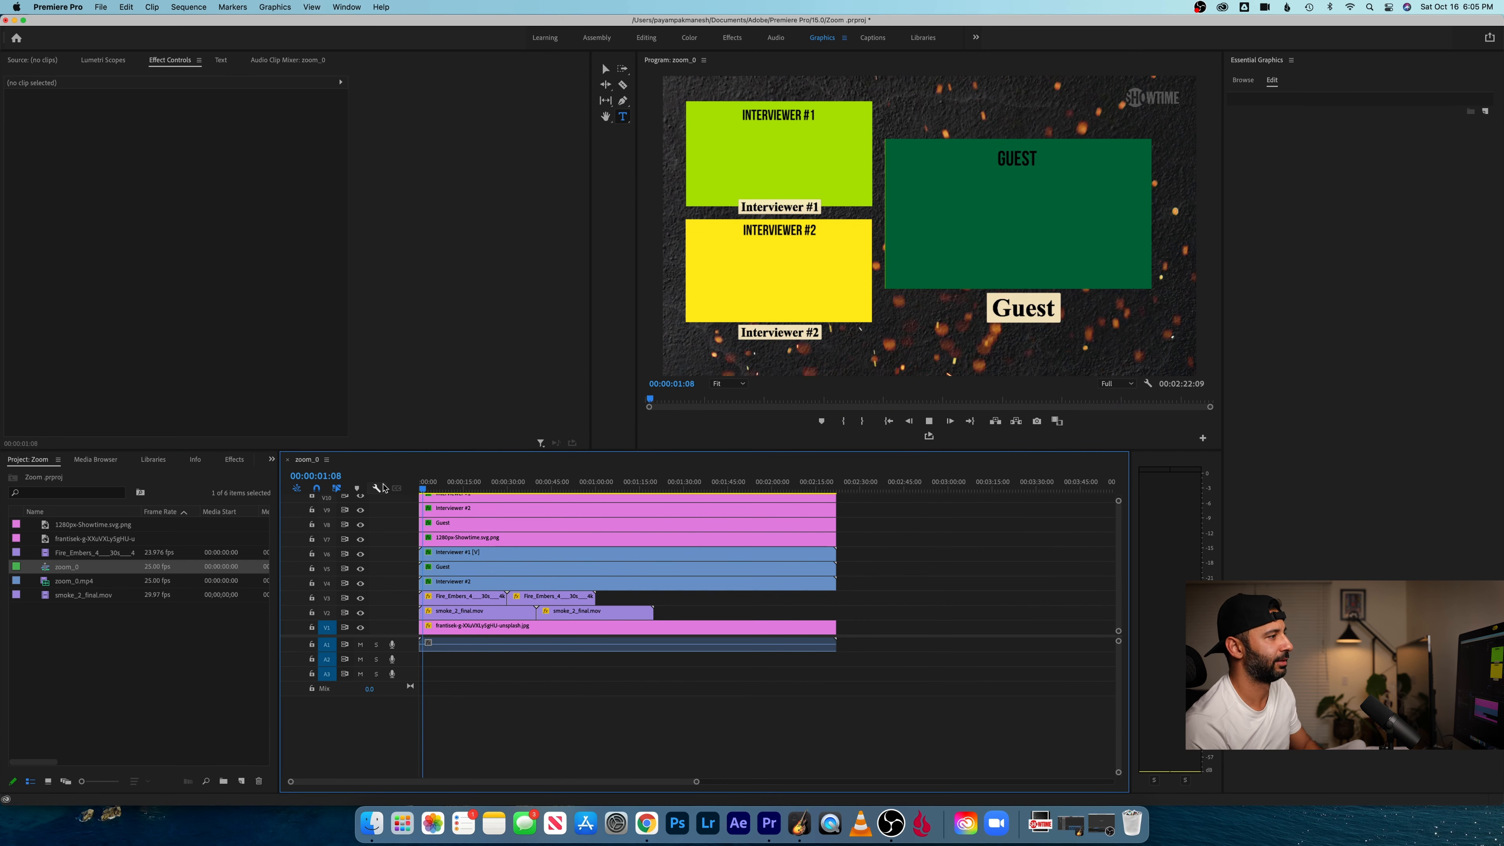
key(space)
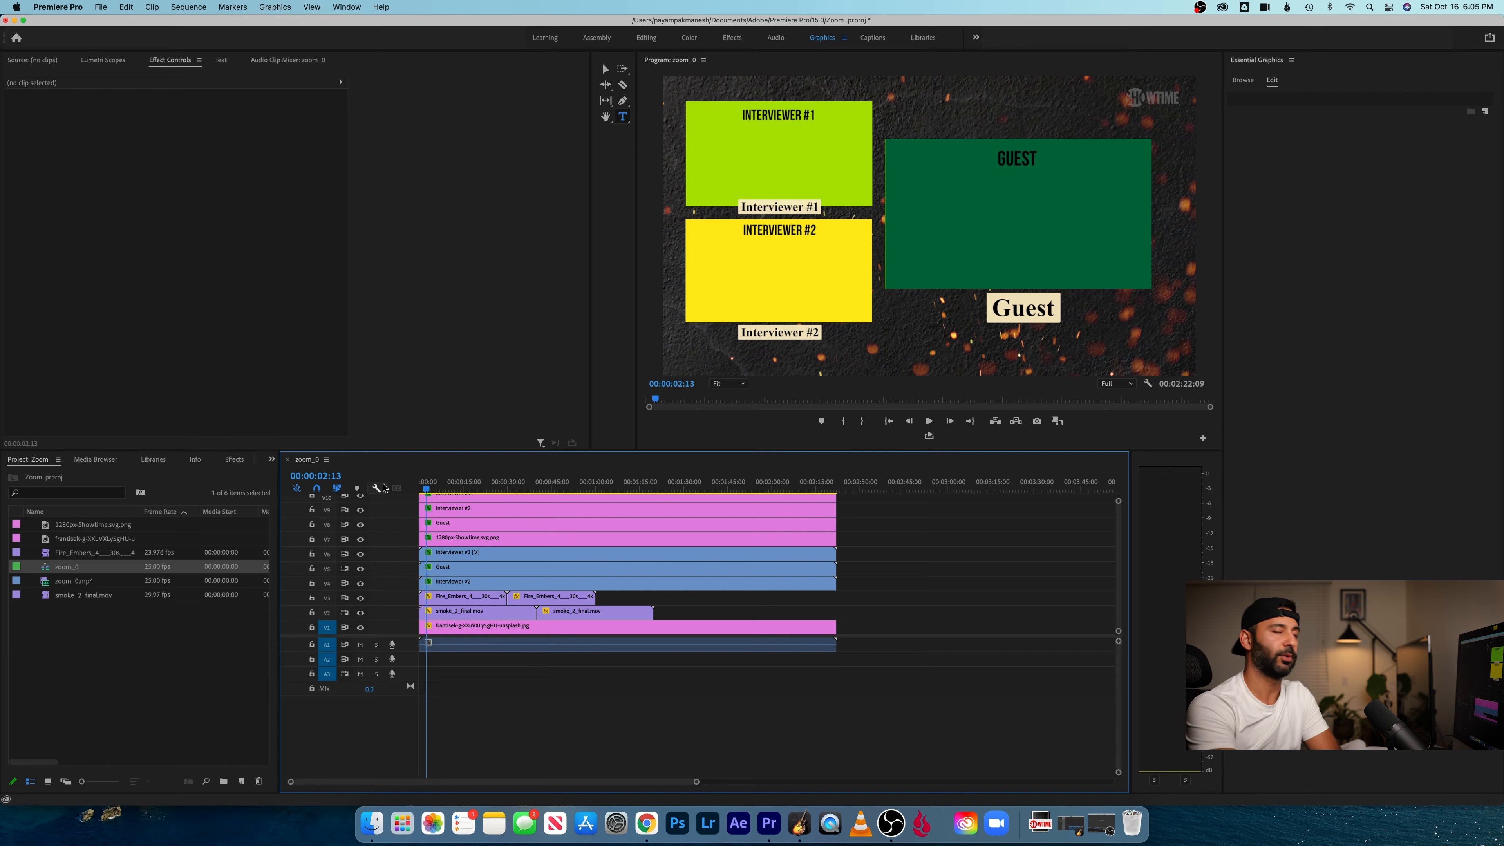